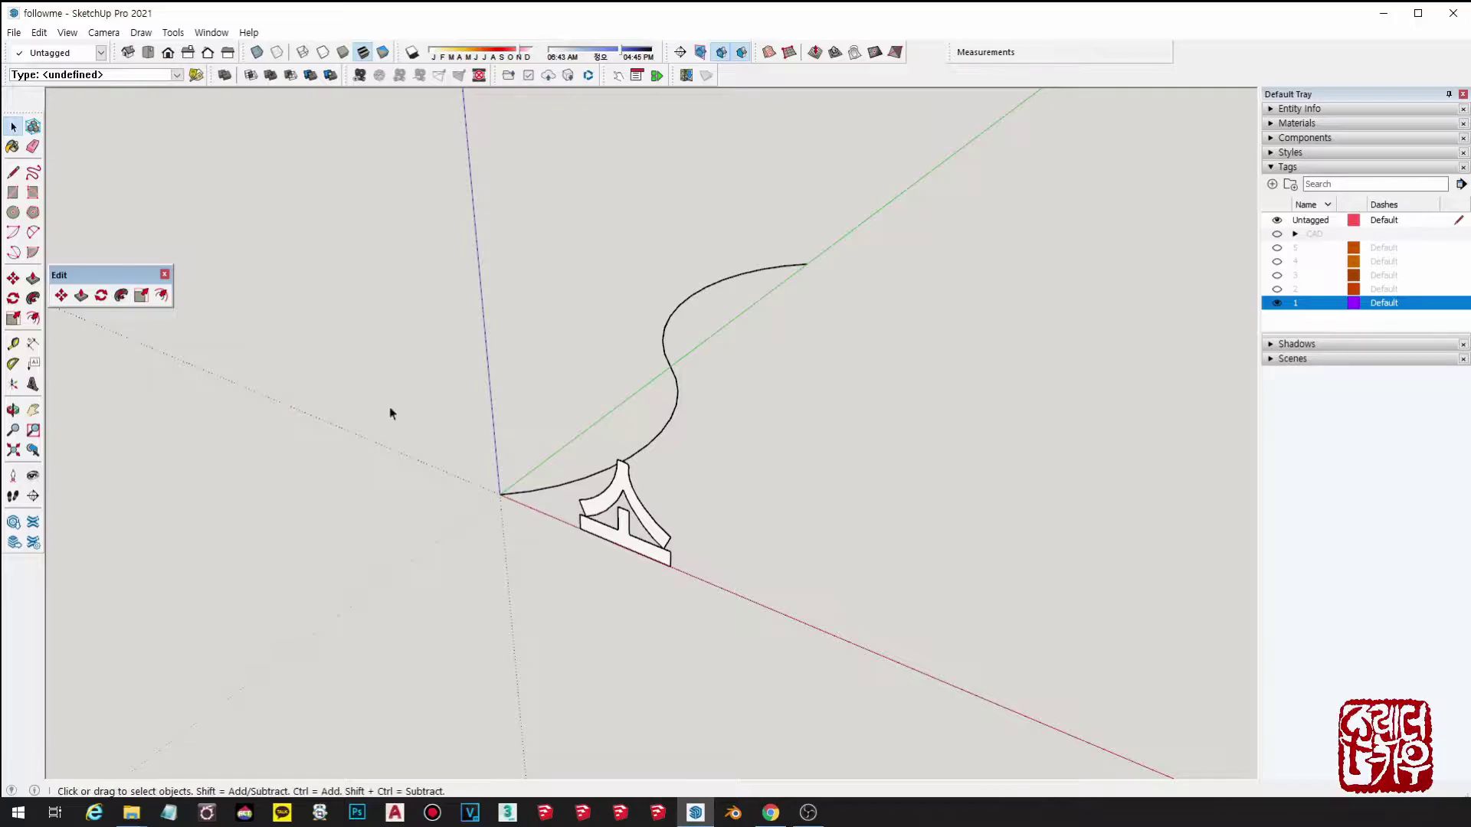
Step: Extrude the upper roof-shaped face along the S-curve with Follow Me, tracing the path manually from the face
middle_drag(471, 415, 491, 358)
click(122, 295)
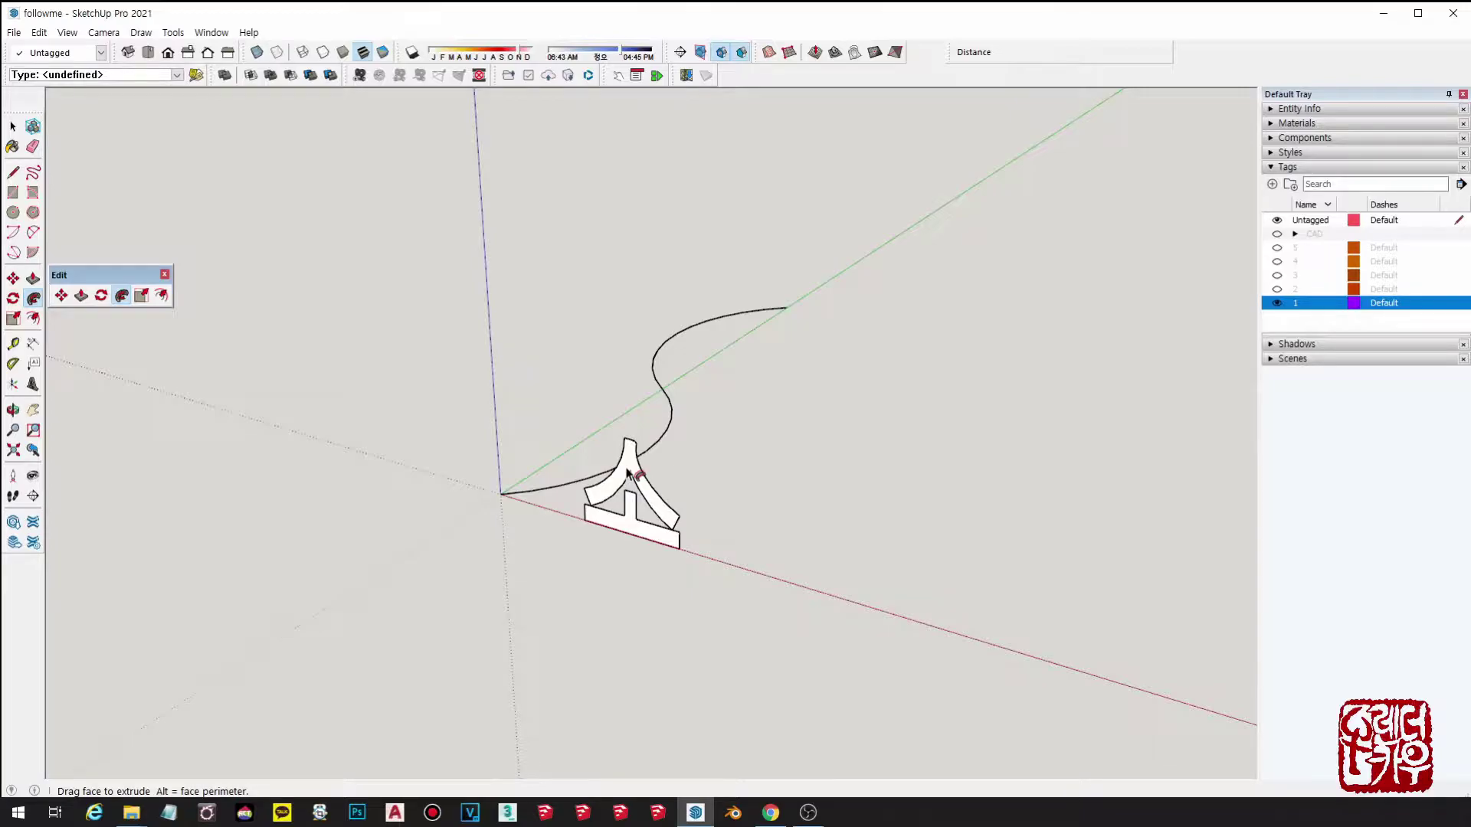
mouse_move(627, 473)
mouse_down()
mouse_move(493, 500)
mouse_move(647, 471)
mouse_move(682, 332)
mouse_move(815, 299)
mouse_up()
drag(912, 295, 1013, 296)
Step: Extrude the T-shaped base face along the same S-curve with Follow Me, tracing the path to its far end
mouse_move(778, 538)
middle_down()
mouse_move(1231, 263)
mouse_move(1306, 291)
mouse_move(1077, 365)
middle_up()
click(821, 407)
middle_drag(676, 434, 807, 586)
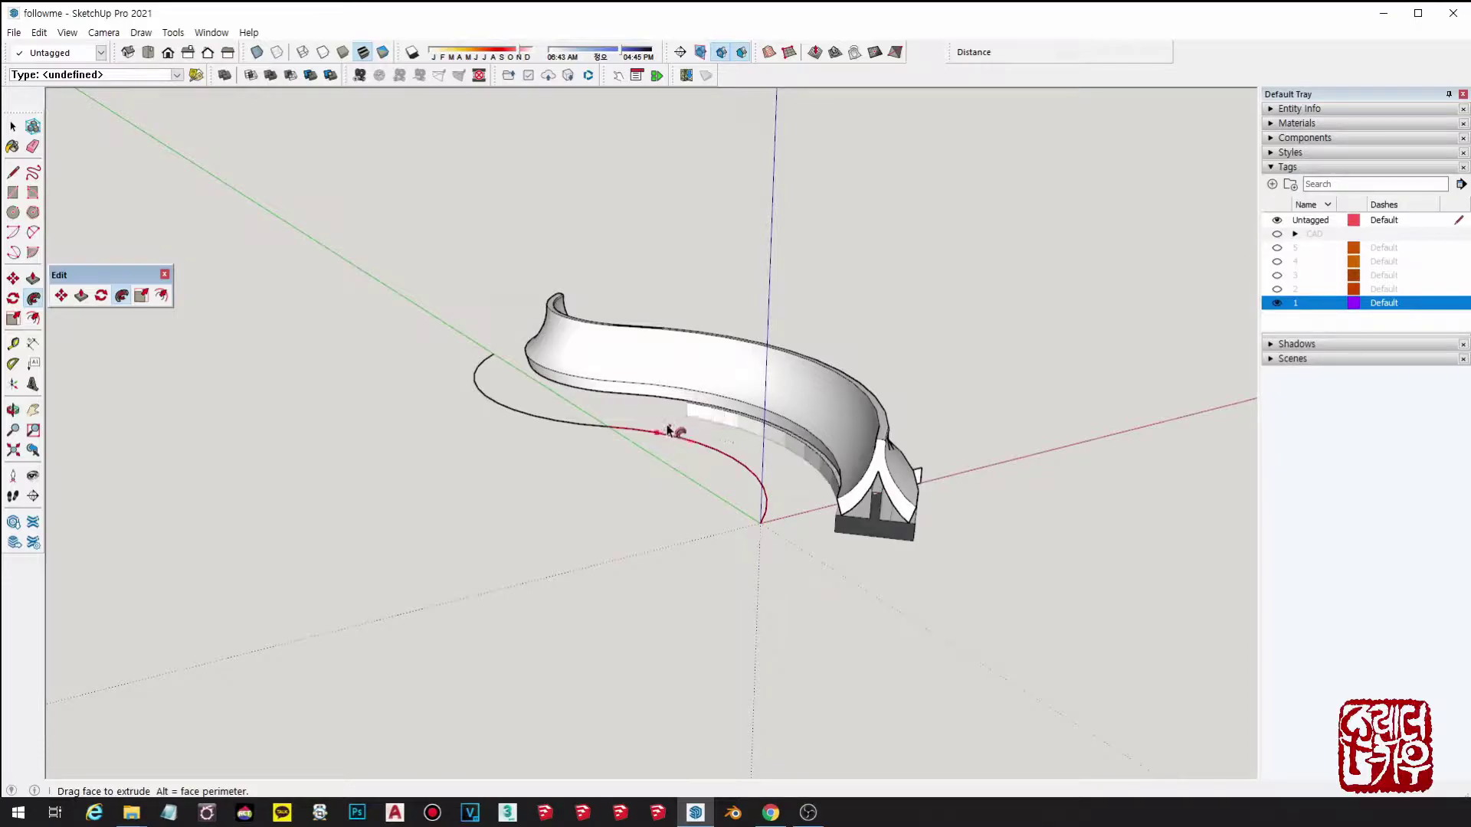
click(559, 228)
middle_drag(1102, 354, 1021, 259)
scroll(732, 323, up, 5)
scroll(791, 389, down, 2)
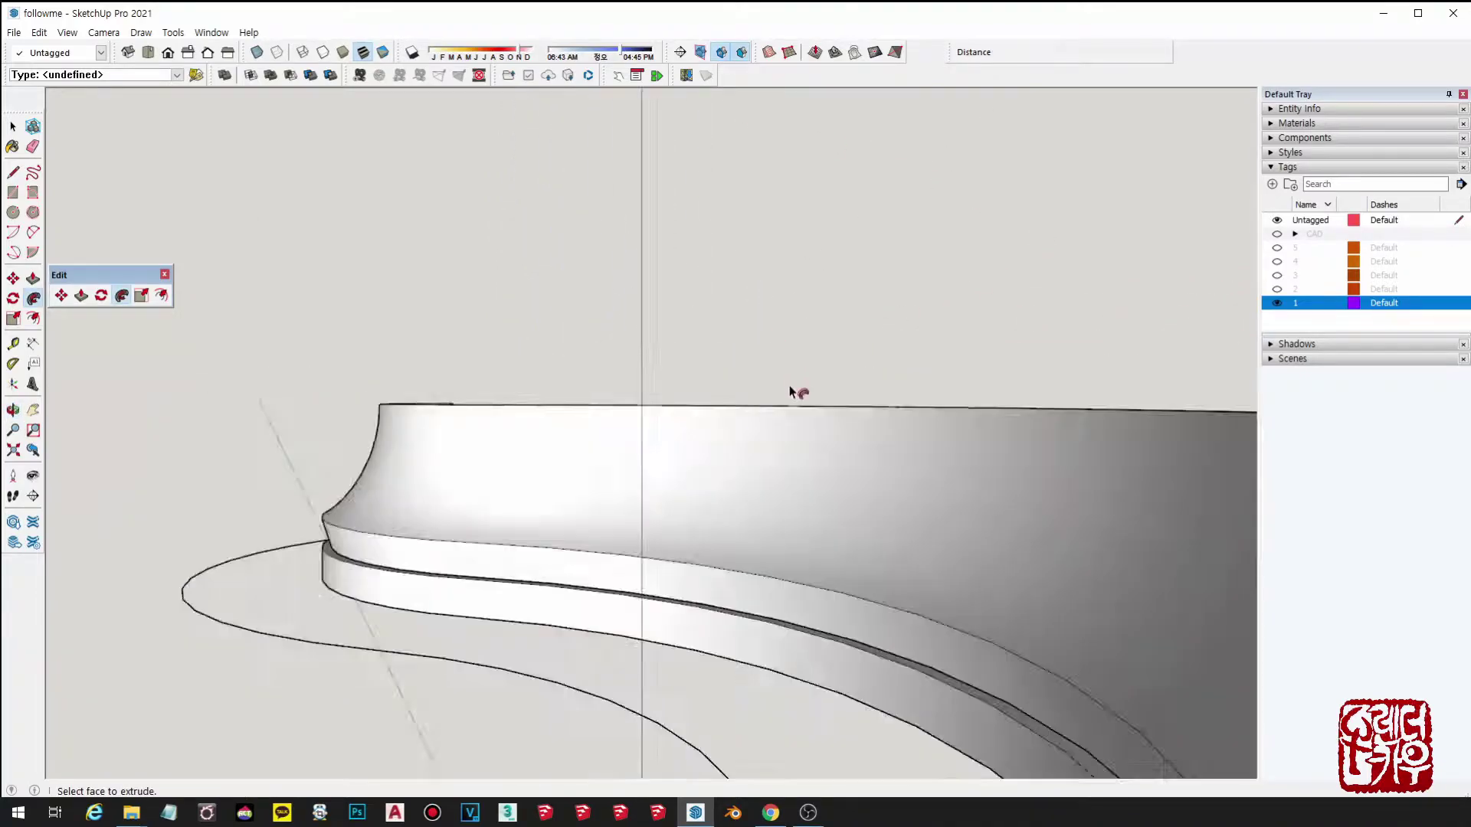
scroll(790, 390, down, 5)
Step: Undo the manually traced Follow Me extrusions so that only the flat profiles and the curve remain
middle_drag(837, 421, 1064, 630)
middle_drag(1012, 550, 737, 549)
key(ctrl+z)
key(space)
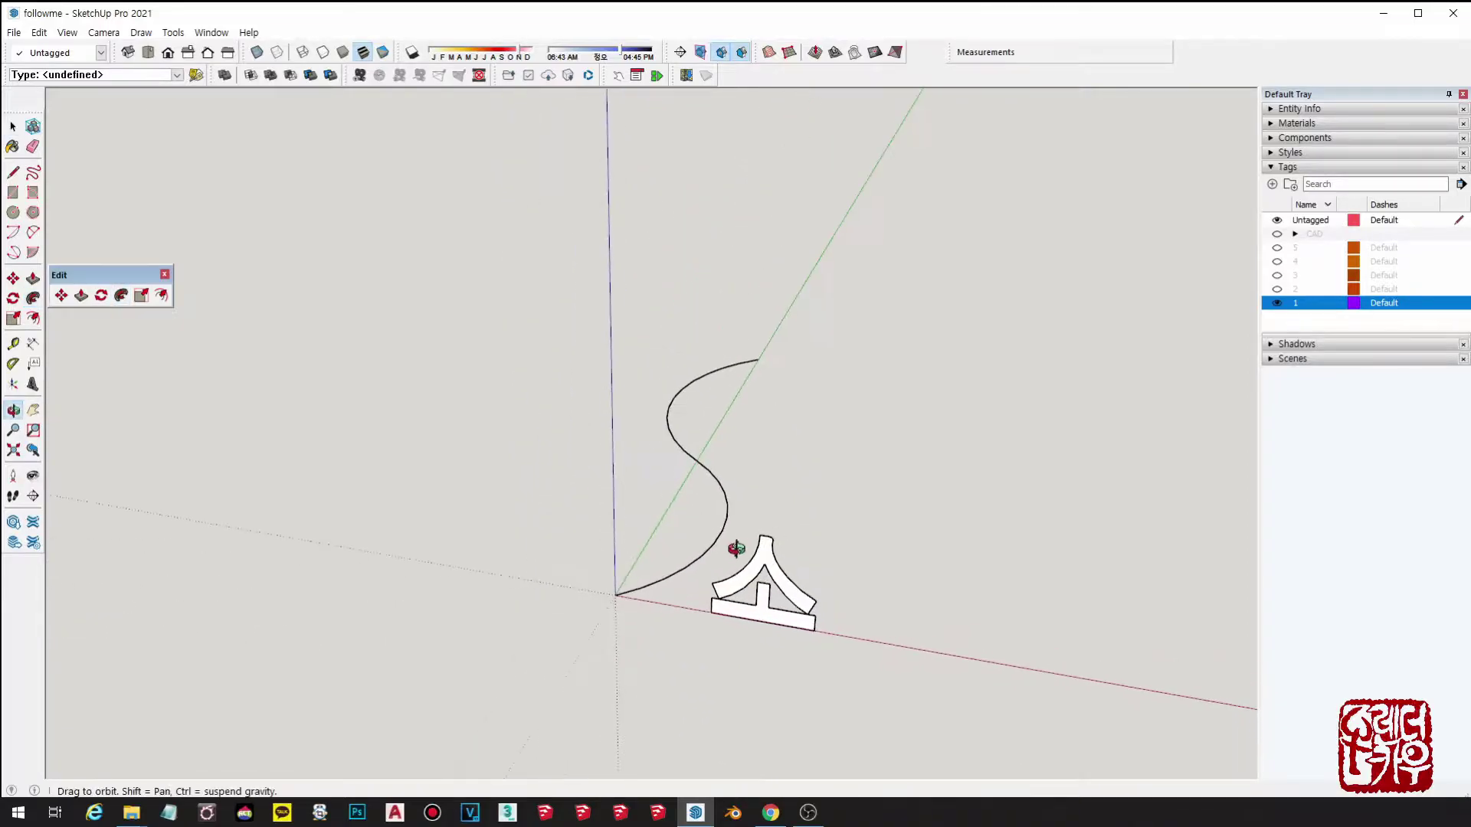
Step: Preselect the whole S-curve as the path and extrude the upper roof-shaped face along it with Follow Me
scroll(740, 575, up, 1)
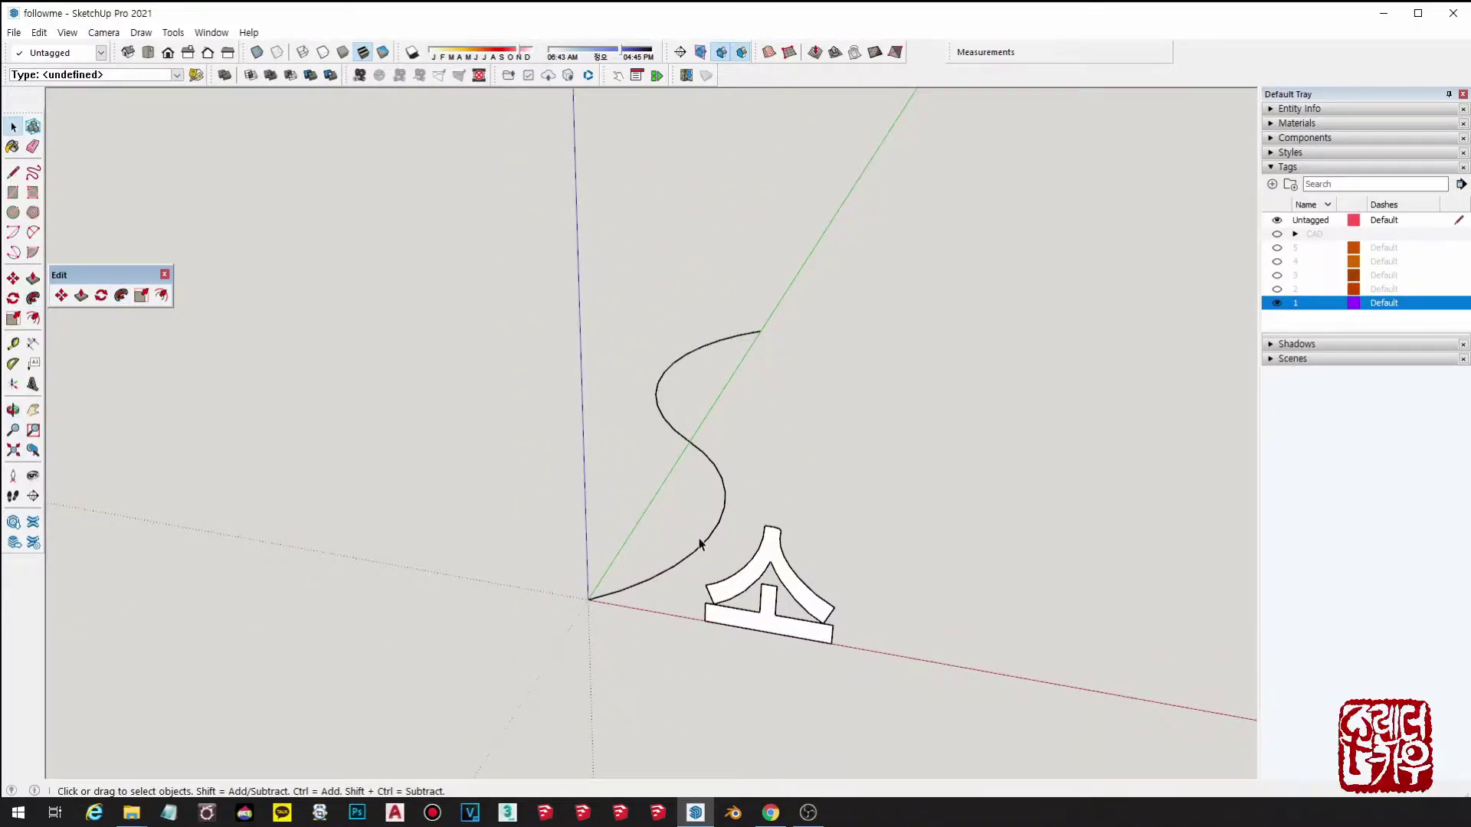
middle_drag(755, 574, 683, 565)
scroll(679, 551, up, 1)
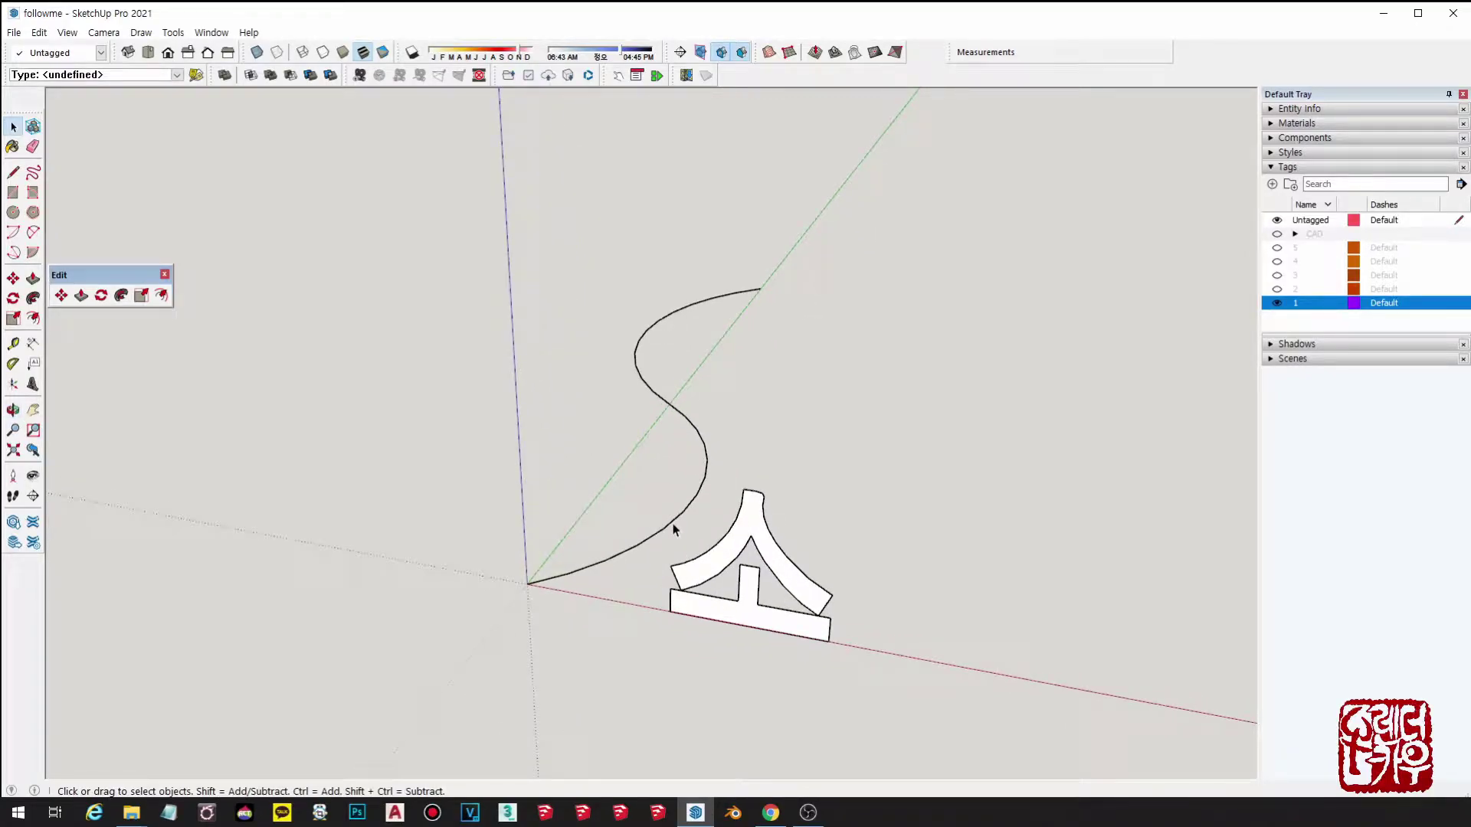
click(673, 528)
click(744, 361)
drag(702, 509, 530, 273)
click(121, 296)
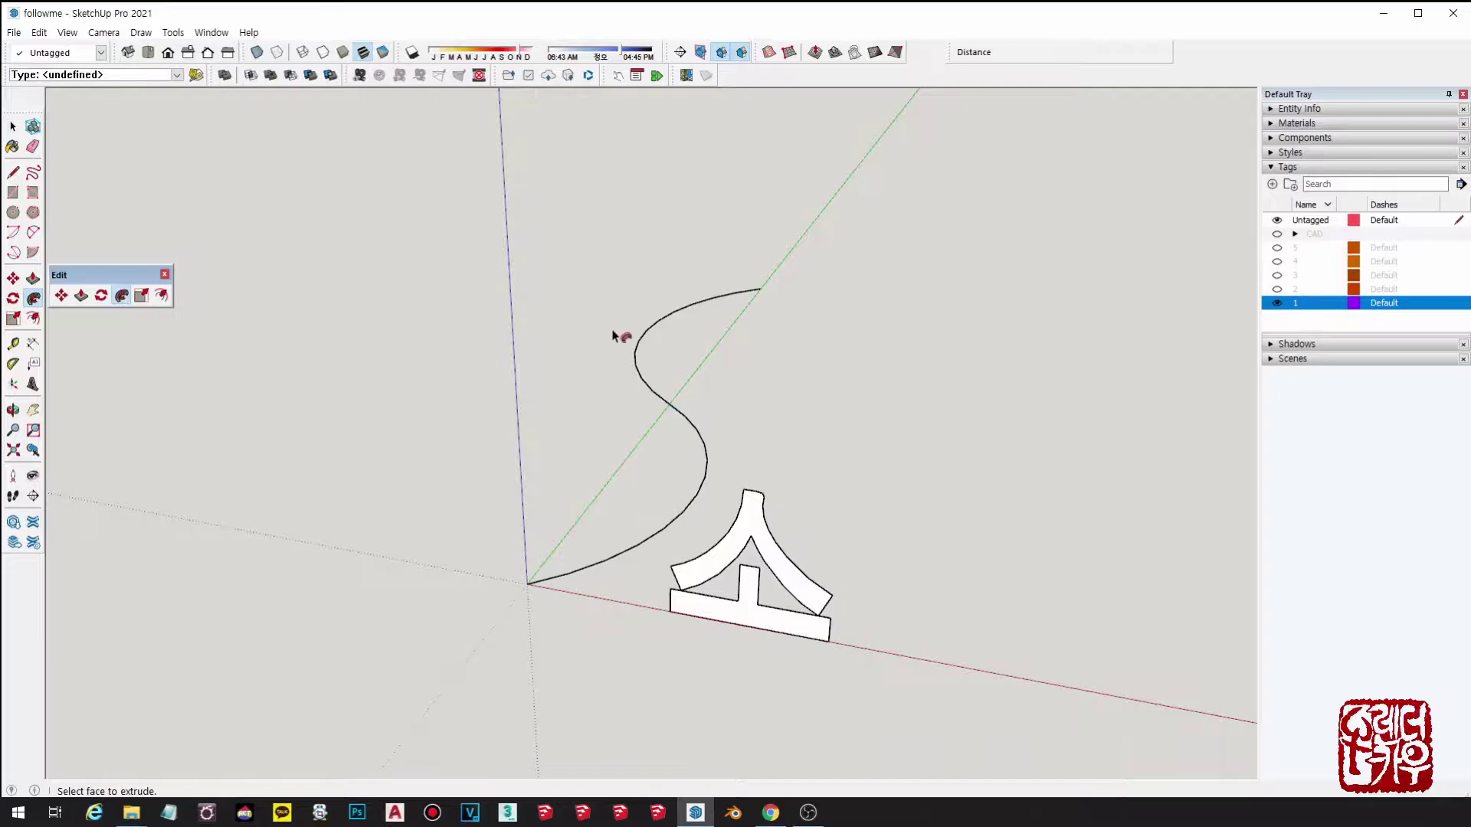
click(755, 517)
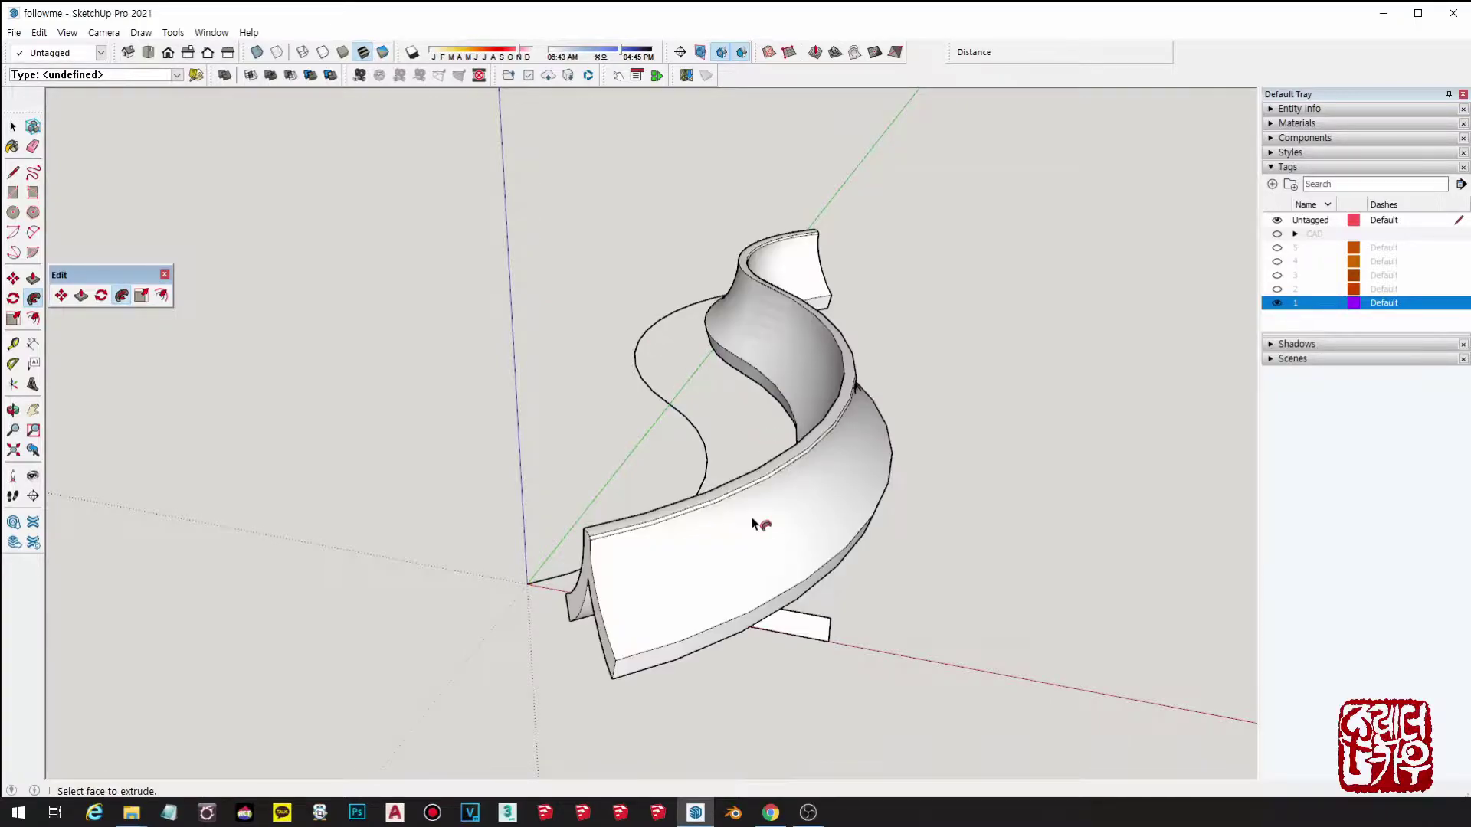
Step: Undo the Follow Me extrusion of the upper roof-shaped face
middle_drag(537, 507, 493, 595)
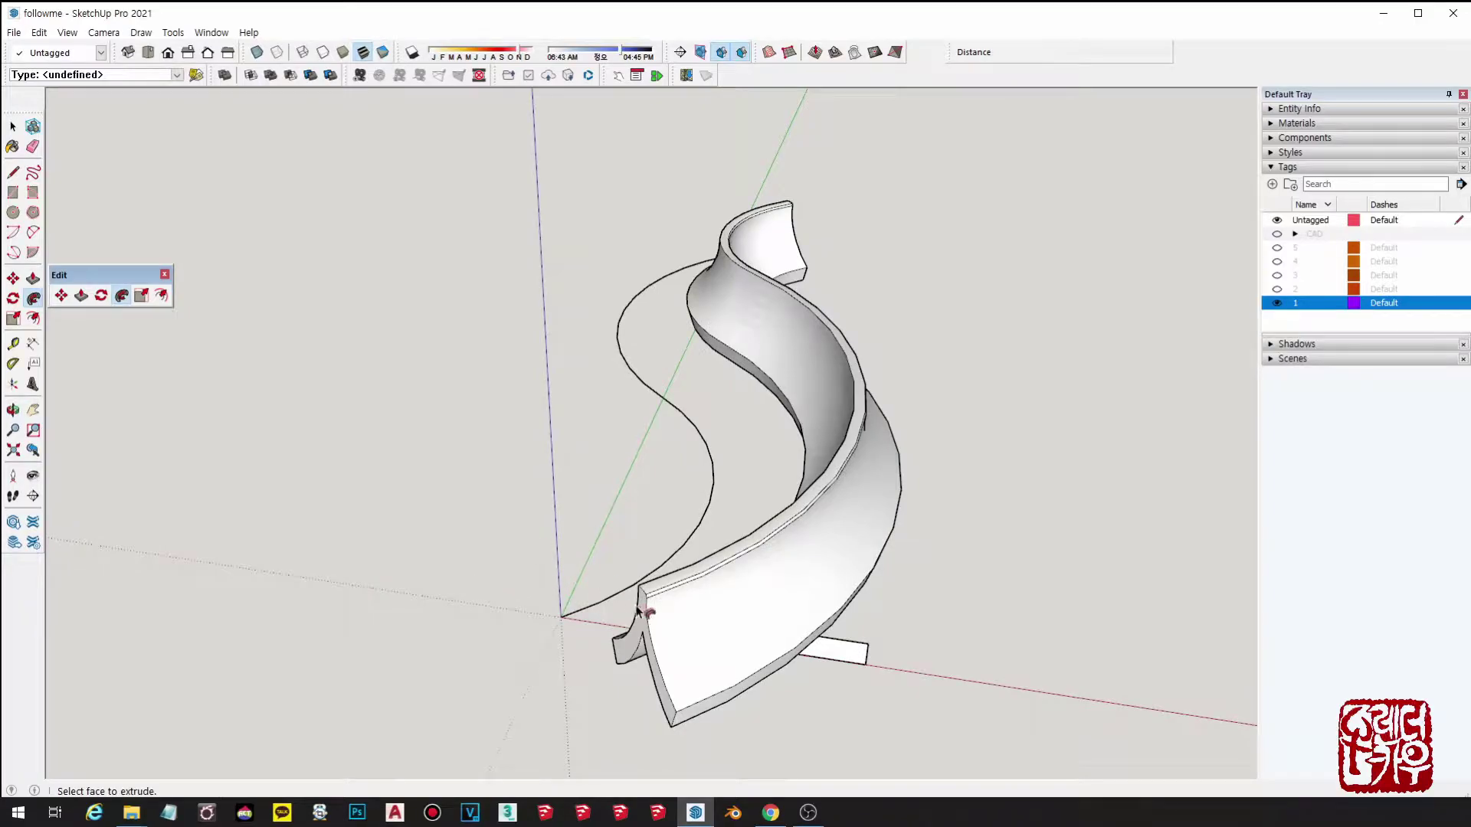
key(space)
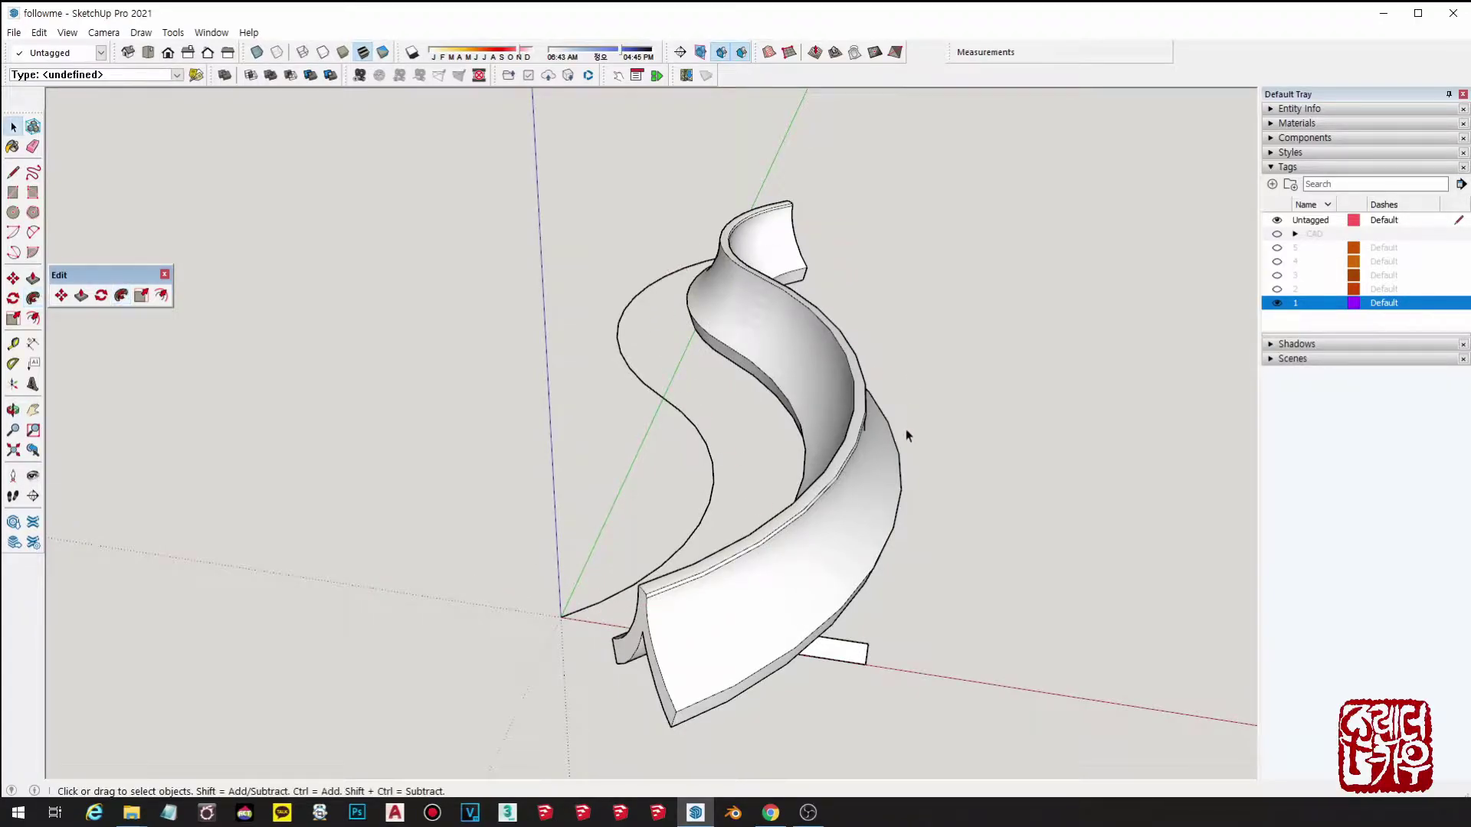
key(ctrl+z)
middle_drag(898, 445, 758, 353)
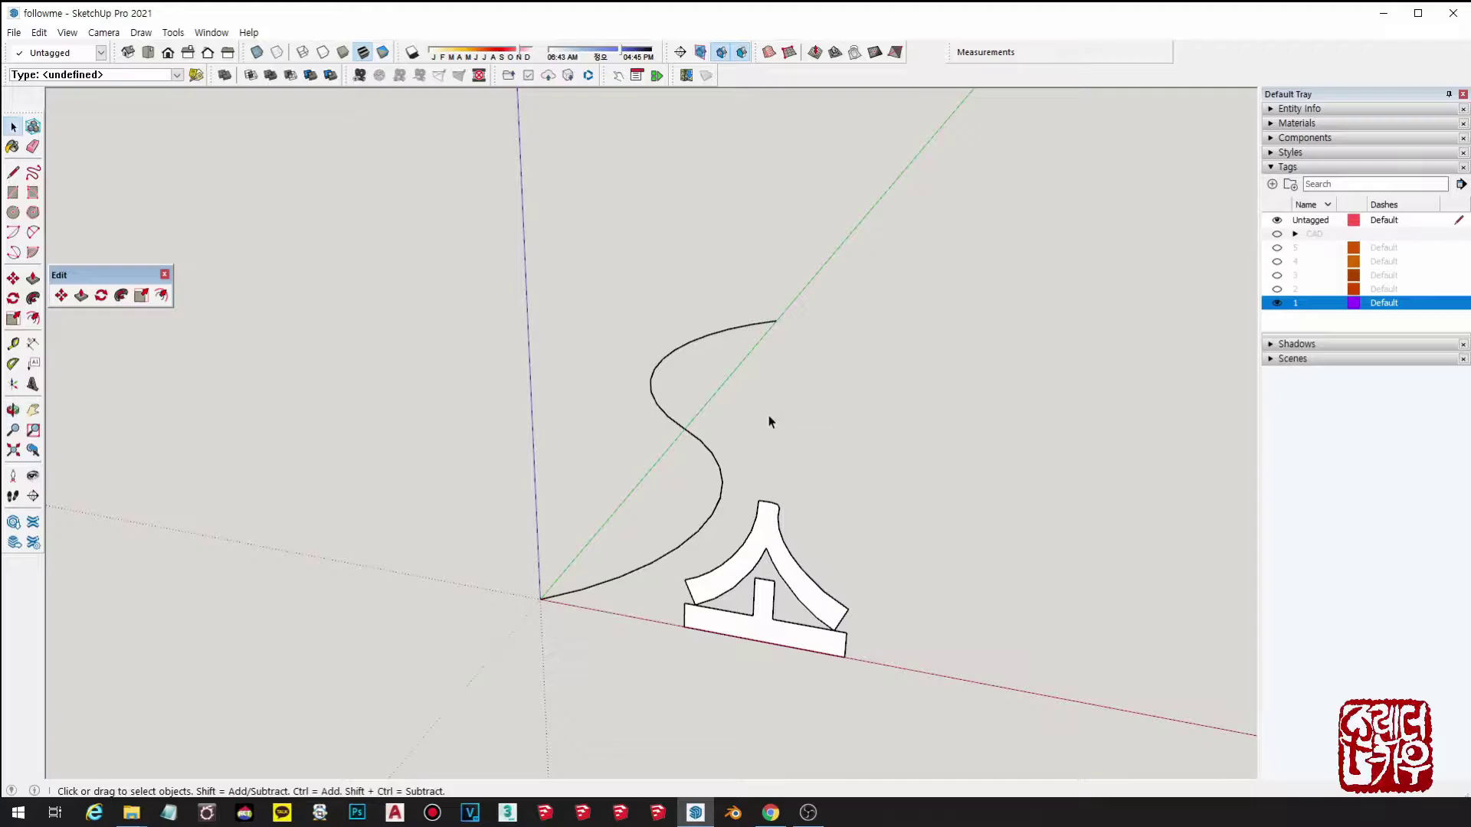
Step: Select the S-curve again as the path and sweep the upper roof-shaped face along it with Follow Me
middle_drag(769, 417, 839, 414)
drag(698, 564, 507, 307)
middle_drag(498, 310, 441, 326)
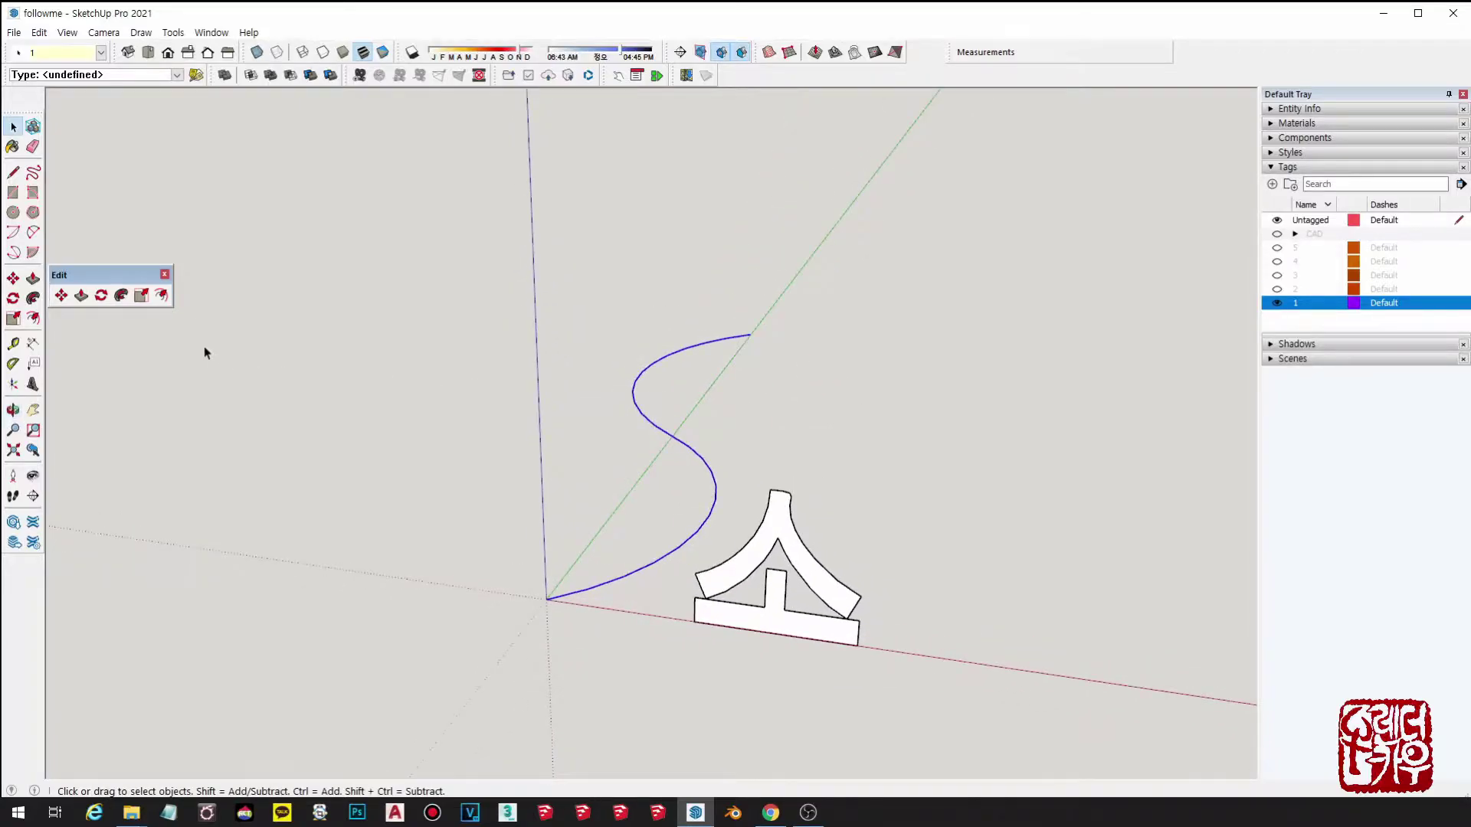
click(121, 297)
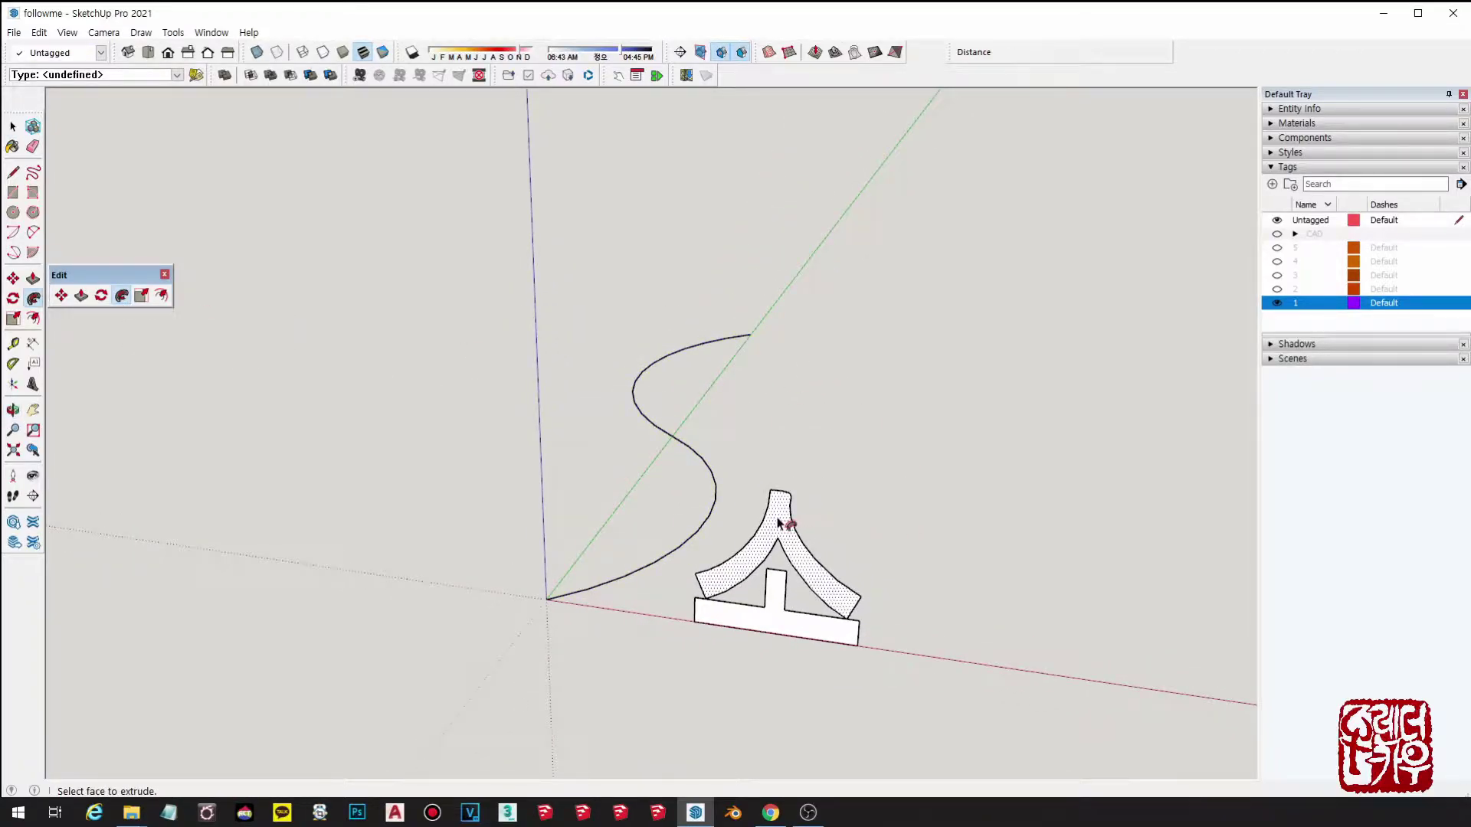
click(778, 521)
middle_drag(657, 576, 523, 446)
Step: Reselect the S-curve as the path and sweep the T-shaped base face along it with Follow Me
key(space)
click(780, 596)
click(120, 299)
click(811, 517)
middle_drag(811, 517, 1154, 541)
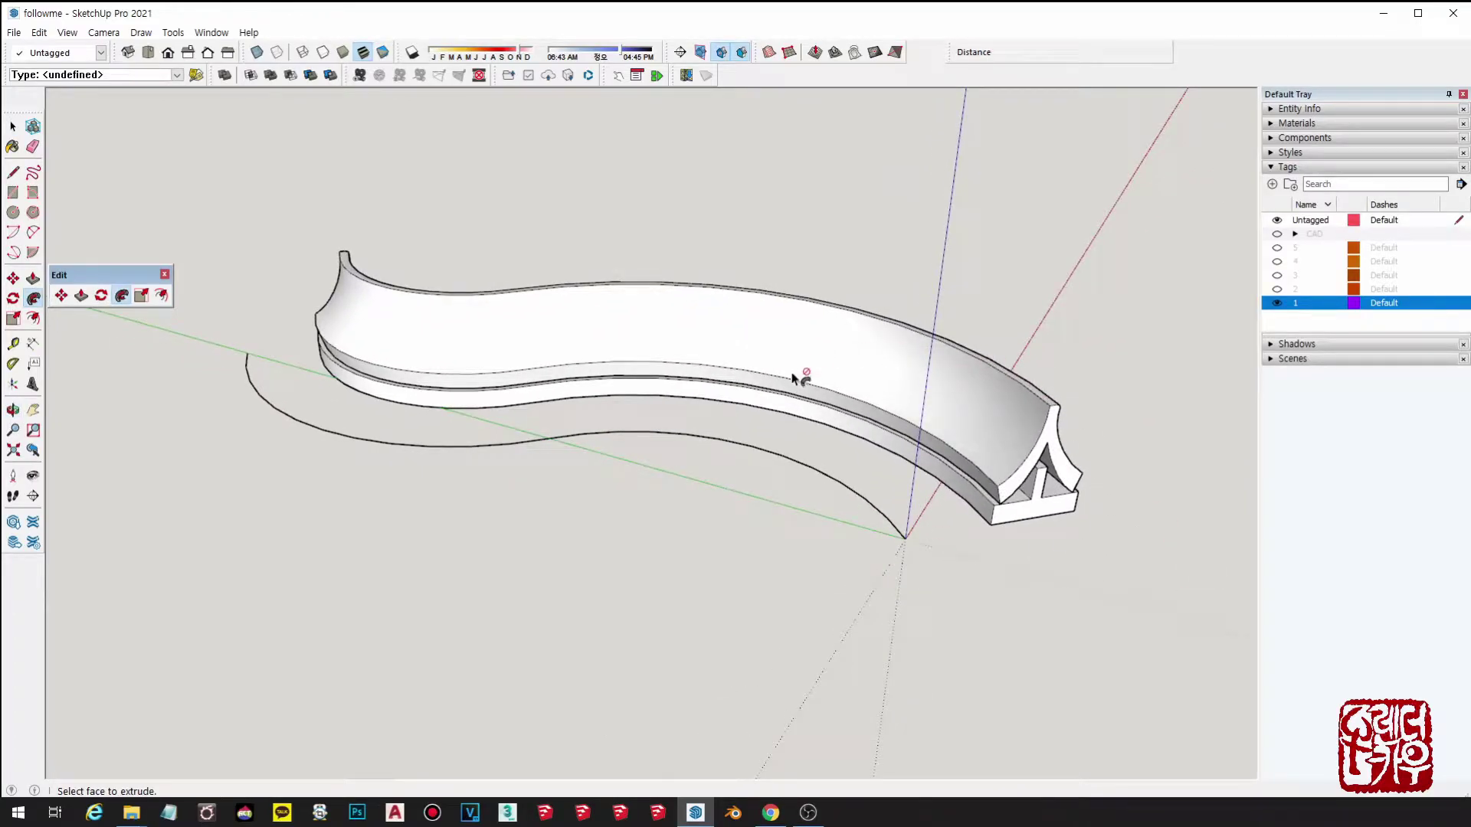
middle_drag(804, 392, 705, 464)
Step: Undo the sweeps of both the upper face and the base face
key(ctrl+z)
key(ctrl+z)
key(space)
middle_drag(901, 438, 507, 375)
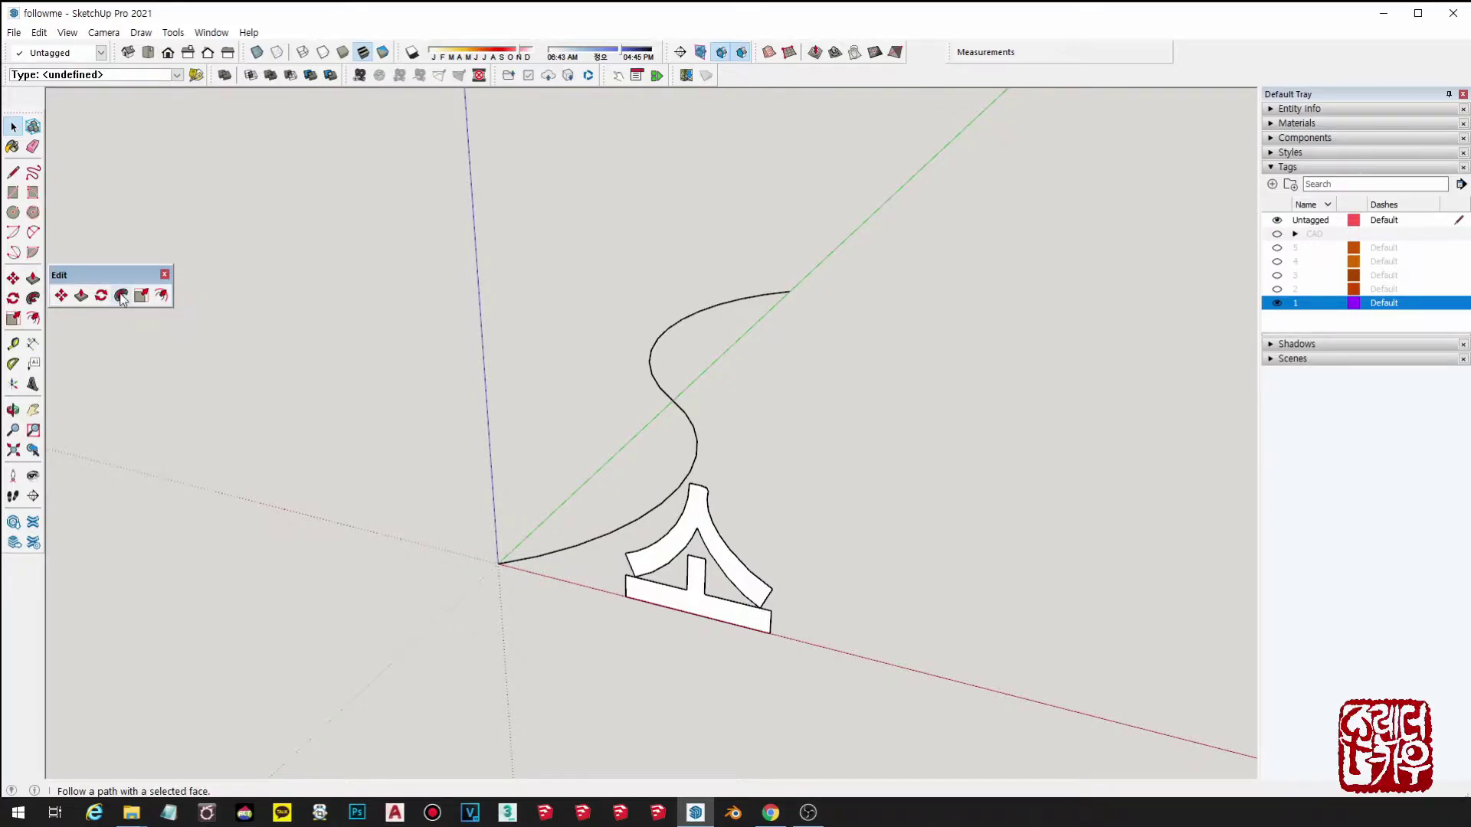
Step: Filter the shortcut preferences for "foll" and assign Shift+F as the keyboard shortcut for Tools/Follow Me
click(215, 36)
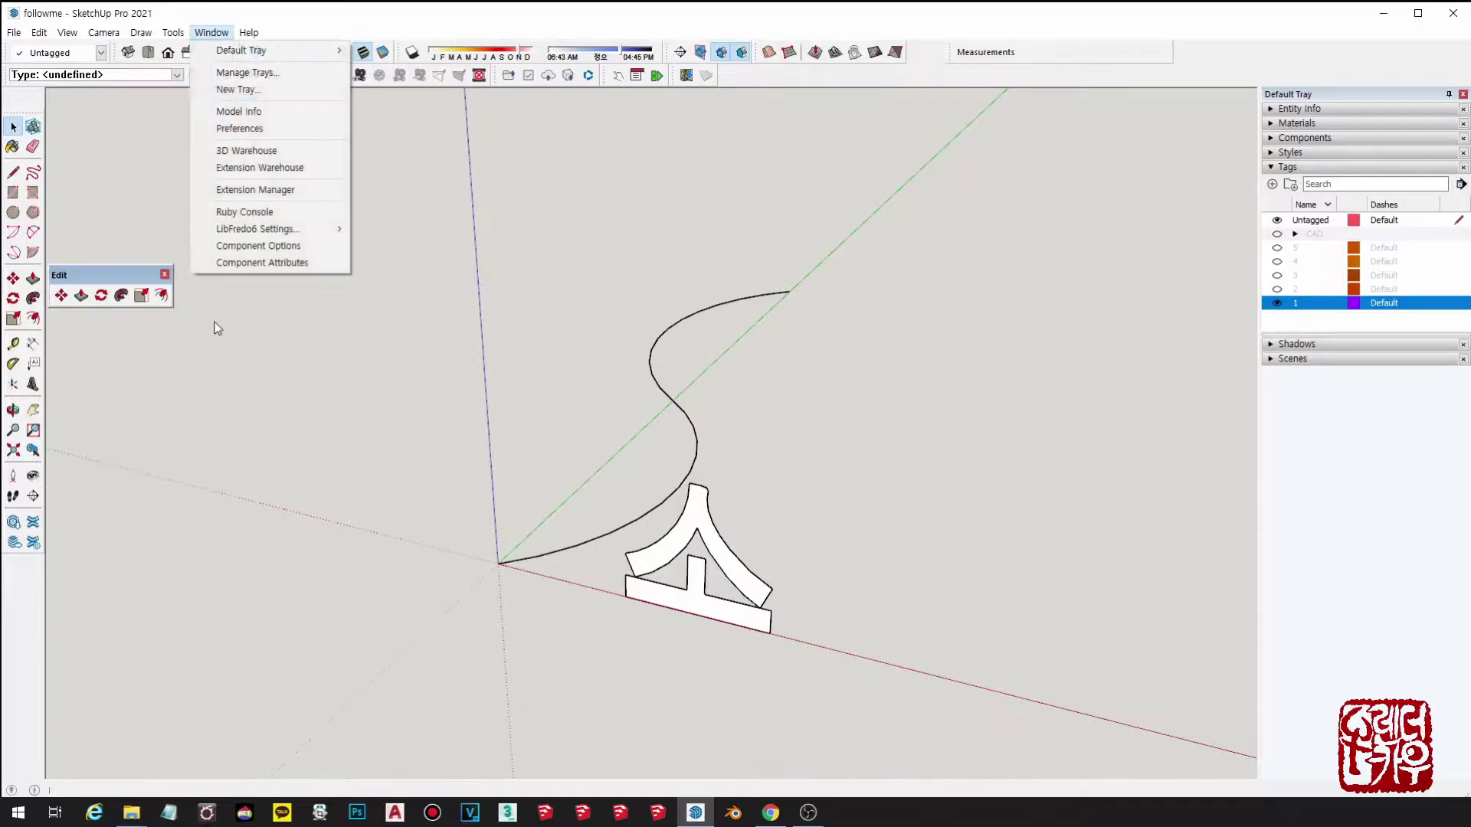
click(256, 138)
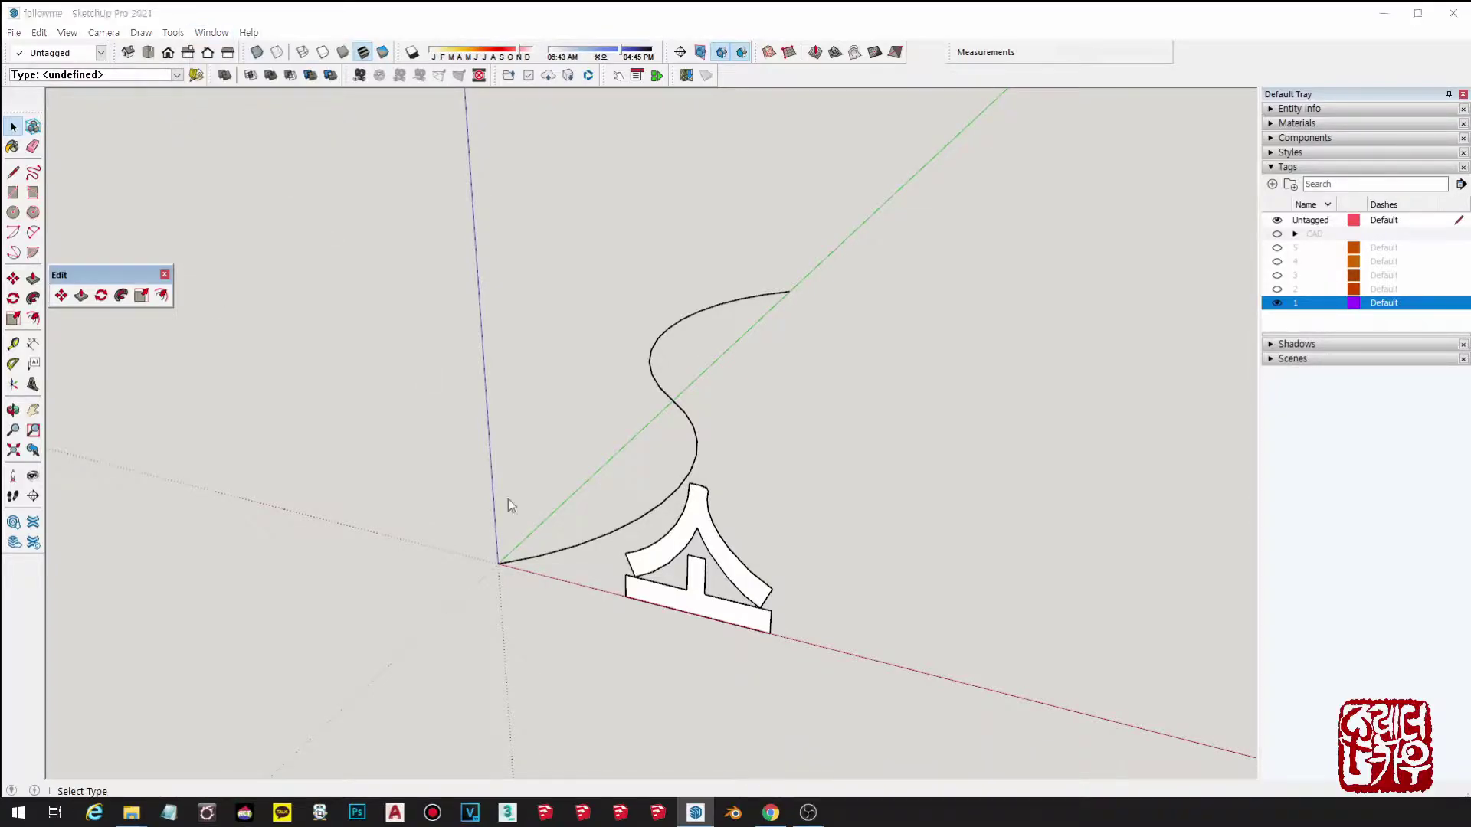
drag(963, 181, 616, 237)
click(611, 262)
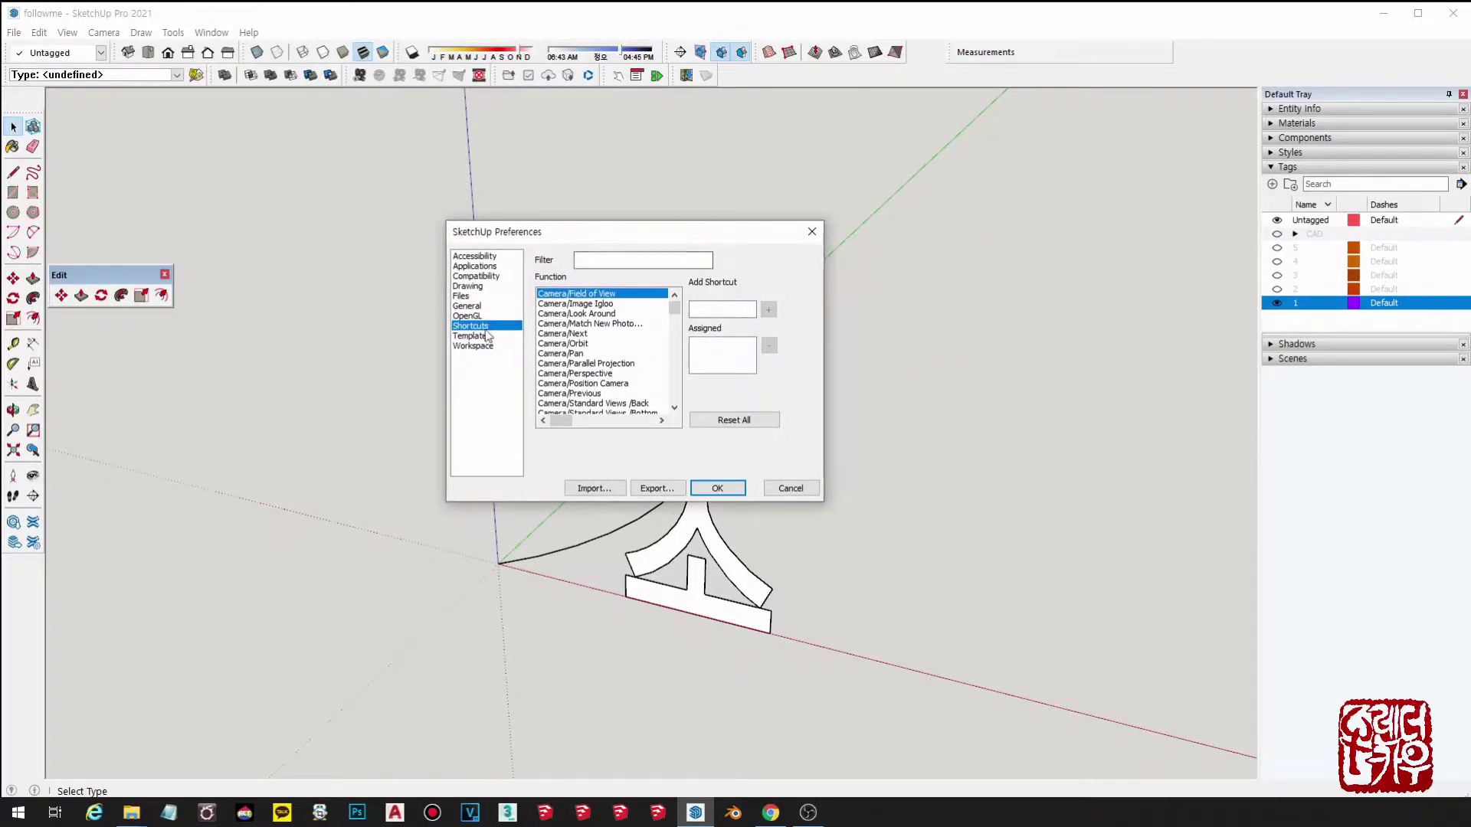
text(foll)
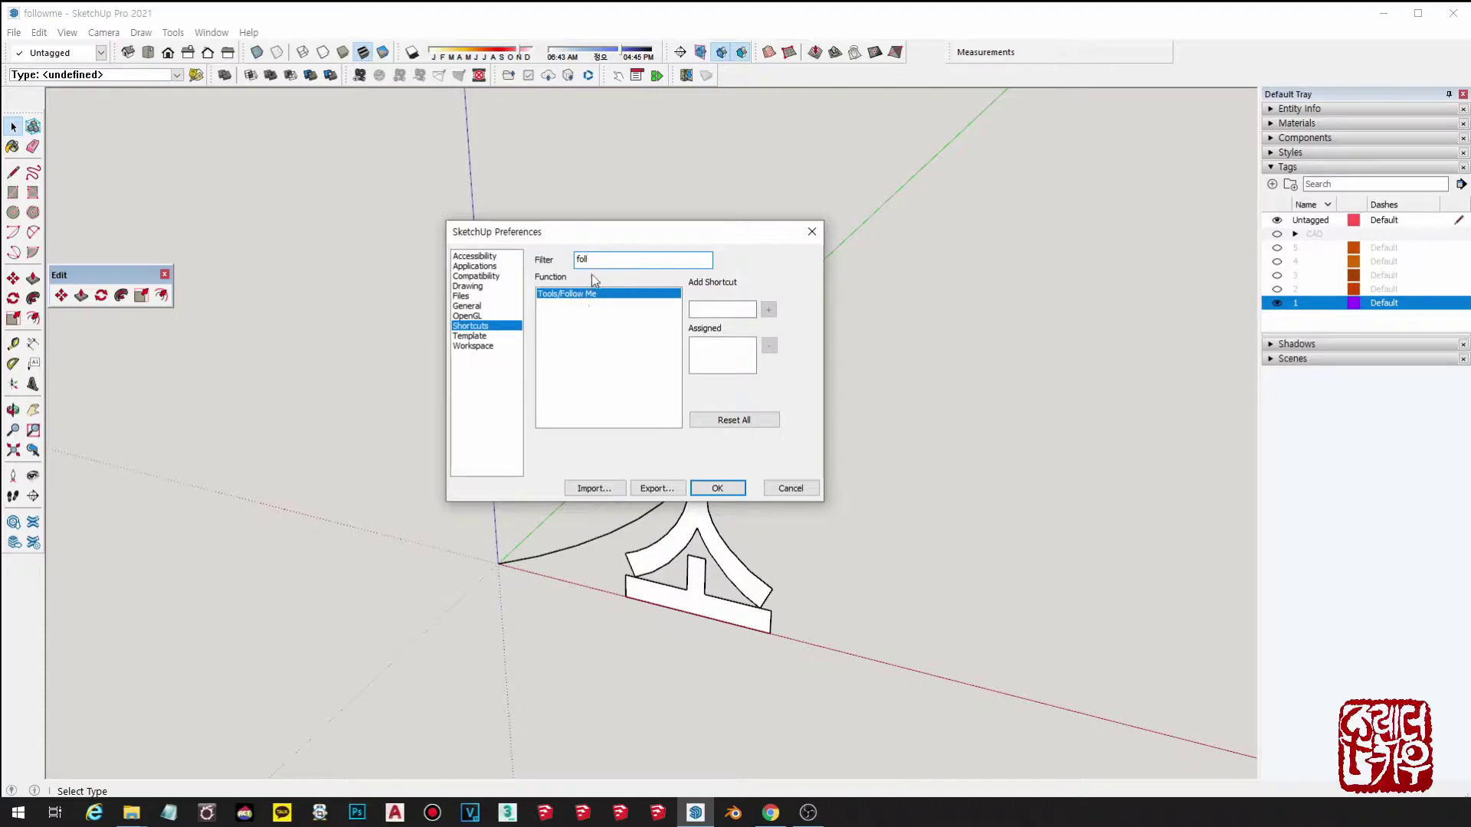
click(718, 308)
click(773, 308)
click(720, 489)
Step: Try a Follow Me sweep of the upper roof-shaped face along the preselected S-curve, and undo it
middle_drag(825, 545, 831, 549)
shift+middle_drag(697, 524, 760, 483)
scroll(733, 467, up, 2)
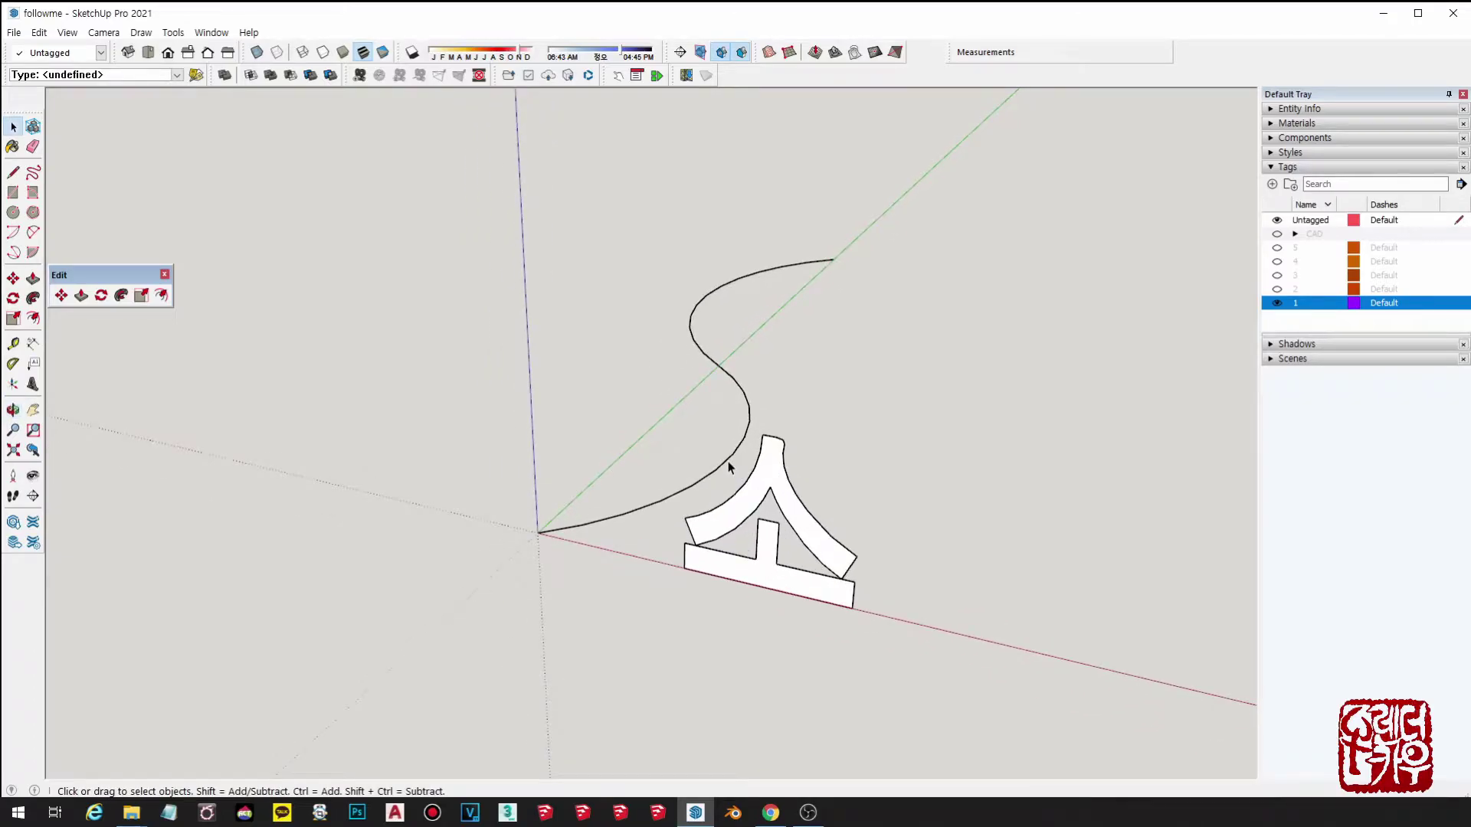
scroll(711, 474, up, 1)
click(711, 474)
key(shift+f)
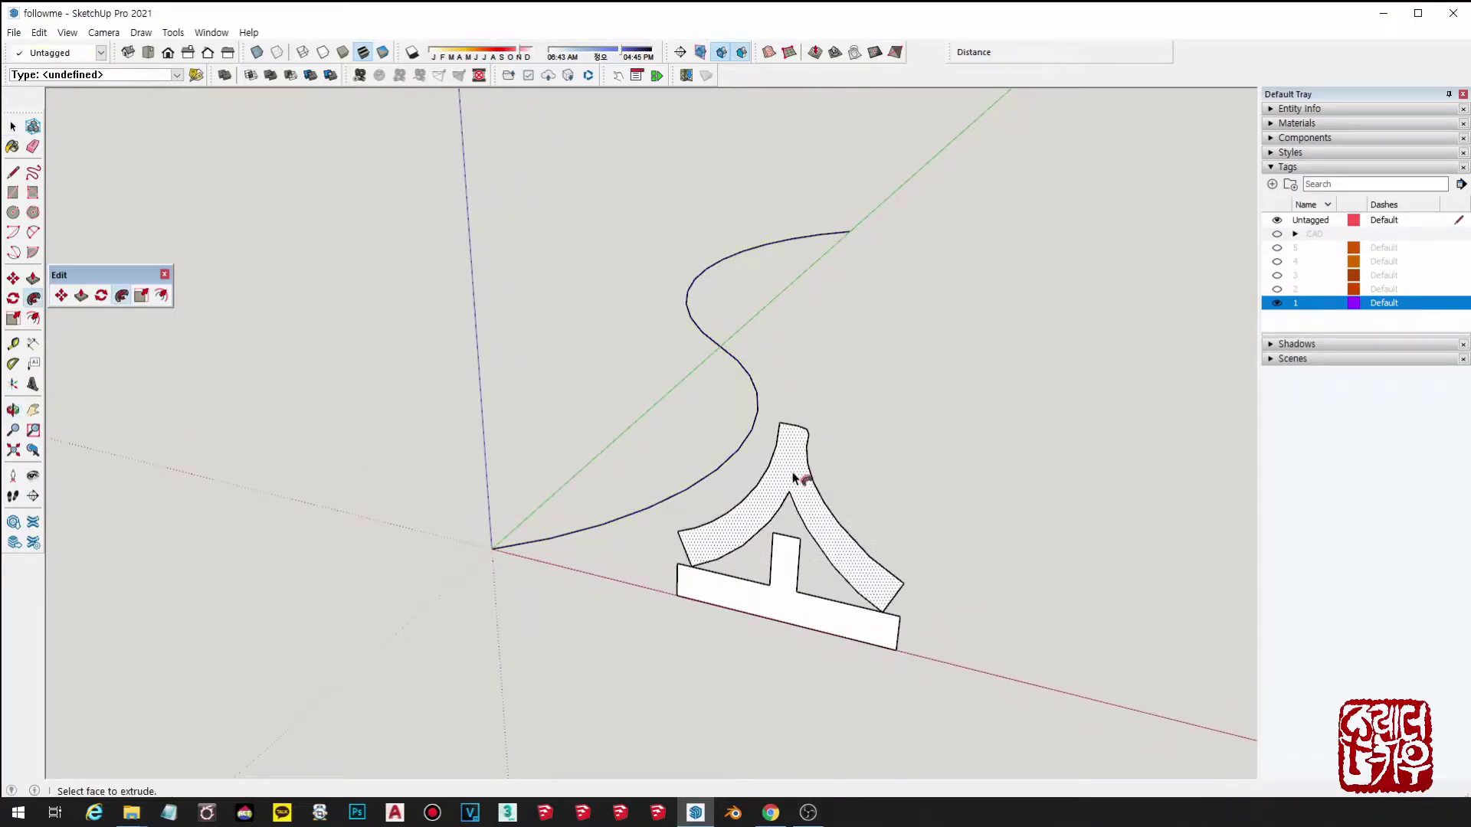
click(793, 472)
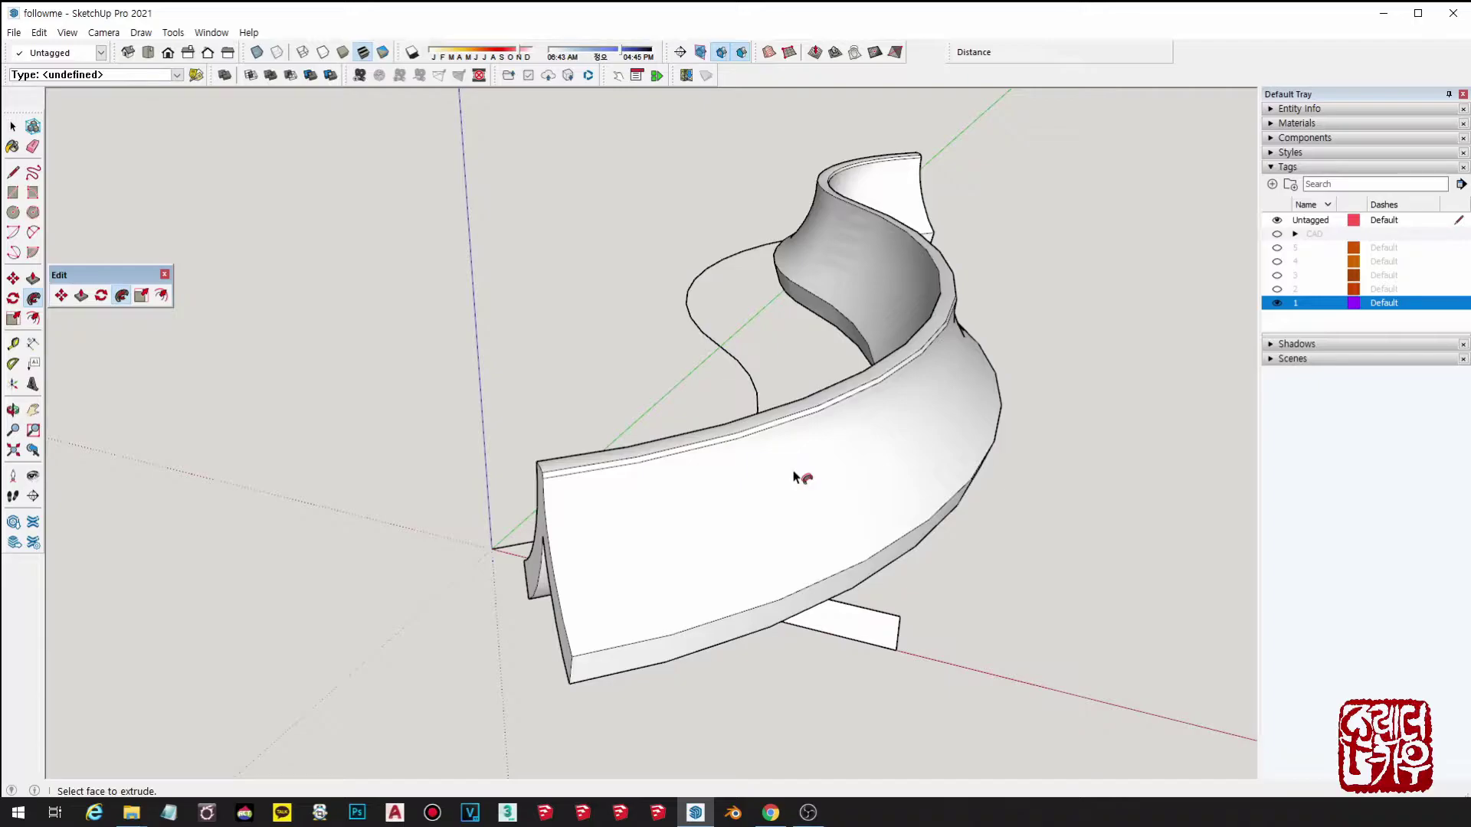
key(ctrl+z)
key(space)
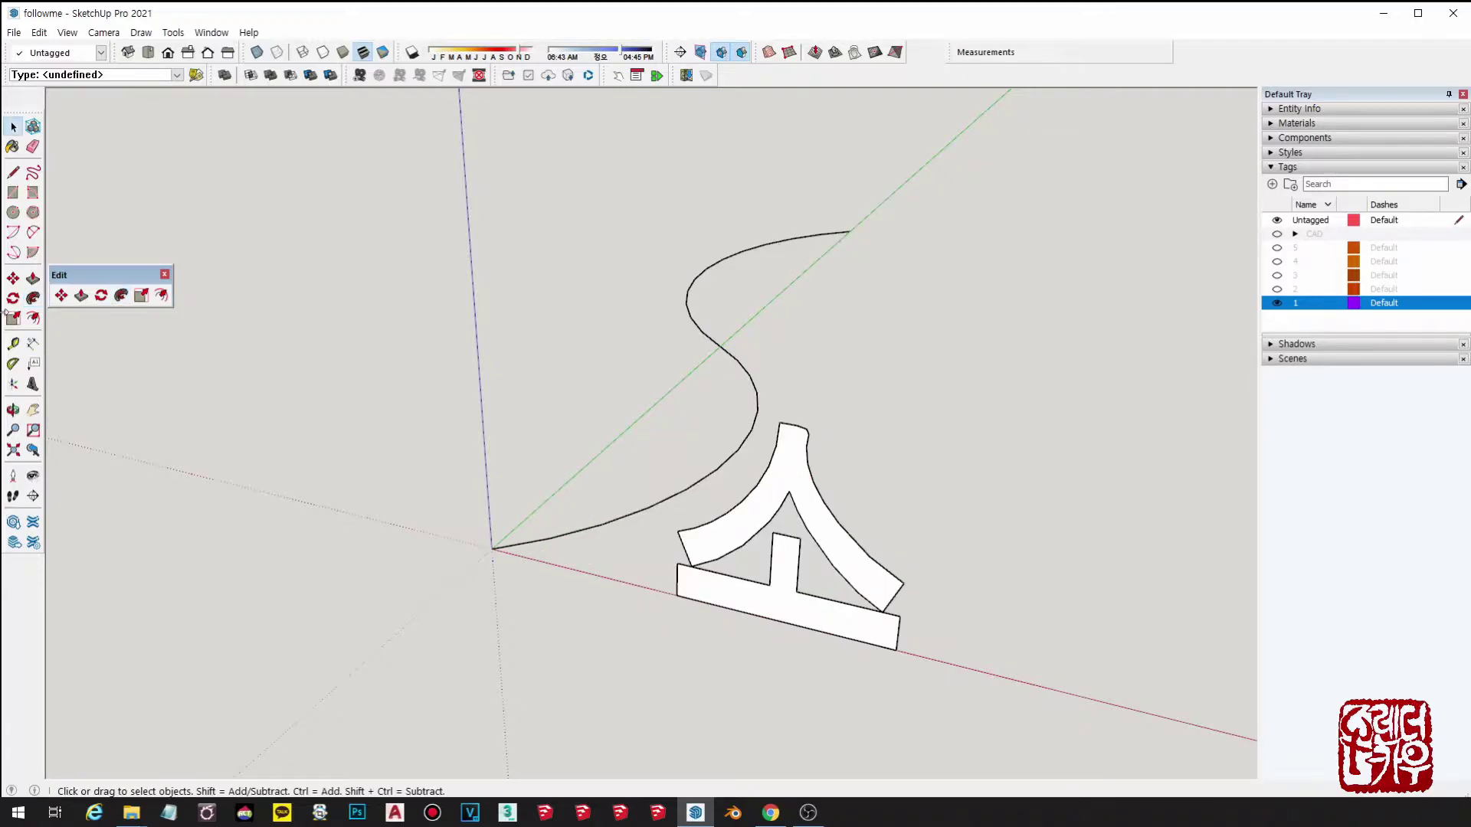
Step: Sweep the upper roof-shaped face by tracing the S-curve to its far endpoint without a preselected path, and undo it
click(122, 296)
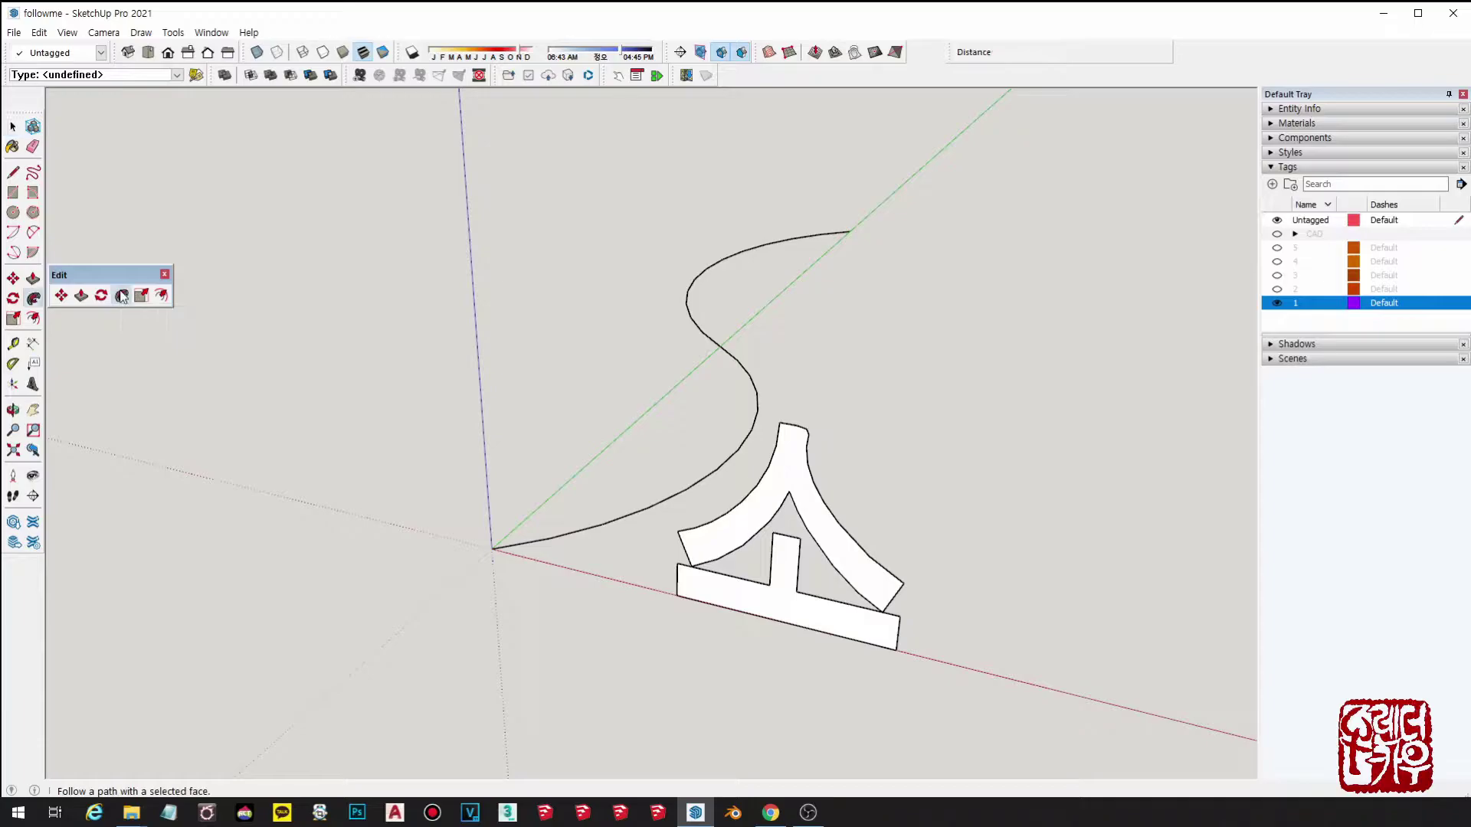
click(787, 481)
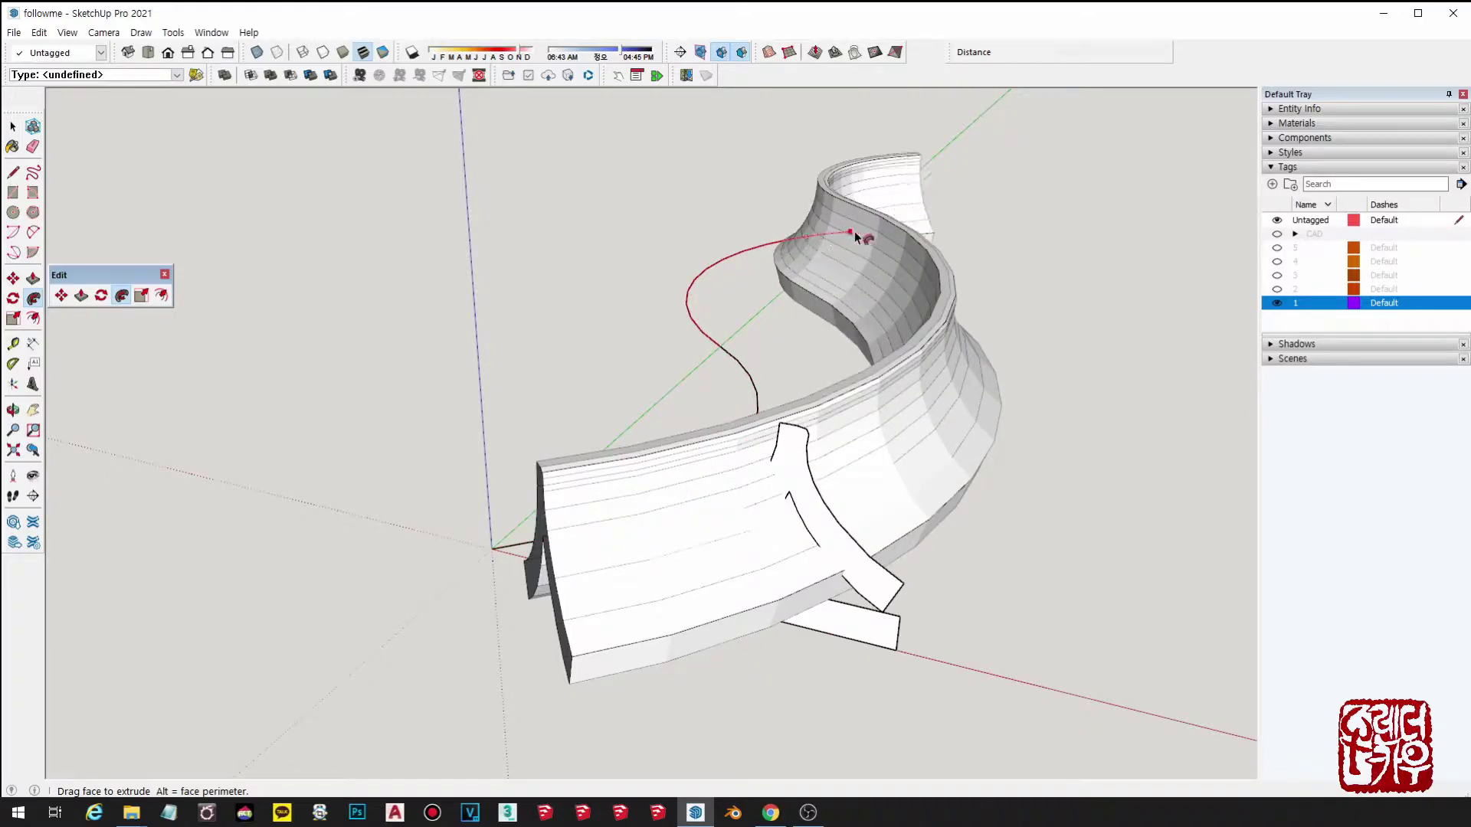
click(855, 232)
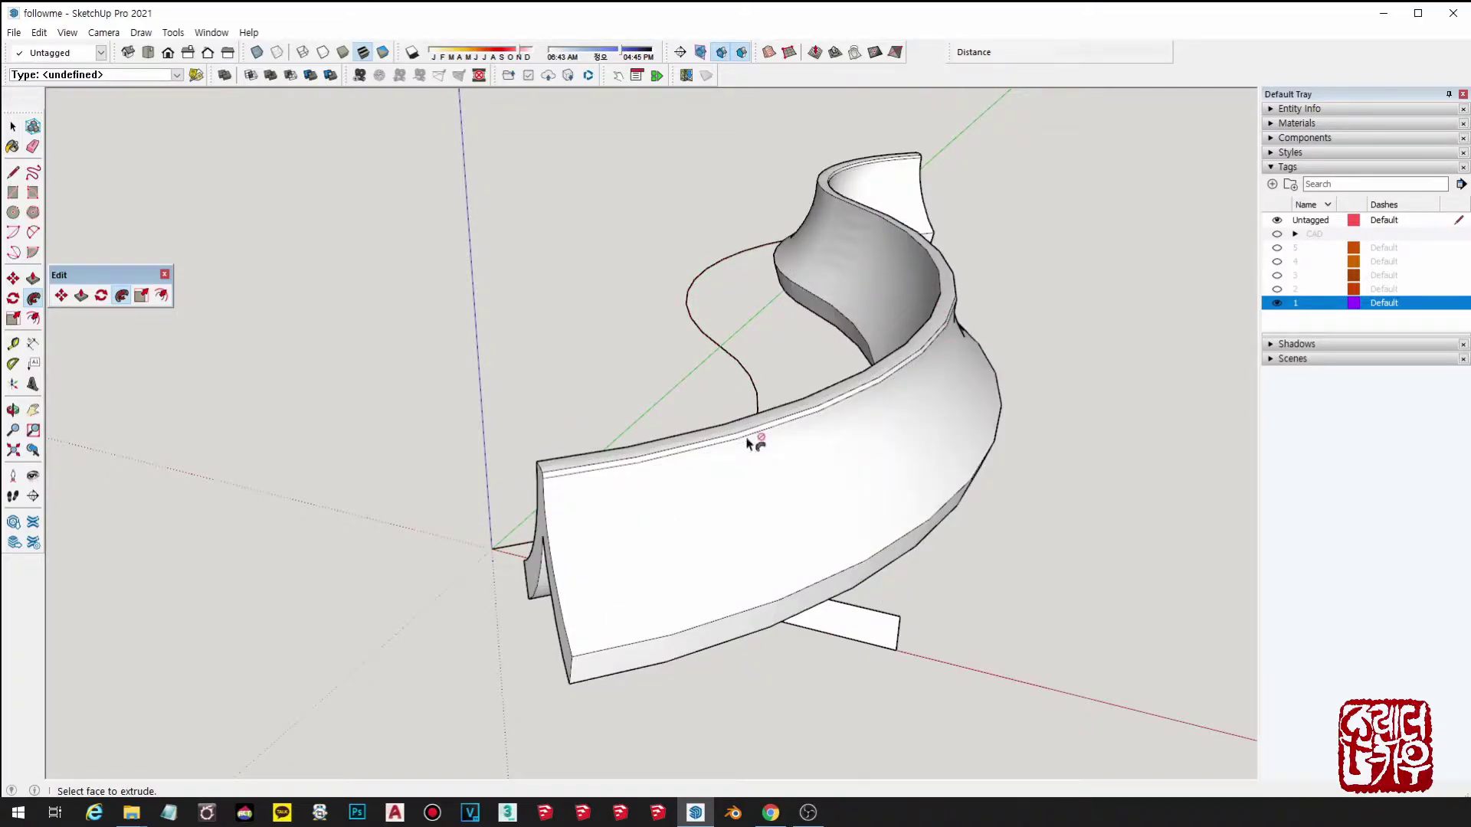
key(ctrl+z)
key(space)
Step: Select the S-curve as the path and extrude the upper roof-shaped face along its full length with Follow Me
middle_drag(754, 443, 742, 455)
click(736, 457)
key(shift+f)
click(777, 491)
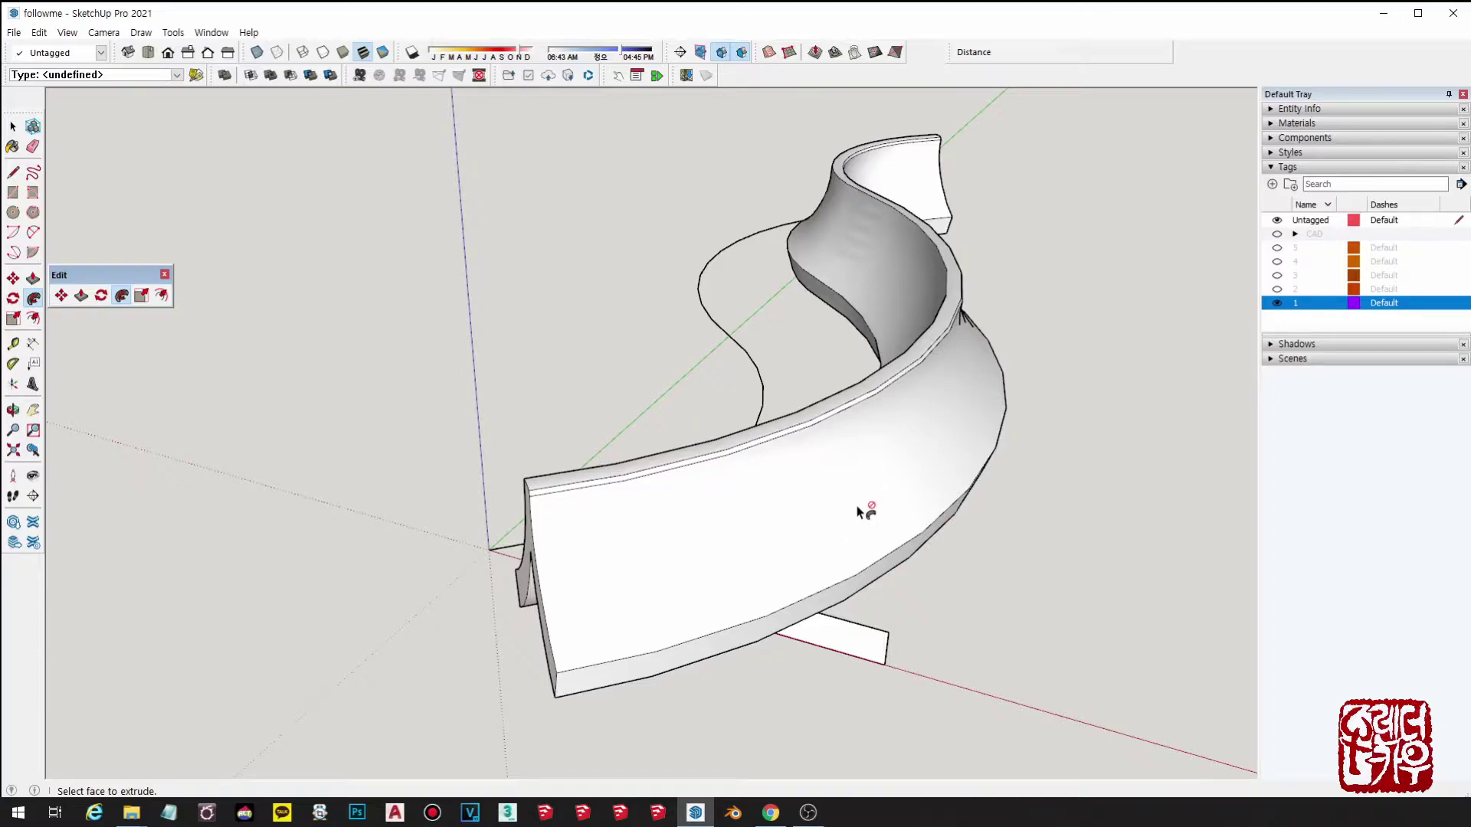
Step: Select the S-curve as the path again and extrude the T-shaped base face along it with Follow Me
key(space)
click(756, 373)
key(shift+f)
click(856, 635)
middle_drag(853, 648, 831, 534)
scroll(912, 599, down, 4)
Step: Undo the Follow Me extrusions of both faces to restore the flat profiles
key(ctrl+z)
scroll(898, 584, up, 2)
key(space)
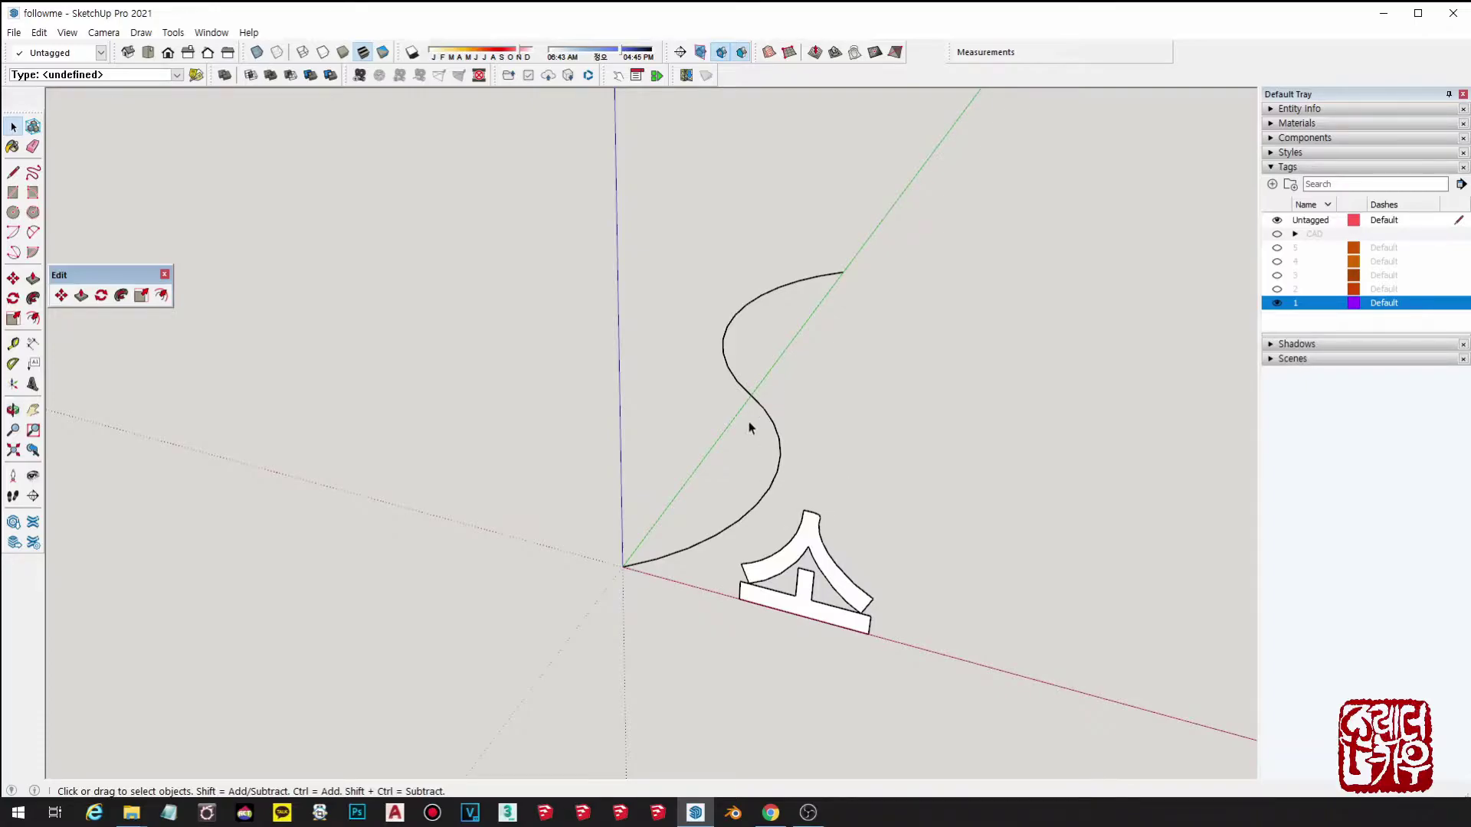
middle_drag(885, 573, 673, 519)
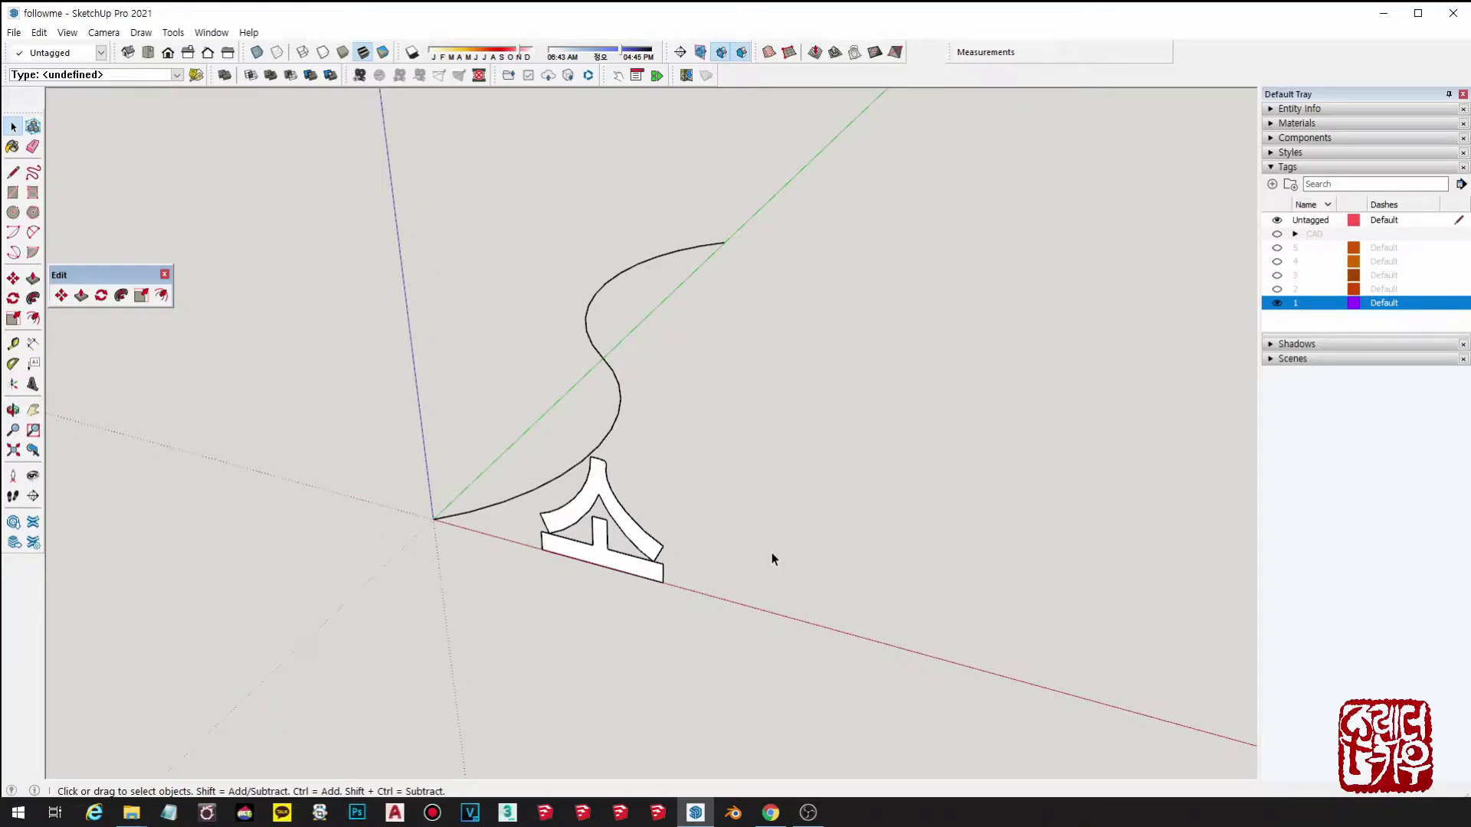
Step: Make tag 2 visible to show the circular paths and their accompanying roof-shaped profiles
click(1277, 290)
scroll(1104, 406, down, 2)
shift+middle_drag(1049, 490, 863, 466)
scroll(864, 467, down, 2)
middle_drag(955, 507, 866, 555)
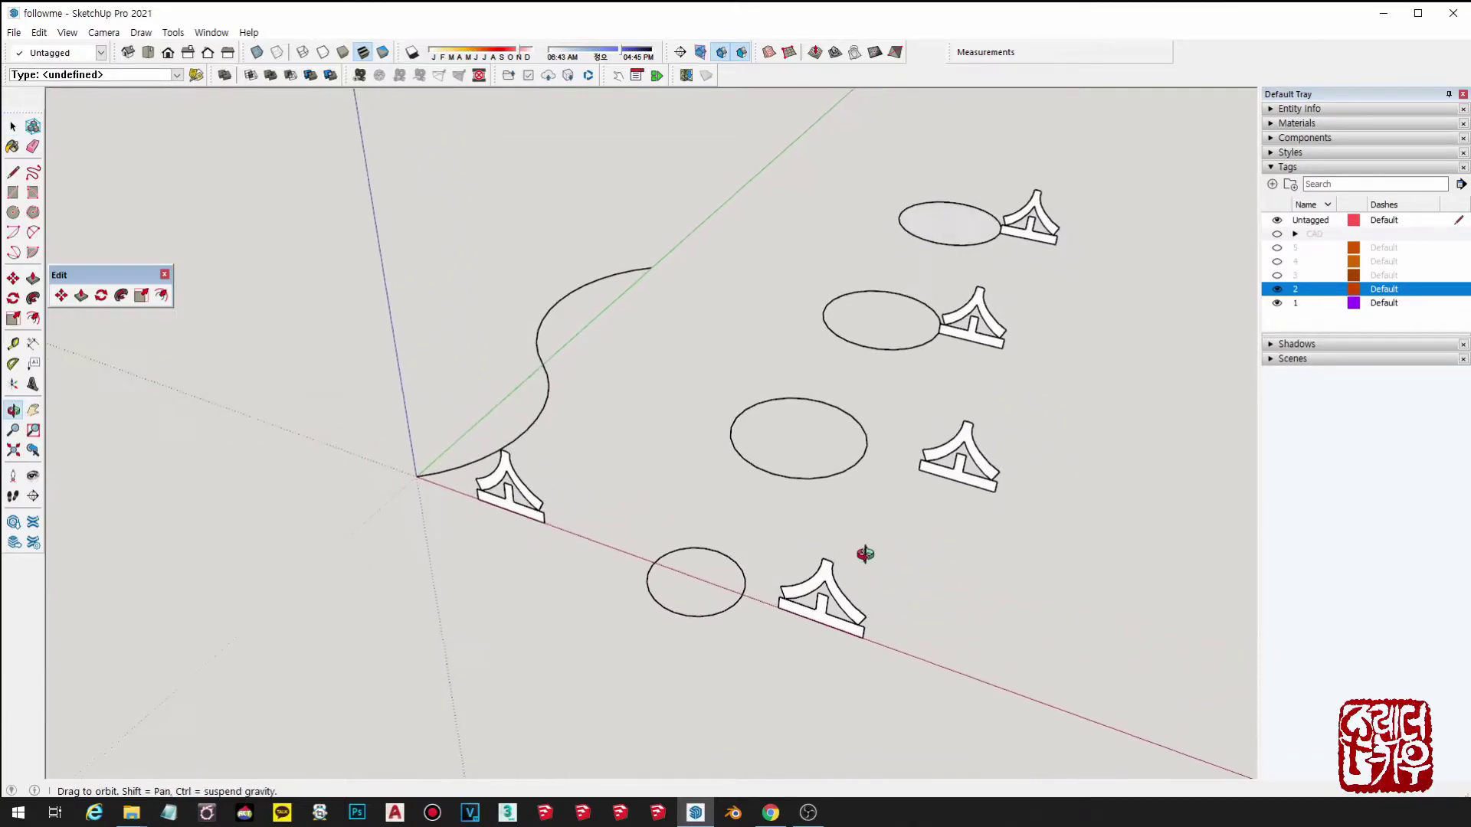
middle_drag(1038, 483, 675, 602)
shift+middle_drag(730, 538, 702, 391)
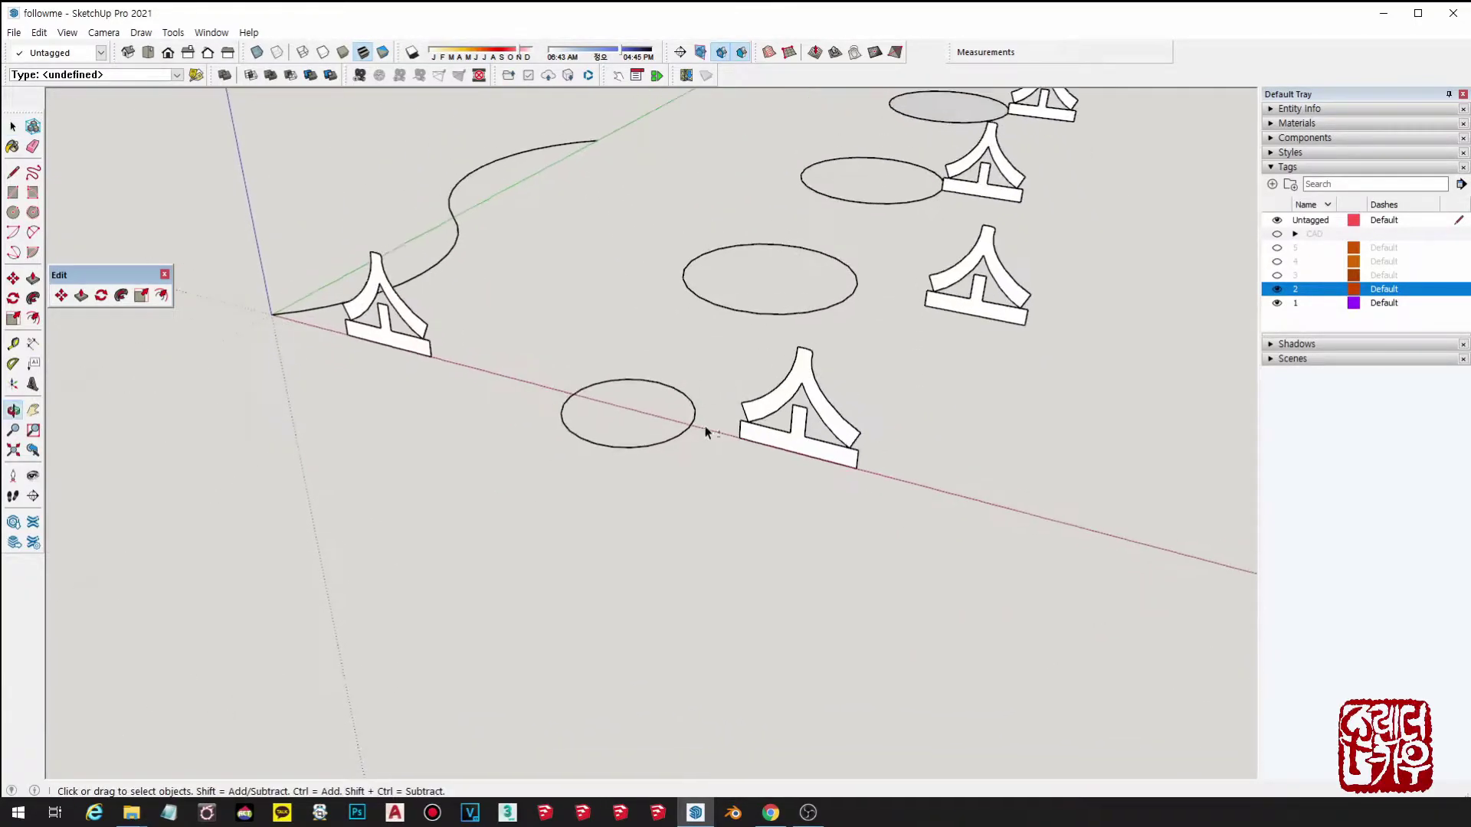
Step: Sweep the upper roof-shaped face around the nearest circle on the red axis with Follow Me, and undo it
middle_drag(659, 449, 688, 488)
click(590, 436)
scroll(691, 500, up, 1)
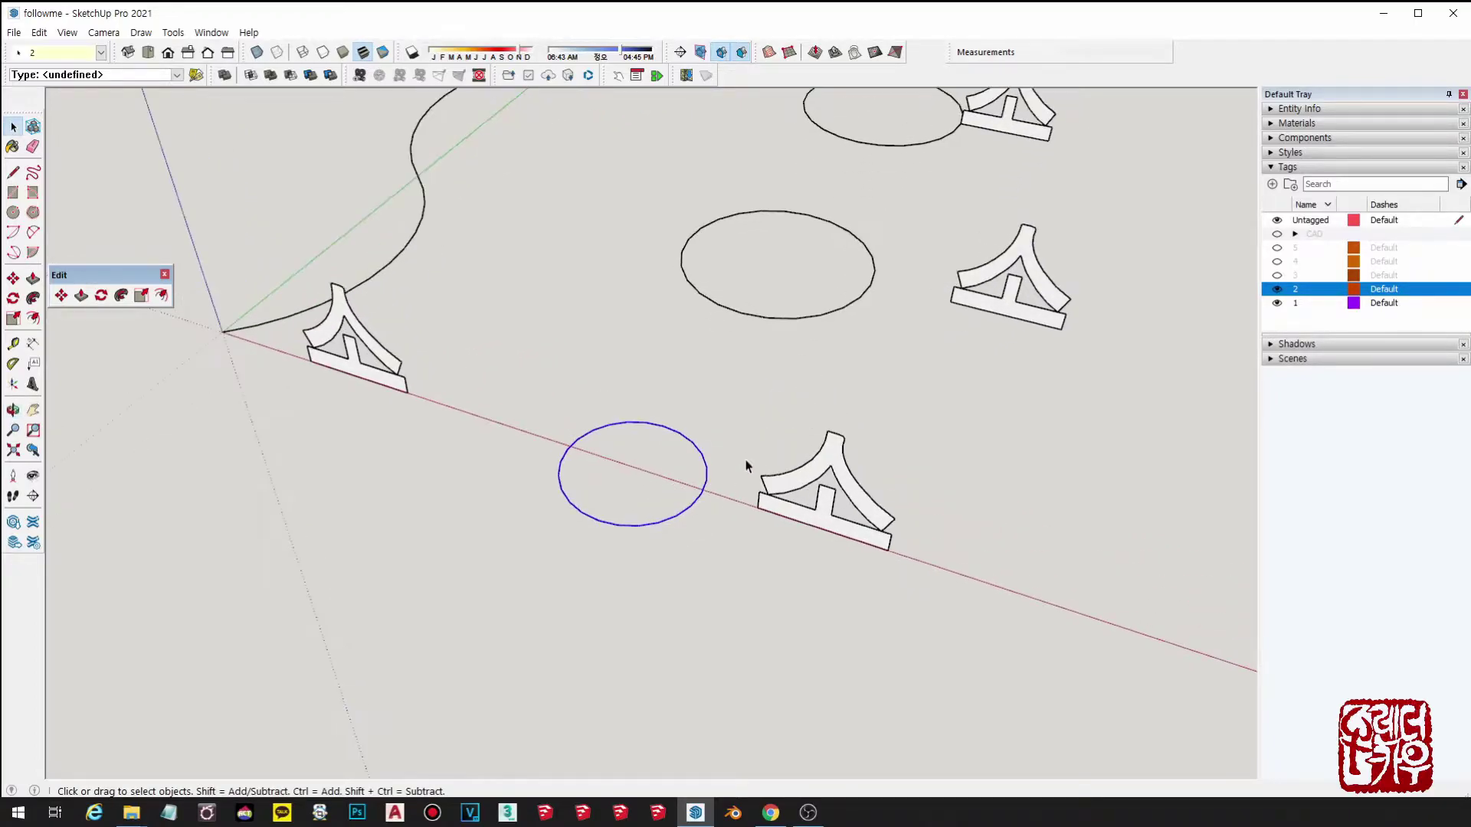
middle_drag(736, 524, 734, 517)
click(707, 565)
click(691, 507)
key(shift+f)
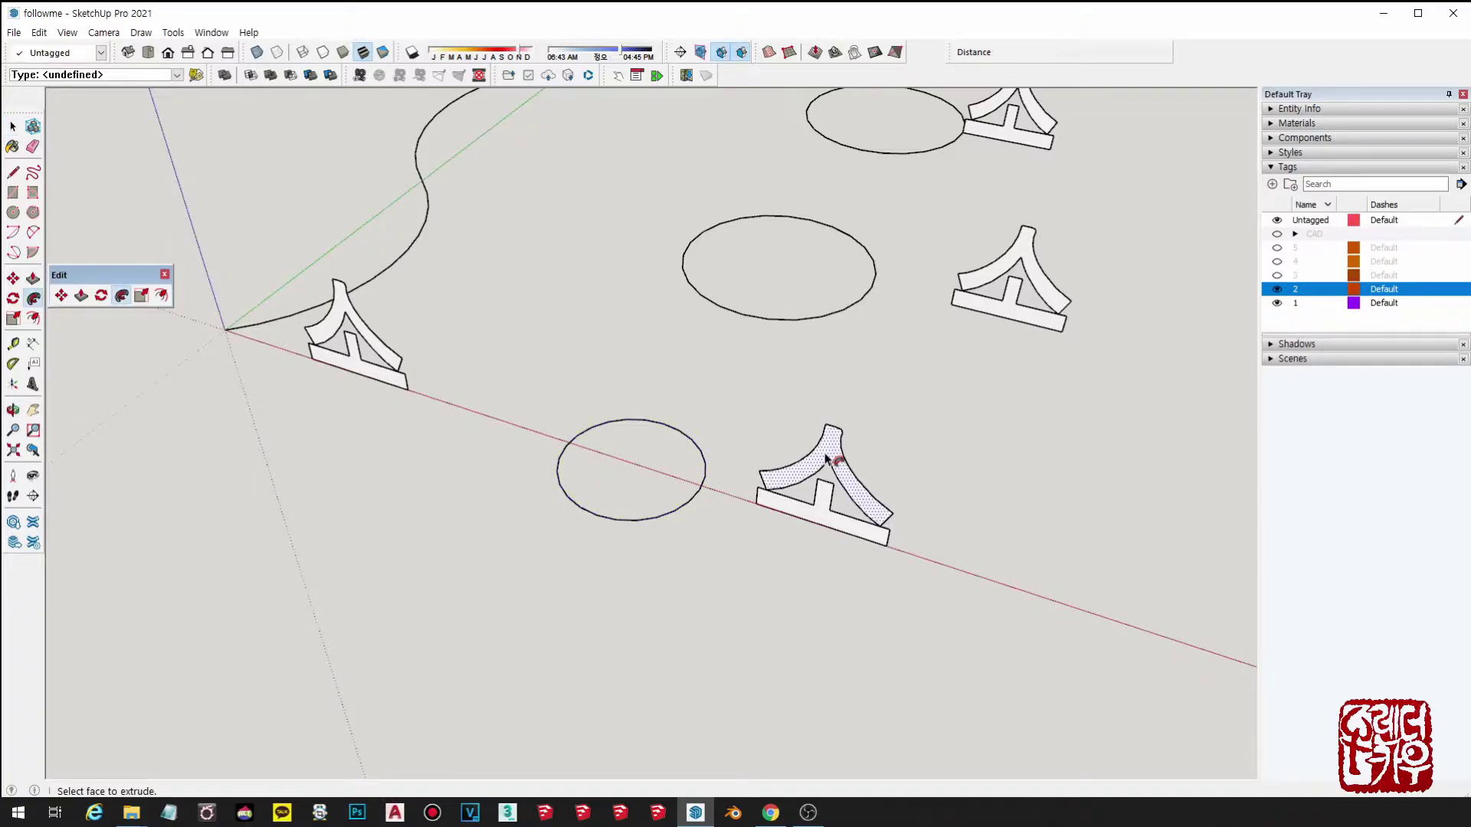
click(826, 459)
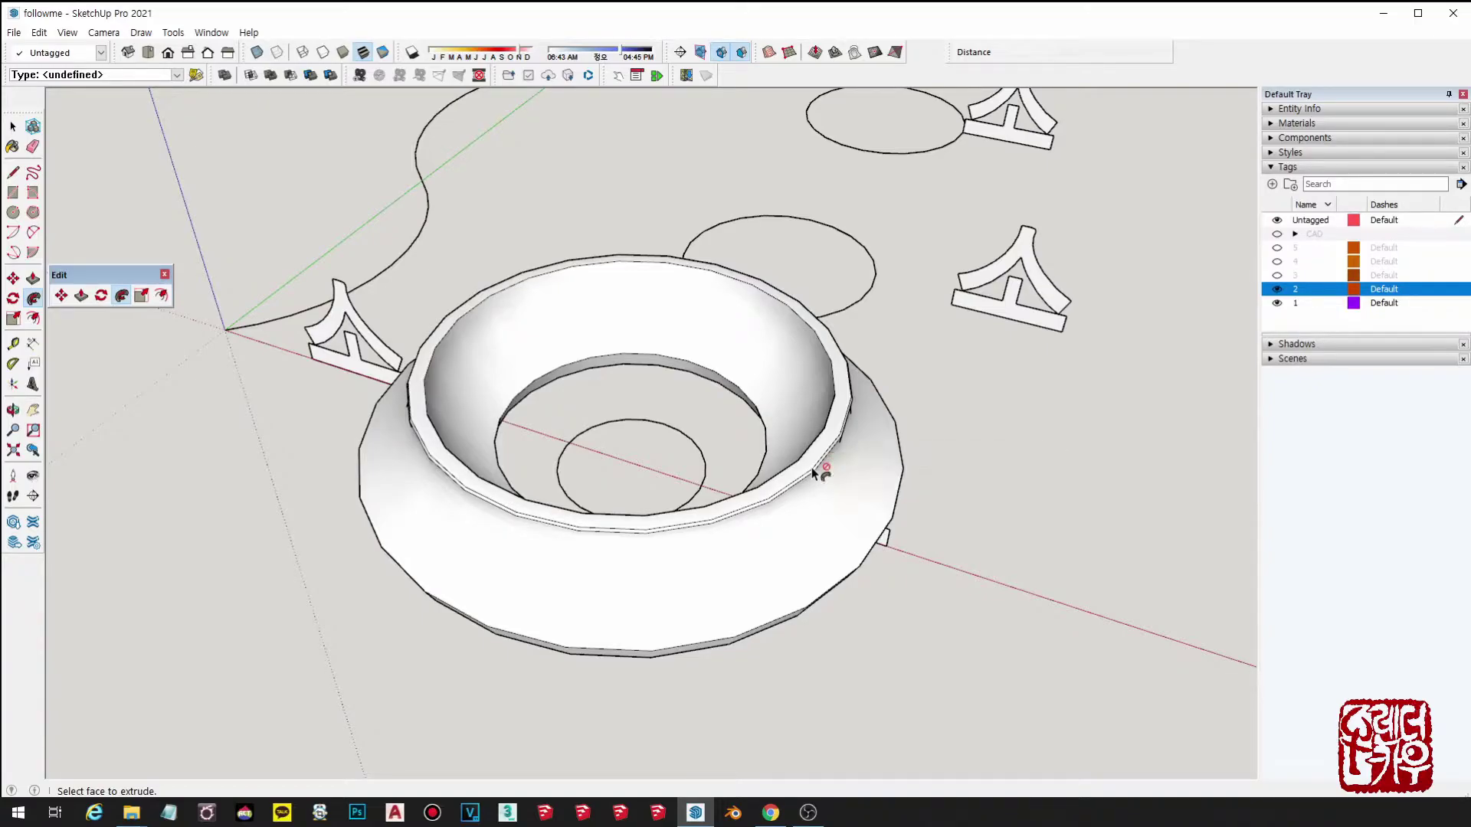
key(ctrl+z)
key(space)
Step: Repeat the Follow Me sweep of the upper roof-shaped face around the red-axis circle, and undo it
key(shift+f)
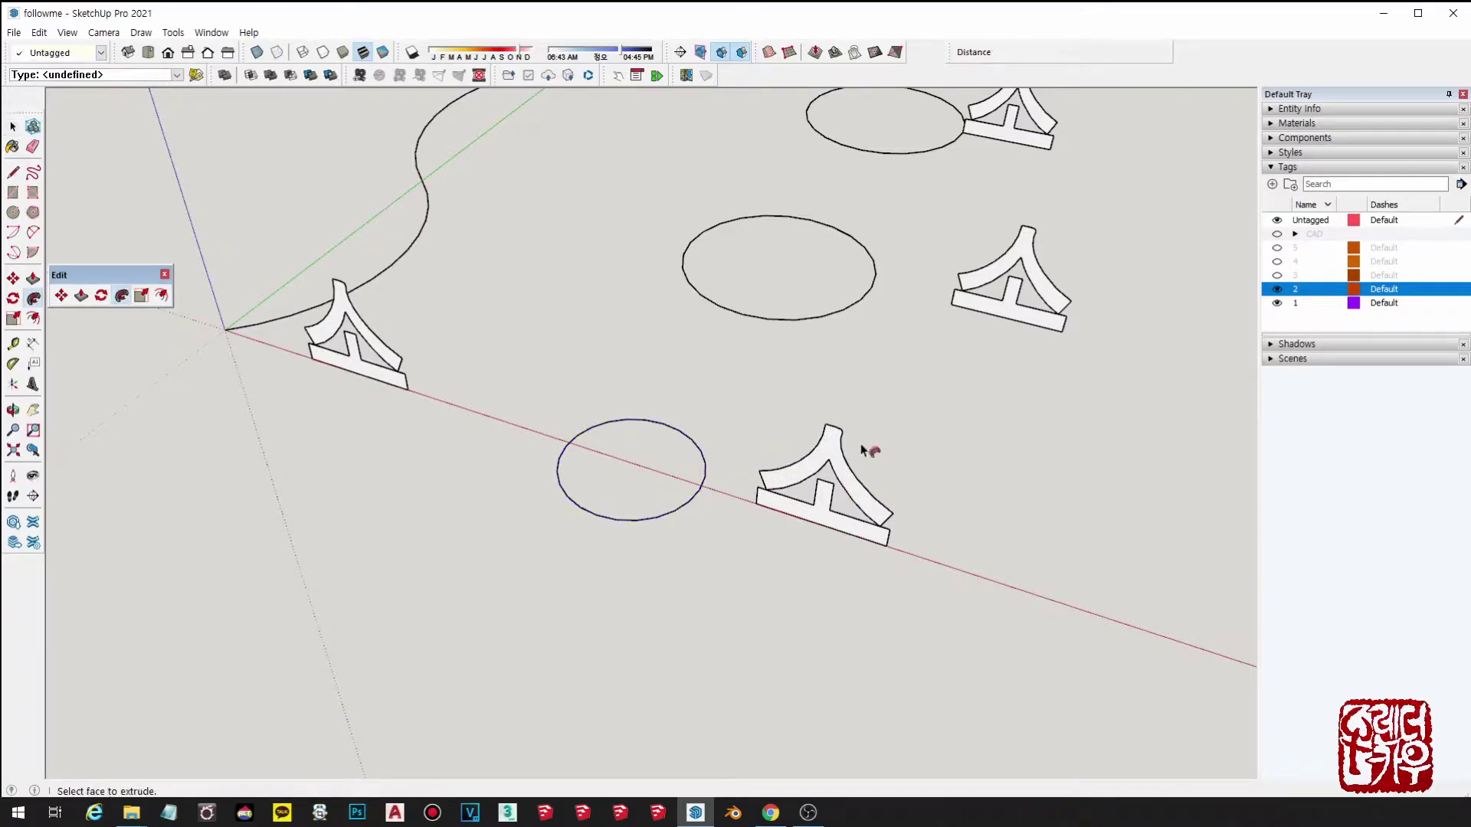
click(837, 453)
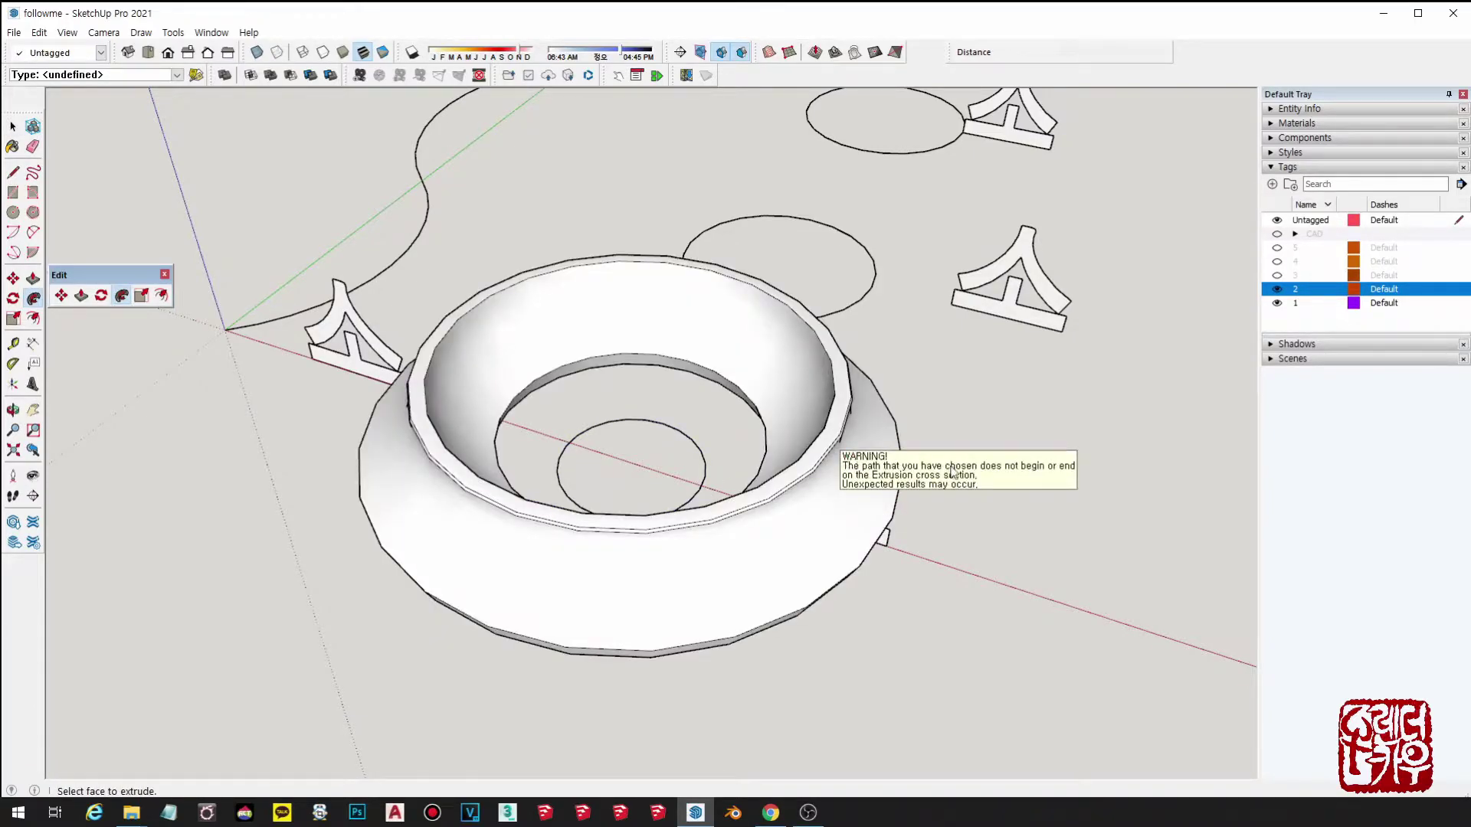
key(ctrl+z)
key(space)
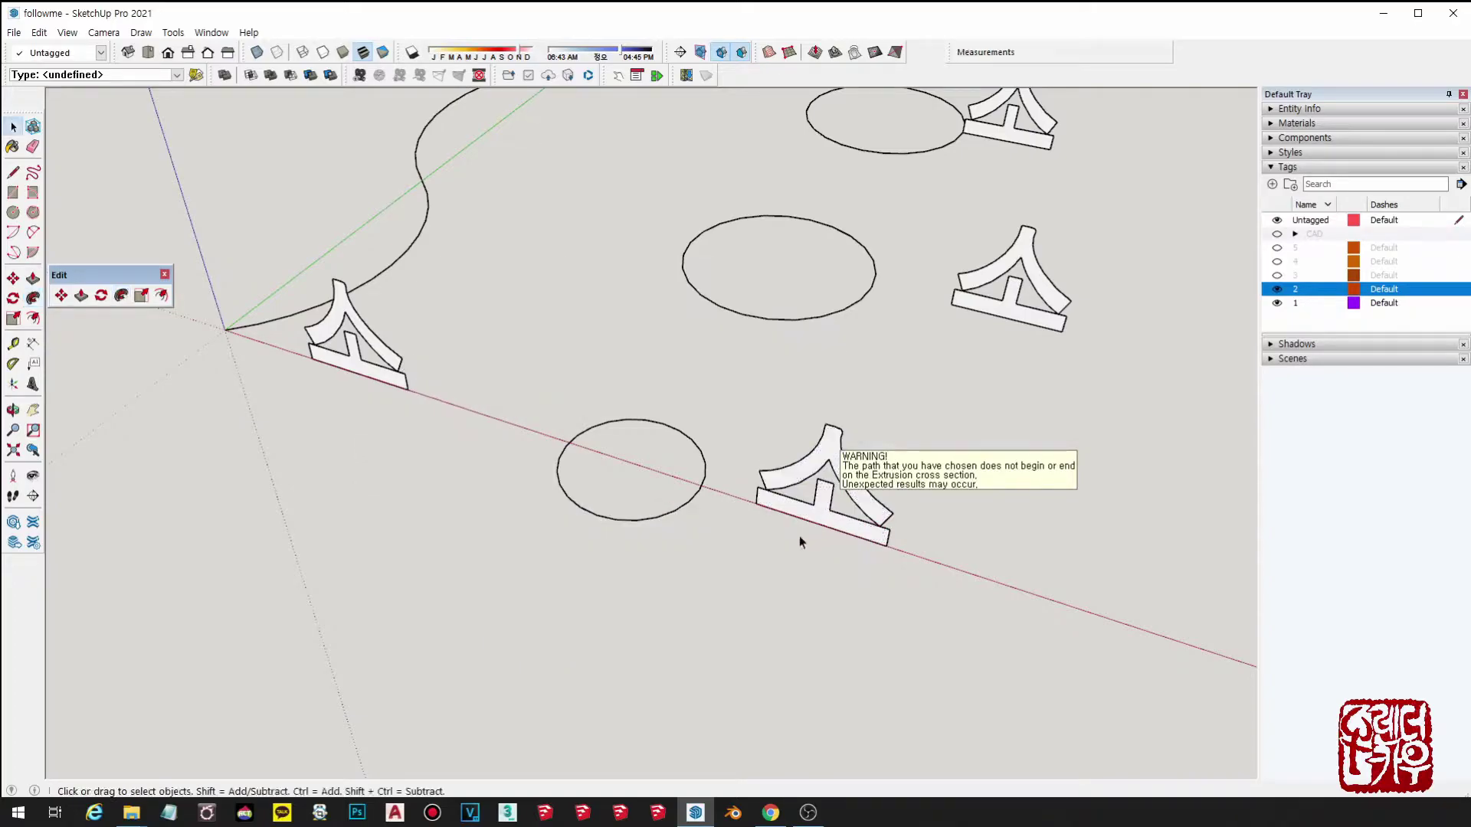
Step: Select the red-axis circle as the path, sweep the T-shaped base face around it with Follow Me, and undo the sweep
middle_drag(737, 553, 732, 575)
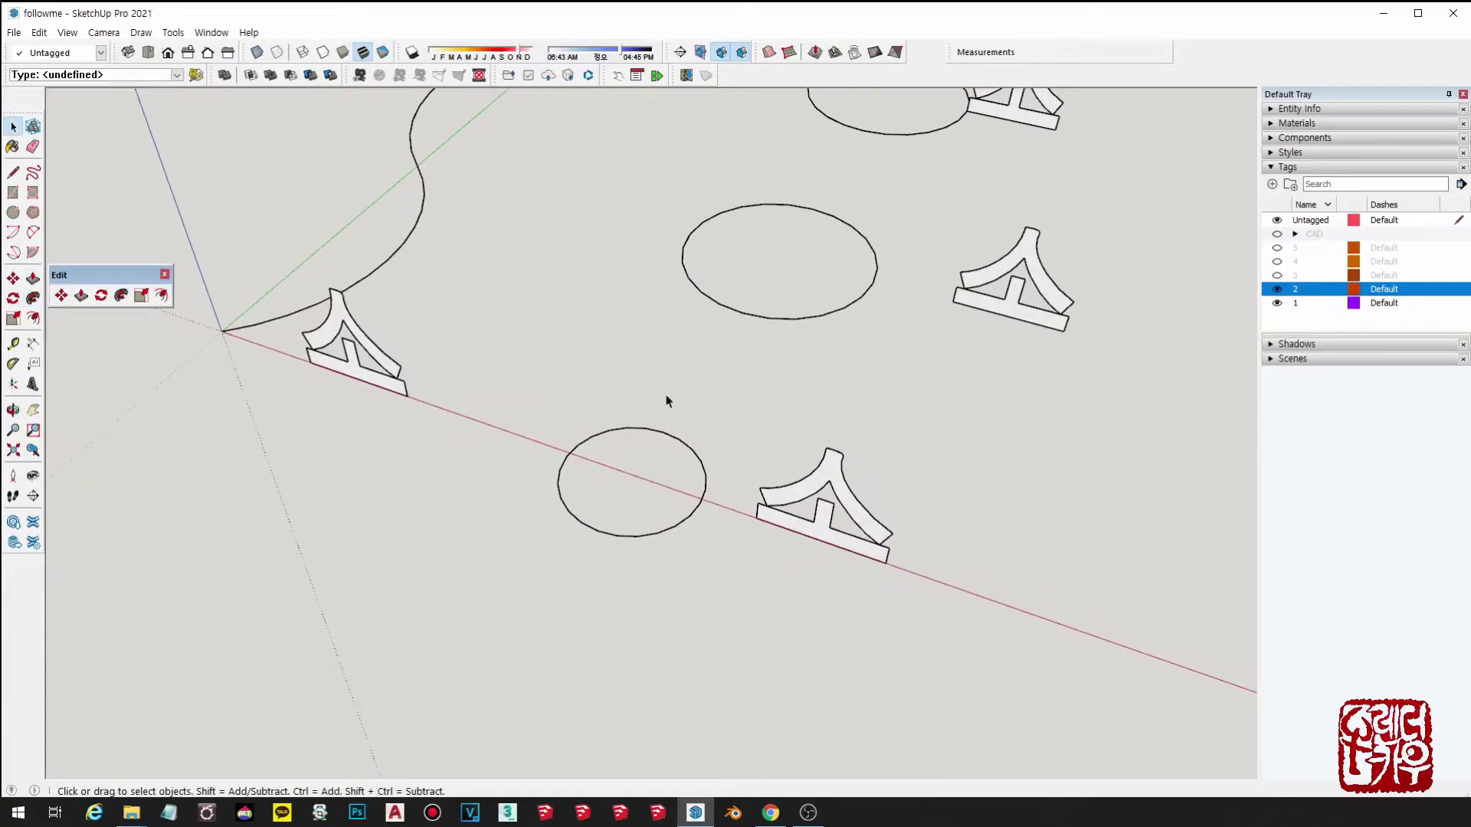
scroll(798, 523, up, 2)
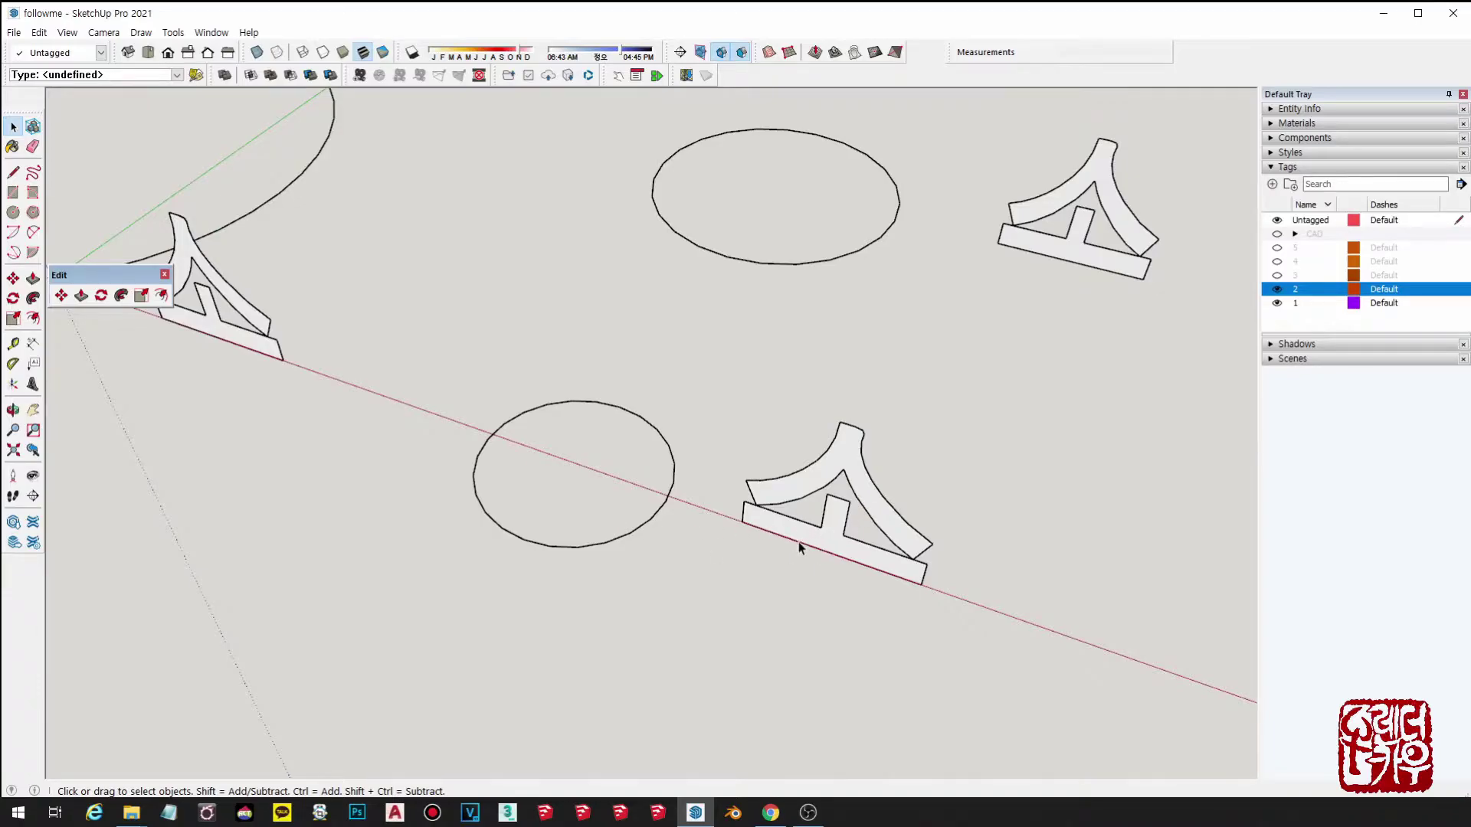
click(634, 514)
key(shift+f)
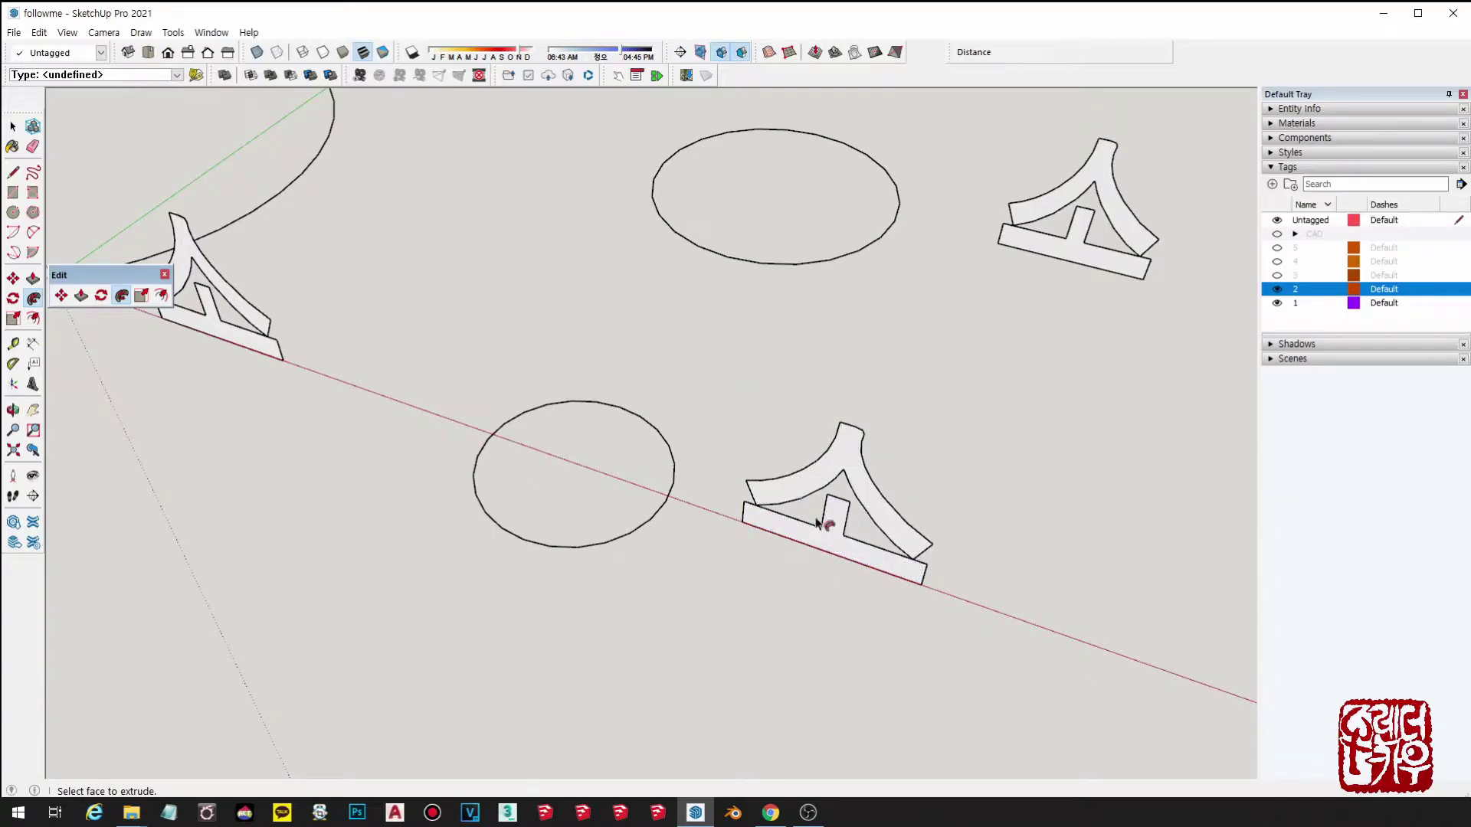
click(828, 542)
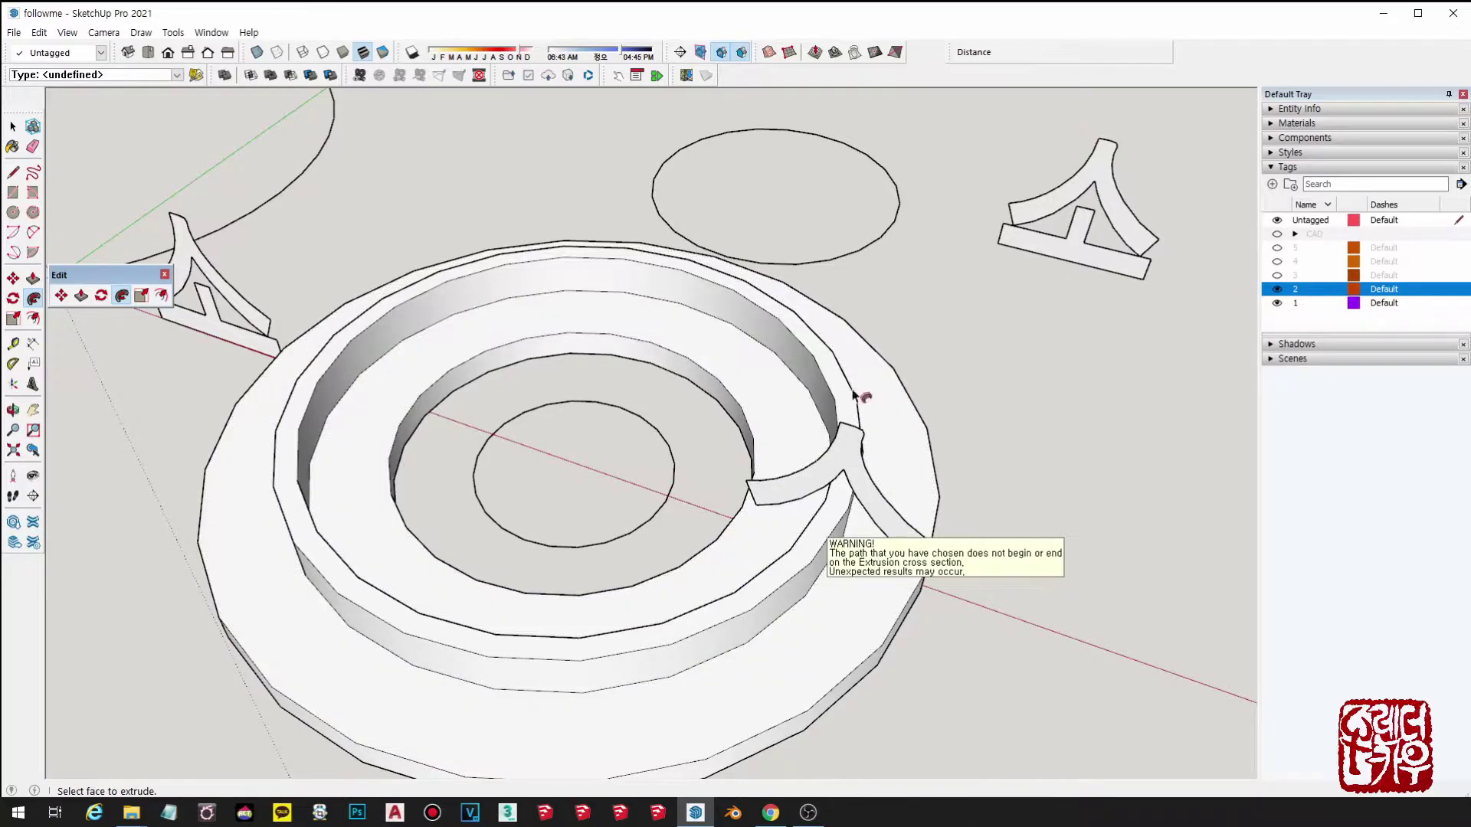
key(ctrl+z)
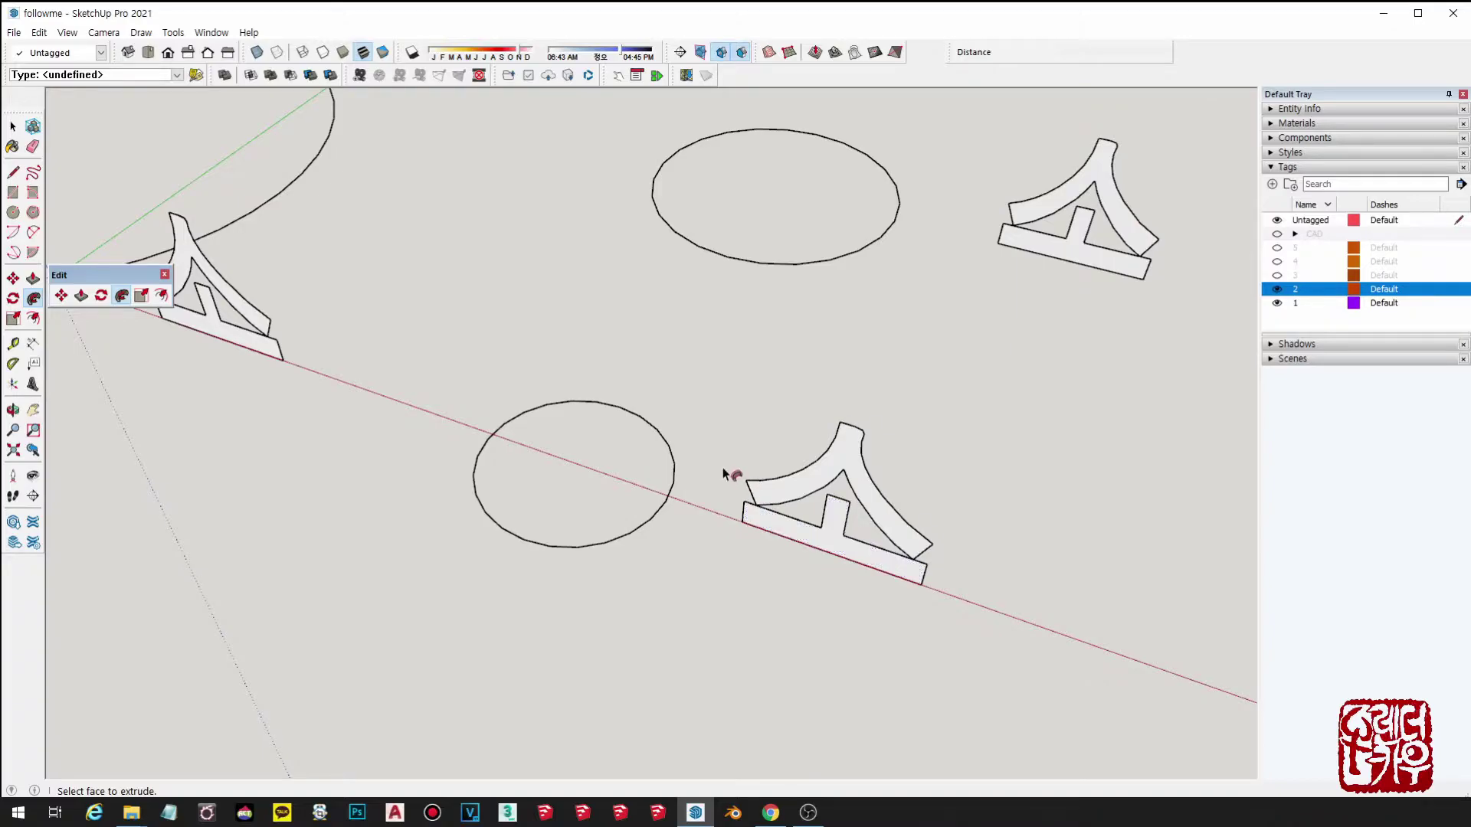
Step: Move both faces of the roof profile beside the S-curve from their lower base corner to the origin, where the curve starts
scroll(726, 470, down, 1)
shift+middle_drag(569, 477, 1012, 624)
key(space)
scroll(683, 459, up, 5)
triple_click(642, 420)
shift+middle_drag(642, 424, 926, 517)
key(m)
click(802, 557)
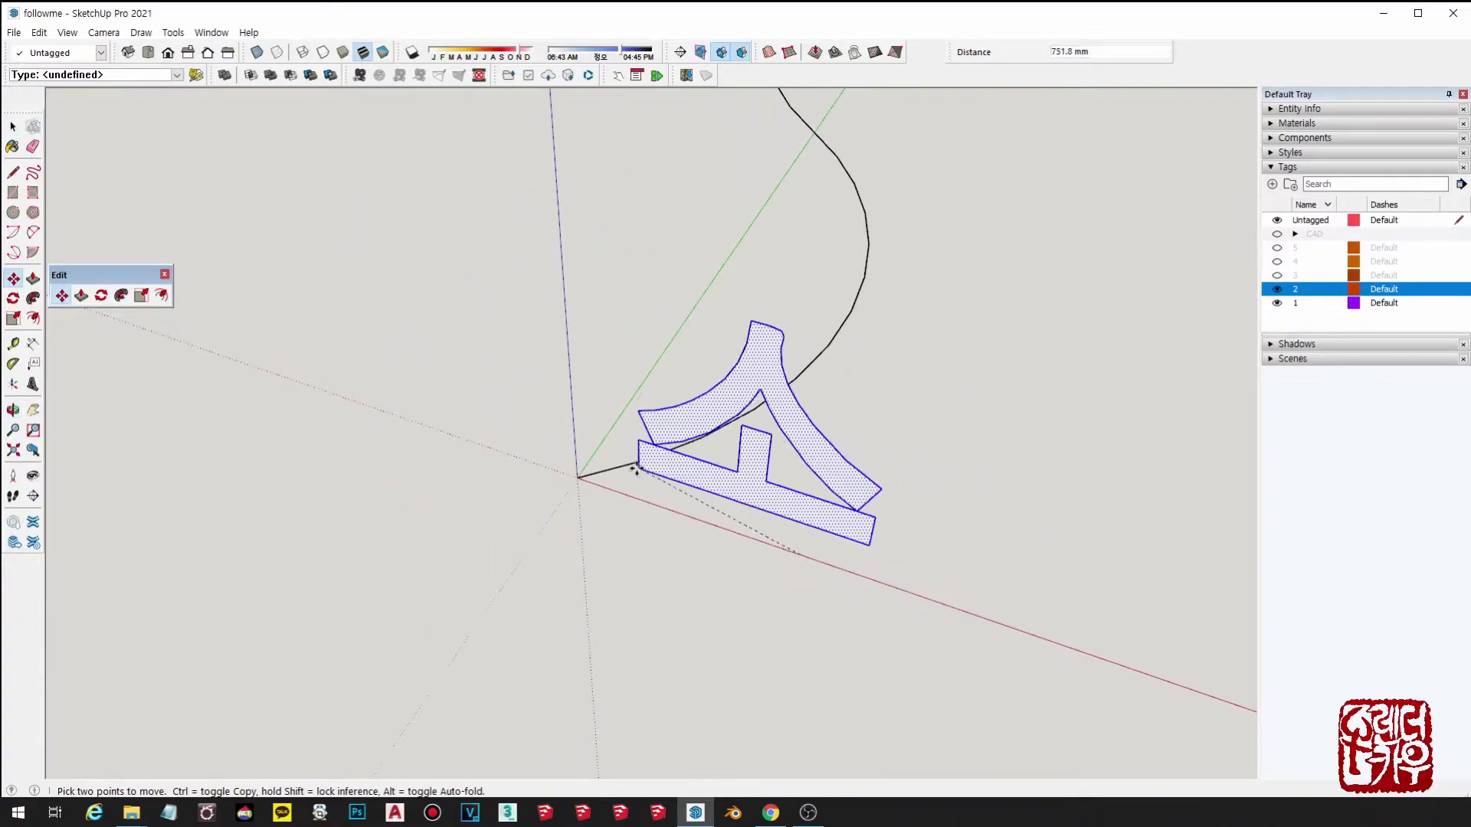
click(578, 480)
key(space)
scroll(660, 526, down, 6)
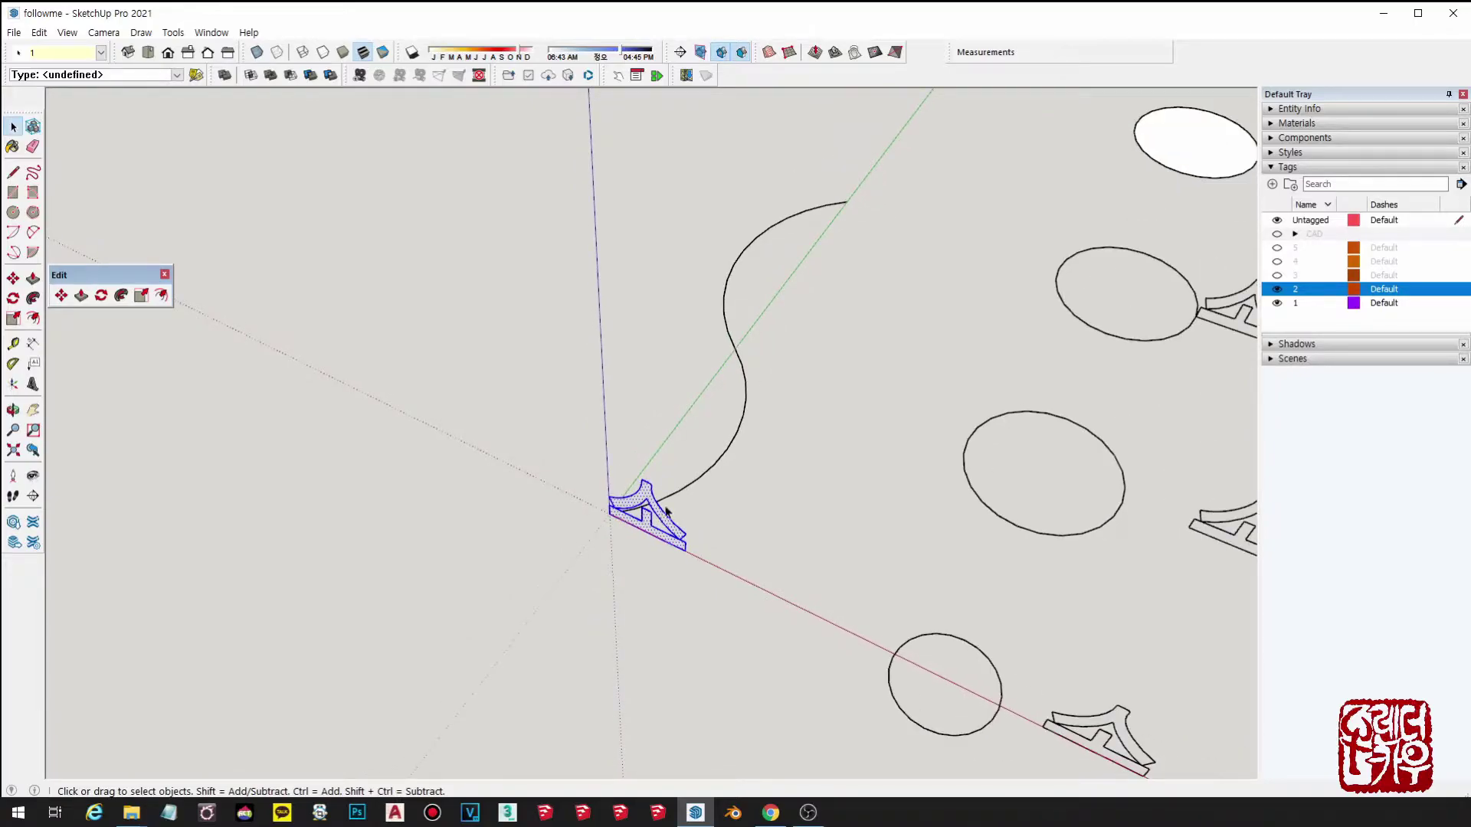
Step: Select the S-curve as the path, sweep the relocated profile's upper face along it with Follow Me, and undo the extrusion
middle_drag(1022, 512, 902, 521)
scroll(865, 536, up, 5)
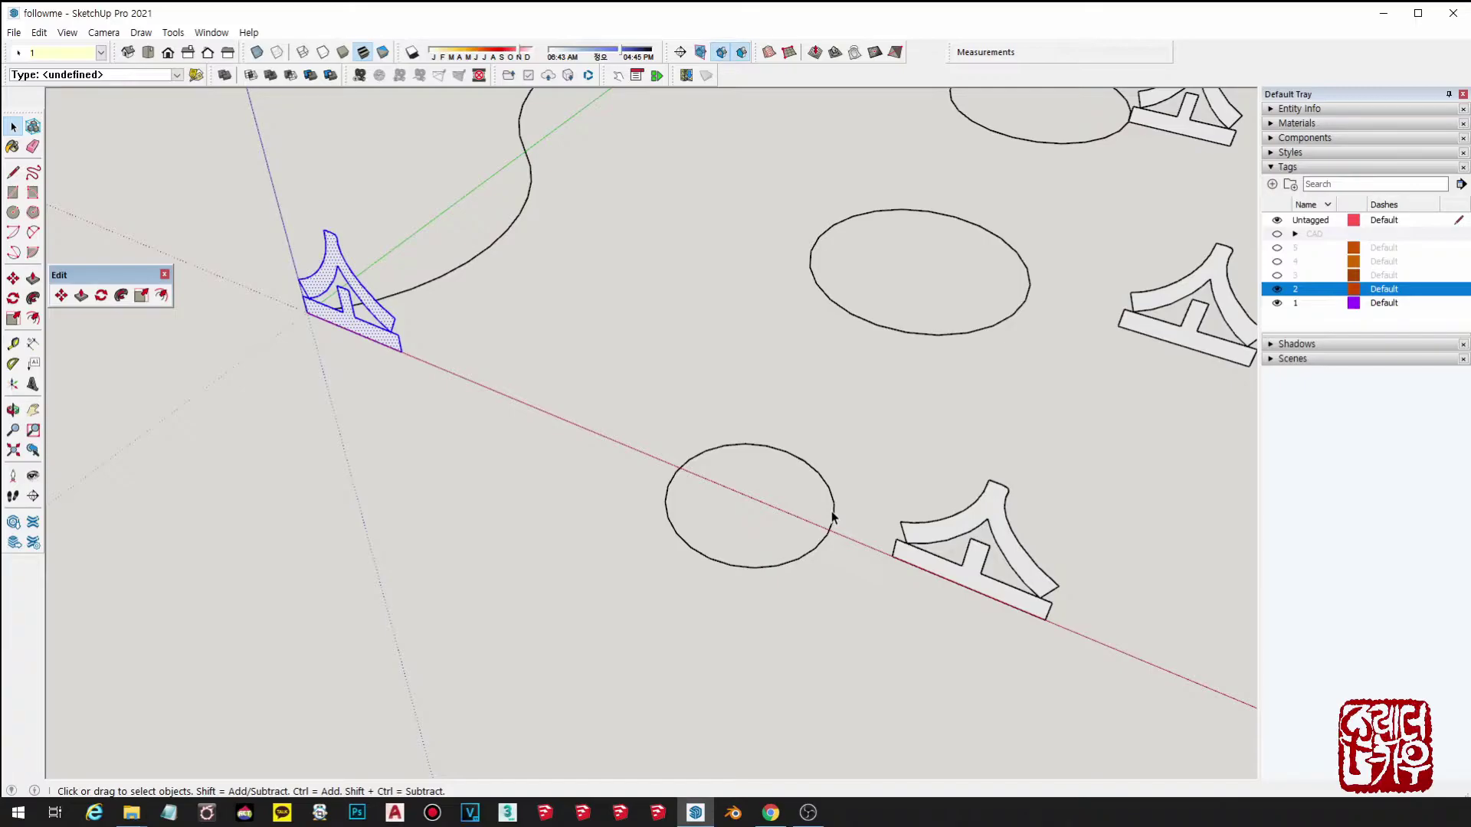
scroll(831, 511, down, 3)
shift+middle_drag(831, 511, 834, 584)
shift+middle_drag(602, 462, 593, 489)
scroll(552, 454, up, 2)
click(565, 359)
middle_drag(503, 334, 527, 346)
key(shift+f)
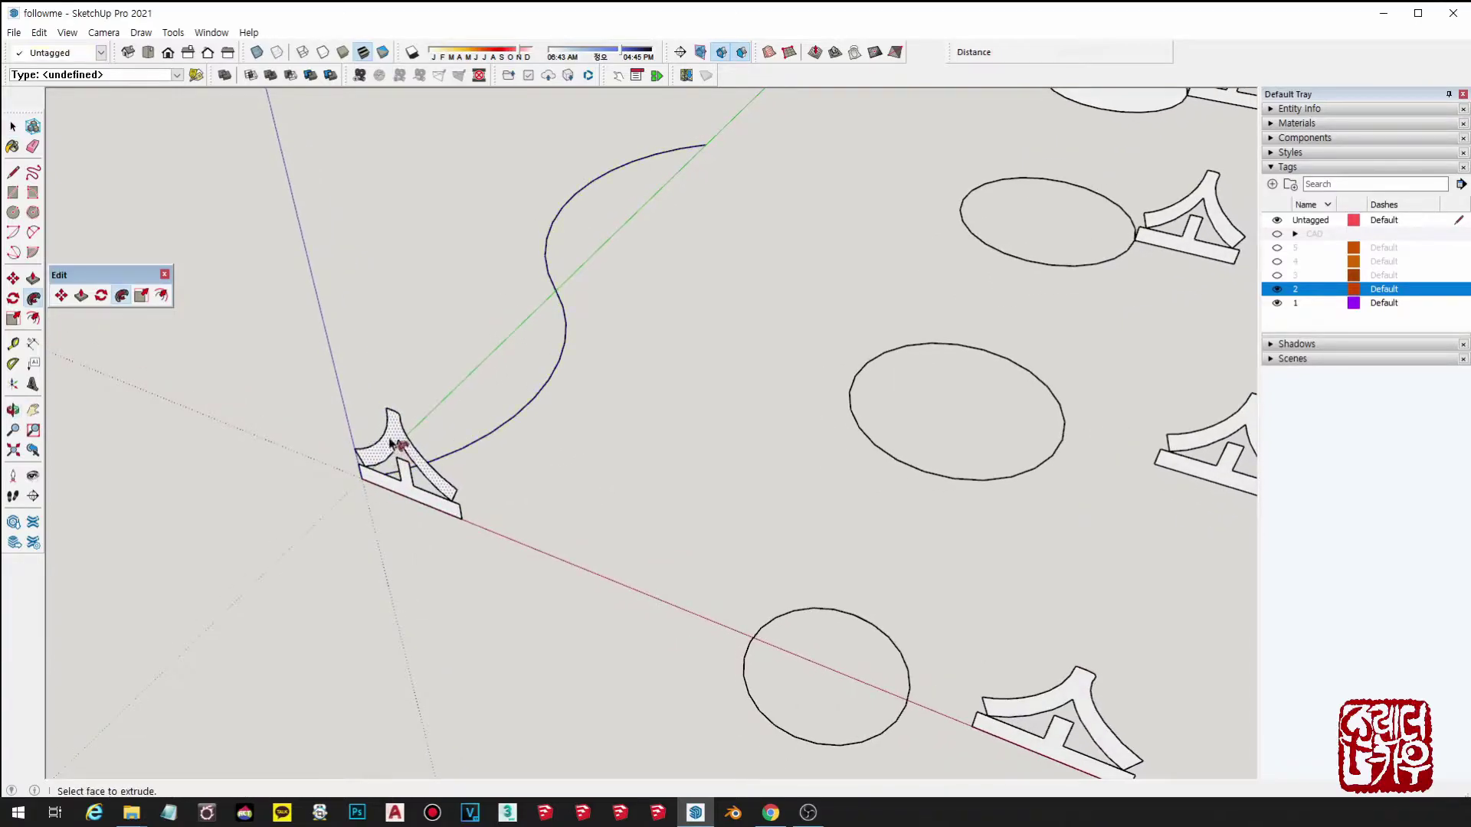
click(396, 444)
middle_drag(394, 437, 542, 273)
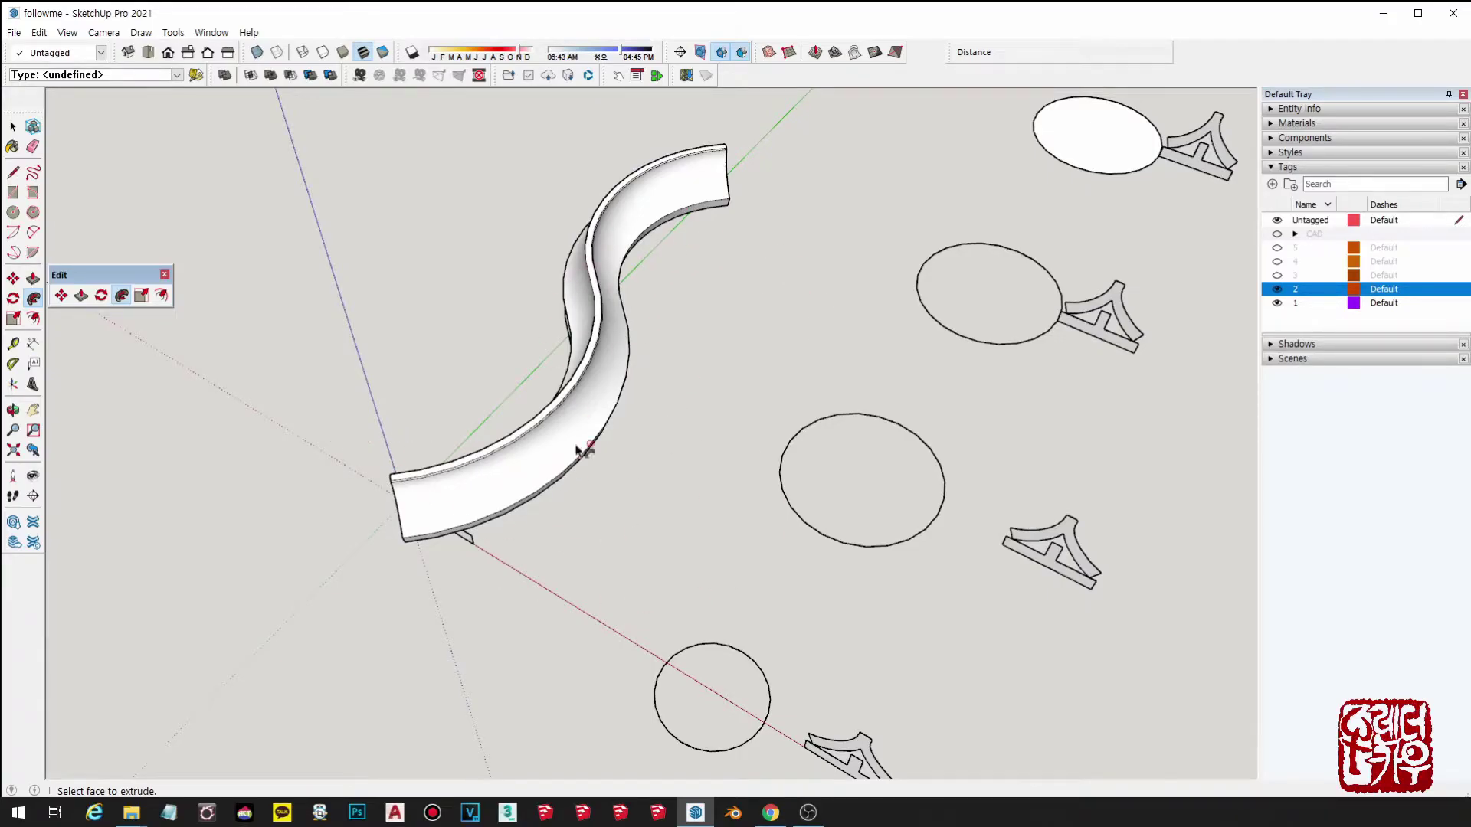
scroll(601, 335, down, 3)
key(ctrl+z)
middle_drag(699, 553, 863, 534)
scroll(757, 571, up, 3)
key(space)
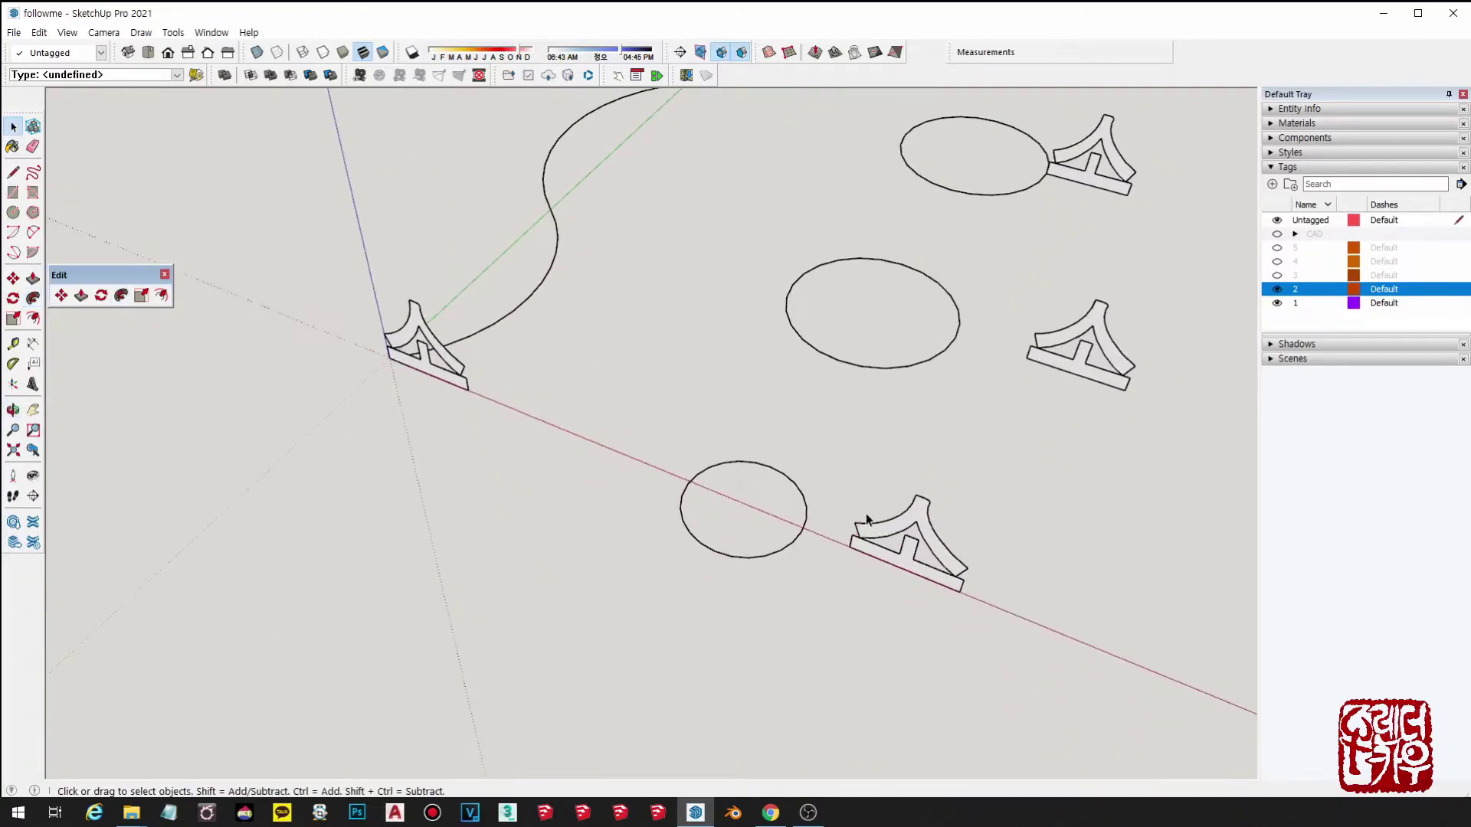
Step: Sweep the red-axis profile's T-shaped base face around its circle once more with Follow Me, and undo it
scroll(829, 534, up, 3)
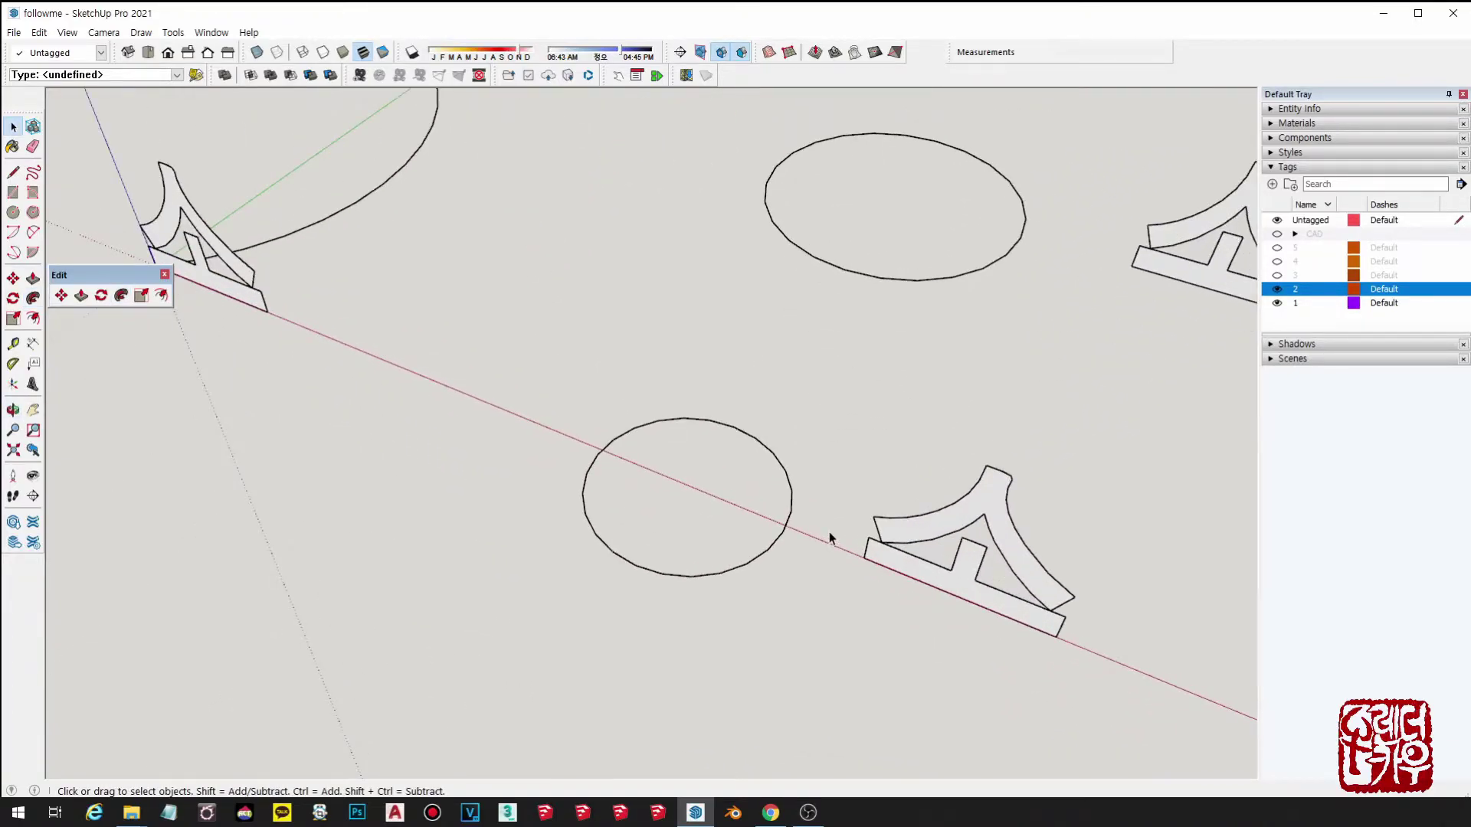
middle_drag(829, 532, 816, 551)
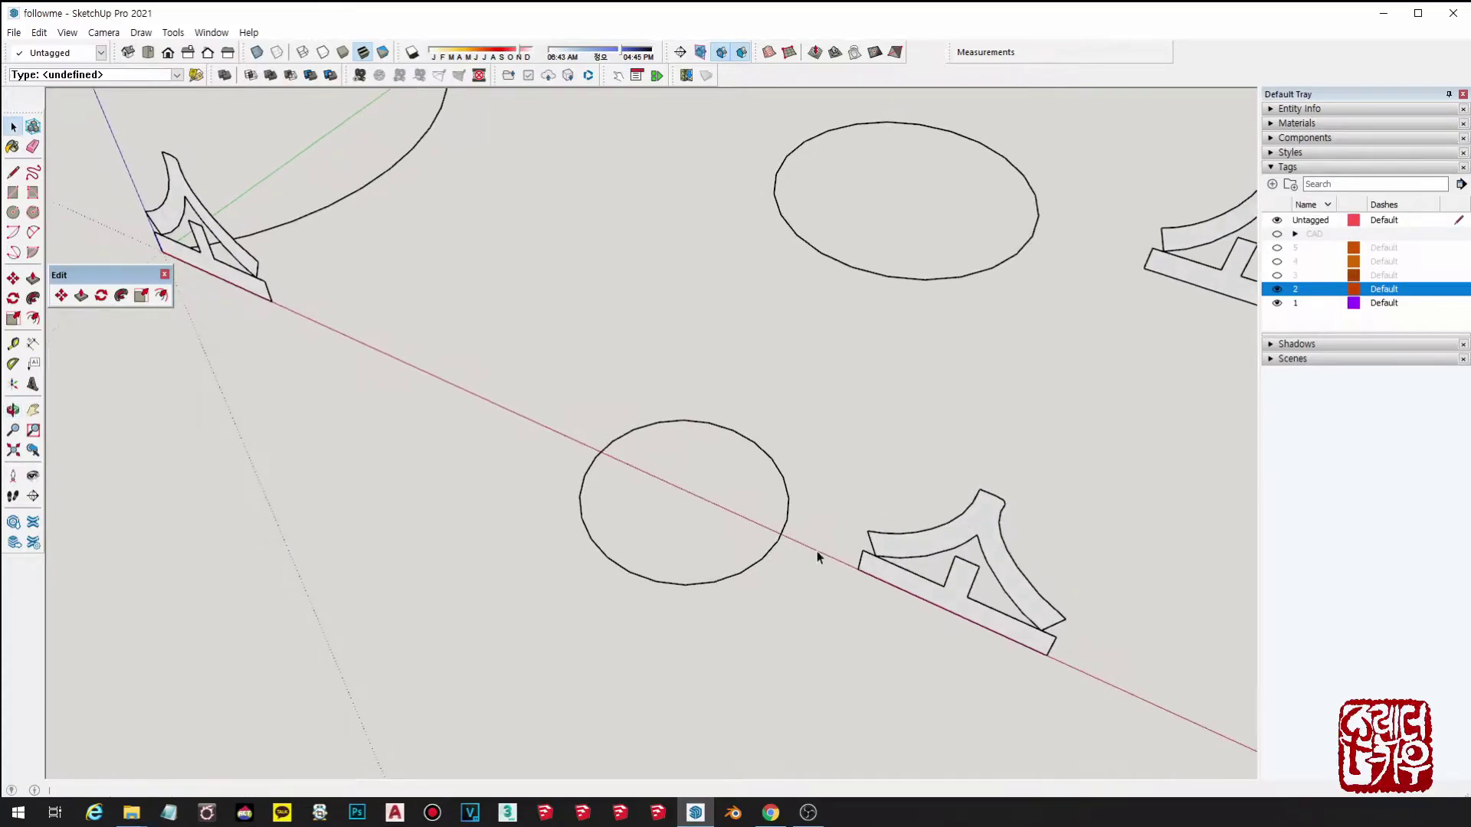
click(707, 503)
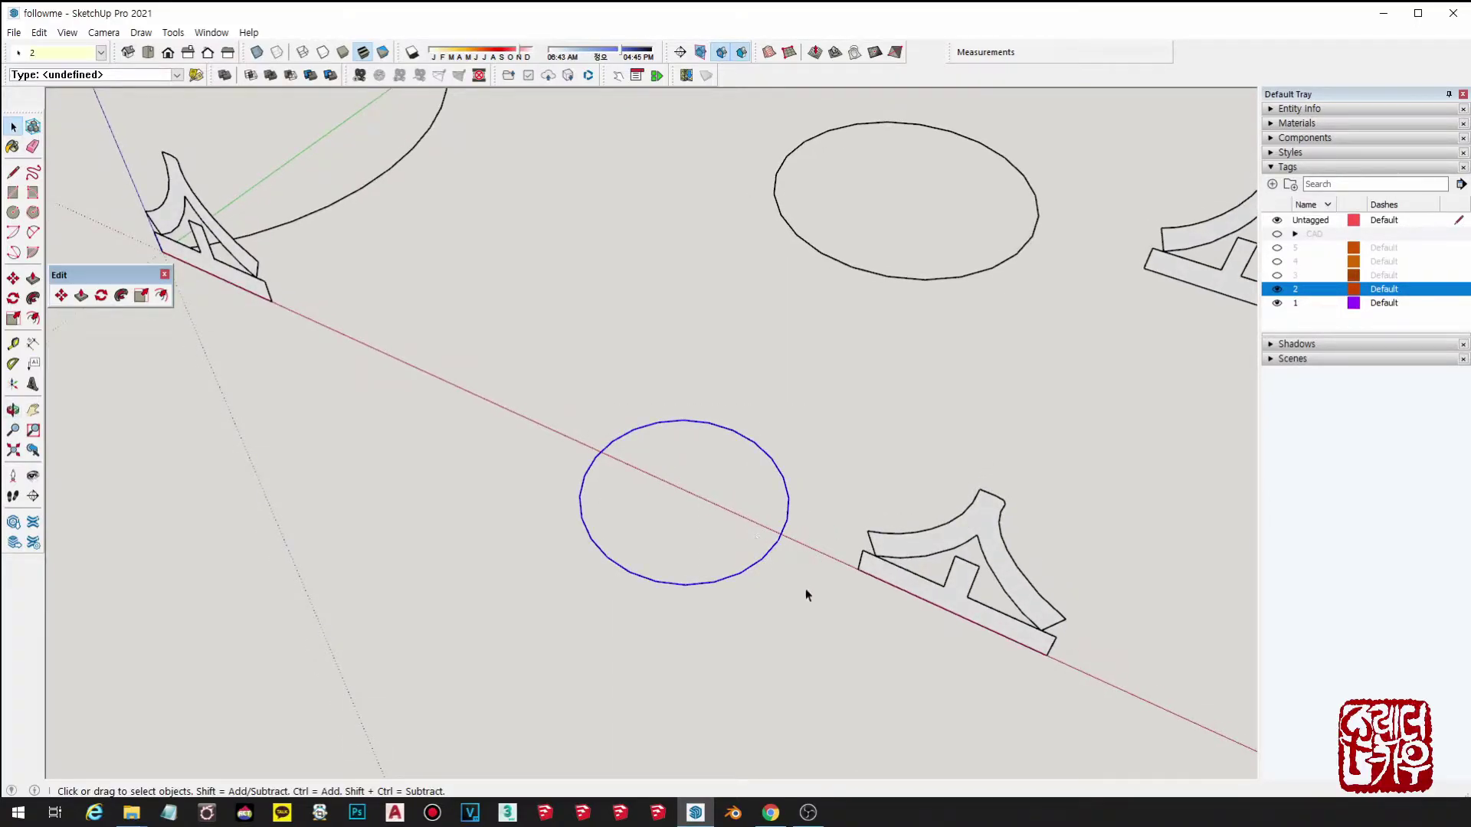
key(shift+f)
click(941, 601)
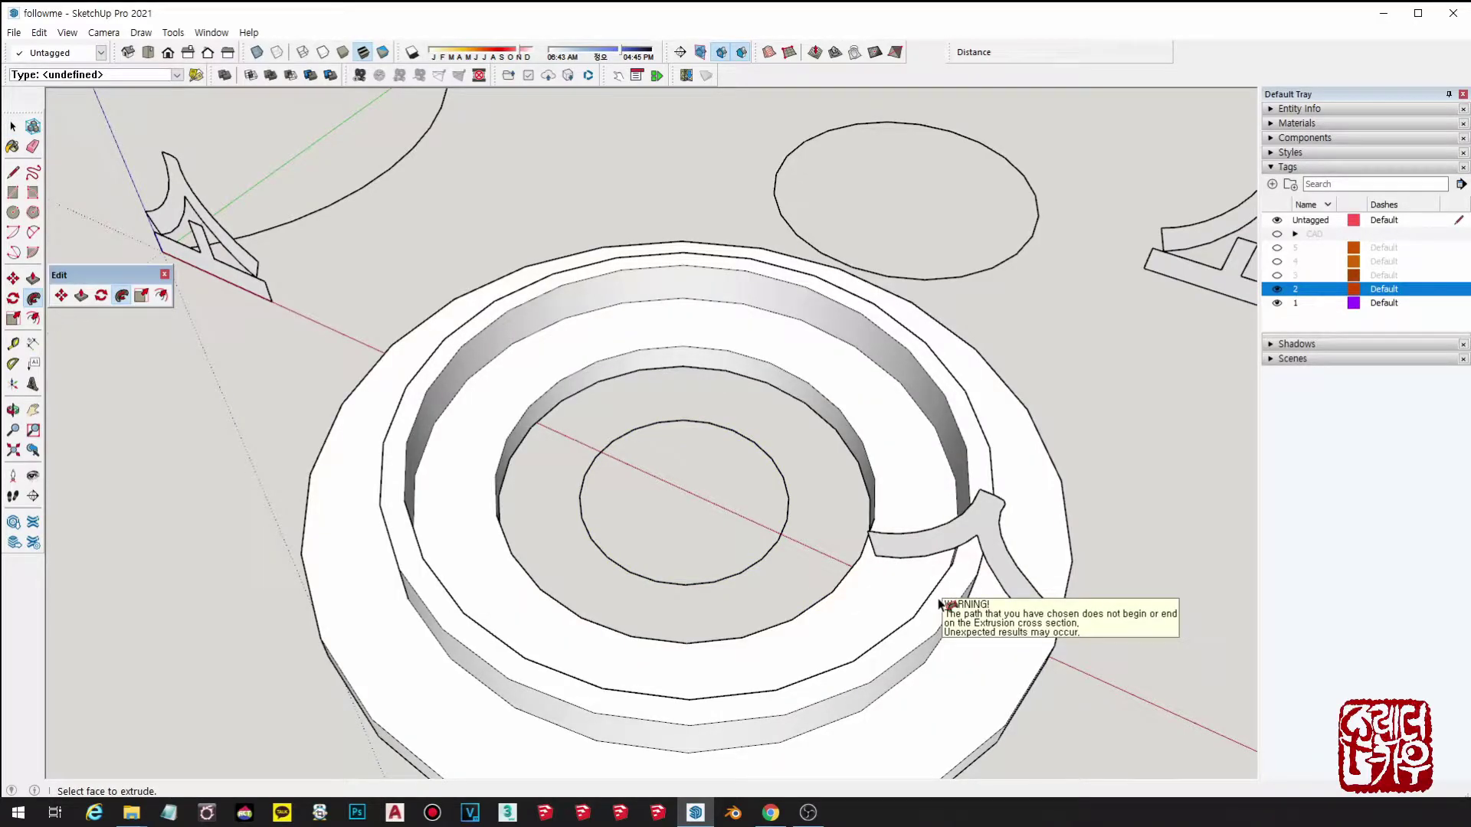
key(ctrl+z)
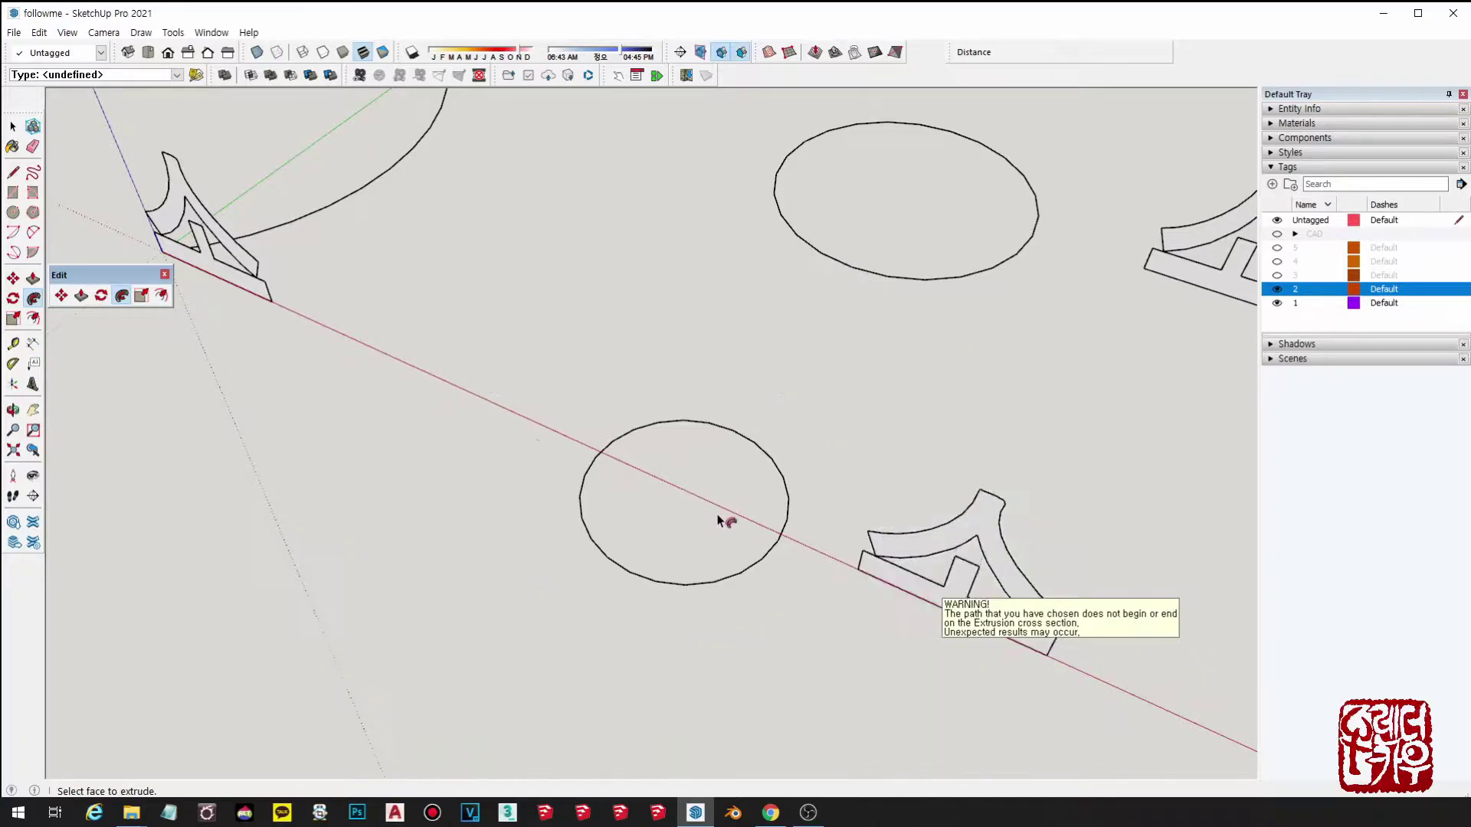
Step: Select the second circle from the red axis as the path and sweep its profile's upper roof-shaped face around it with Follow Me
scroll(722, 516, down, 5)
shift+middle_drag(942, 511, 876, 610)
key(space)
drag(880, 505, 716, 361)
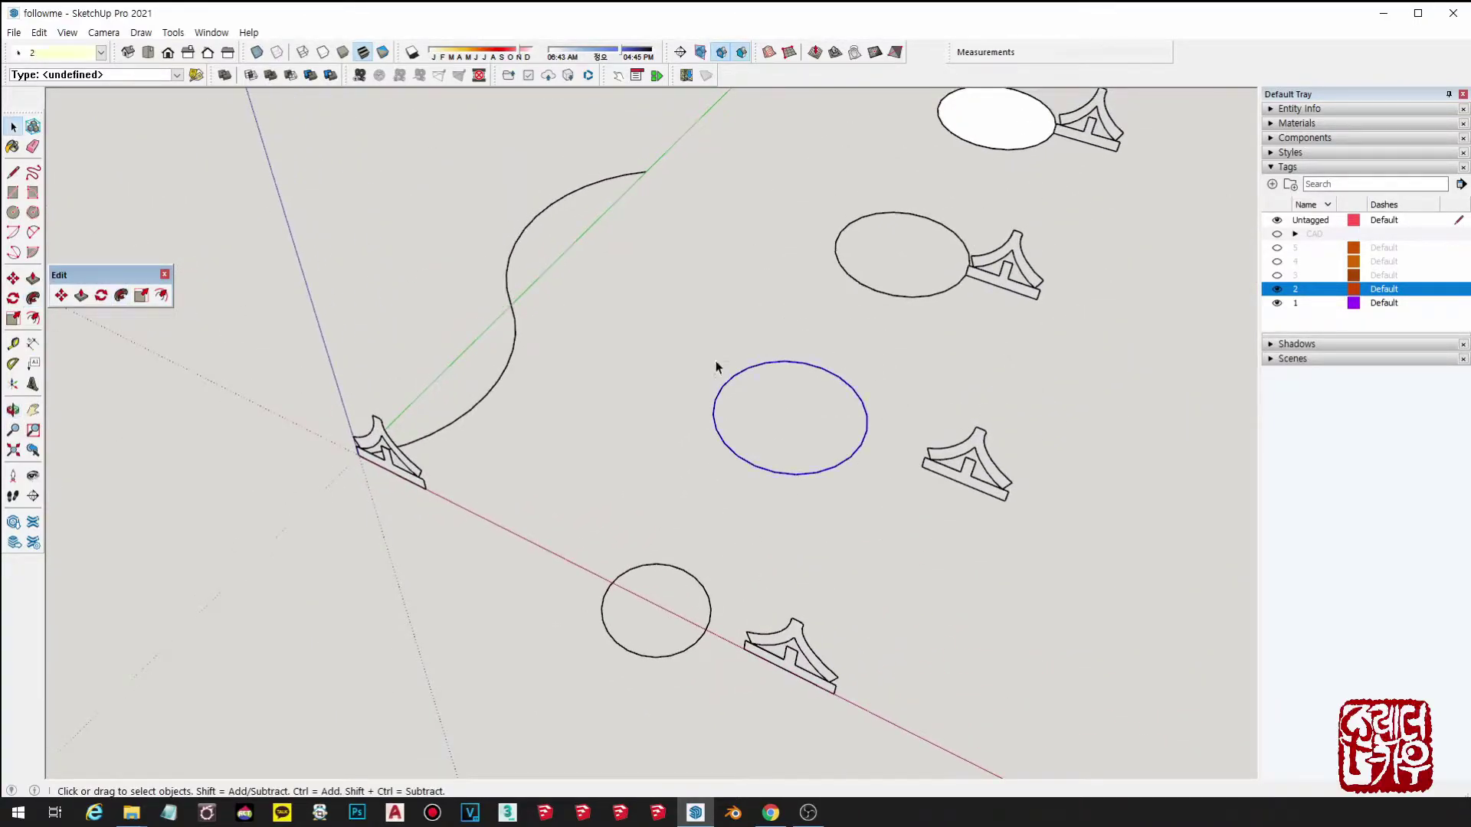
scroll(799, 460, up, 2)
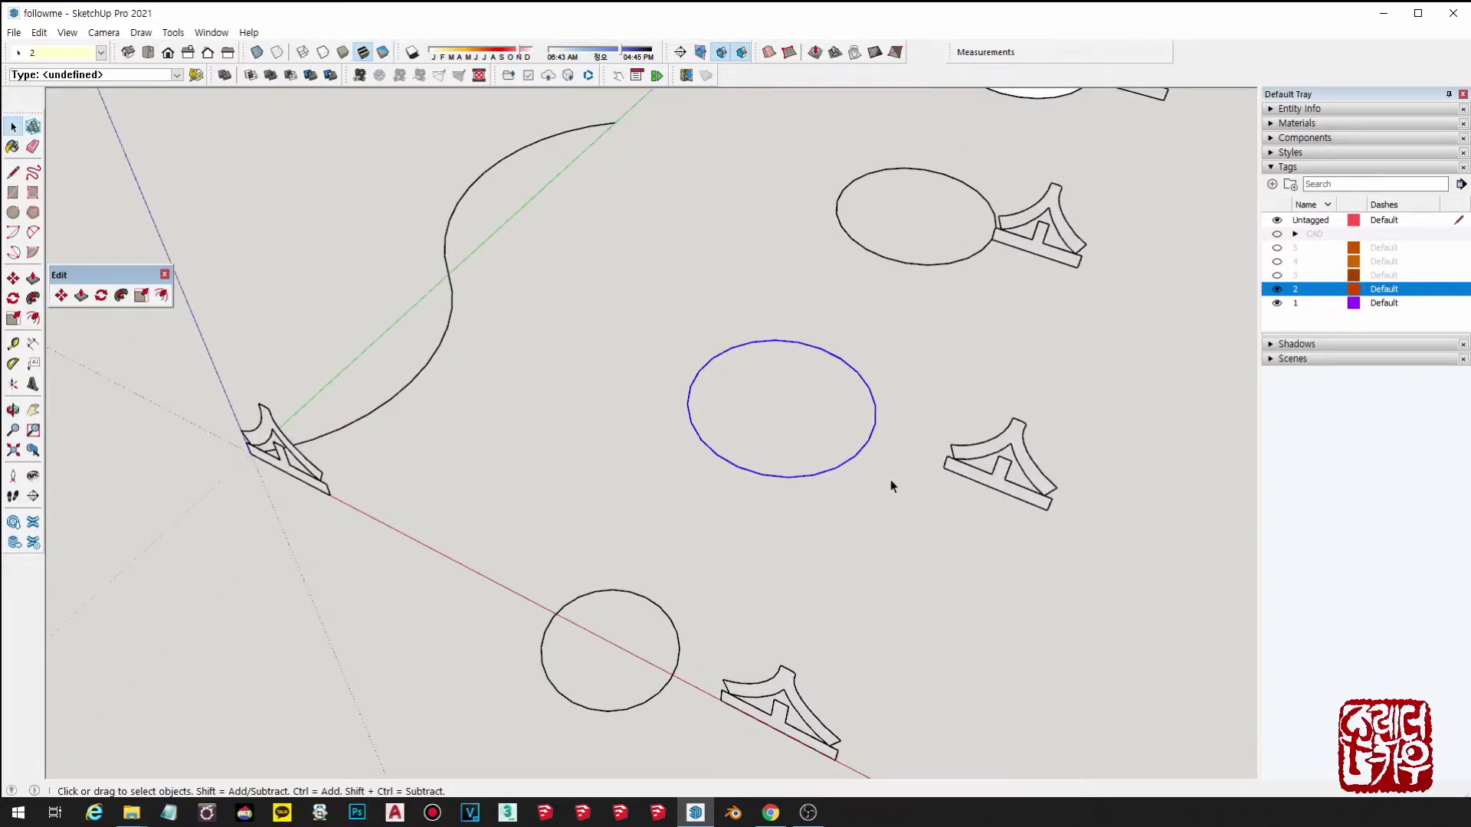
scroll(950, 491, up, 1)
key(f)
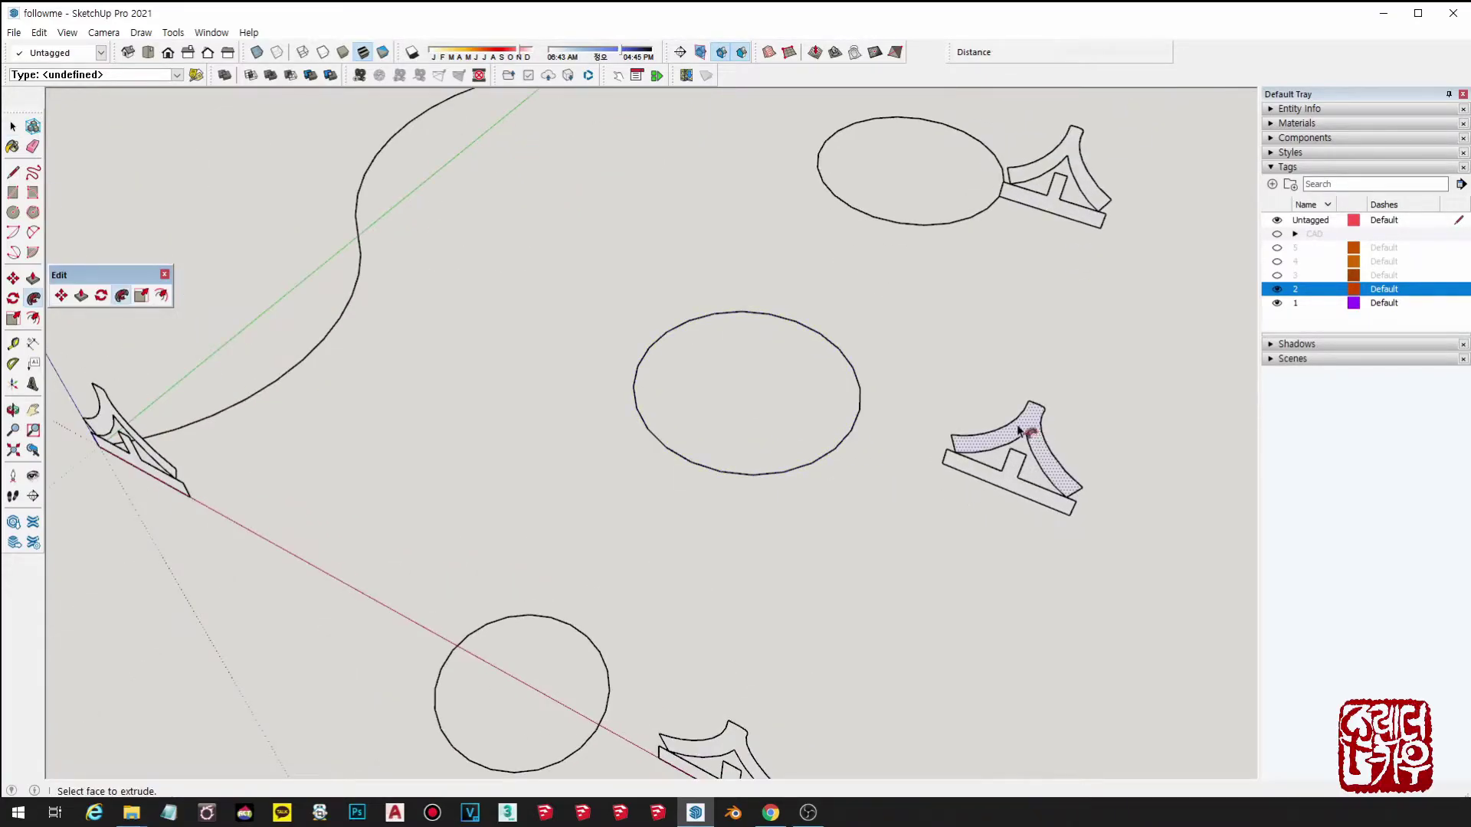
scroll(1017, 426, down, 1)
click(1020, 430)
middle_drag(1019, 428, 739, 686)
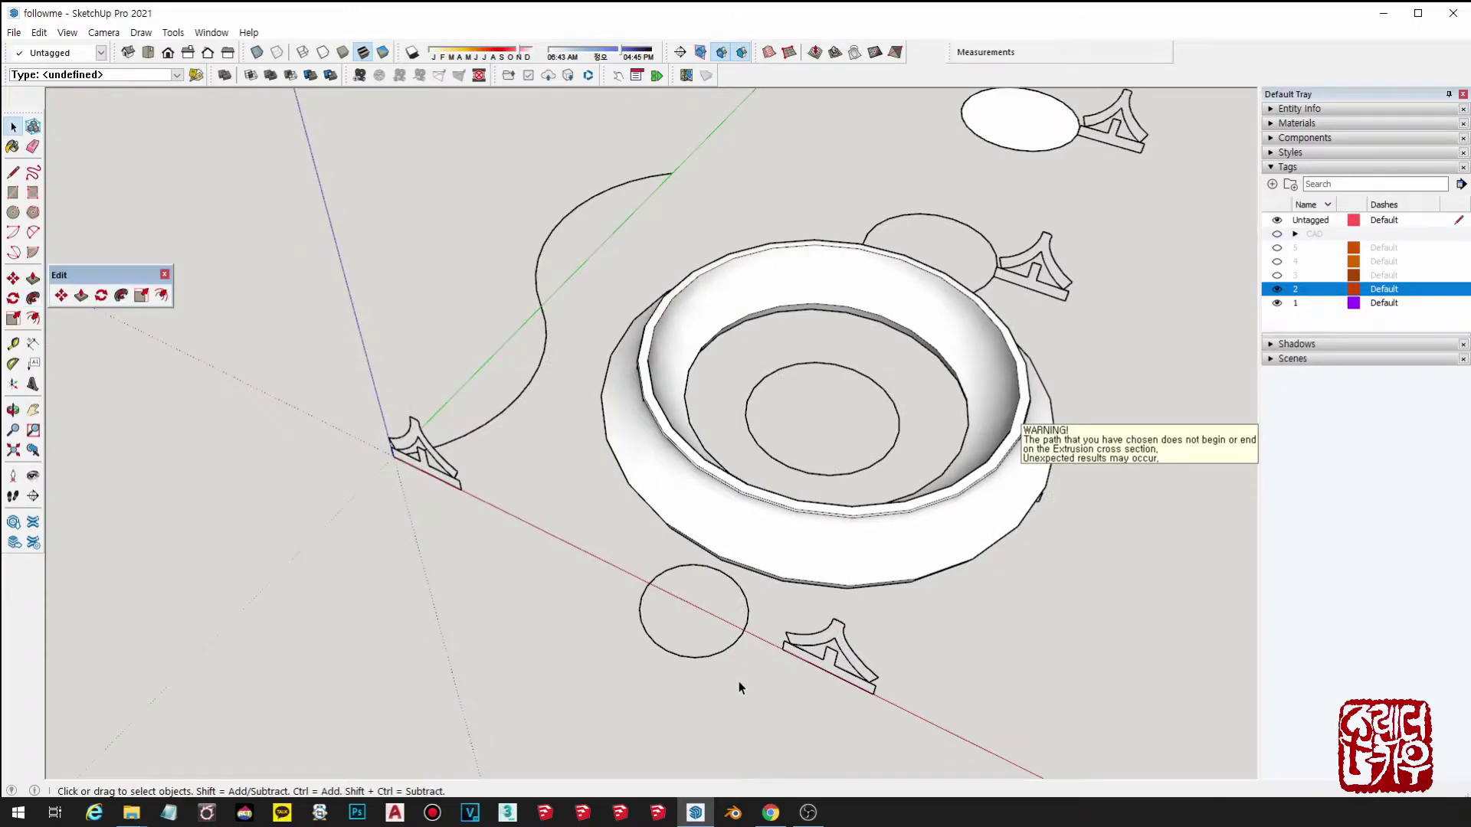
Step: Sweep the red-axis profile's upper face around its own circle with Follow Me, and undo both ring sweeps
click(835, 642)
middle_drag(843, 646, 733, 526)
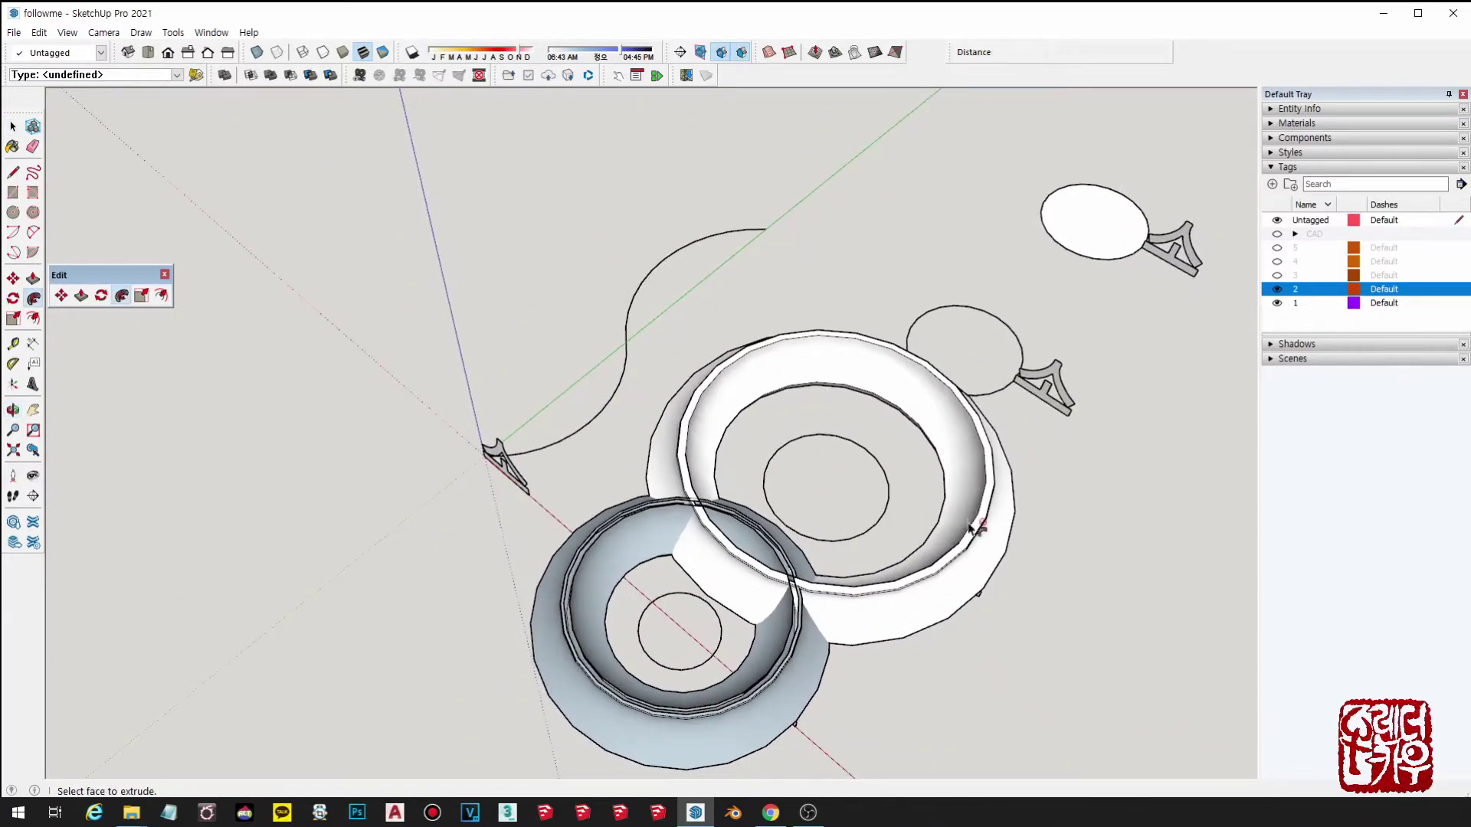
middle_drag(890, 539, 1003, 615)
key(ctrl+z)
key(ctrl+z)
key(space)
Step: Move the second circle's roof profile about 632 mm parallel to the red axis so that it sits just beside the circle
shift+middle_drag(938, 535, 864, 491)
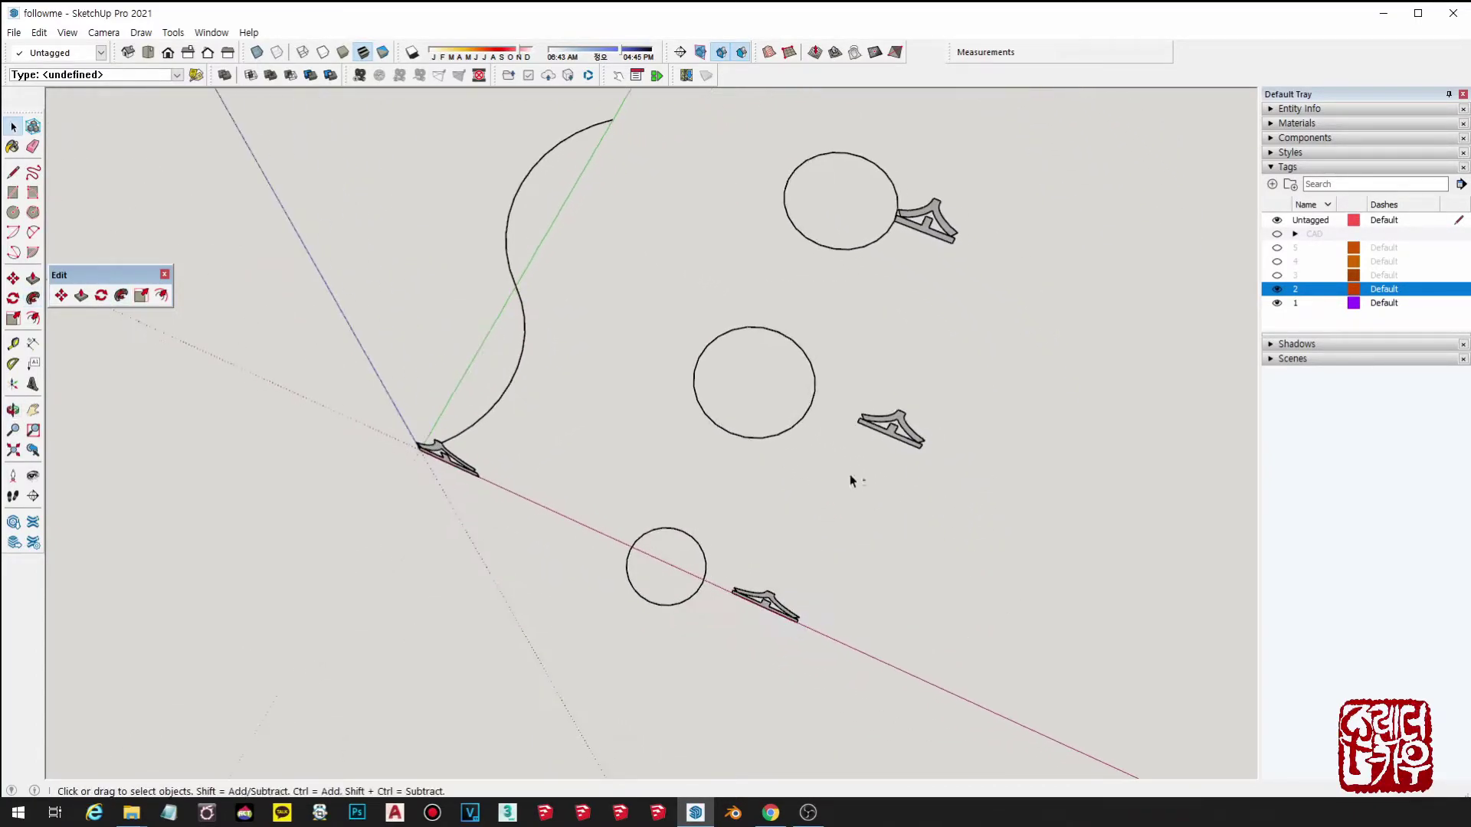
drag(847, 385, 944, 466)
middle_drag(786, 423, 941, 365)
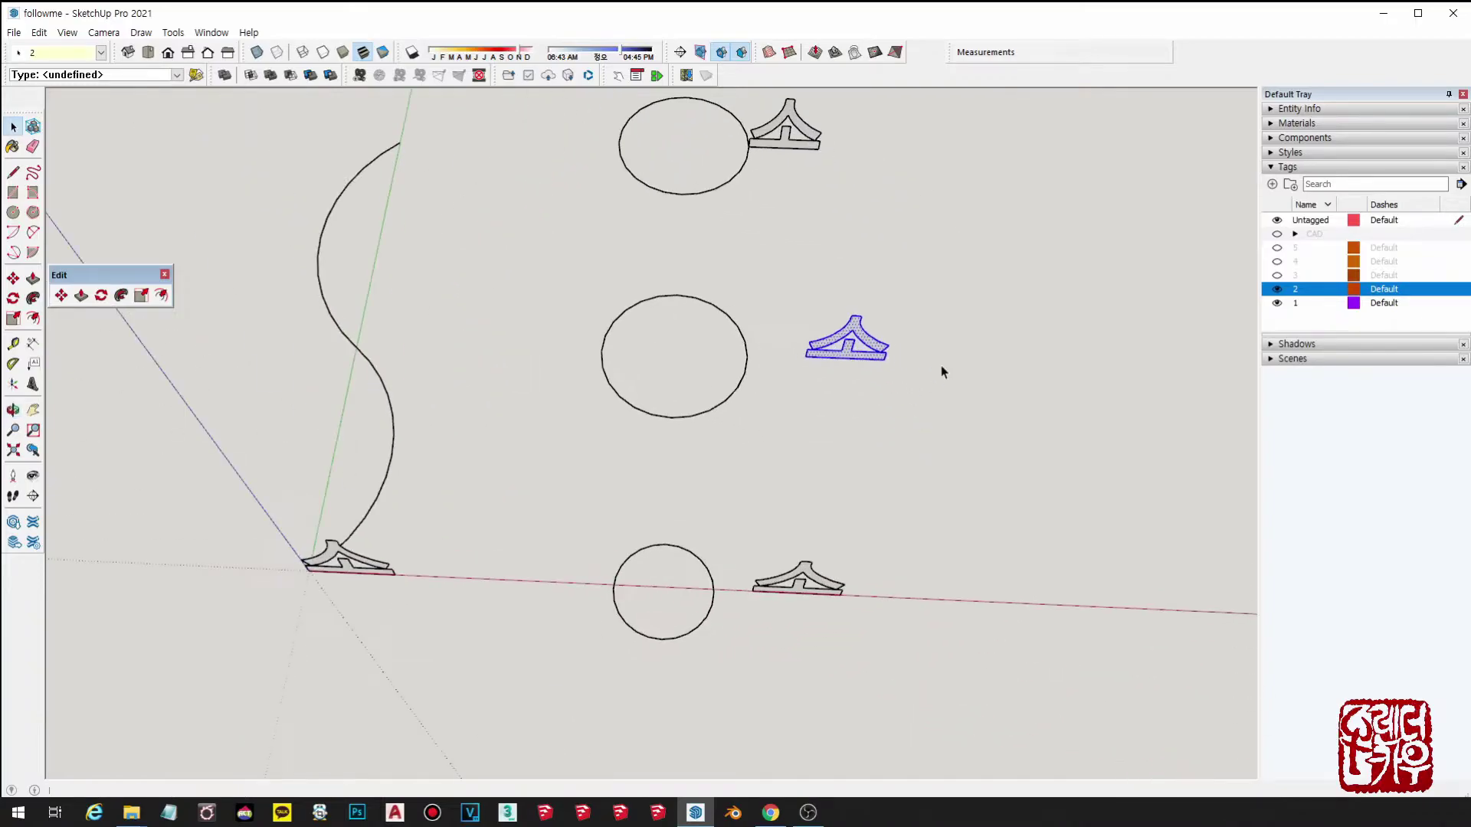
scroll(940, 366, up, 1)
key(m)
click(777, 355)
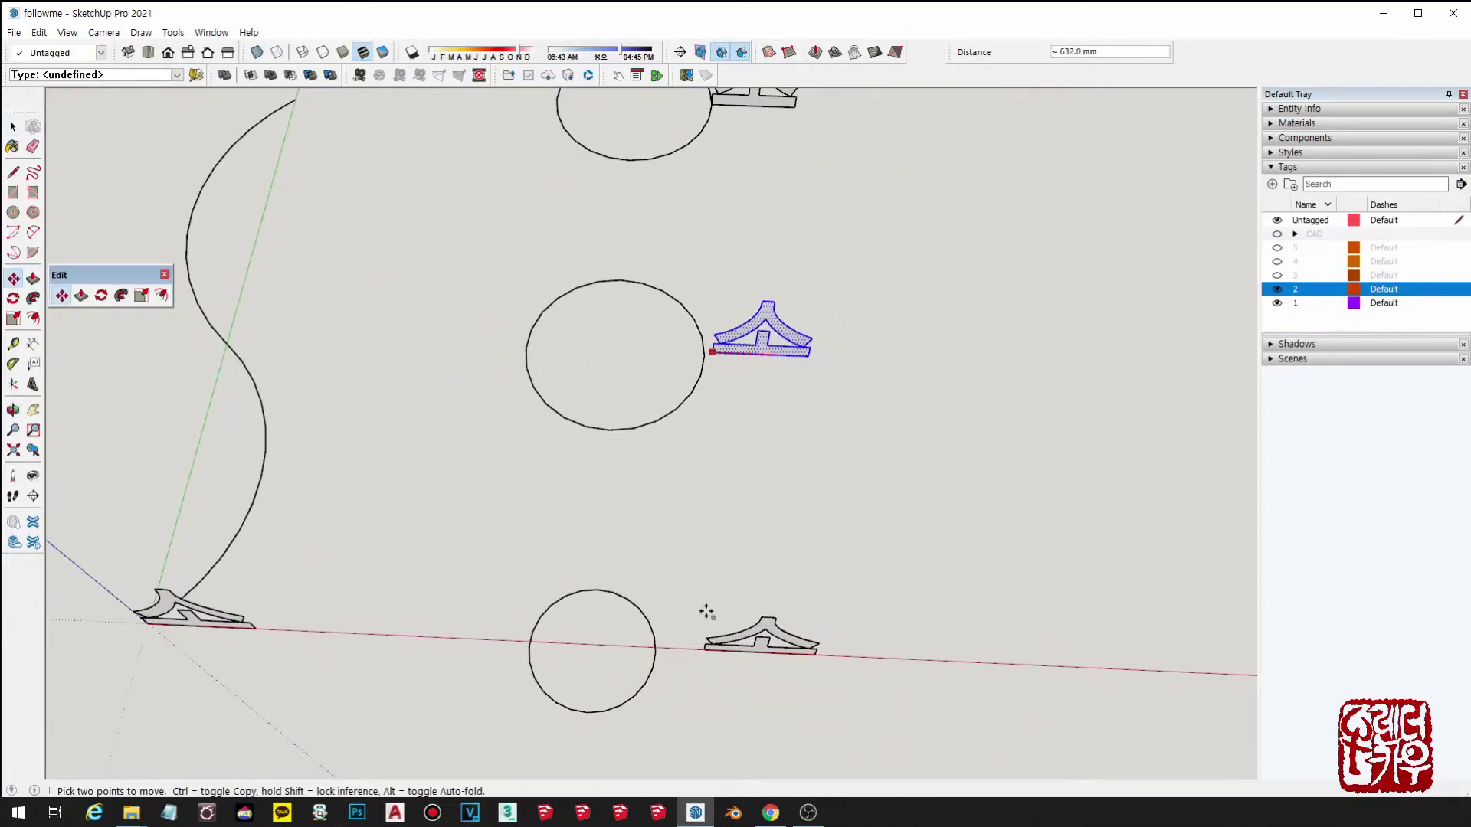
scroll(705, 652, down, 1)
middle_drag(804, 586, 796, 495)
key(space)
Step: Select the red-axis circle and sweep the upper face of its profile around it with Follow Me
click(686, 433)
drag(565, 694, 531, 657)
middle_drag(847, 460, 808, 529)
middle_drag(720, 556, 677, 595)
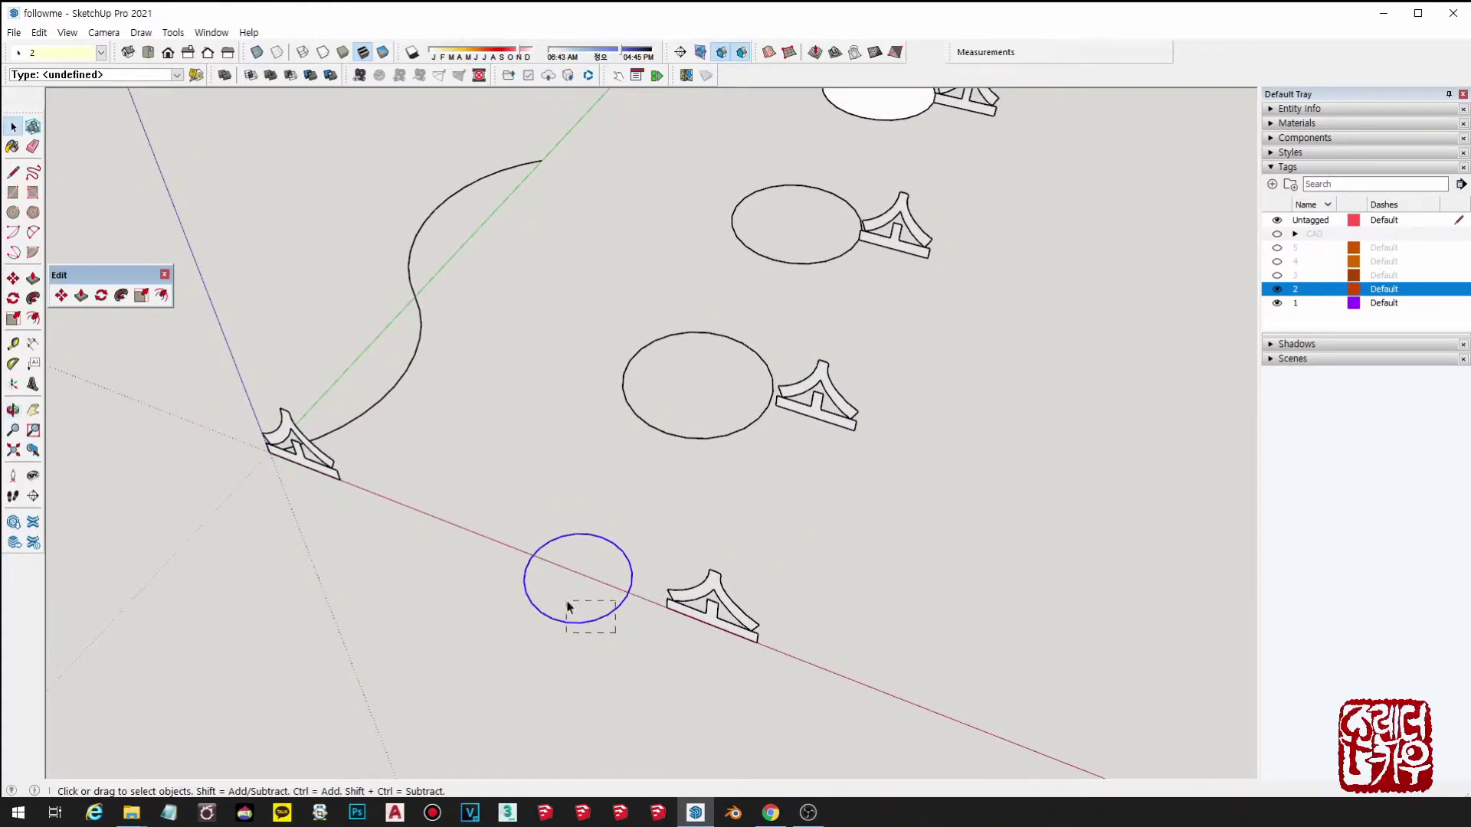
key(f)
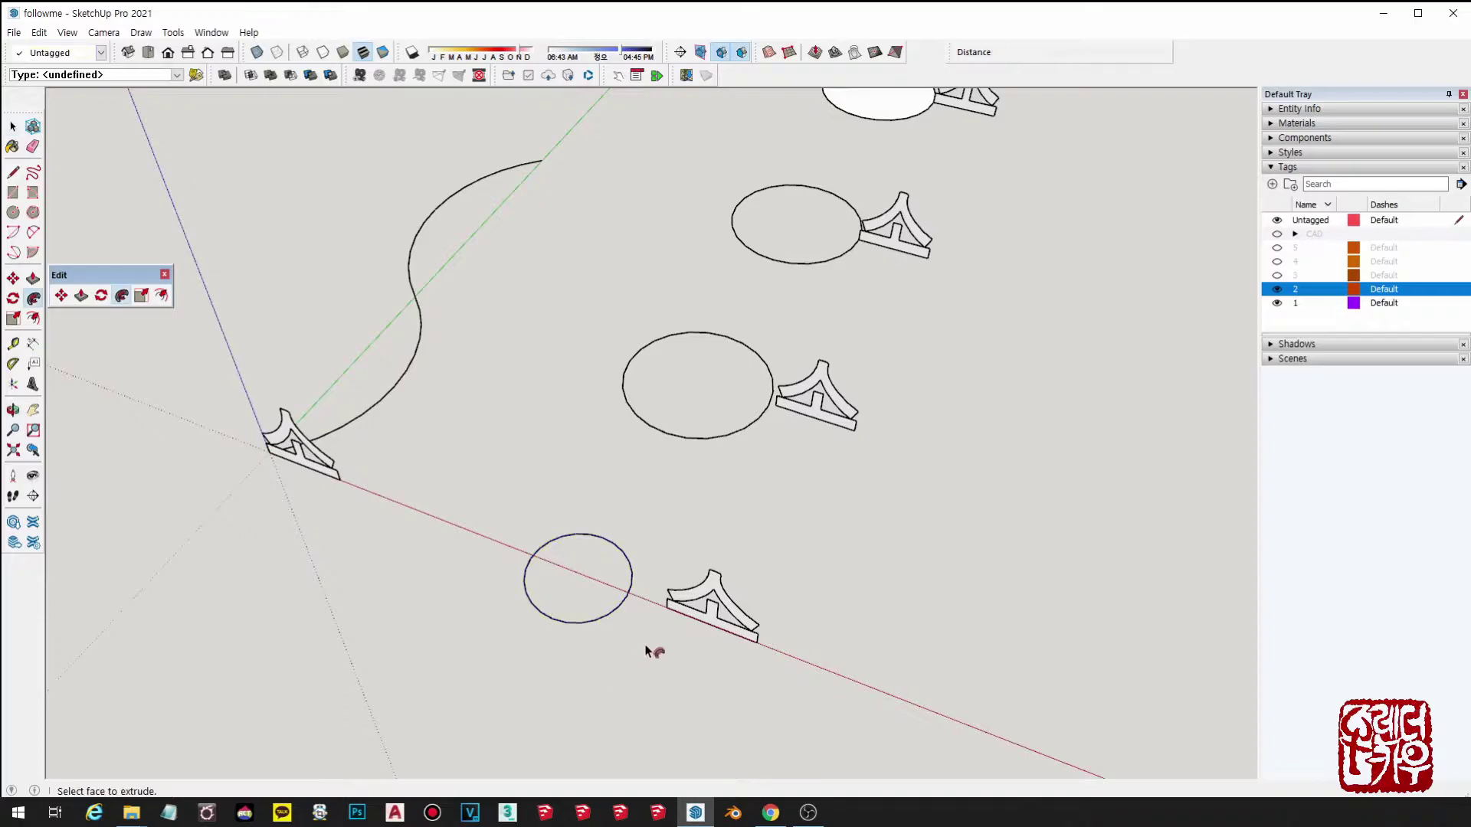
click(706, 587)
Step: Select the second circle and sweep the upper face of its moved profile around it with Follow Me
key(space)
click(755, 423)
key(f)
click(825, 375)
middle_drag(866, 521, 975, 720)
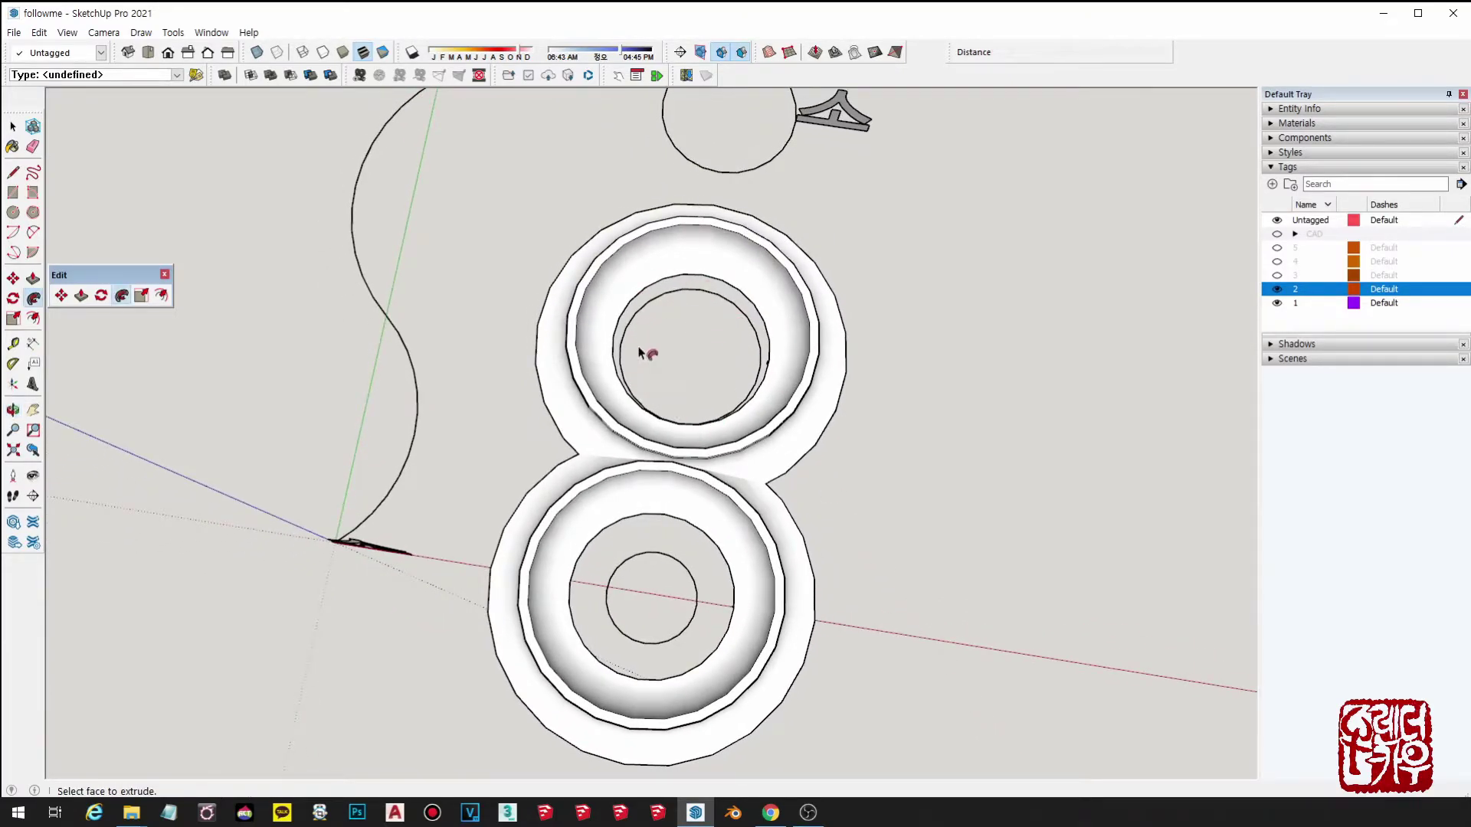
Step: Undo the Follow Me sweeps around the first and second circles to restore the flat profiles
key(ctrl+z)
key(ctrl+z)
middle_drag(759, 521, 756, 344)
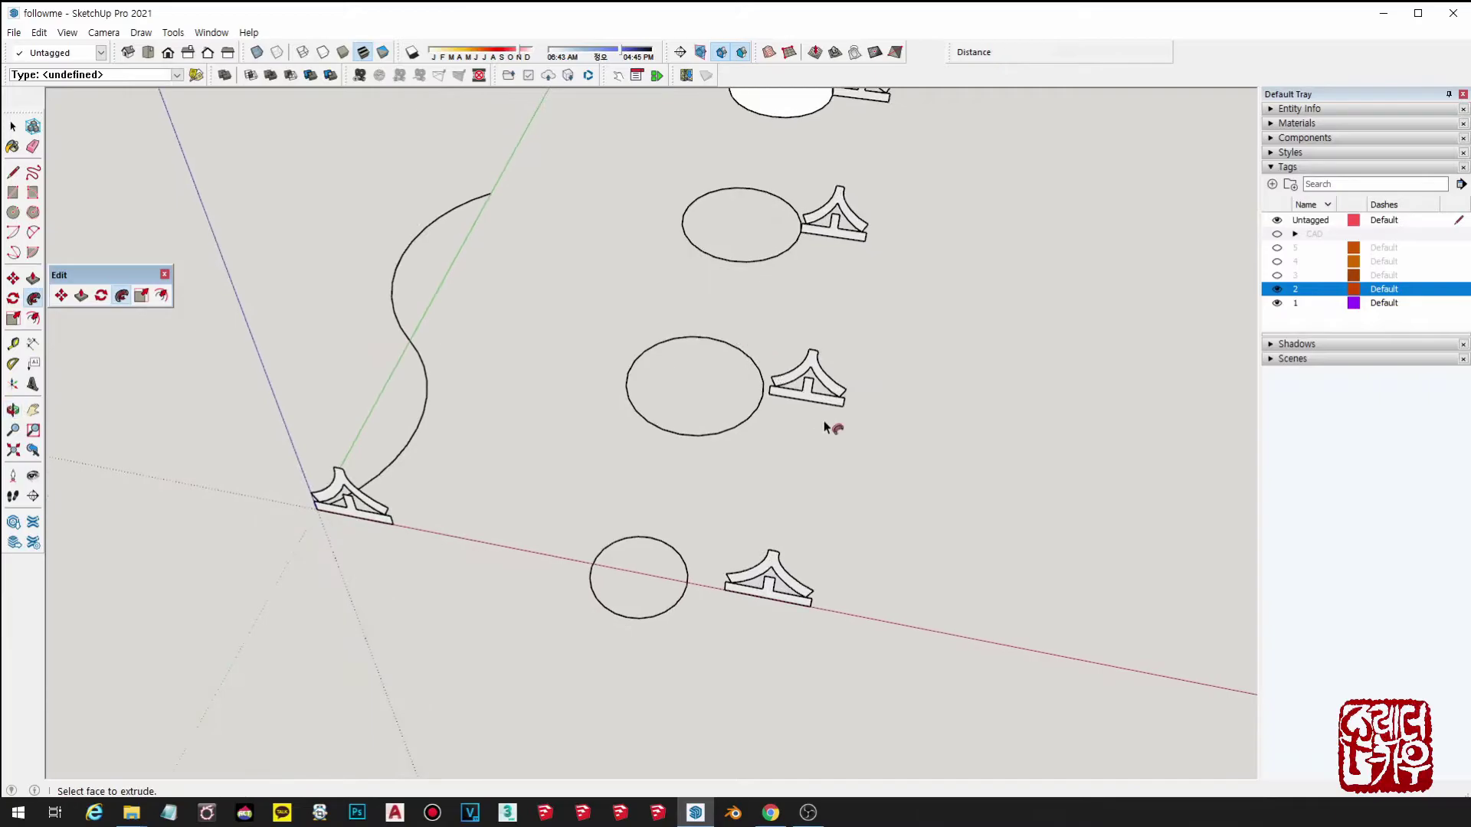
key(space)
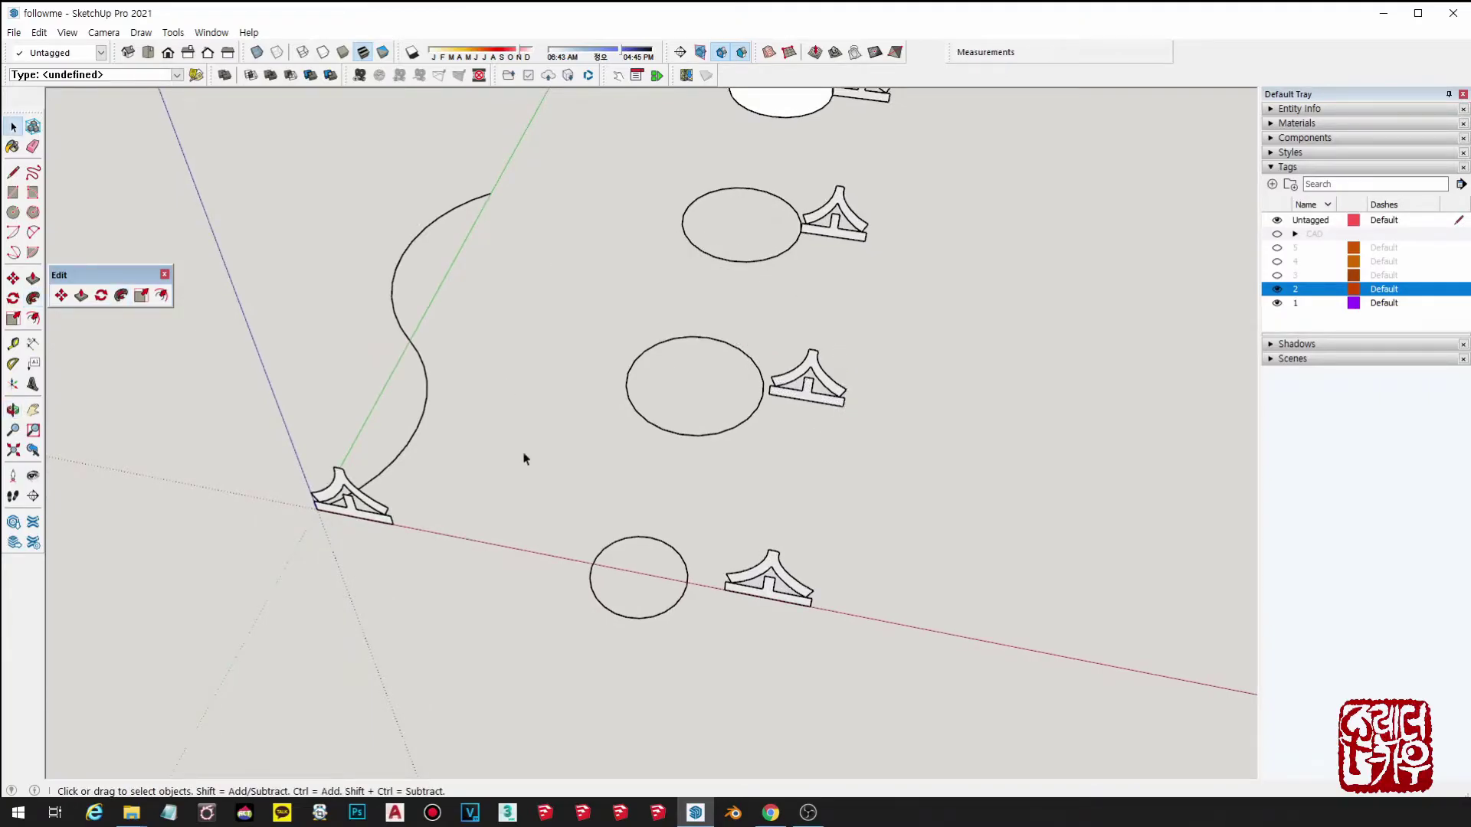
Step: Select the third circle, sweep the lower base face of its roof profile around it with Follow Me, and undo the sweep
scroll(639, 433, up, 6)
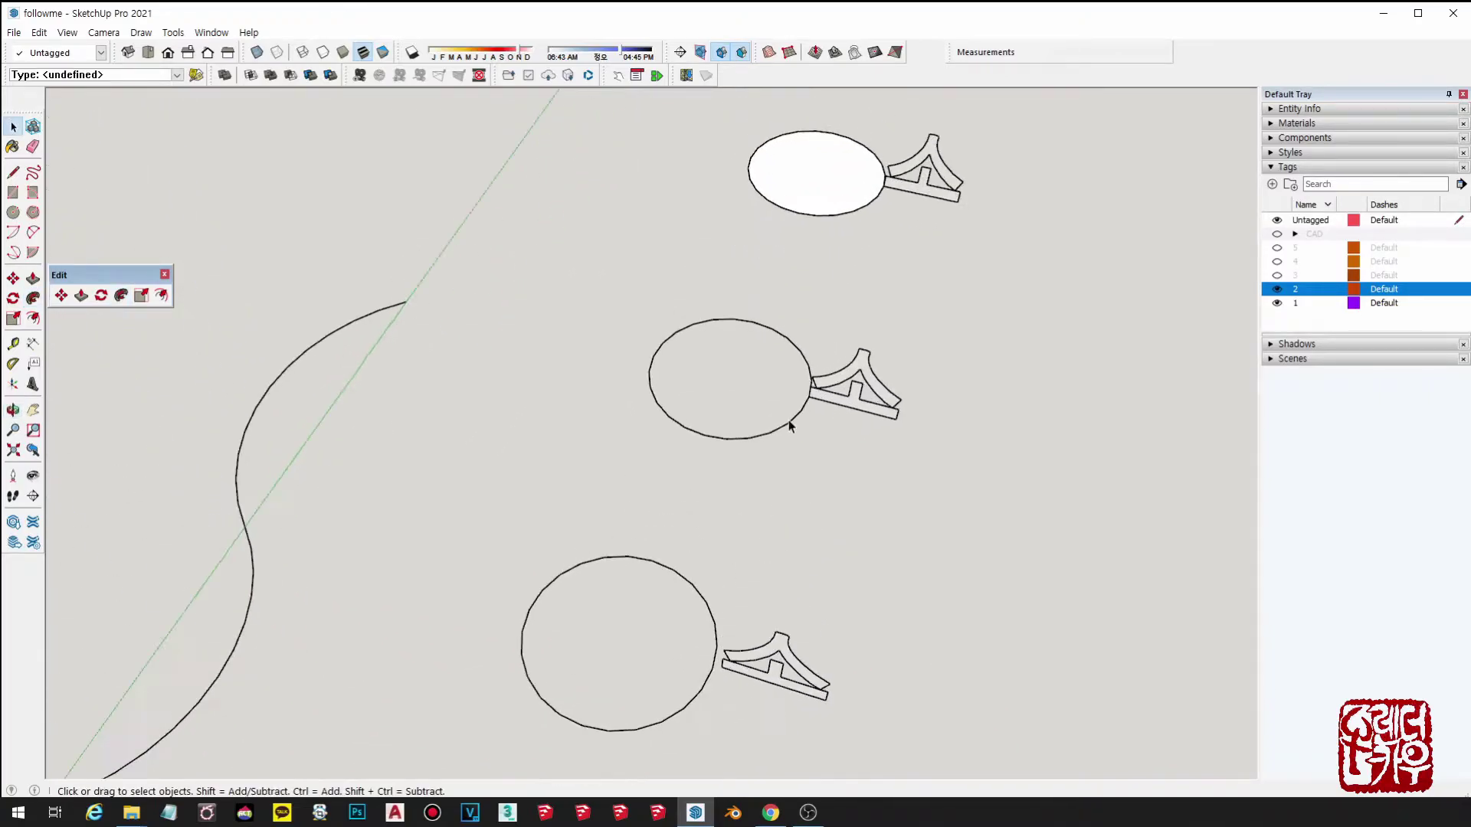
scroll(799, 415, up, 3)
middle_drag(799, 414, 811, 447)
click(699, 464)
scroll(807, 414, up, 2)
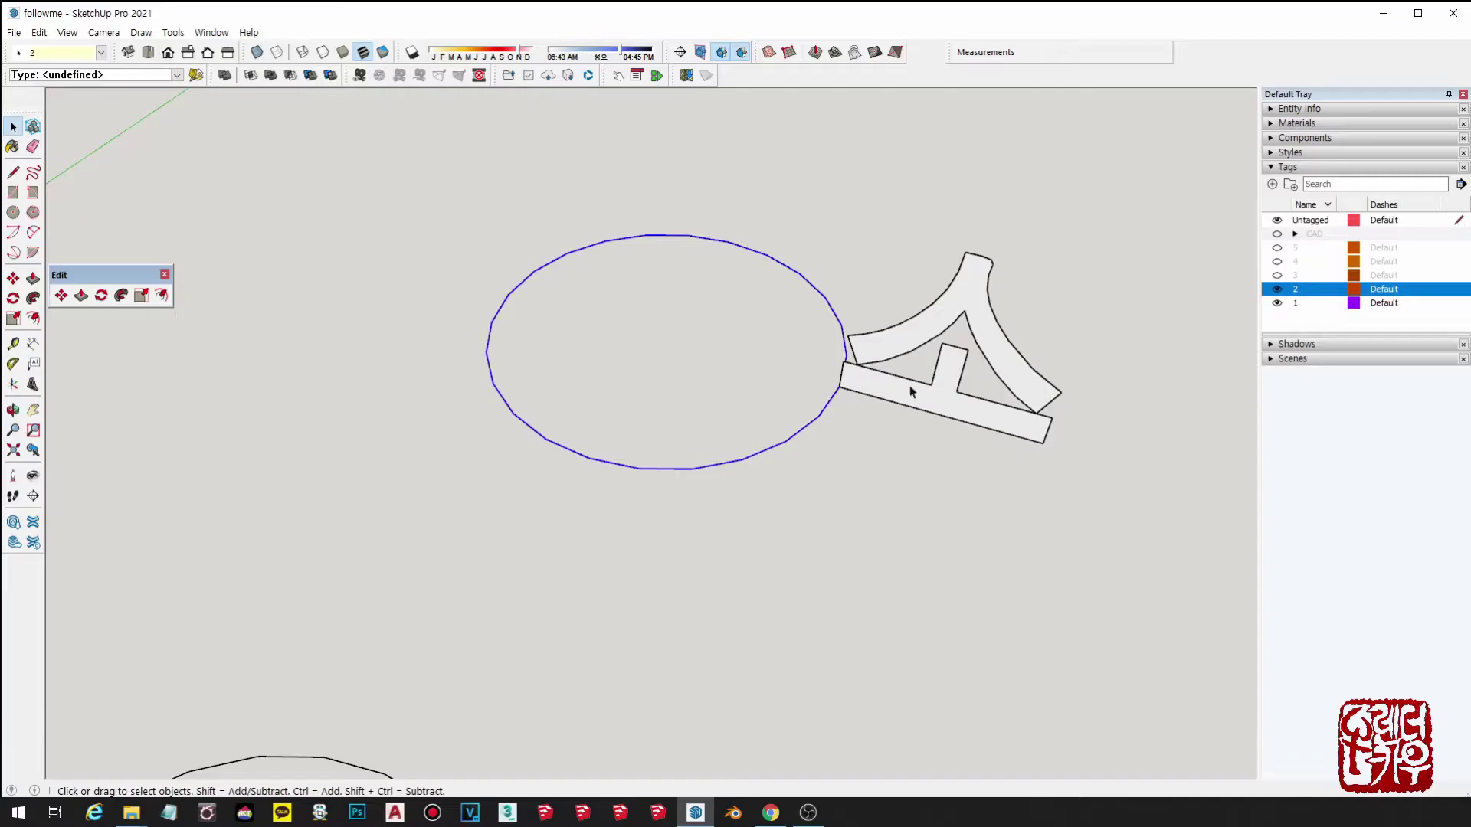
key(f)
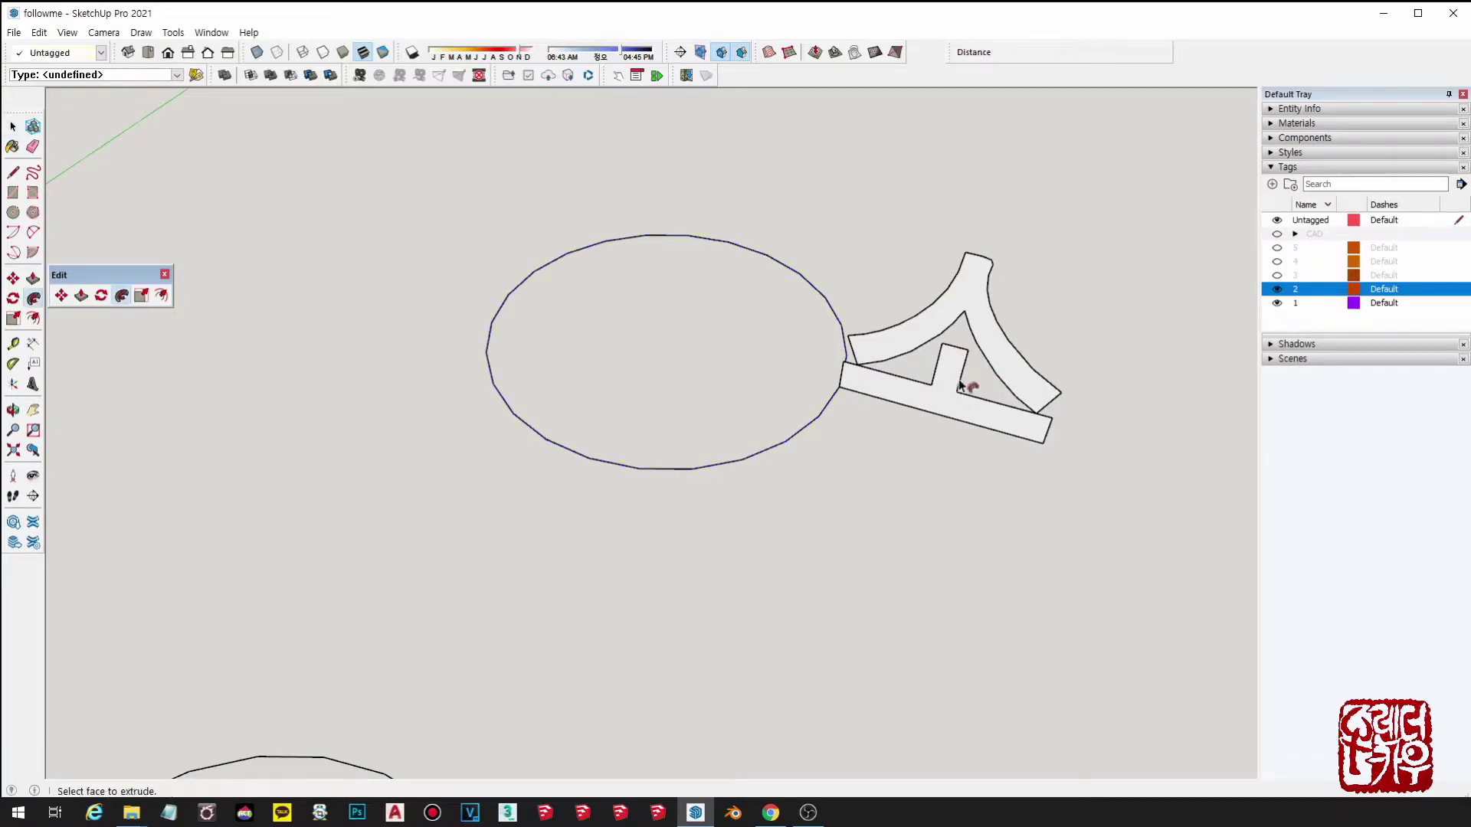
click(933, 402)
scroll(930, 412, down, 2)
scroll(928, 421, down, 1)
click(963, 349)
key(space)
key(ctrl+z)
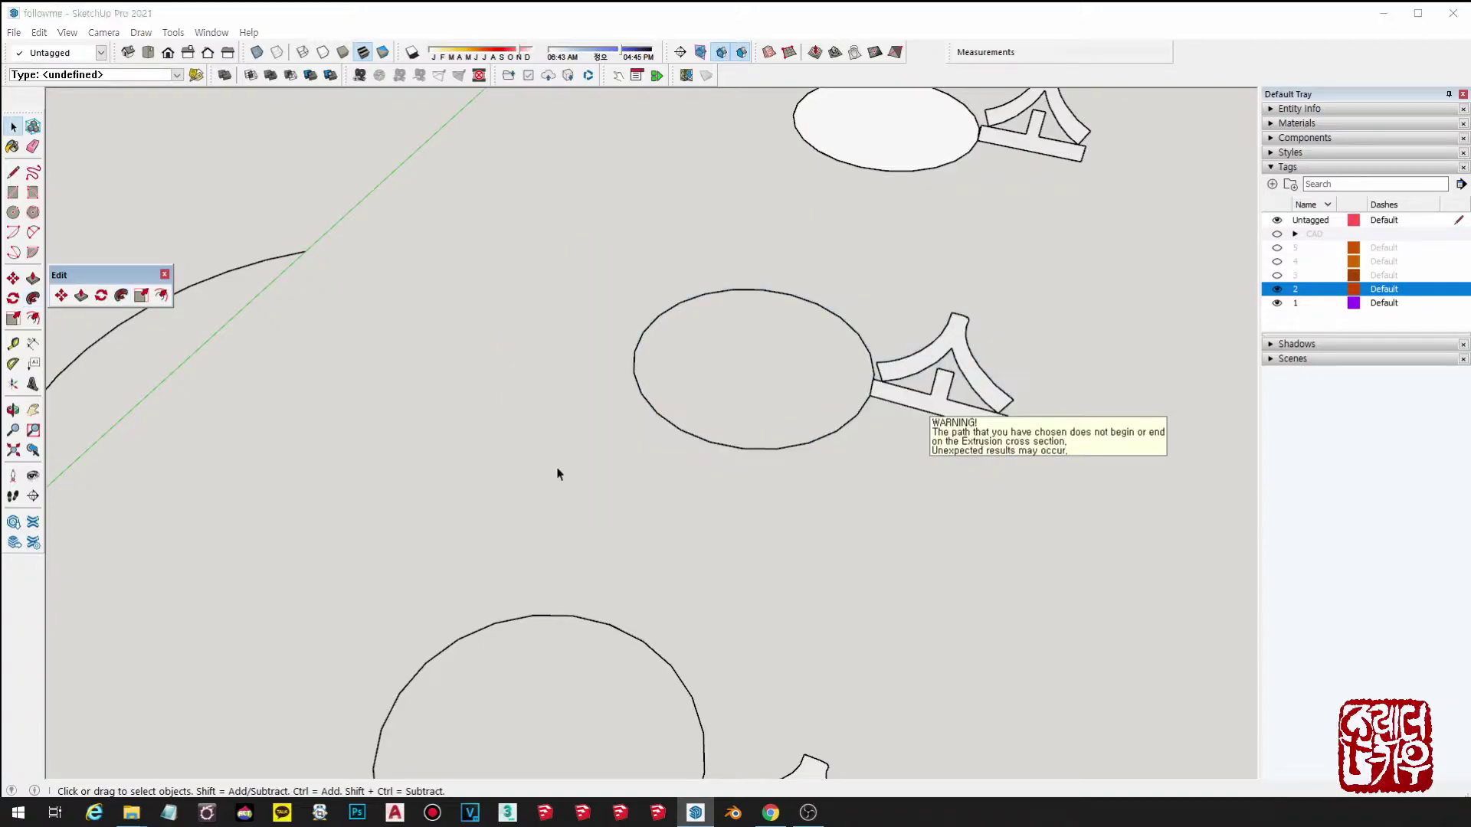
Step: Sweep the upper curved face of the third circle's profile around the circle with Follow Me, and undo the sweep
scroll(837, 457, down, 2)
click(751, 446)
scroll(795, 391, up, 1)
key(f)
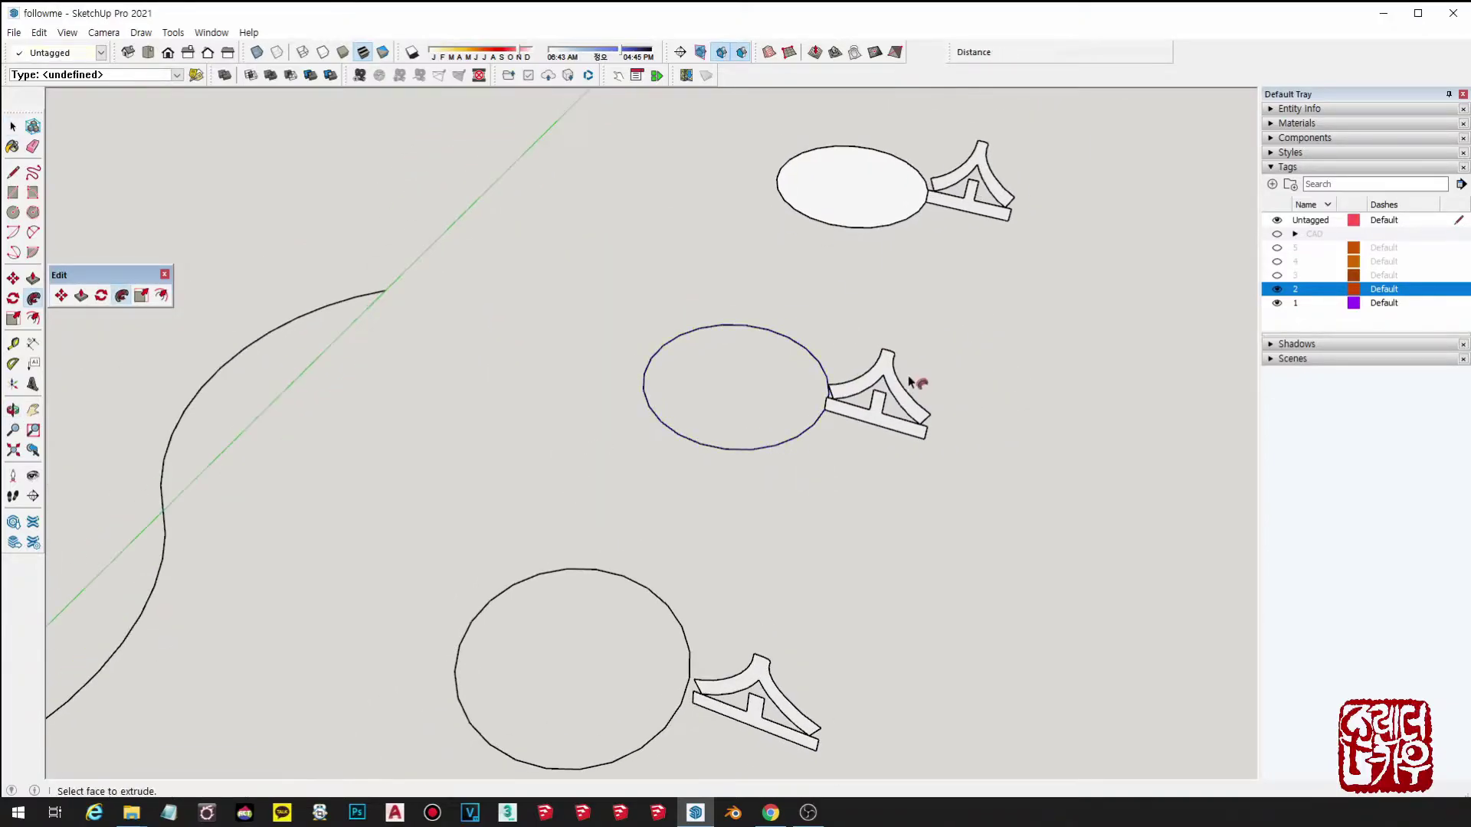
click(877, 368)
middle_drag(768, 430, 720, 494)
key(space)
key(ctrl+z)
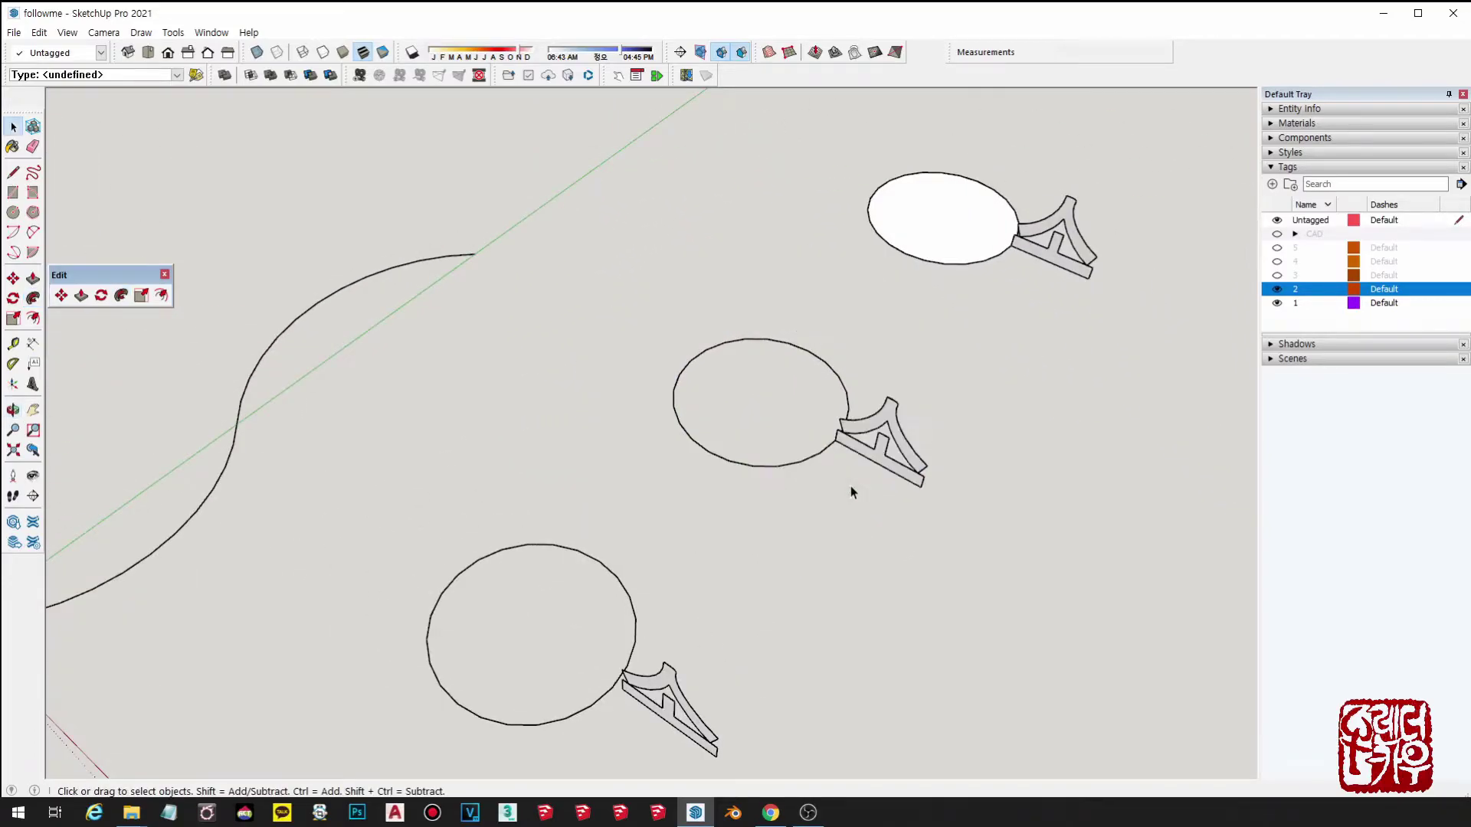
Step: Select the edge of the filled fourth circle, sweep the upper face of its profile around it with Follow Me, and undo the sweep
scroll(850, 485, down, 4)
scroll(886, 413, up, 2)
scroll(858, 458, up, 2)
scroll(882, 443, down, 4)
shift+middle_drag(865, 461, 843, 361)
click(719, 417)
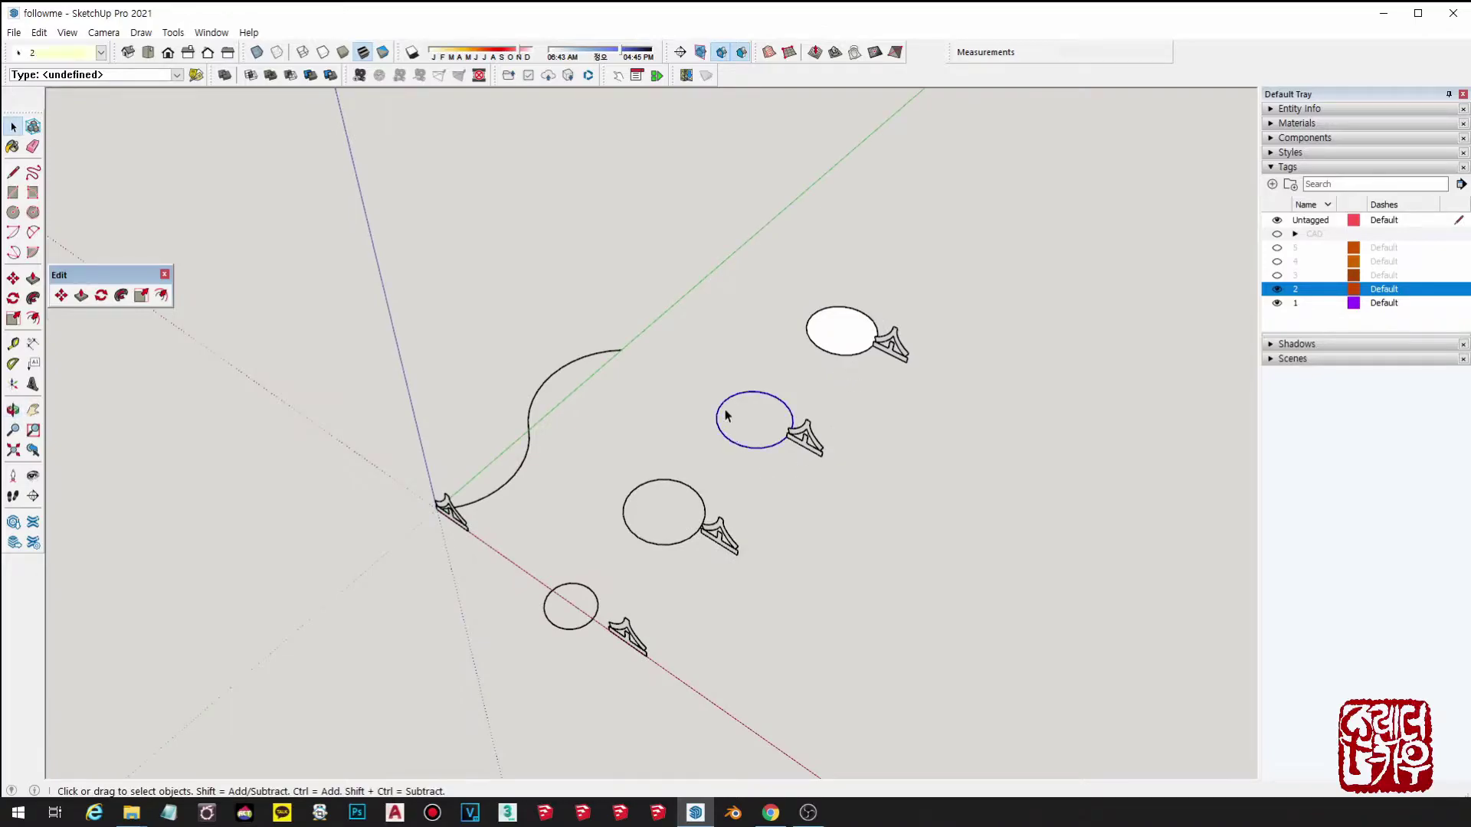
scroll(910, 319, up, 6)
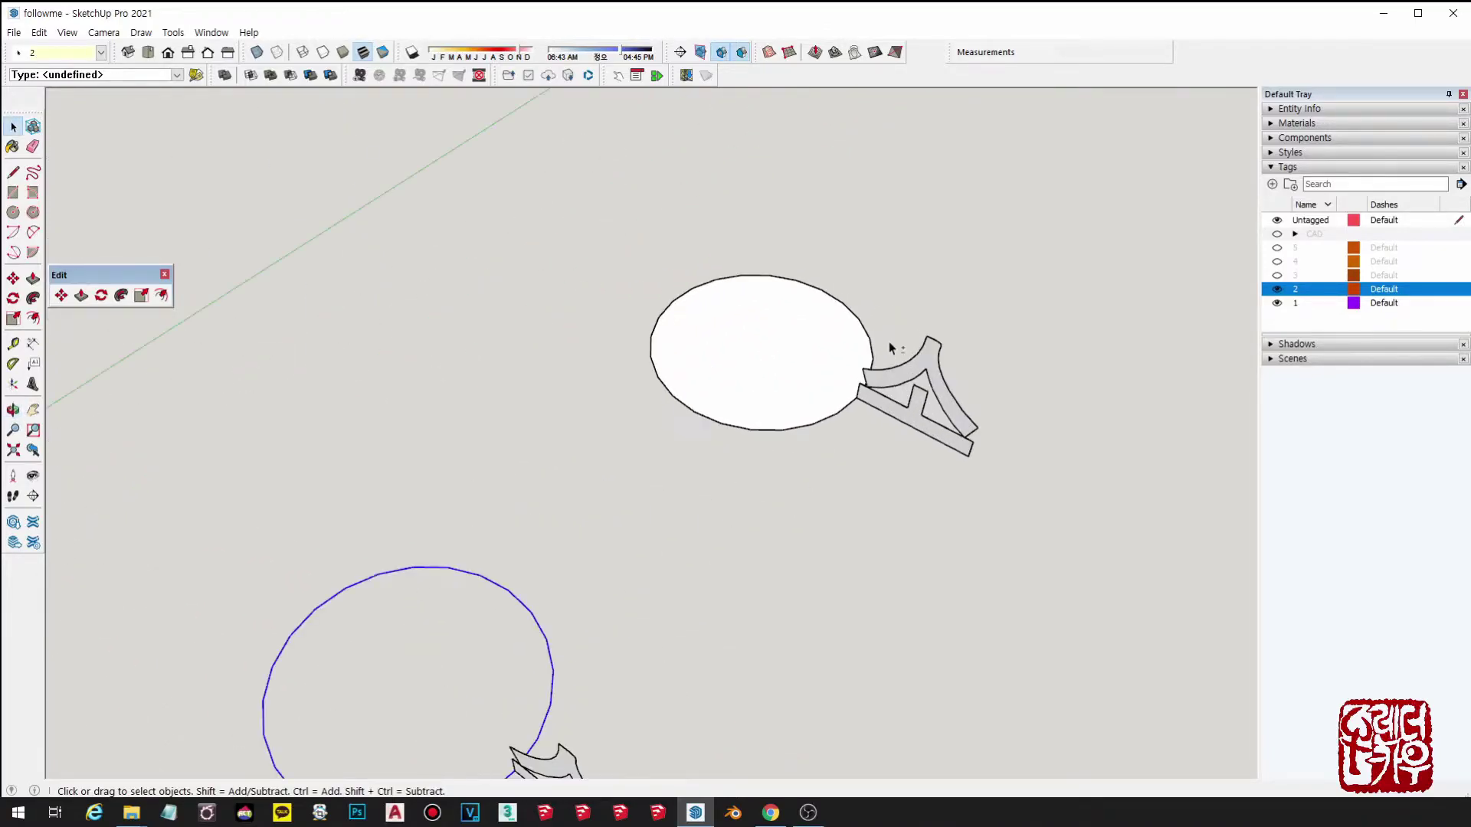
scroll(823, 373, up, 1)
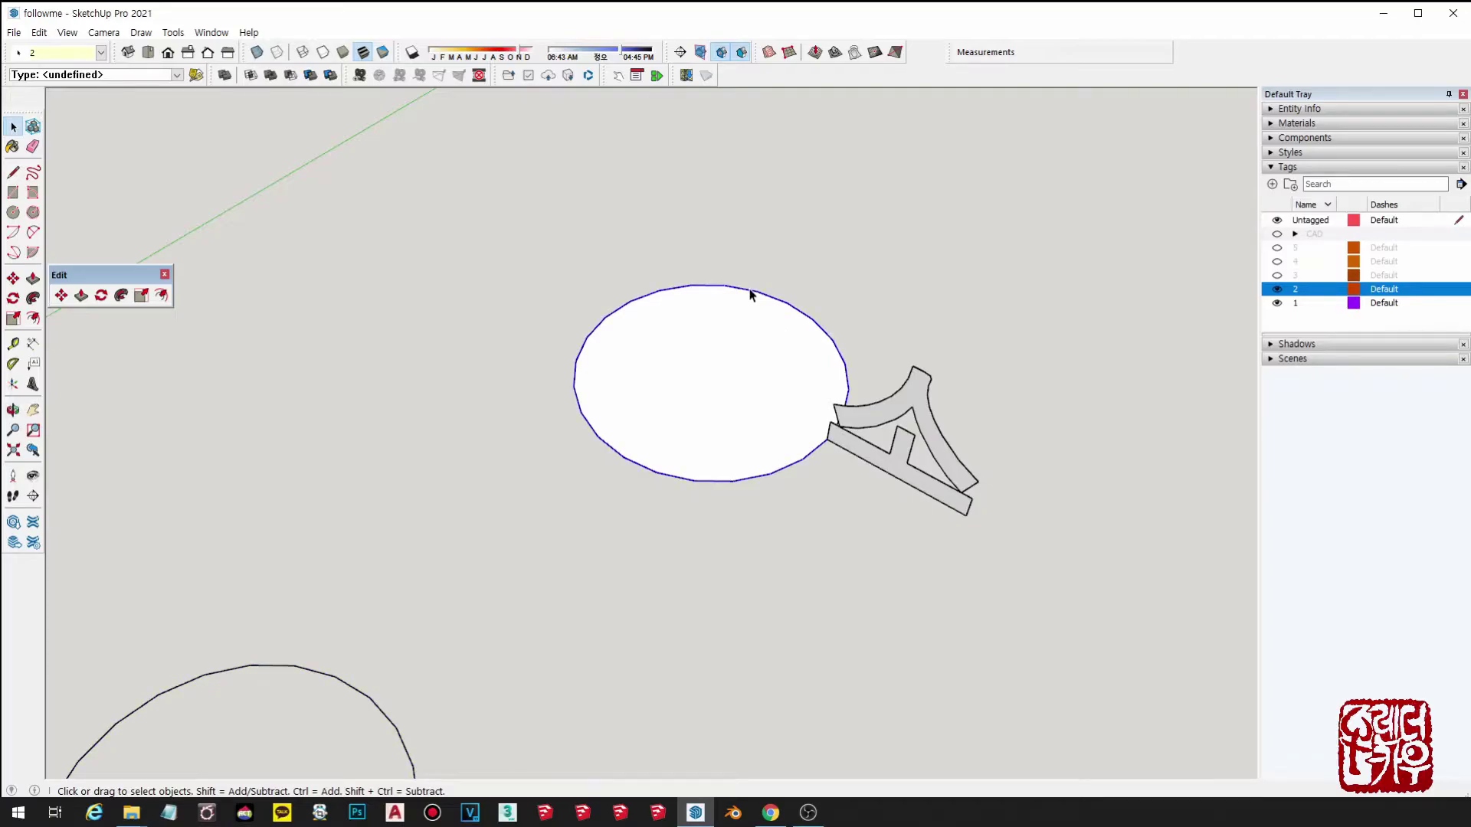
key(shift+f)
click(901, 398)
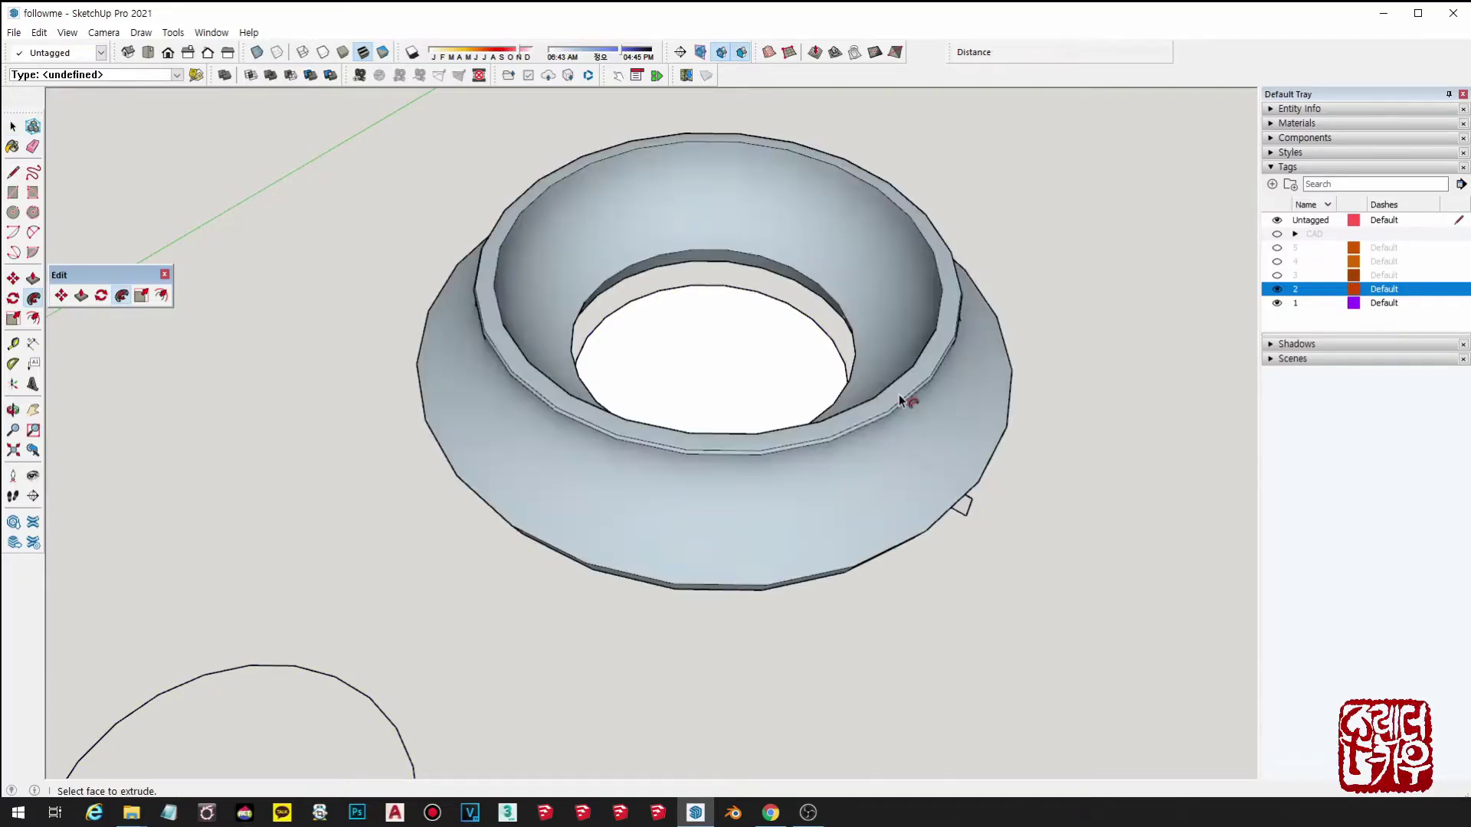
key(ctrl+z)
key(space)
Step: Sweep the upper profile face around the fourth circle using the circle's face as the Follow Me path, and undo the sweep
click(675, 374)
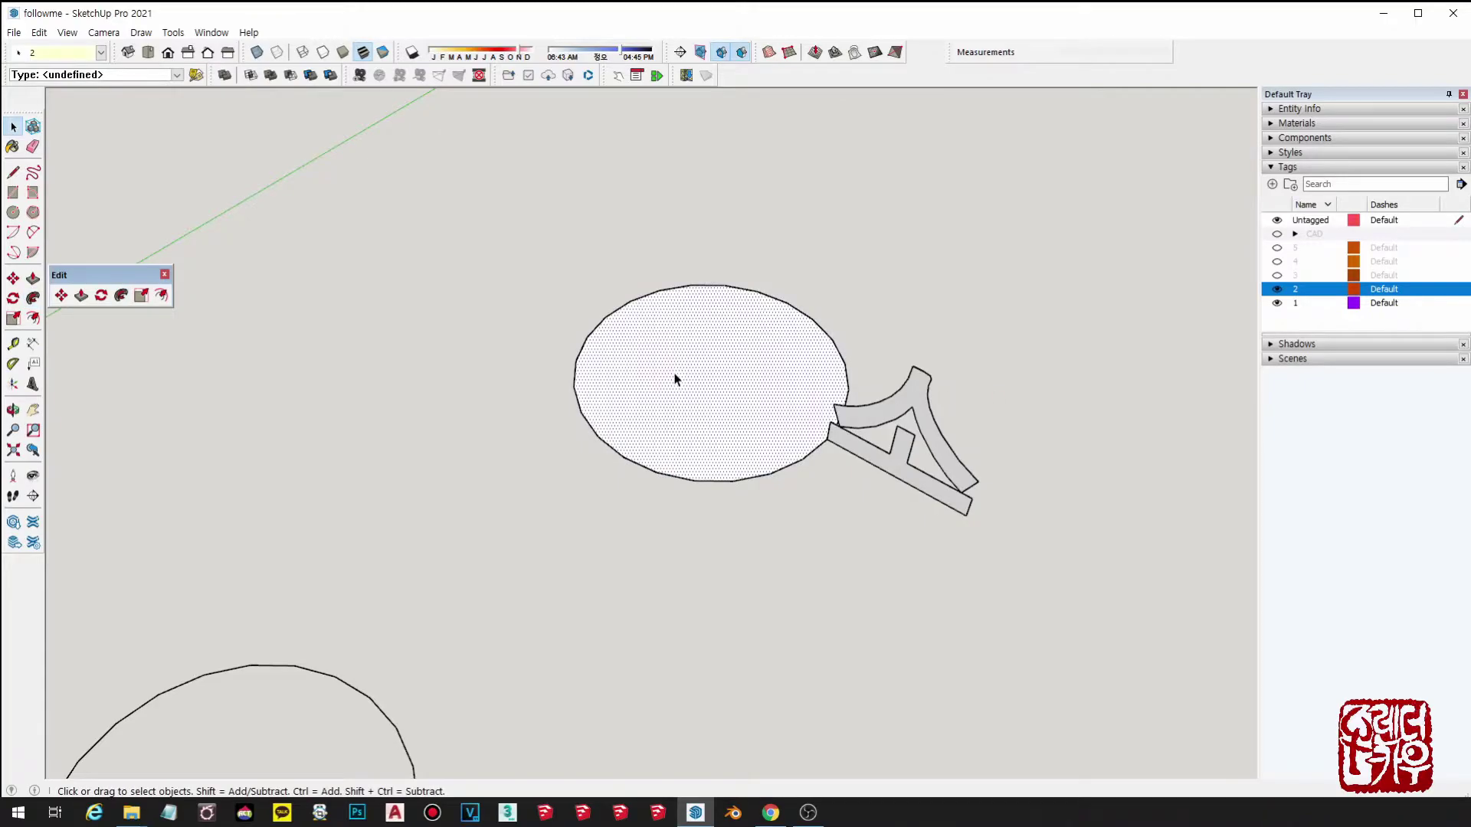
key(shift+f)
click(915, 399)
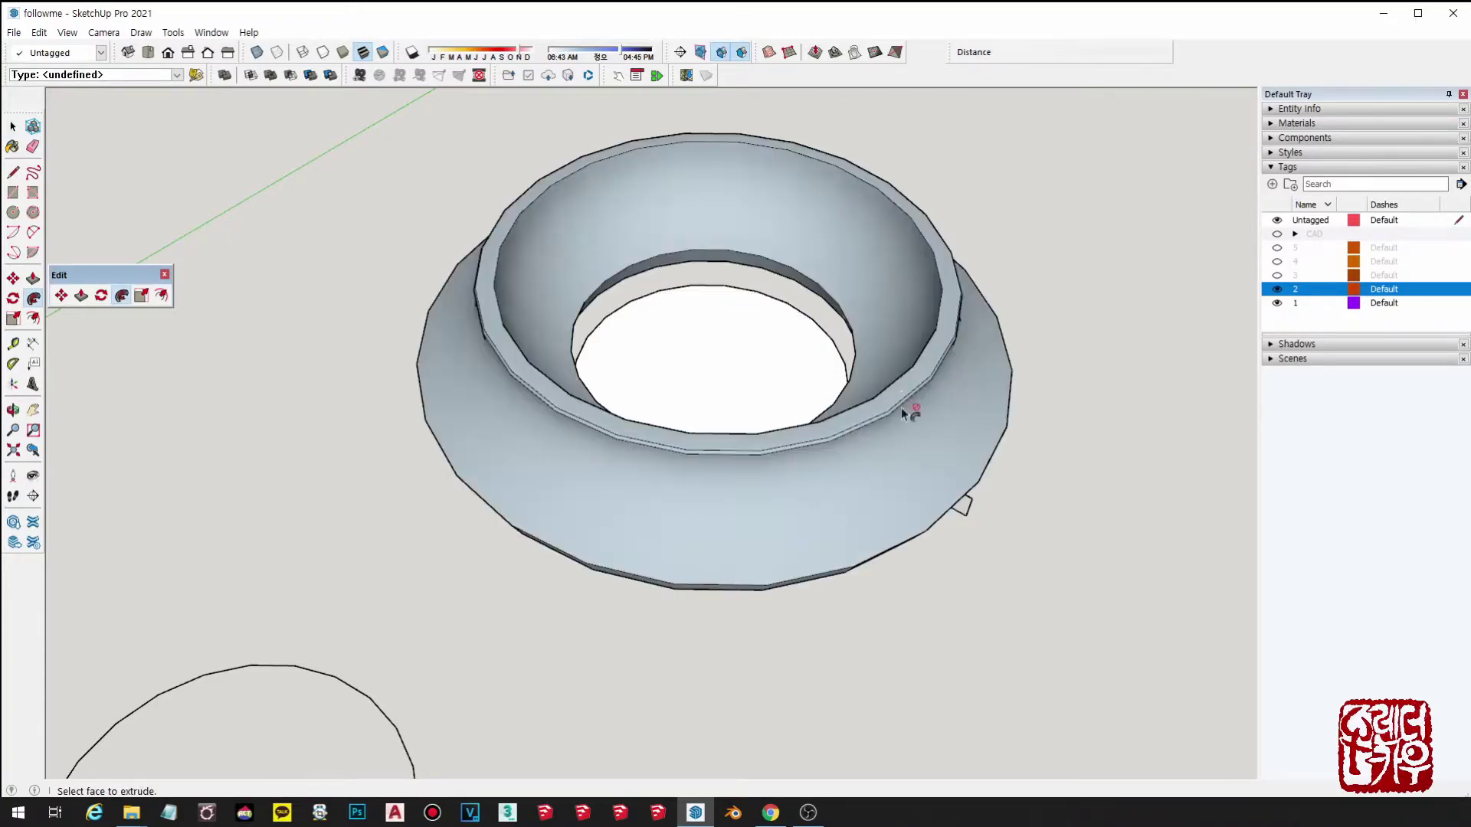
key(ctrl+z)
key(space)
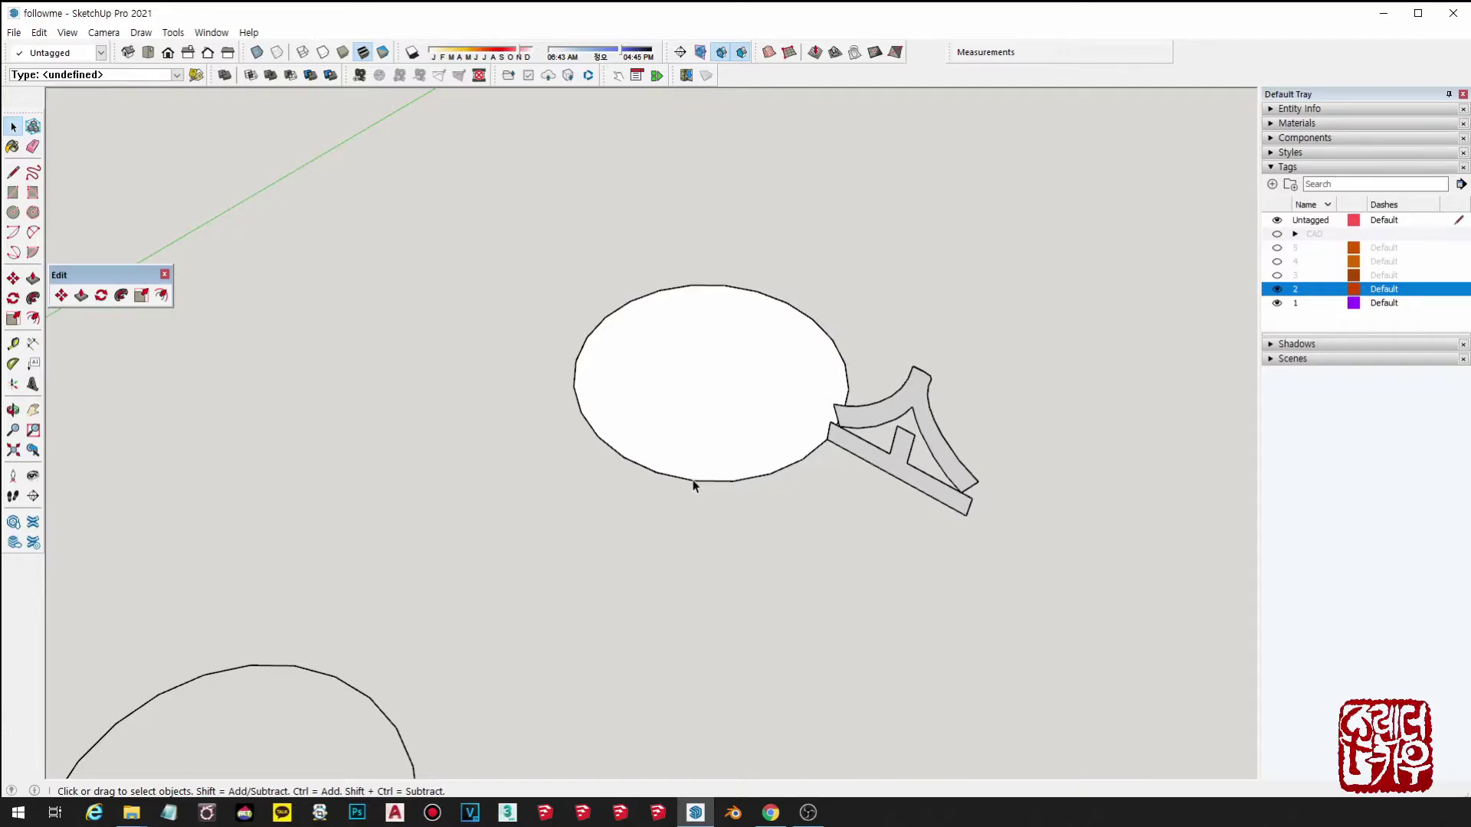
Step: Highlight the S-curve and the fourth circle's face in turn to compare edge paths with a face path
scroll(700, 478, down, 4)
shift+middle_drag(284, 489, 807, 208)
drag(627, 488, 383, 181)
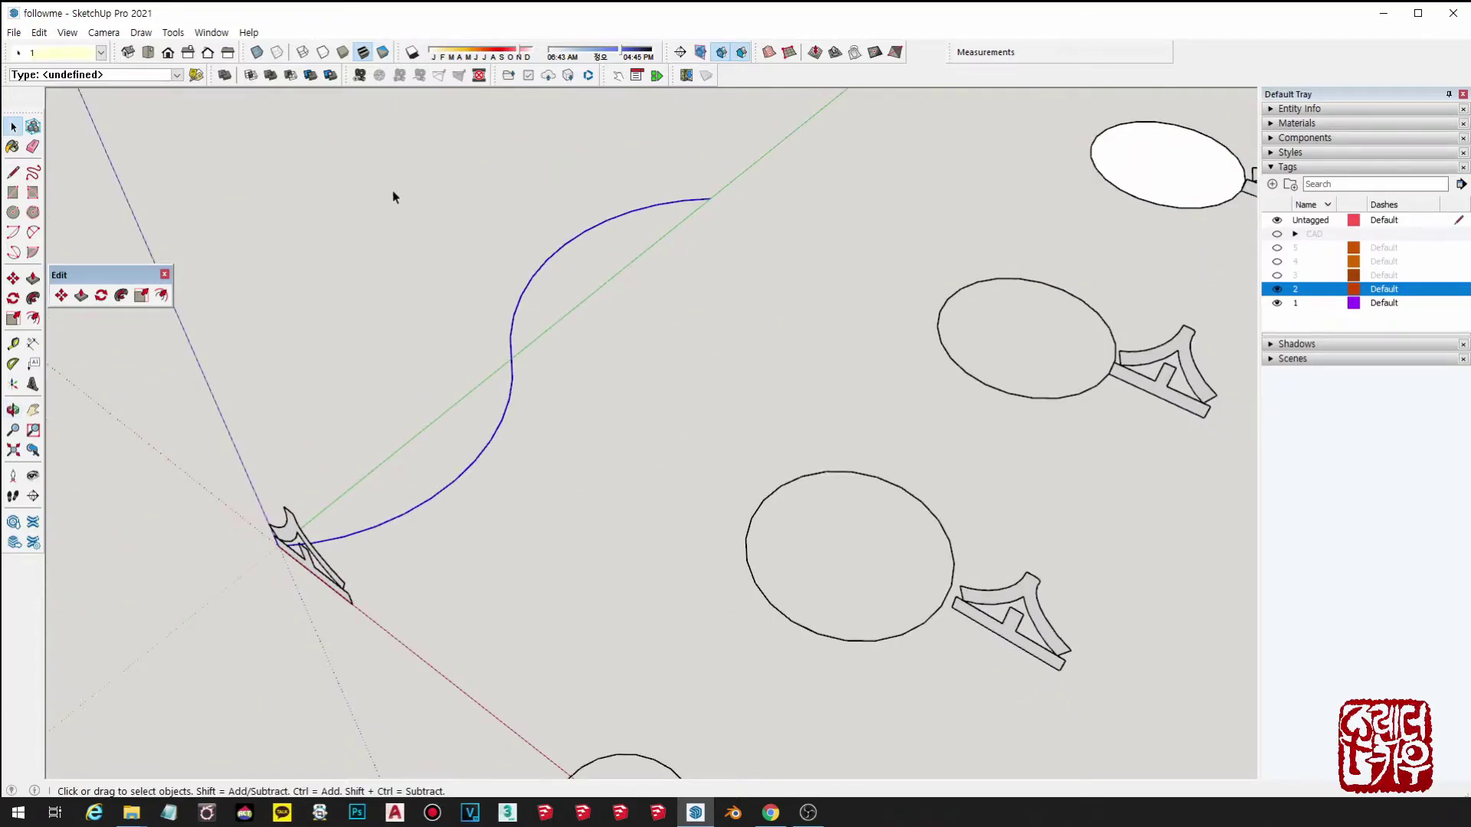
scroll(421, 222, down, 2)
shift+middle_drag(898, 368, 635, 573)
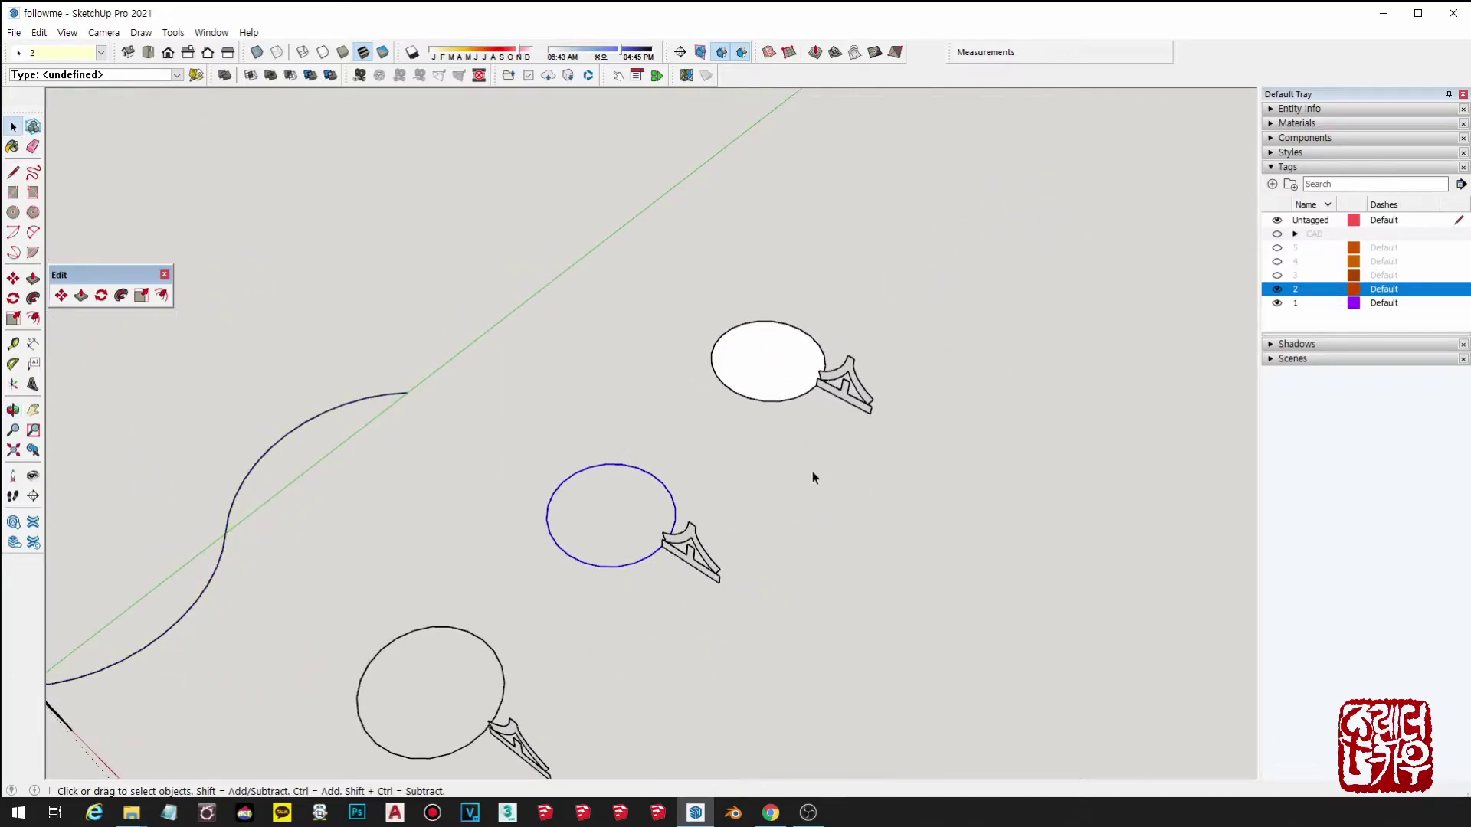
click(783, 369)
click(826, 460)
Step: Use the fourth circle's face as the Follow Me path for the lower base face of its profile, and undo the sweep
scroll(777, 379, up, 3)
click(750, 344)
scroll(751, 344, up, 1)
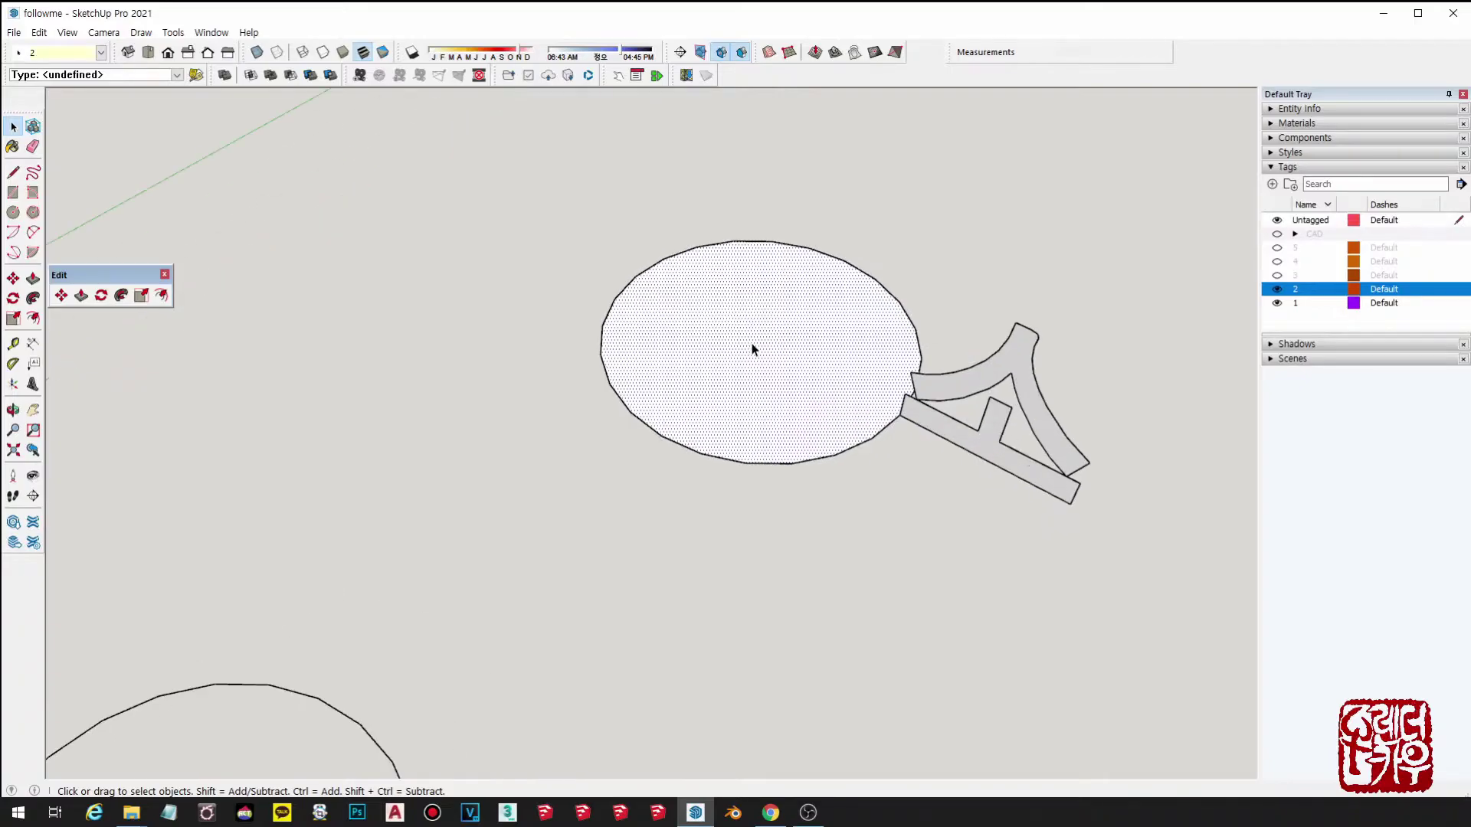
key(shift+f)
click(982, 433)
scroll(982, 434, down, 1)
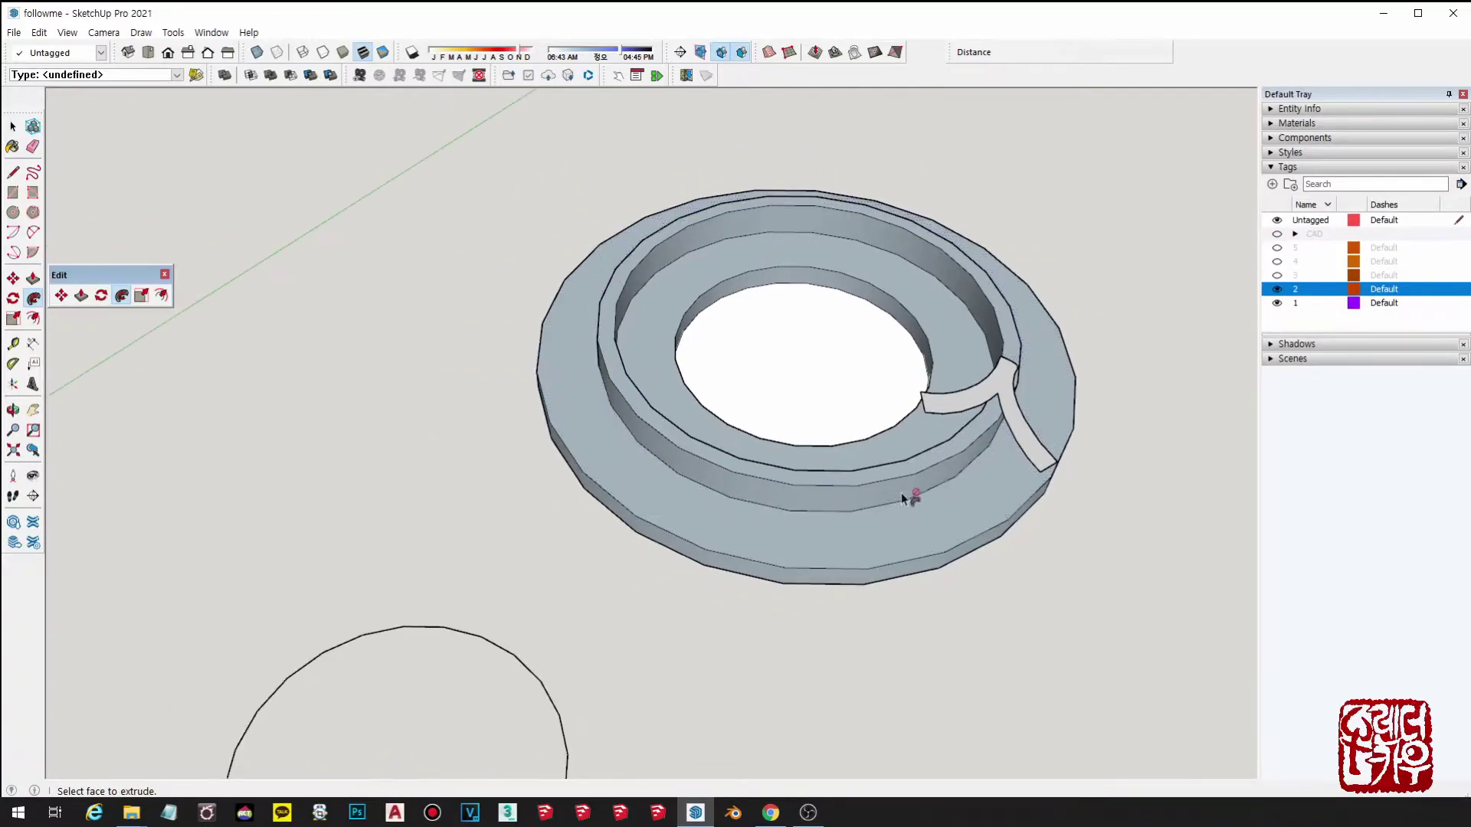
scroll(905, 465, down, 2)
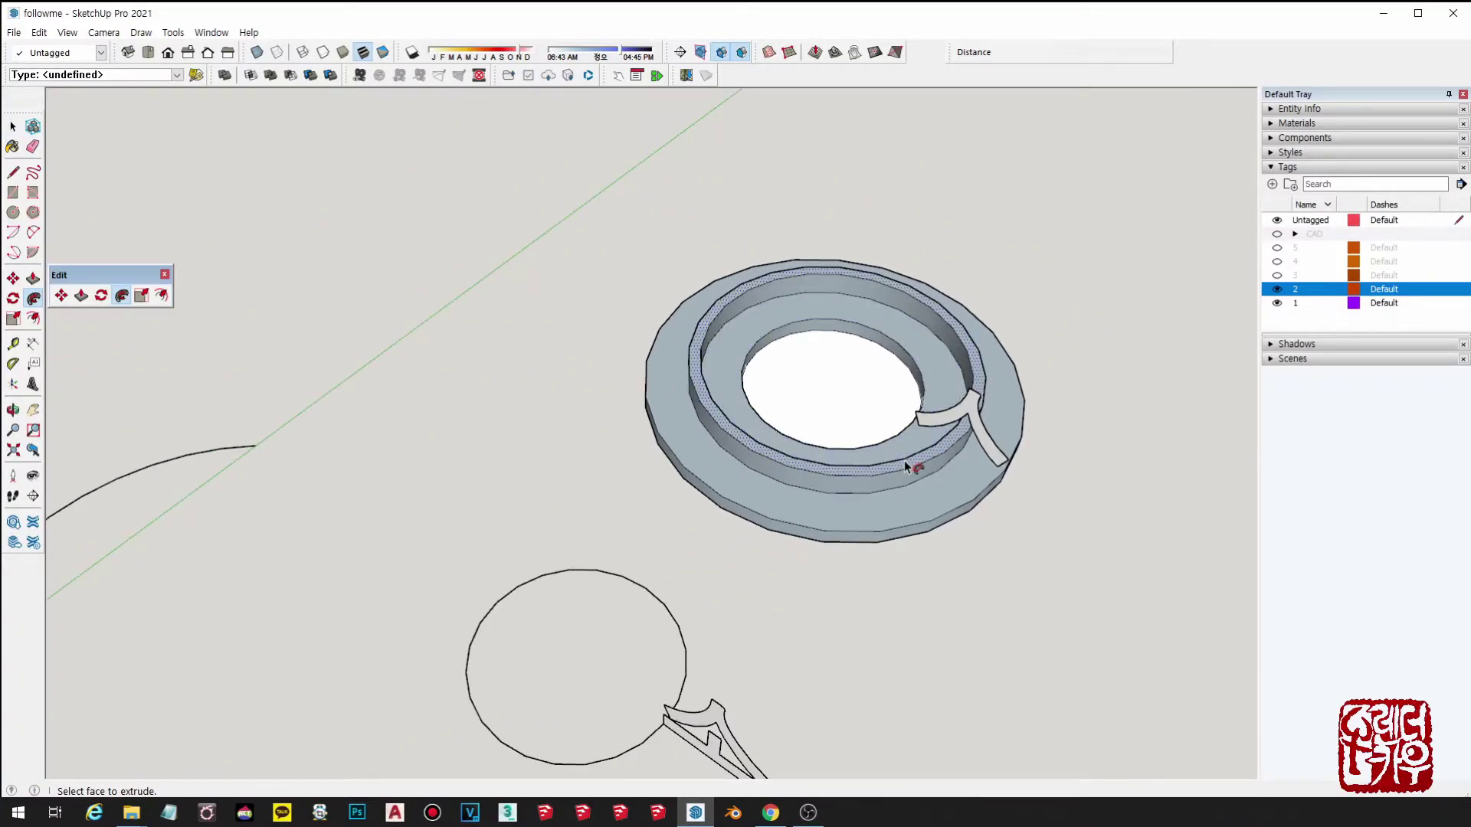
key(ctrl+z)
scroll(904, 461, down, 6)
key(space)
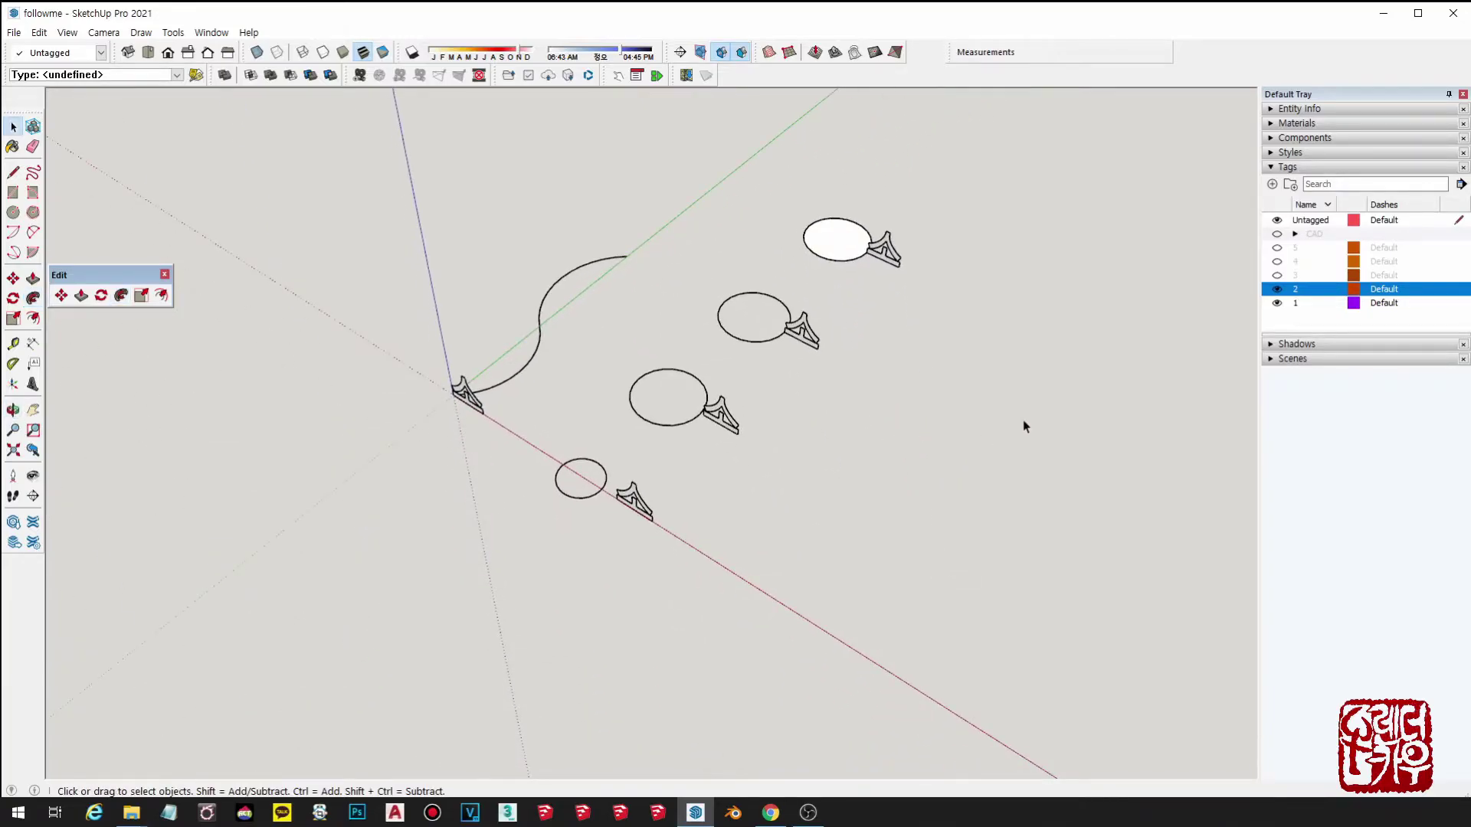
Step: Turn on the visibility of tag 3 and bring its rectangular and arch-shaped paths with their profiles into view
click(1277, 277)
scroll(939, 576, up, 2)
scroll(854, 552, up, 3)
shift+middle_drag(855, 601, 824, 416)
middle_drag(974, 532, 953, 580)
scroll(950, 576, up, 3)
middle_drag(854, 507, 886, 492)
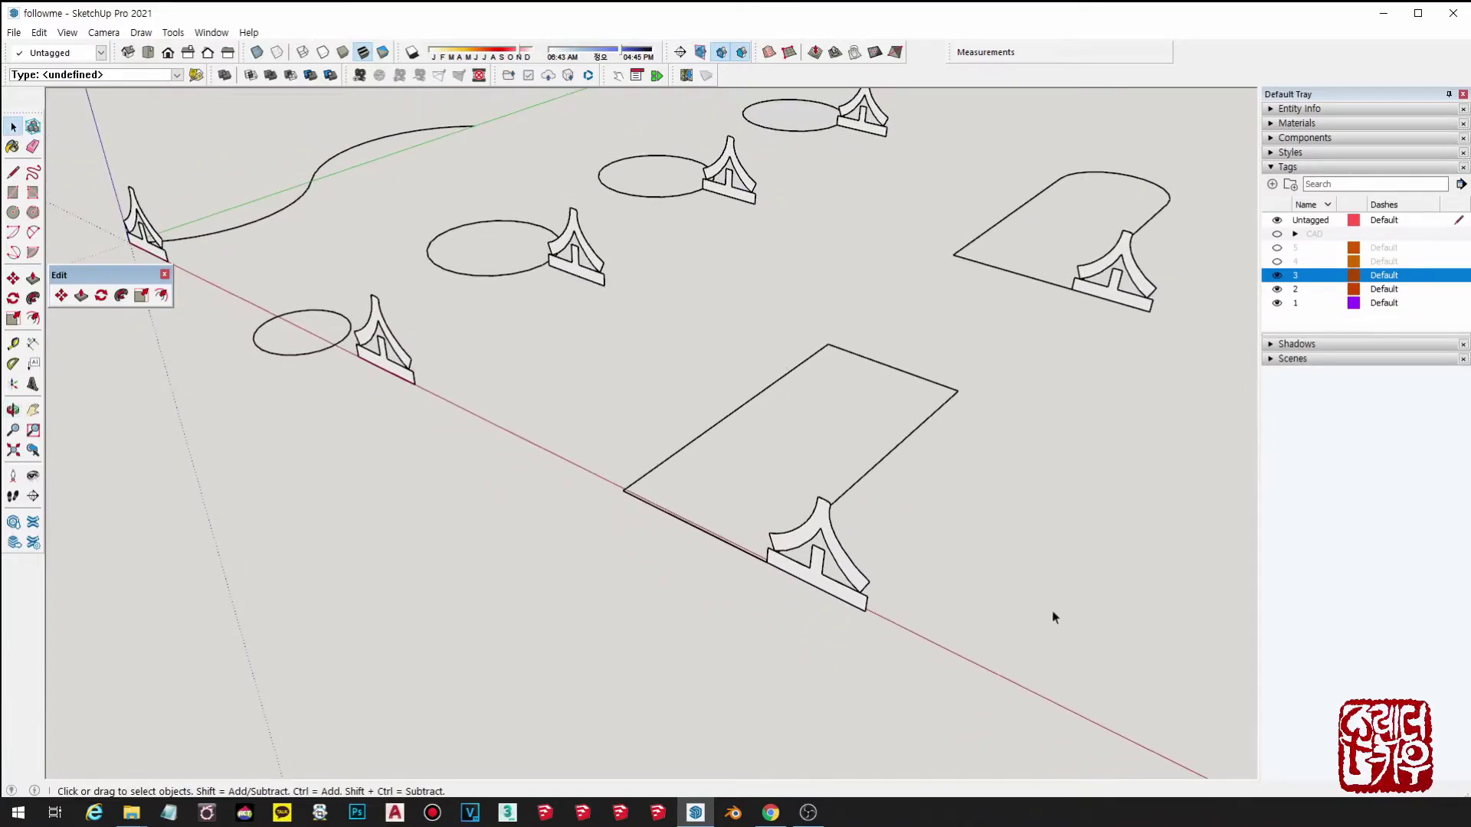
Step: Select the edges of the rectangular path and sweep the upper face of its roof profile around them with Follow Me
click(879, 362)
ctrl+drag(685, 555, 619, 426)
scroll(819, 535, up, 2)
key(shift+f)
click(829, 510)
middle_drag(972, 543, 794, 543)
scroll(845, 507, up, 2)
scroll(838, 516, up, 2)
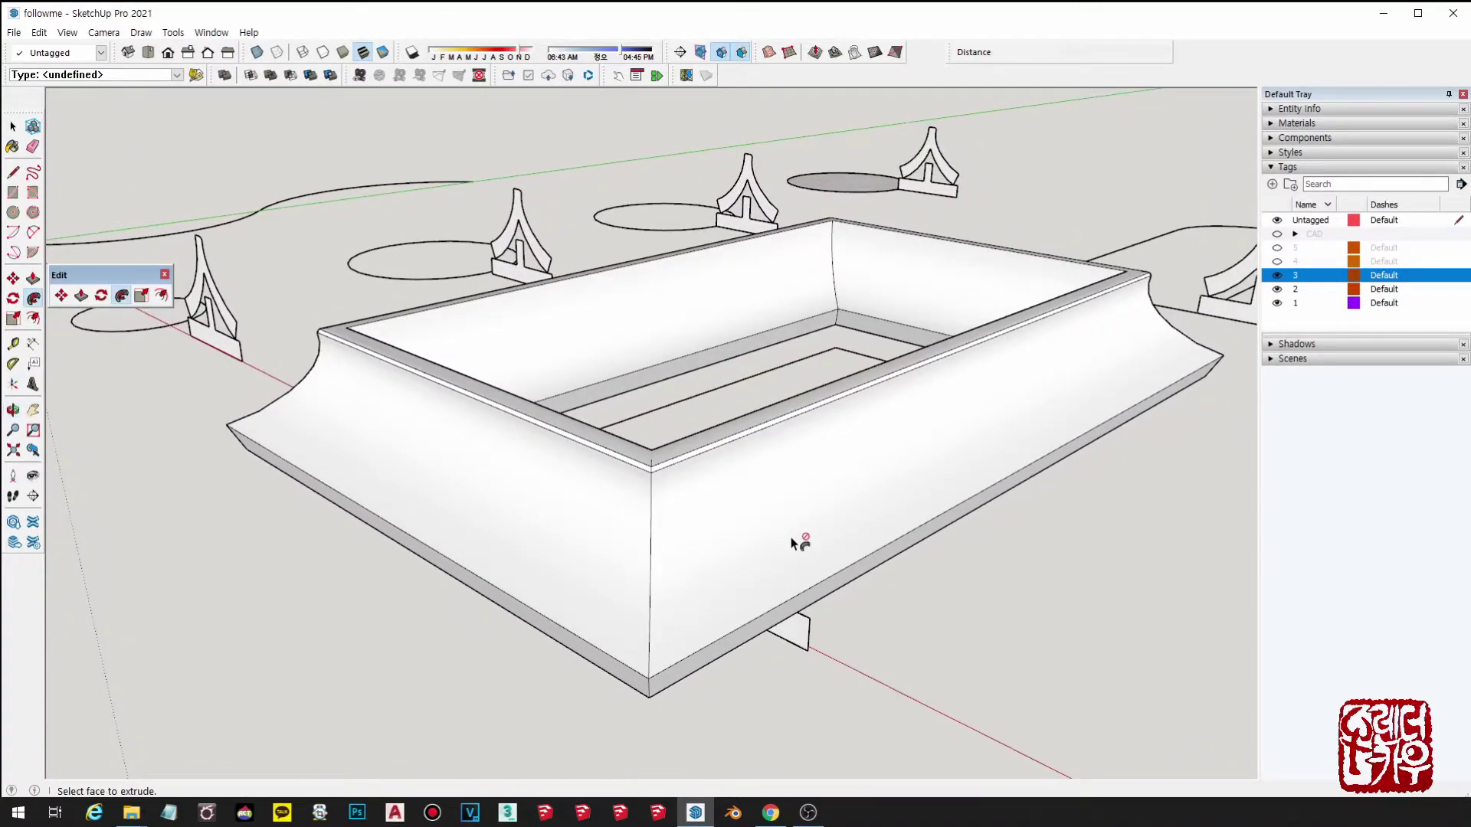
scroll(829, 493, down, 1)
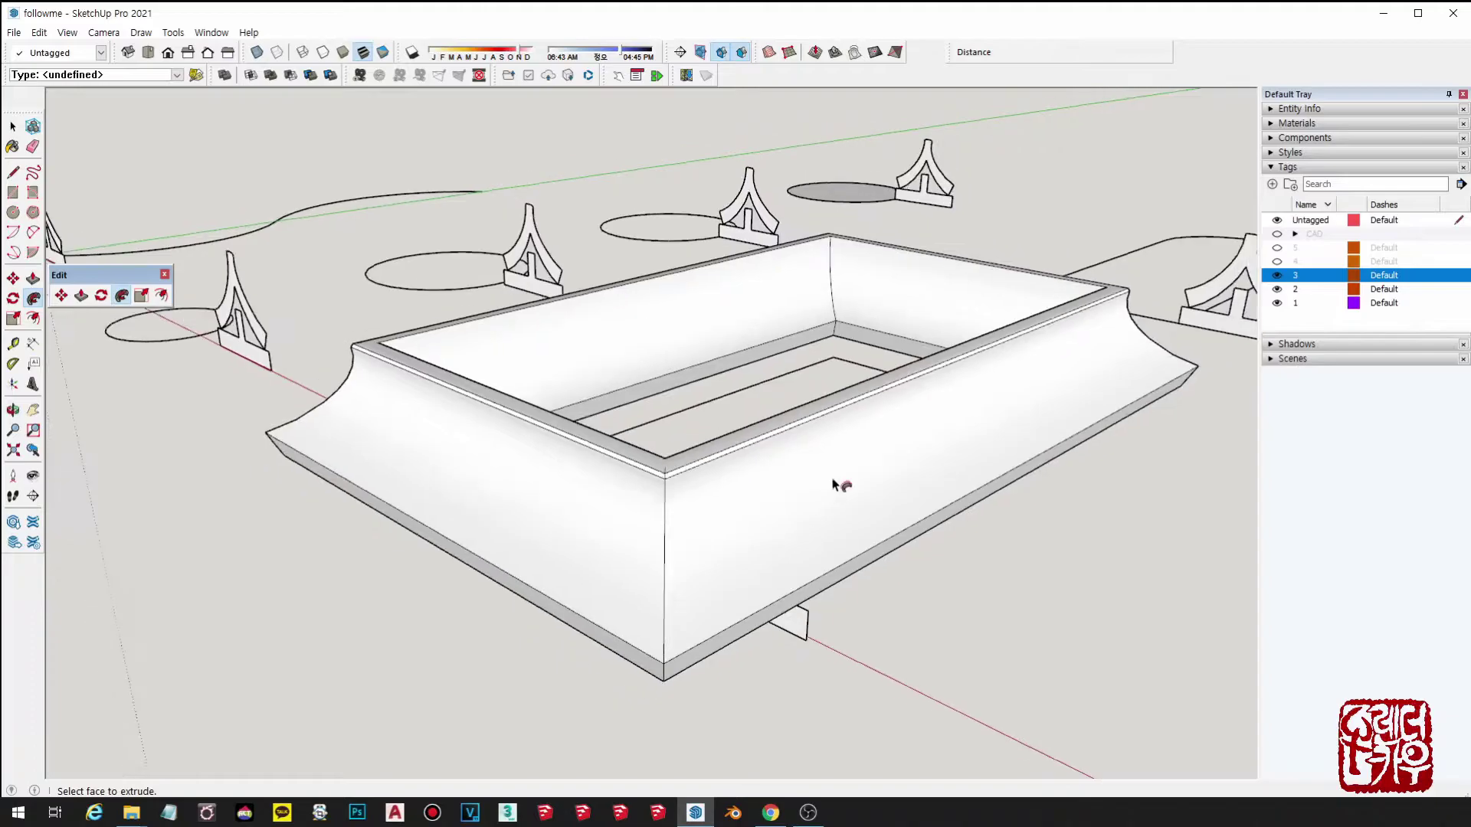
scroll(851, 457, down, 1)
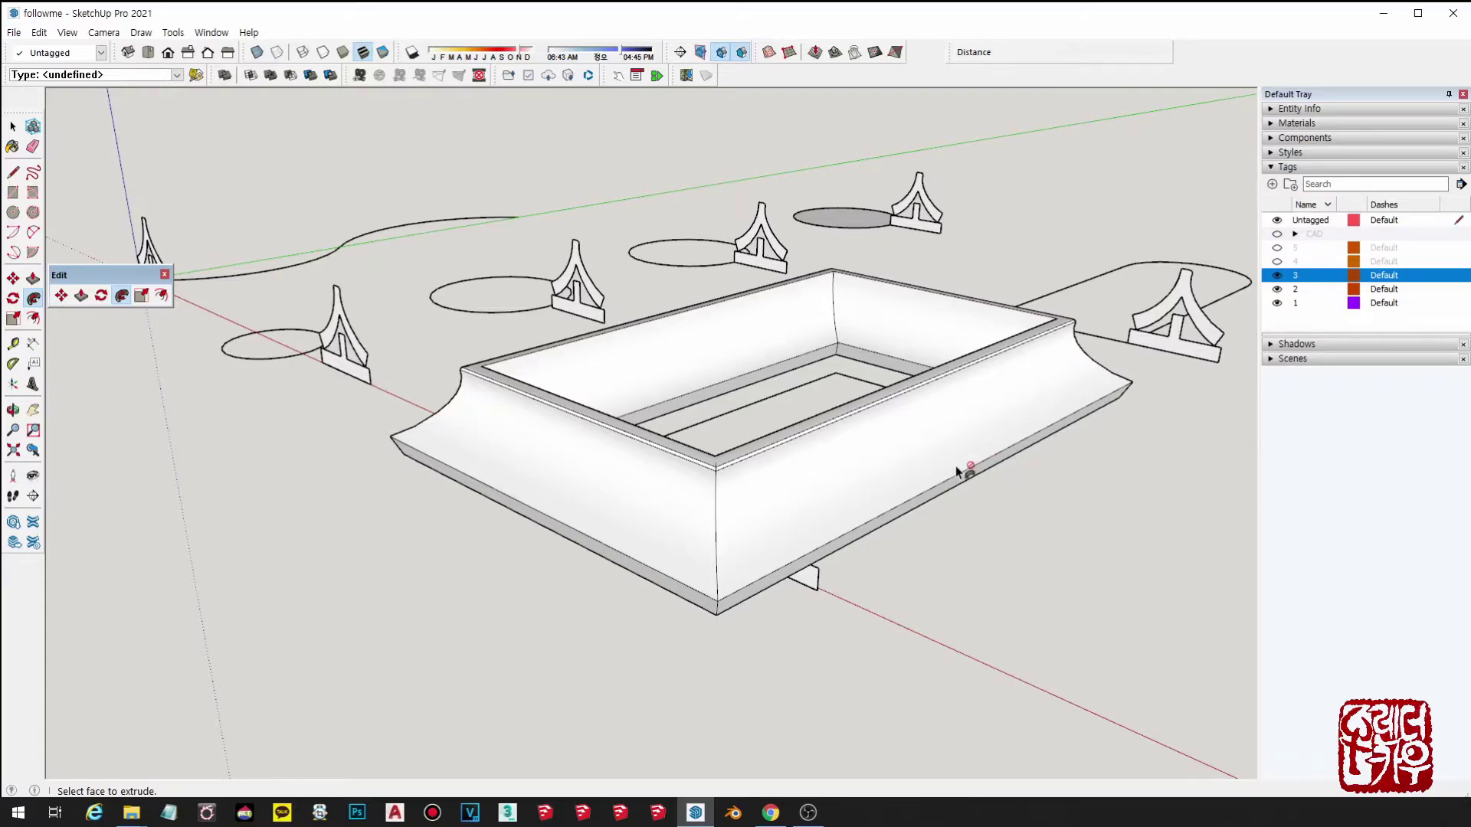
Step: Flatten the swept rectangular frame in height with Scale, and undo both the scaling and the sweep
key(space)
middle_drag(944, 457, 1005, 638)
scroll(994, 547, down, 3)
middle_drag(993, 546, 1015, 485)
triple_click(998, 468)
key(s)
drag(887, 405, 880, 450)
middle_drag(990, 426, 1133, 696)
key(space)
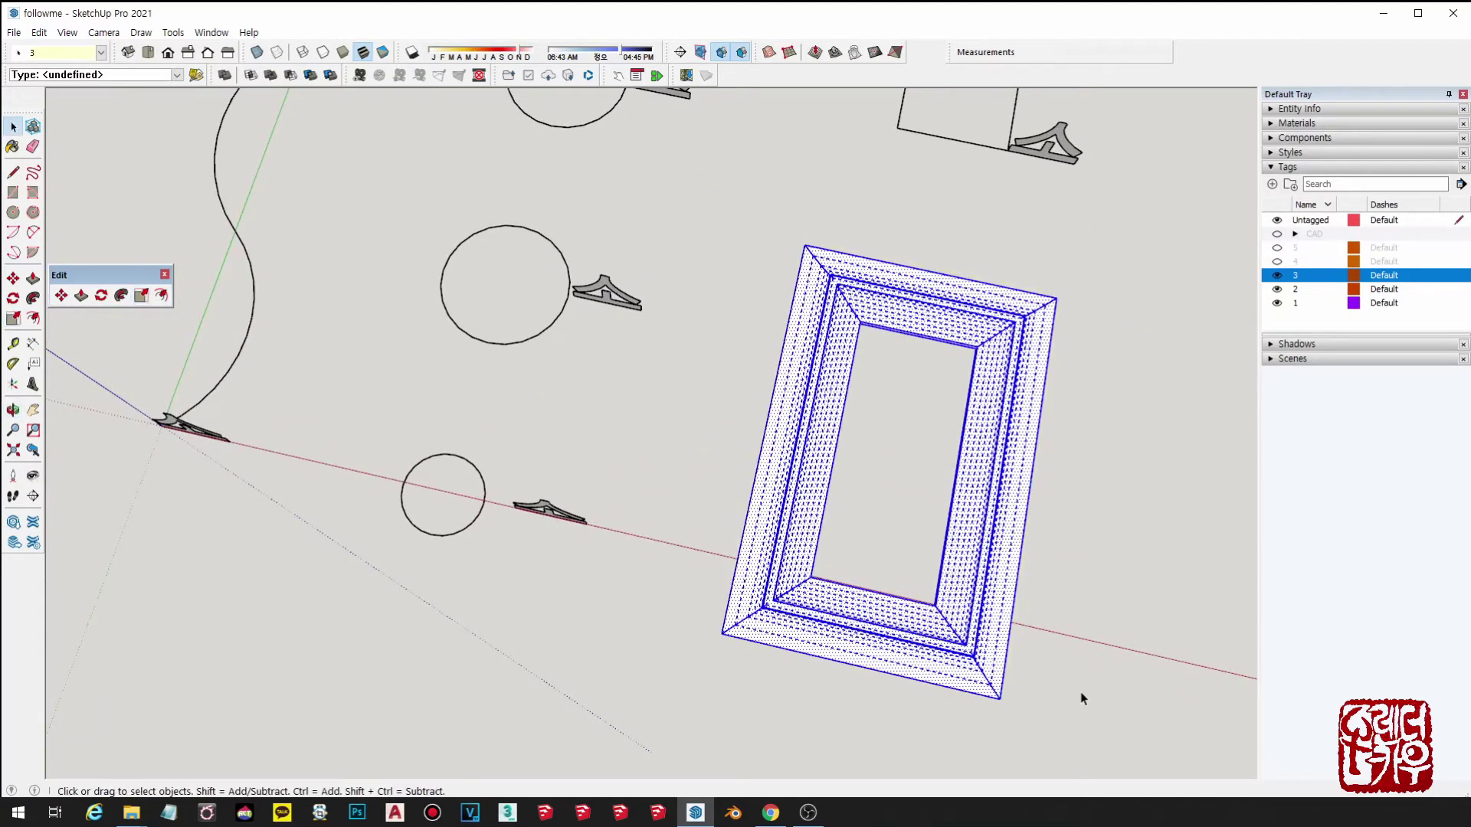
click(1032, 694)
middle_drag(1053, 492, 1024, 417)
key(ctrl+z)
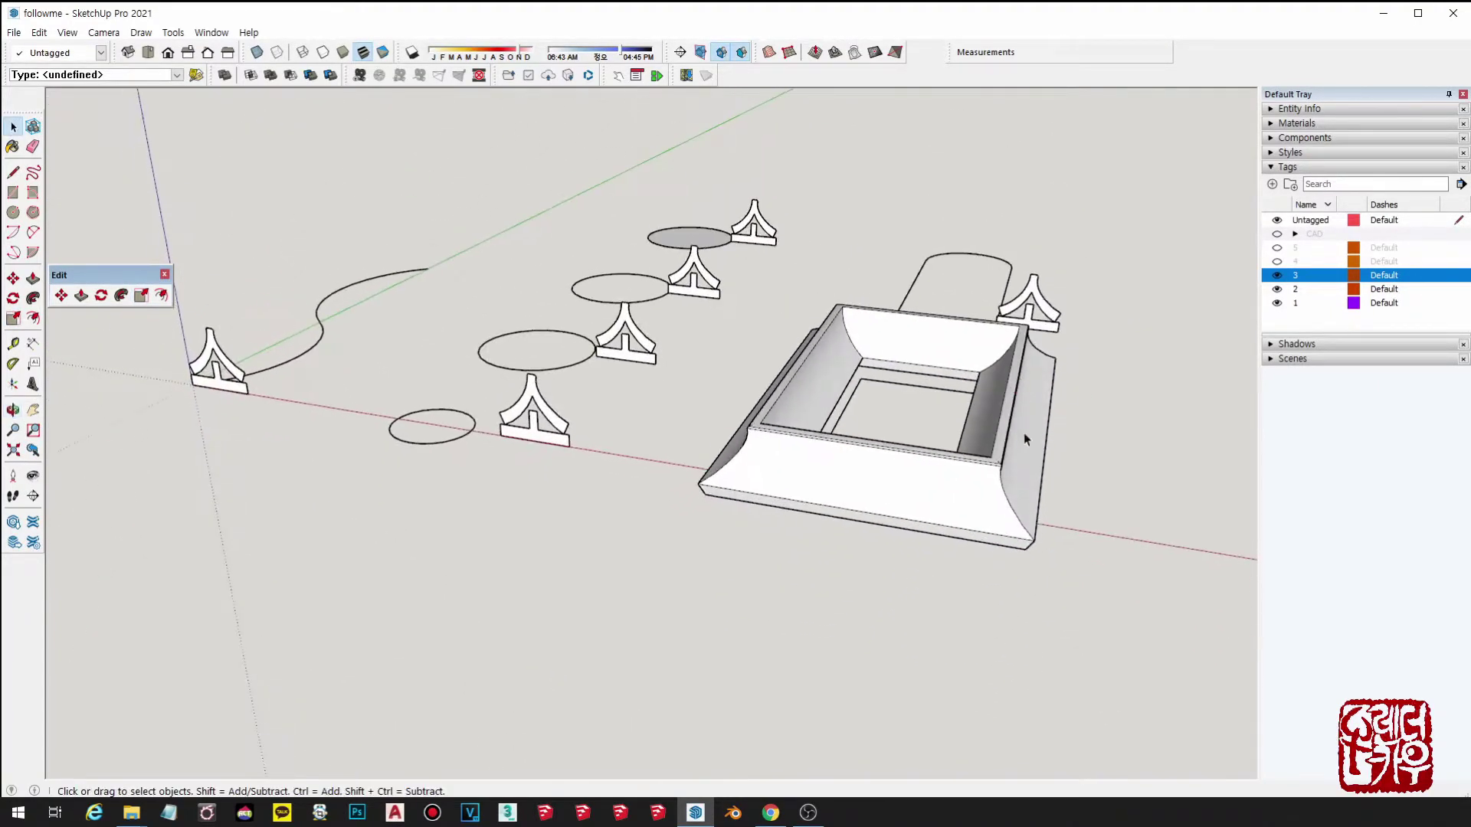
key(ctrl+z)
Step: Narrow the upper face of the rectangle's roof profile about its centre with Scale
scroll(995, 462, up, 4)
click(995, 462)
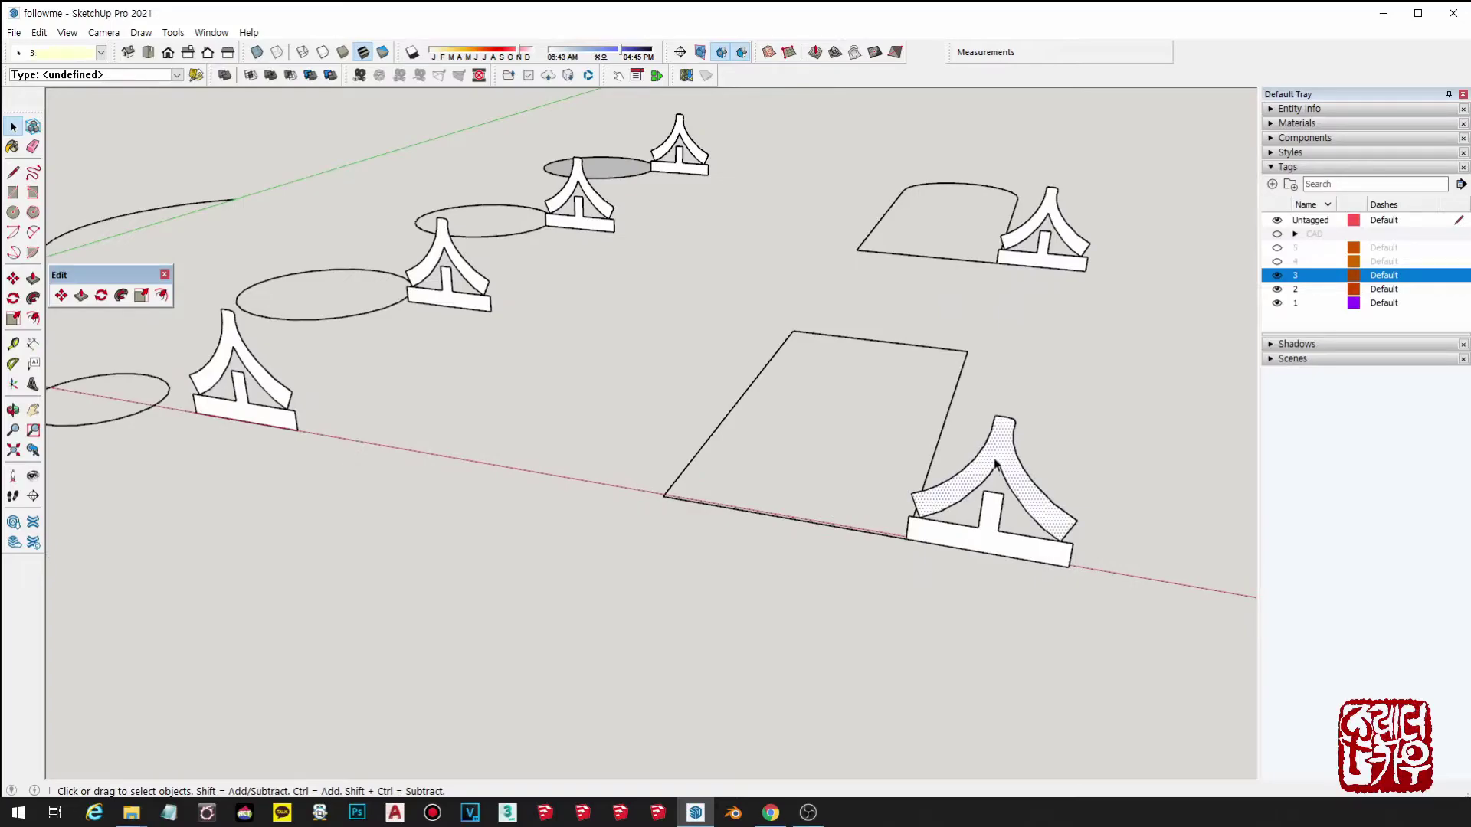
scroll(995, 463, up, 1)
key(s)
ctrl+drag(1102, 495, 1054, 488)
middle_drag(1056, 492, 959, 558)
key(space)
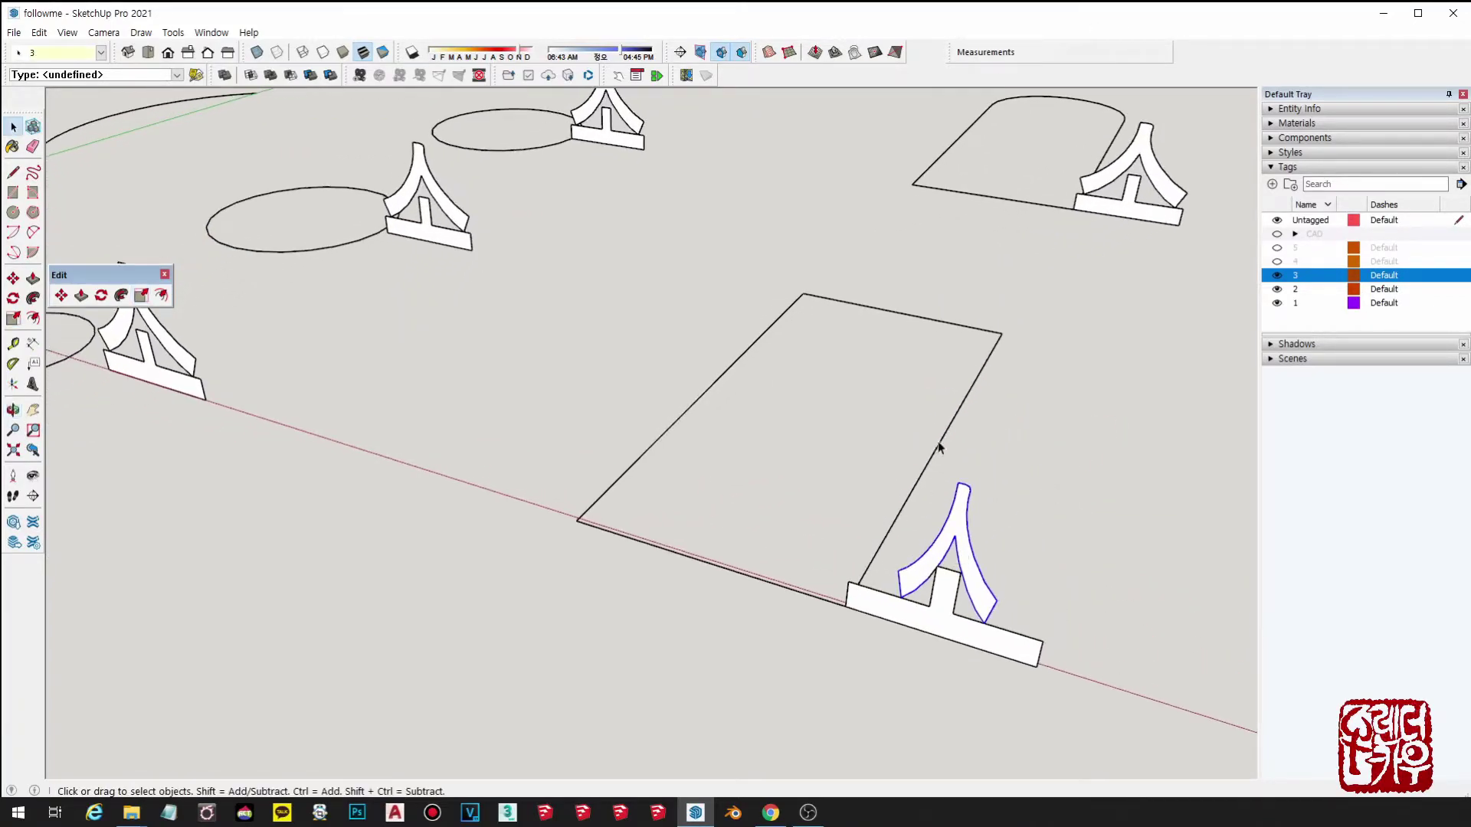
Step: Select the rectangle's edges and sweep the narrowed upper profile face around them with Follow Me
click(980, 373)
key(shift+f)
click(960, 513)
middle_drag(958, 512, 1077, 516)
key(space)
scroll(1078, 563, down, 2)
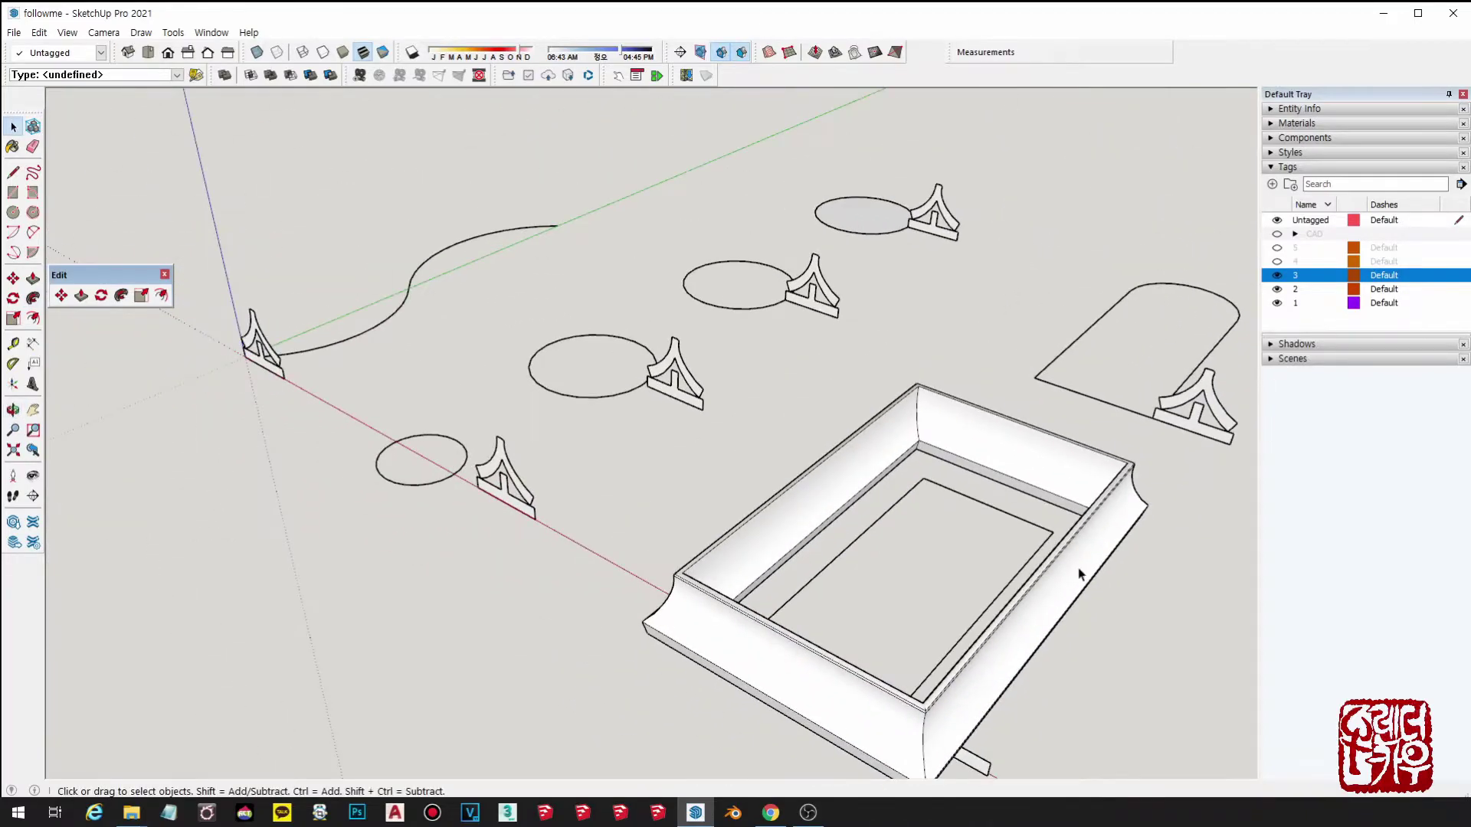
Step: Scale the whole swept frame along the blue axis to about 0.13, and adjust its height once more
triple_click(1078, 570)
shift+middle_drag(1078, 574, 1044, 464)
key(s)
drag(899, 398, 892, 468)
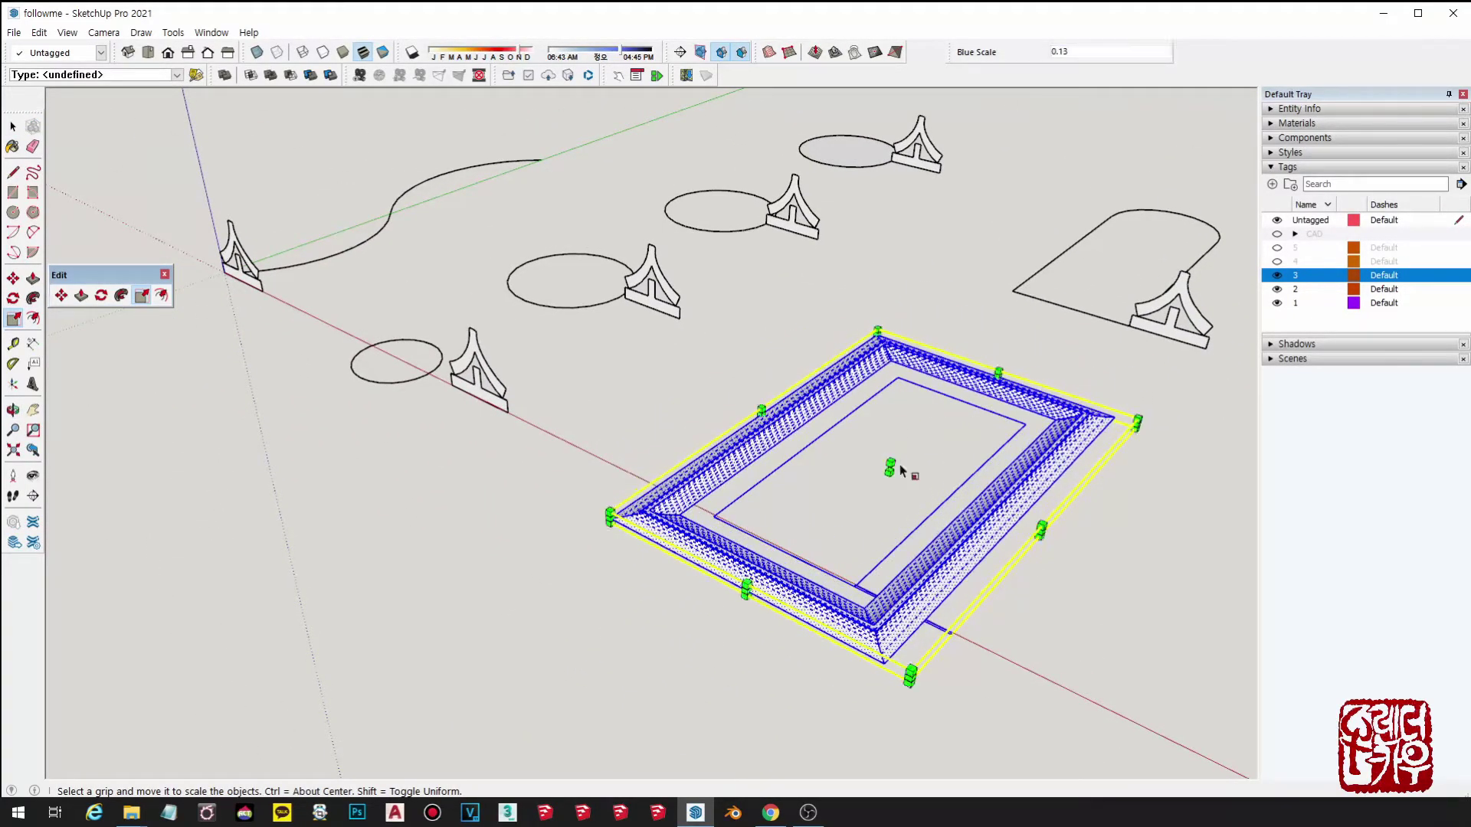
middle_drag(898, 468, 931, 492)
drag(907, 470, 906, 441)
key(space)
click(1077, 536)
middle_drag(1006, 471, 970, 500)
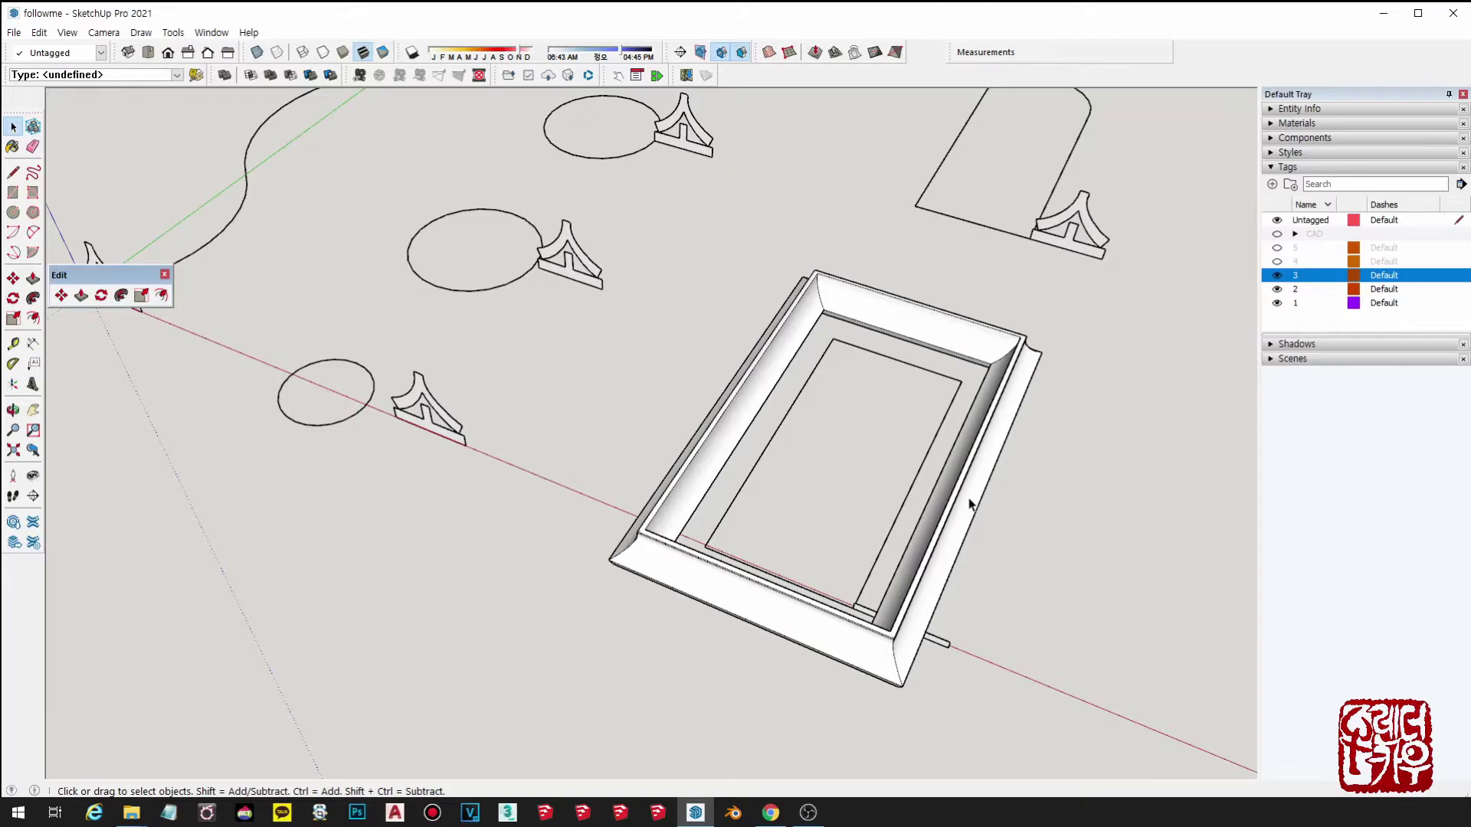
Step: Undo both height scalings and the sweep of the narrowed profile around the rectangle
scroll(969, 525, down, 2)
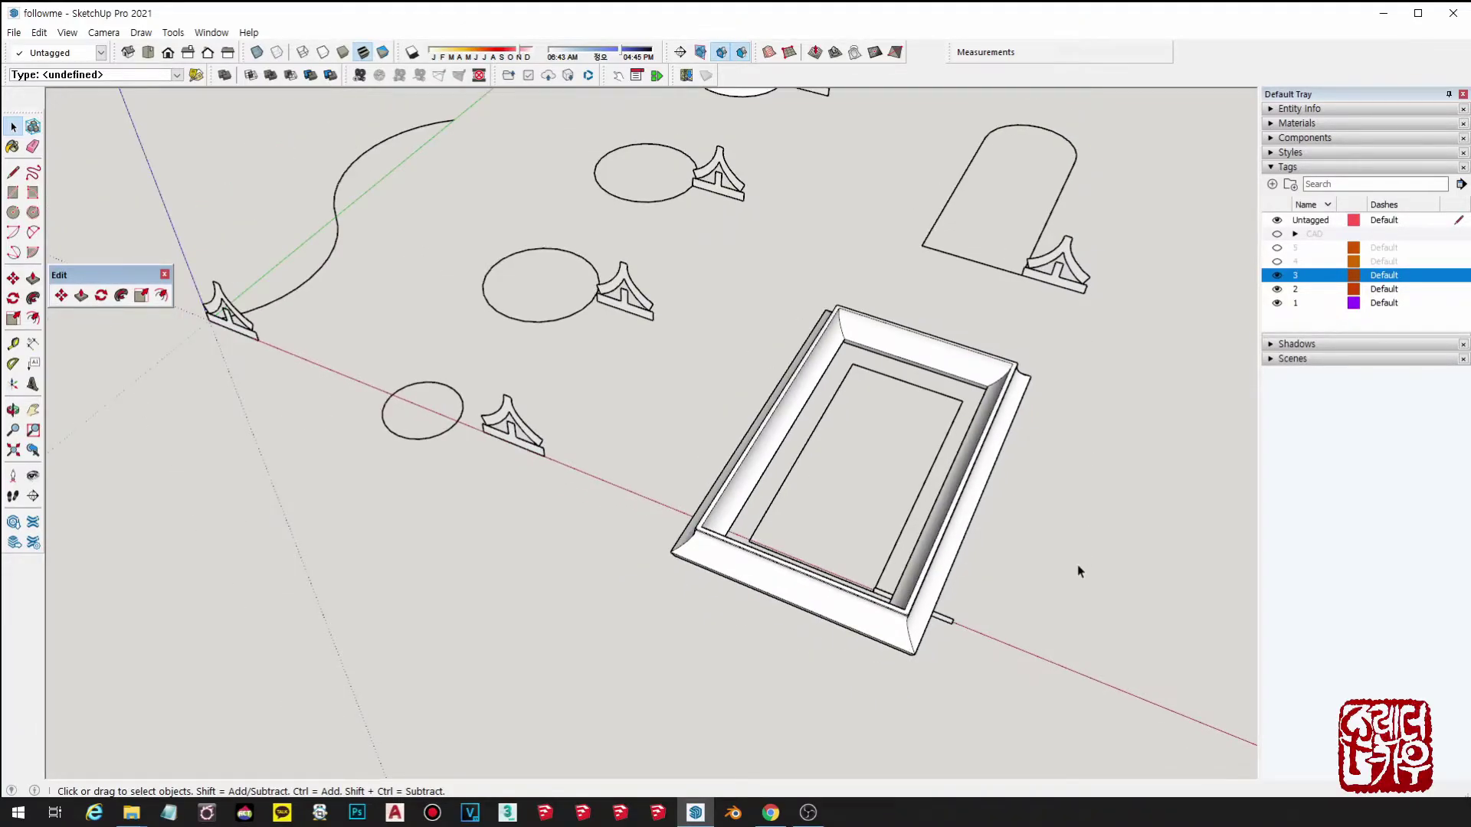
key(ctrl+z)
key(ctrl+z)
key(ctrl+z)
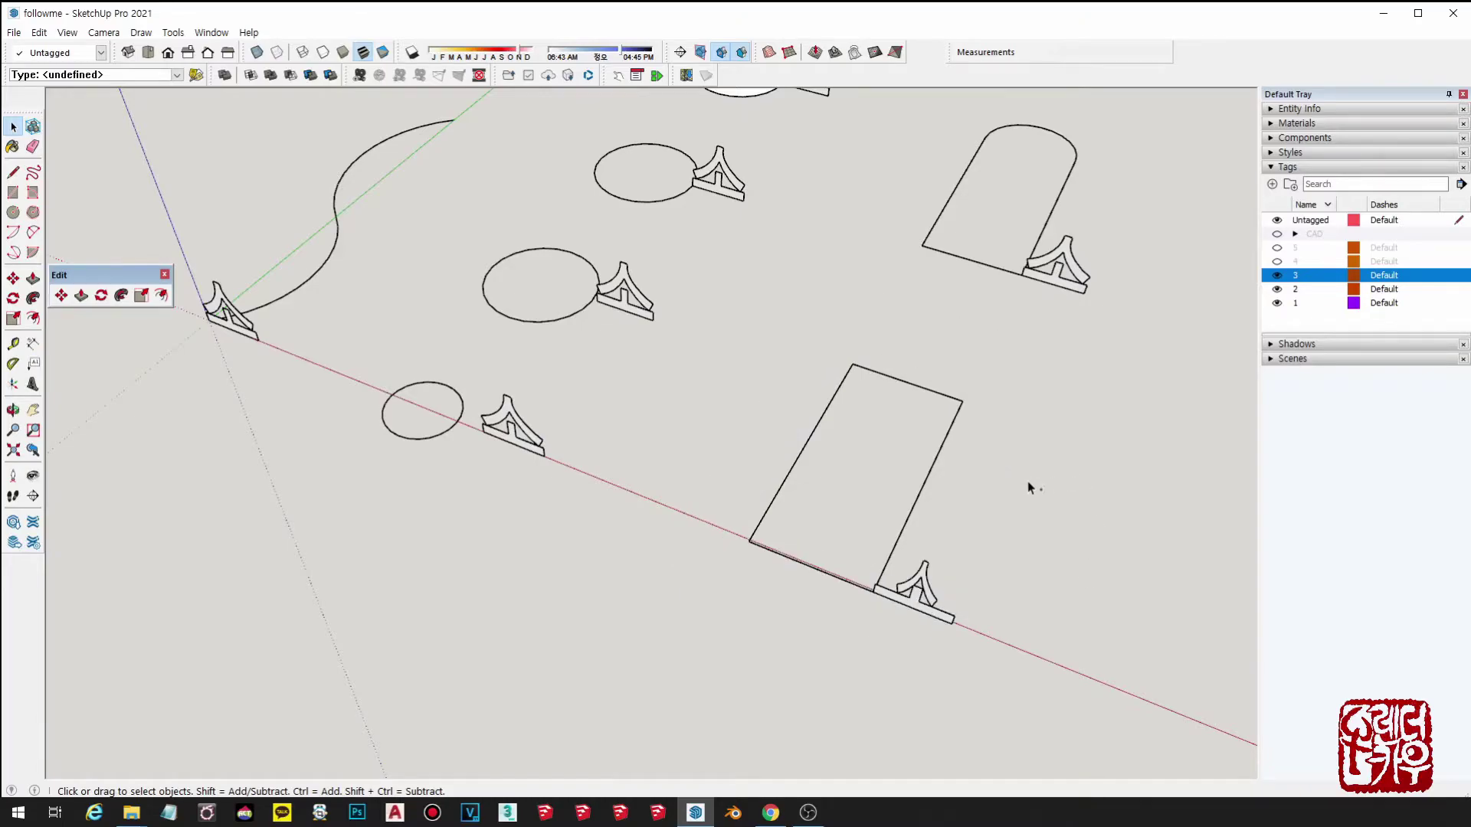
Step: Select the arch-shaped path and sweep the upper face of its roof profile along it with Follow Me
shift+middle_drag(1027, 484, 799, 545)
scroll(860, 306, up, 3)
middle_drag(861, 308, 965, 346)
drag(1161, 352, 856, 194)
middle_drag(937, 404, 896, 365)
key(shift+f)
click(989, 396)
scroll(988, 396, down, 1)
scroll(989, 446, down, 3)
scroll(946, 415, up, 5)
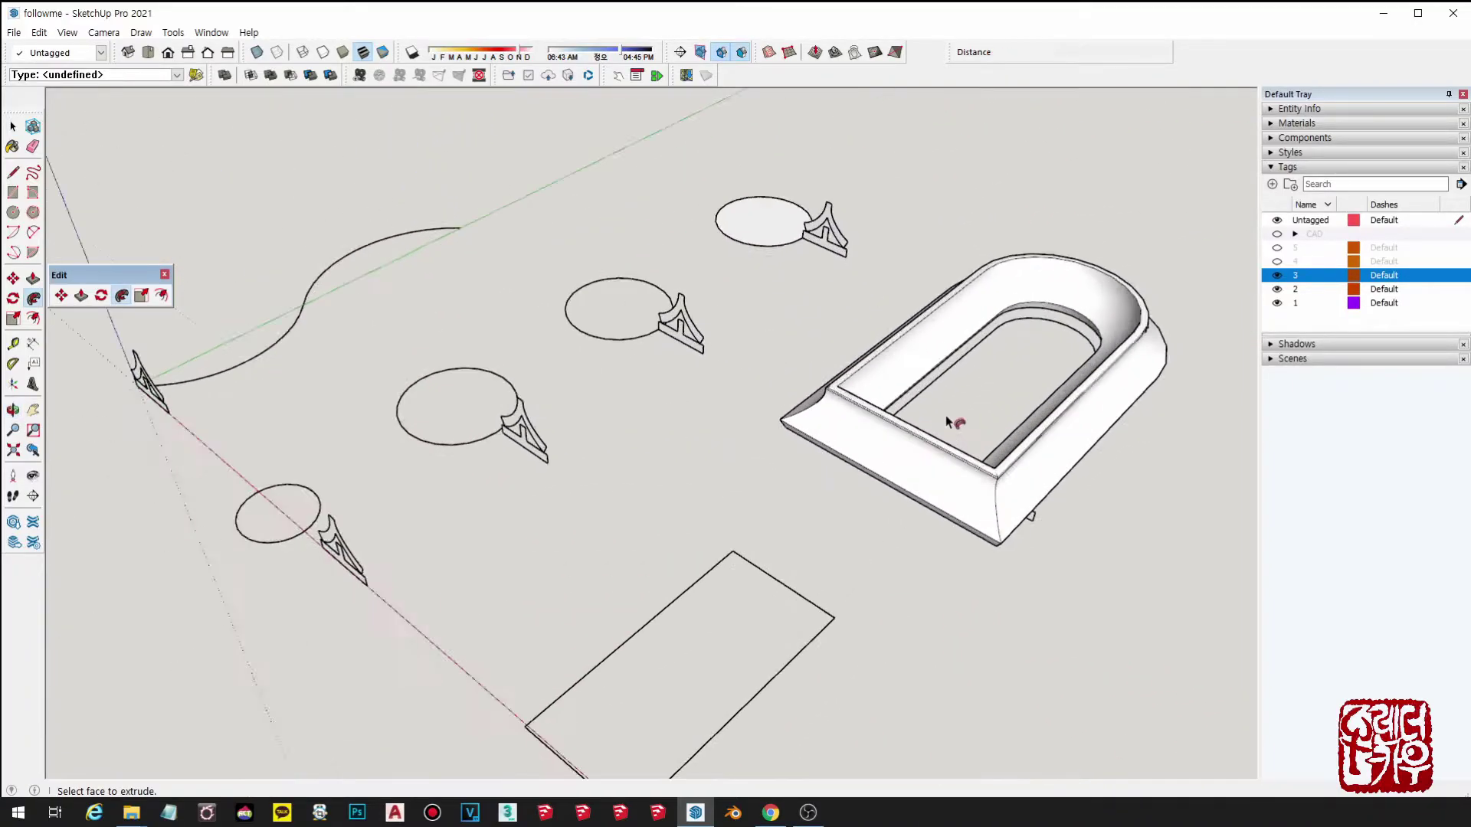
Step: Draw a line between the inner top corners at the straight end of the arch-shaped sweep, and undo the line and the sweep
key(l)
click(757, 366)
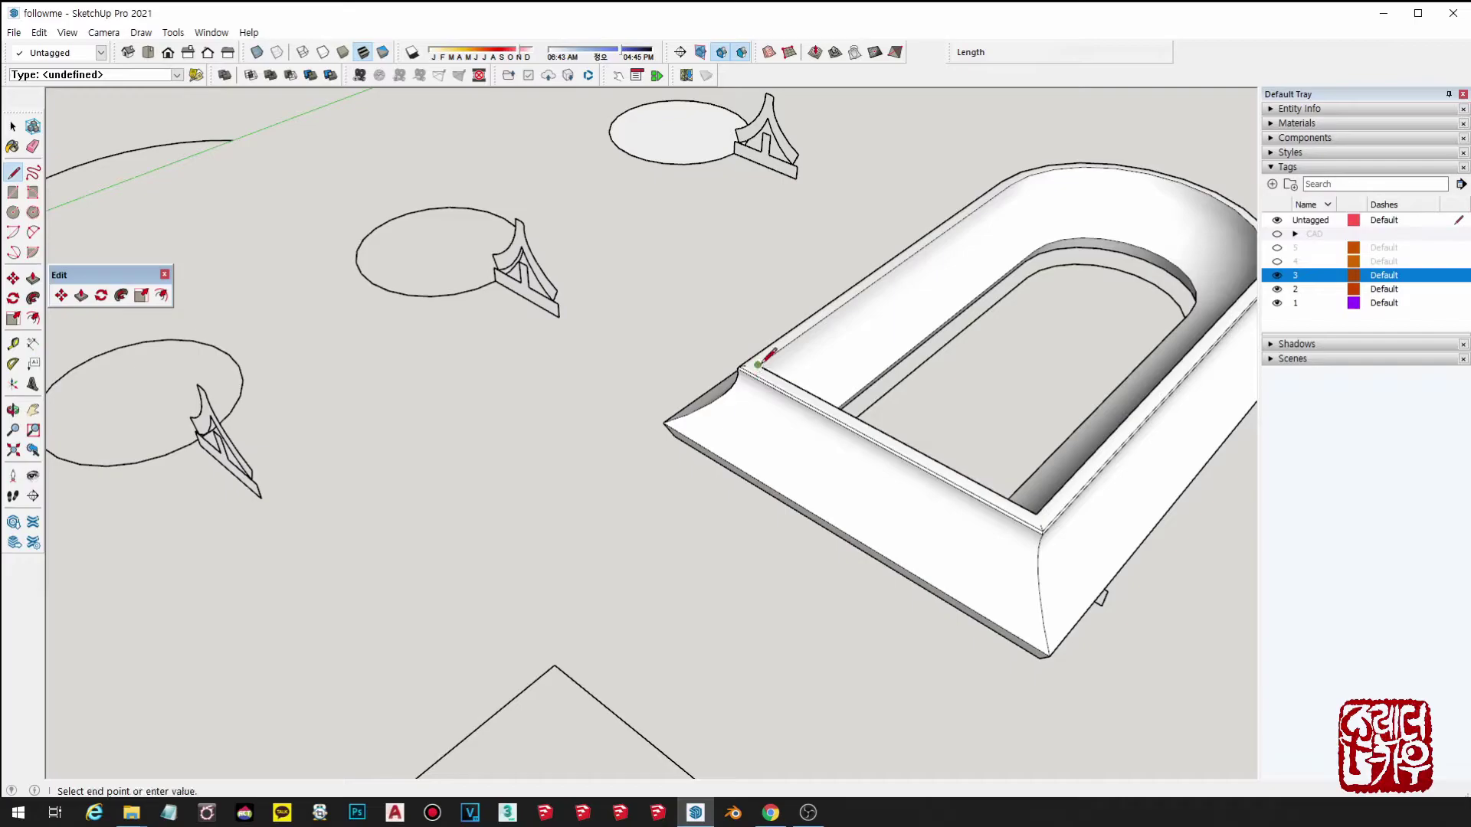
click(1038, 514)
scroll(1040, 512, down, 2)
scroll(1039, 511, down, 3)
shift+middle_drag(1036, 509, 869, 320)
scroll(991, 230, down, 4)
key(ctrl+z)
middle_drag(1003, 261, 882, 451)
key(ctrl+z)
Step: Select the two long sides and arc of the arch-shaped path, and sweep the upper roof face along them with Follow Me
scroll(961, 489, up, 3)
middle_drag(881, 451, 956, 381)
drag(1140, 330, 930, 328)
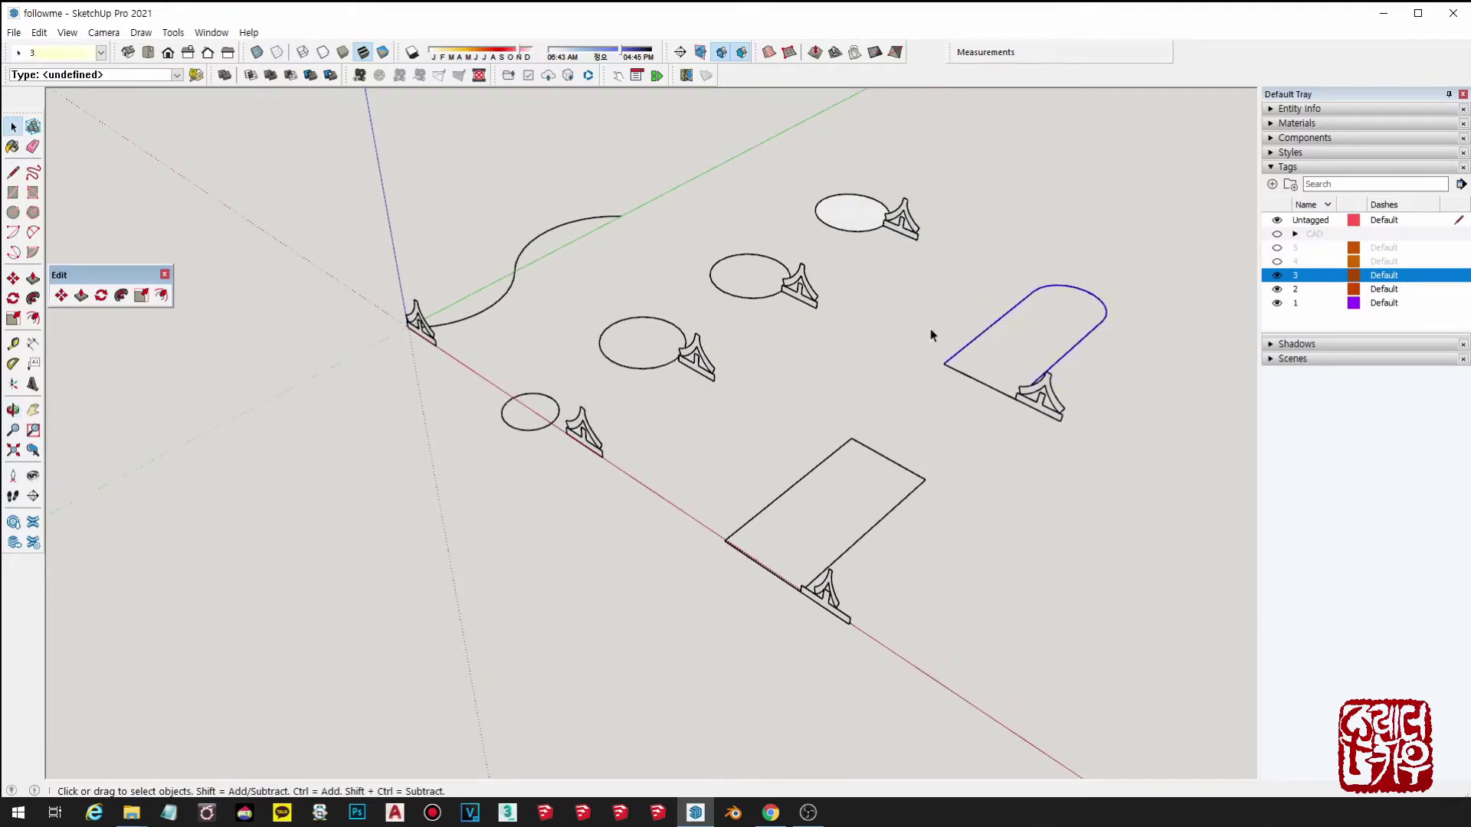
scroll(1018, 408, up, 1)
scroll(1018, 408, up, 1)
drag(1156, 329, 949, 183)
click(122, 294)
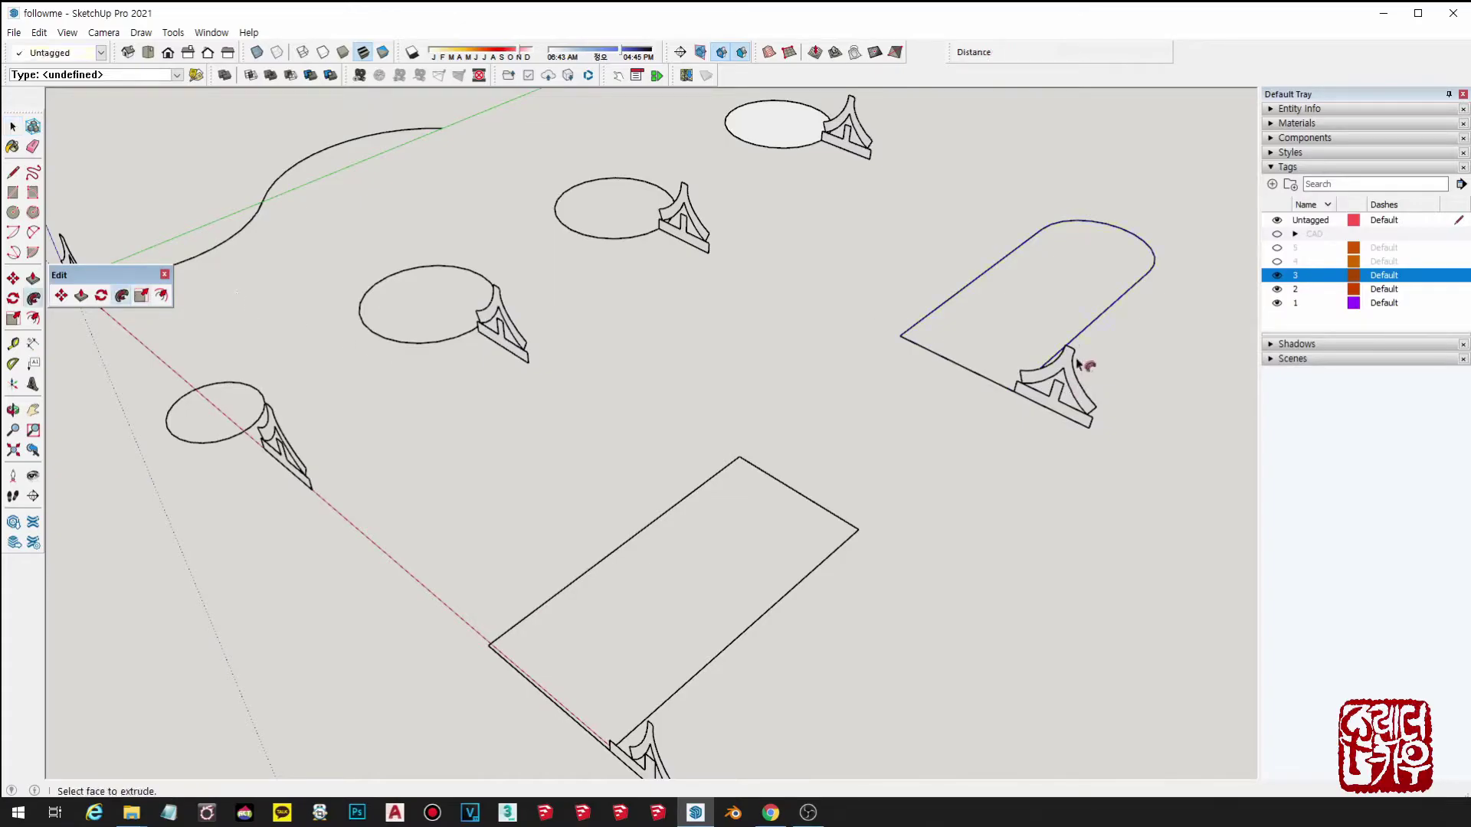
click(1072, 359)
Step: Examine the open ends of the U-shaped roof sweep and the path edges beneath it
middle_drag(862, 234, 951, 387)
drag(939, 358, 938, 355)
scroll(964, 317, up, 1)
click(964, 301)
middle_drag(964, 301, 1061, 257)
scroll(1157, 349, down, 2)
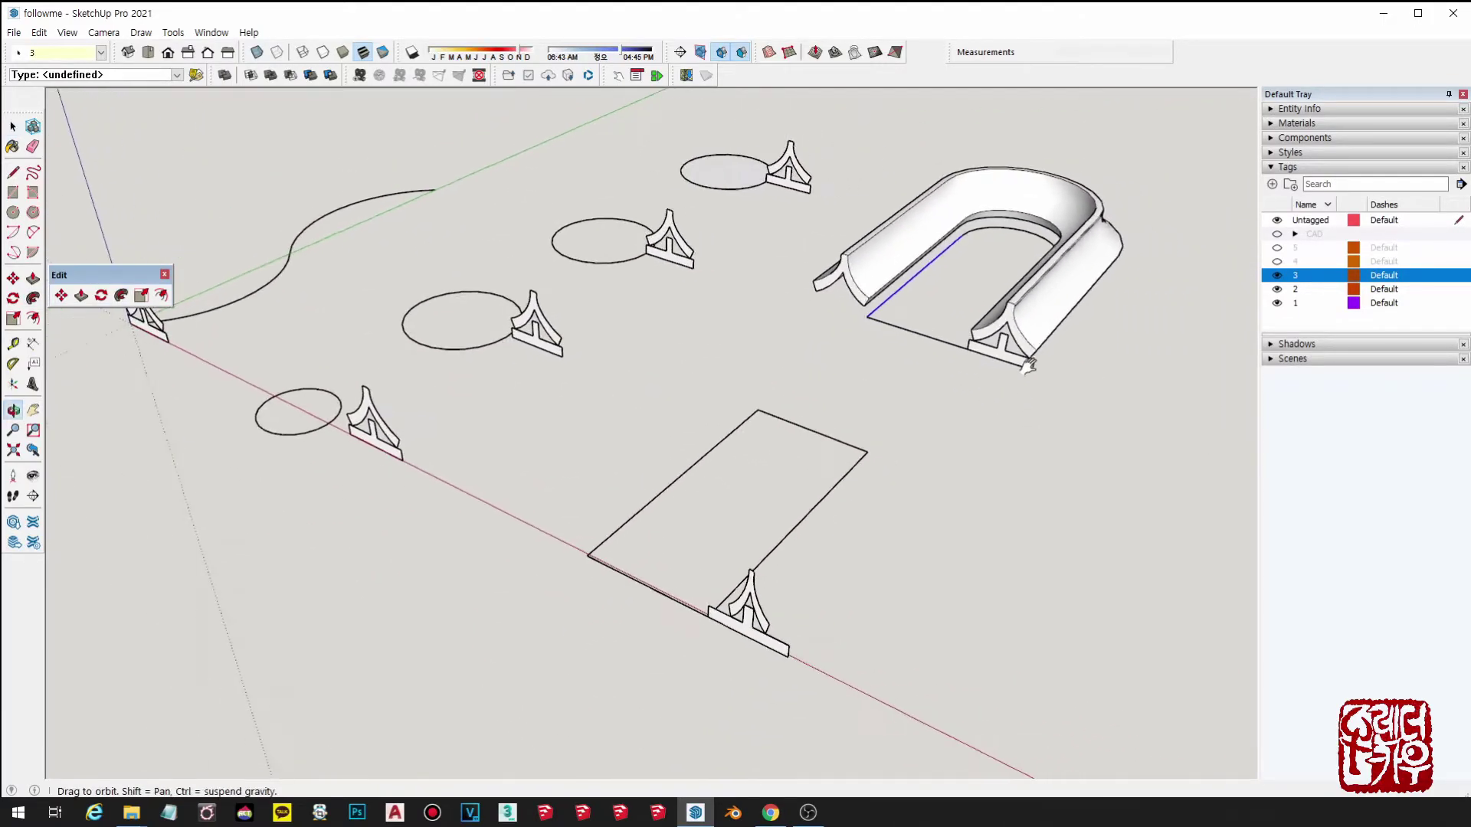
click(1088, 389)
scroll(1119, 375, down, 2)
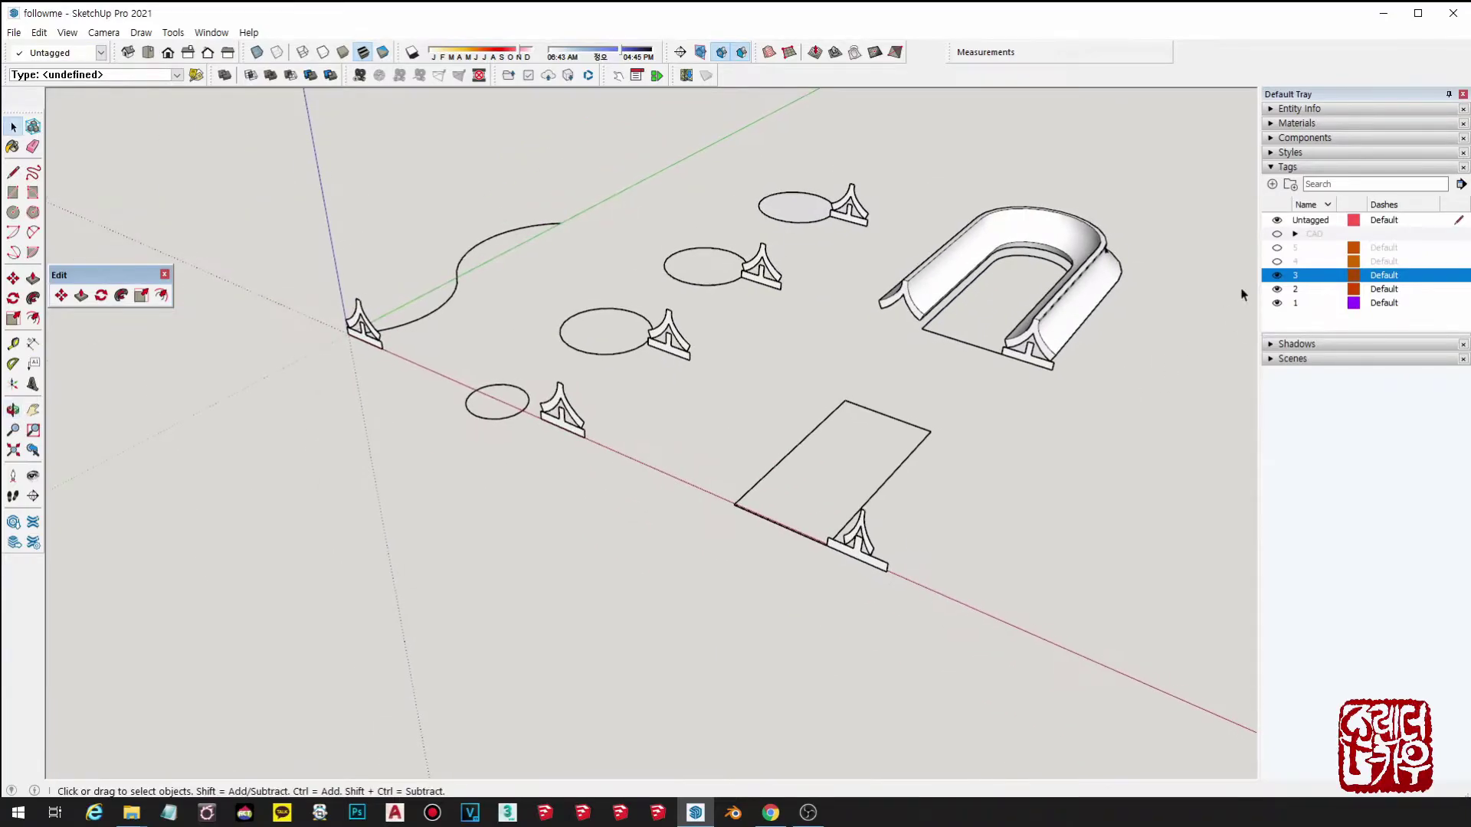
Step: Make tag 4 visible to bring in the circle and its curved jar profile
click(1277, 262)
scroll(1186, 345, down, 2)
shift+middle_drag(1074, 445, 944, 427)
scroll(849, 495, up, 2)
scroll(847, 490, up, 2)
shift+middle_drag(843, 471, 894, 571)
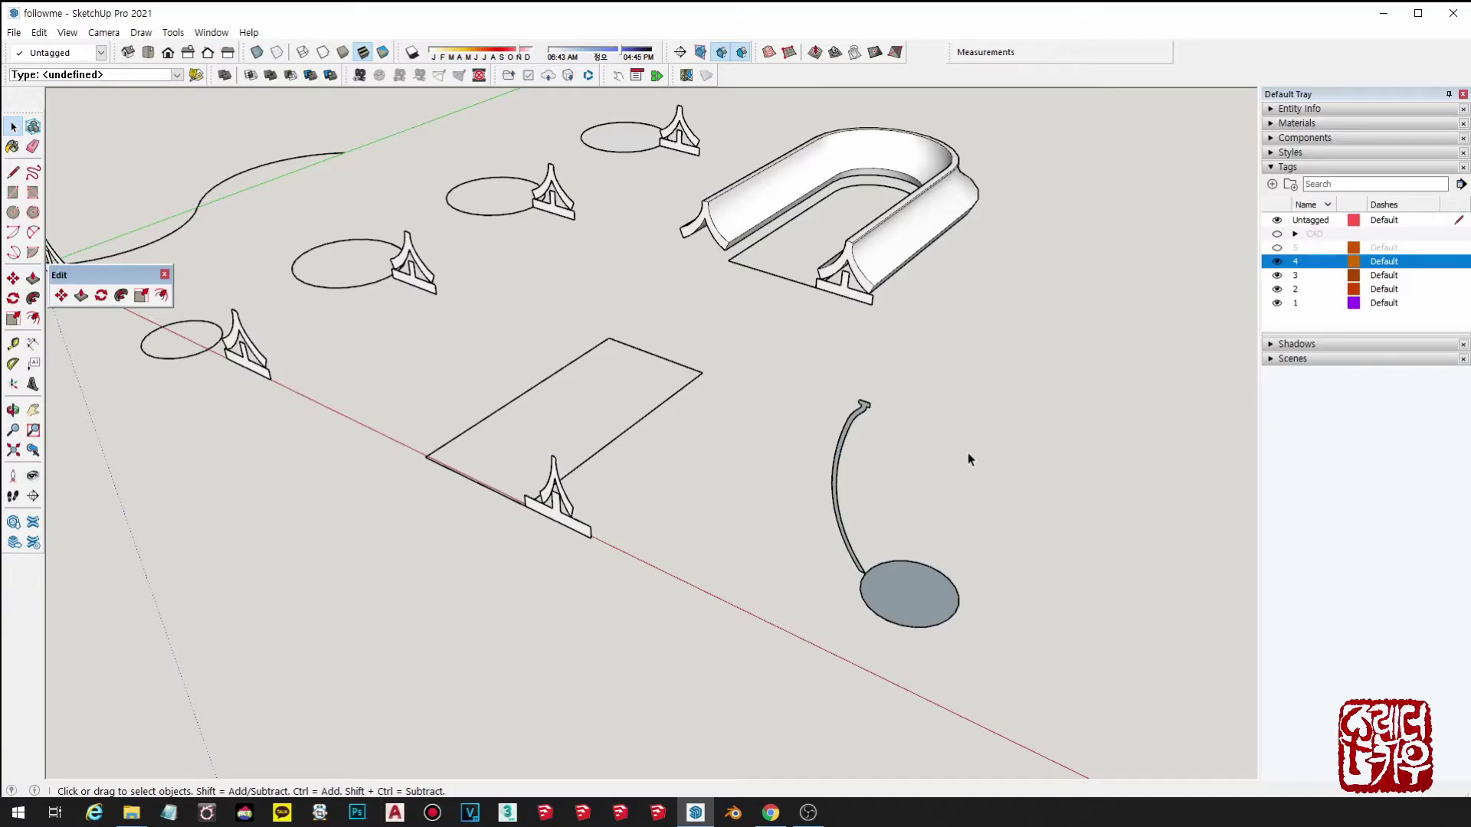
scroll(968, 453, down, 1)
shift+middle_drag(951, 504, 882, 416)
scroll(886, 431, up, 2)
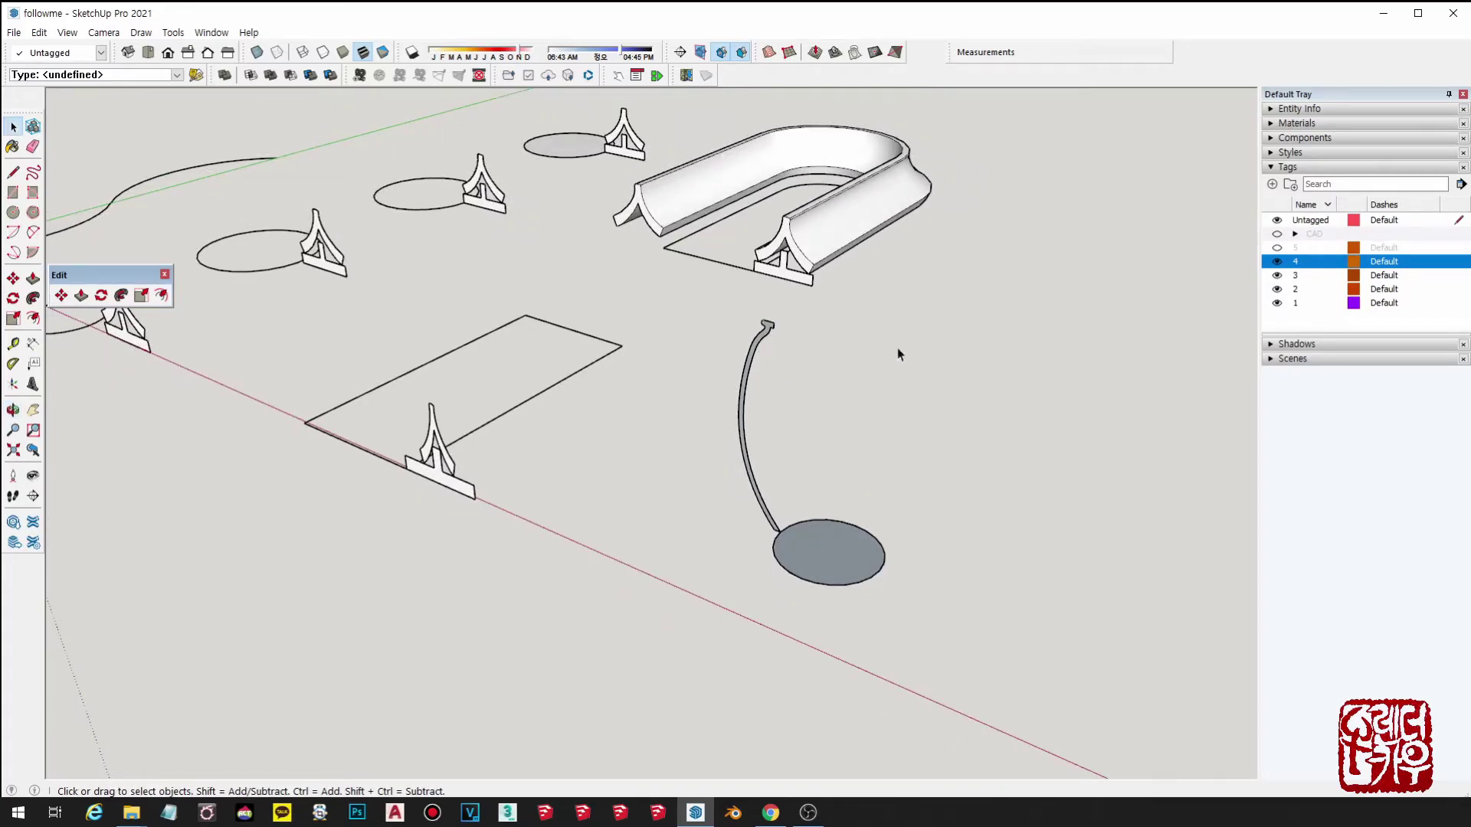
Step: Select the circular face and sweep the curved jar profile around it with Follow Me
click(826, 550)
scroll(826, 550, up, 2)
key(shift+f)
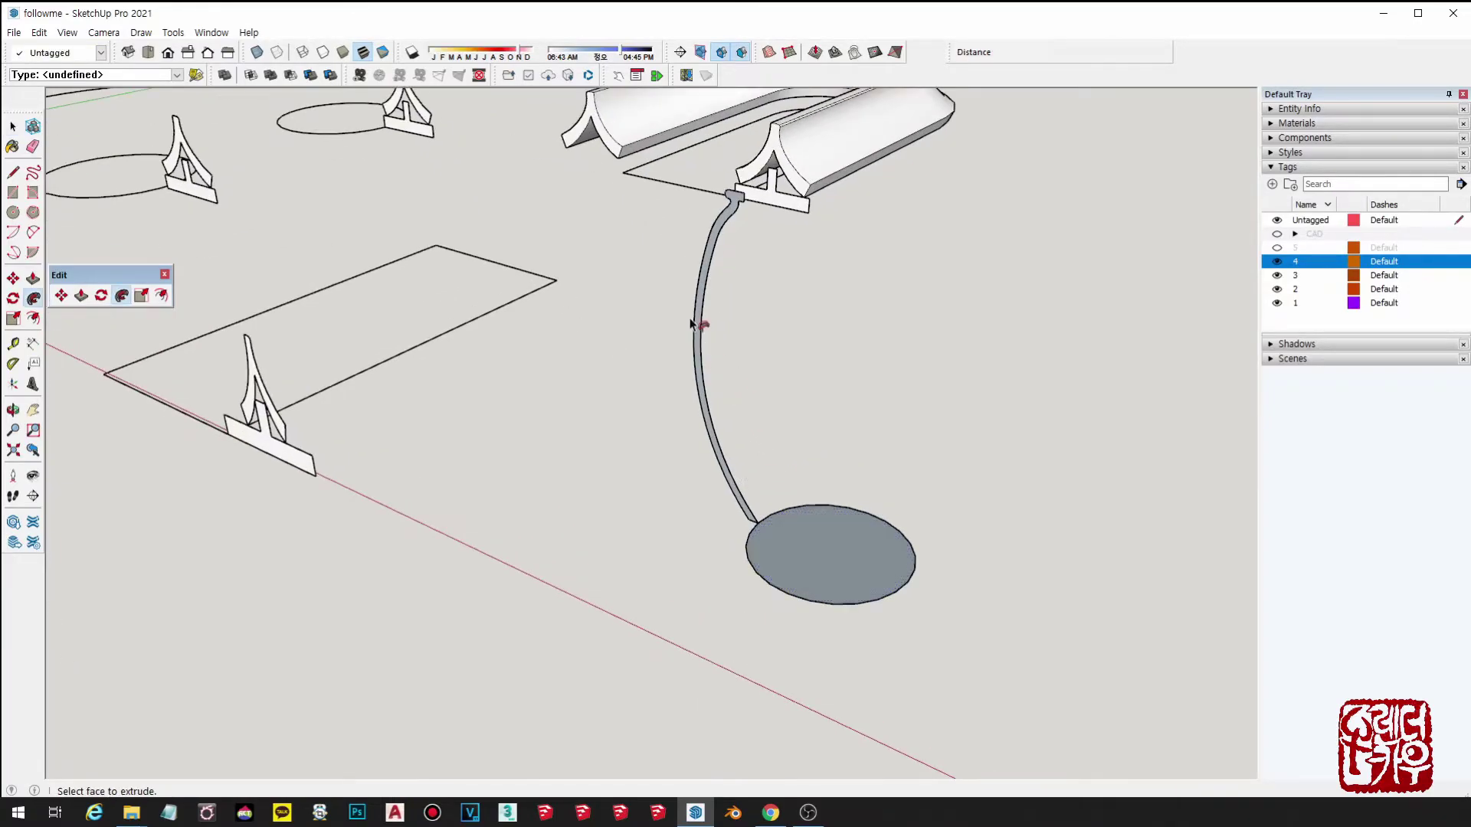
click(705, 357)
scroll(713, 366, down, 3)
middle_drag(831, 489, 860, 452)
Step: Make tag 5 visible and examine the jar photo and finished jar next to the swept jar
click(1276, 249)
middle_drag(997, 454, 1020, 555)
scroll(889, 500, up, 2)
mouse_move(889, 502)
middle_down()
mouse_move(904, 452)
mouse_move(1044, 483)
mouse_move(949, 494)
mouse_move(928, 438)
mouse_move(894, 534)
mouse_move(901, 521)
middle_up()
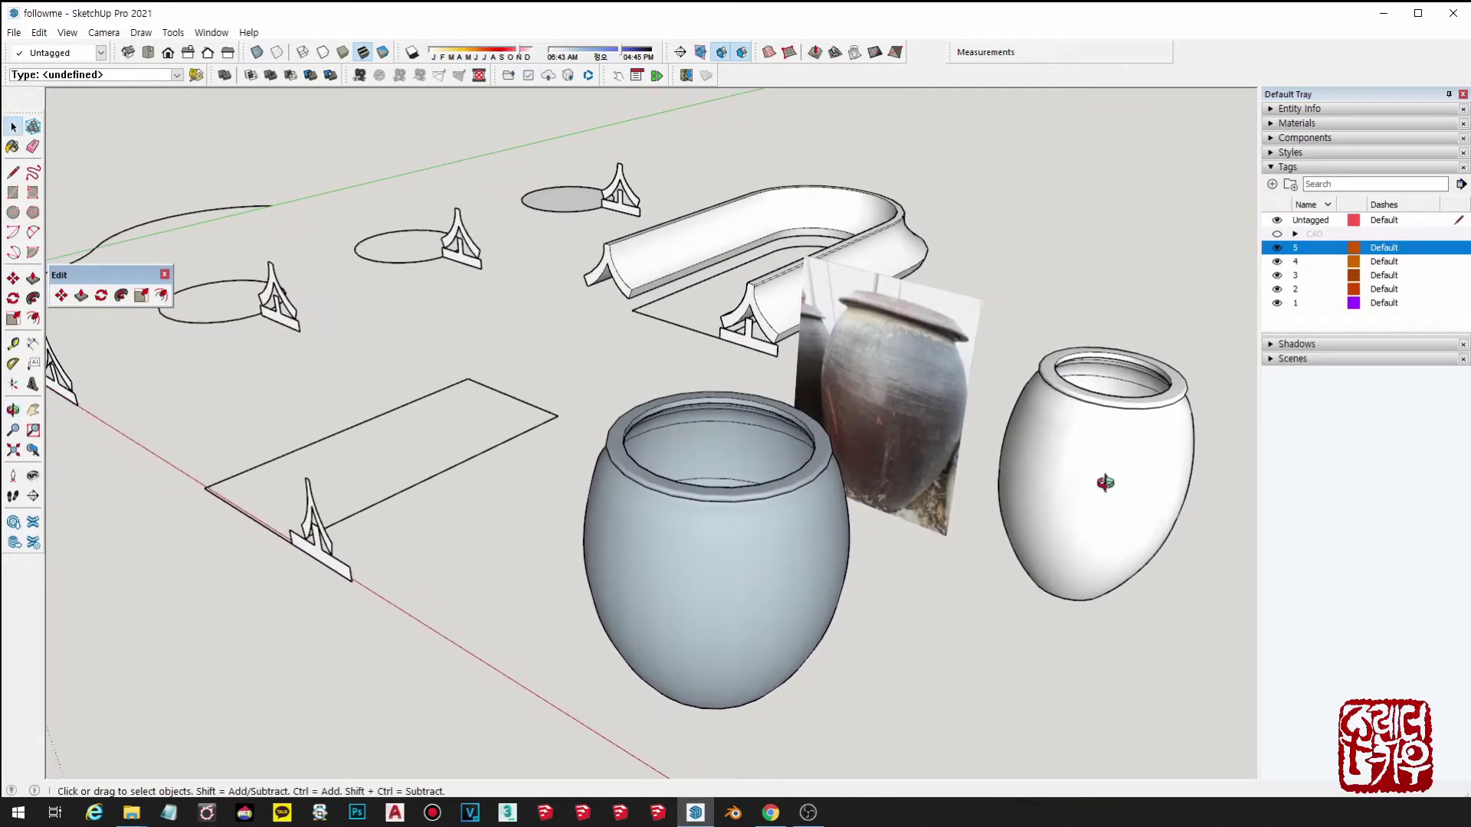
scroll(1111, 492, up, 1)
scroll(771, 564, down, 1)
scroll(1033, 524, up, 3)
middle_drag(1034, 524, 866, 418)
Step: Try reversing all the faces of the newly swept jar, and undo the reversal
triple_click(315, 578)
scroll(347, 576, down, 3)
key(r)
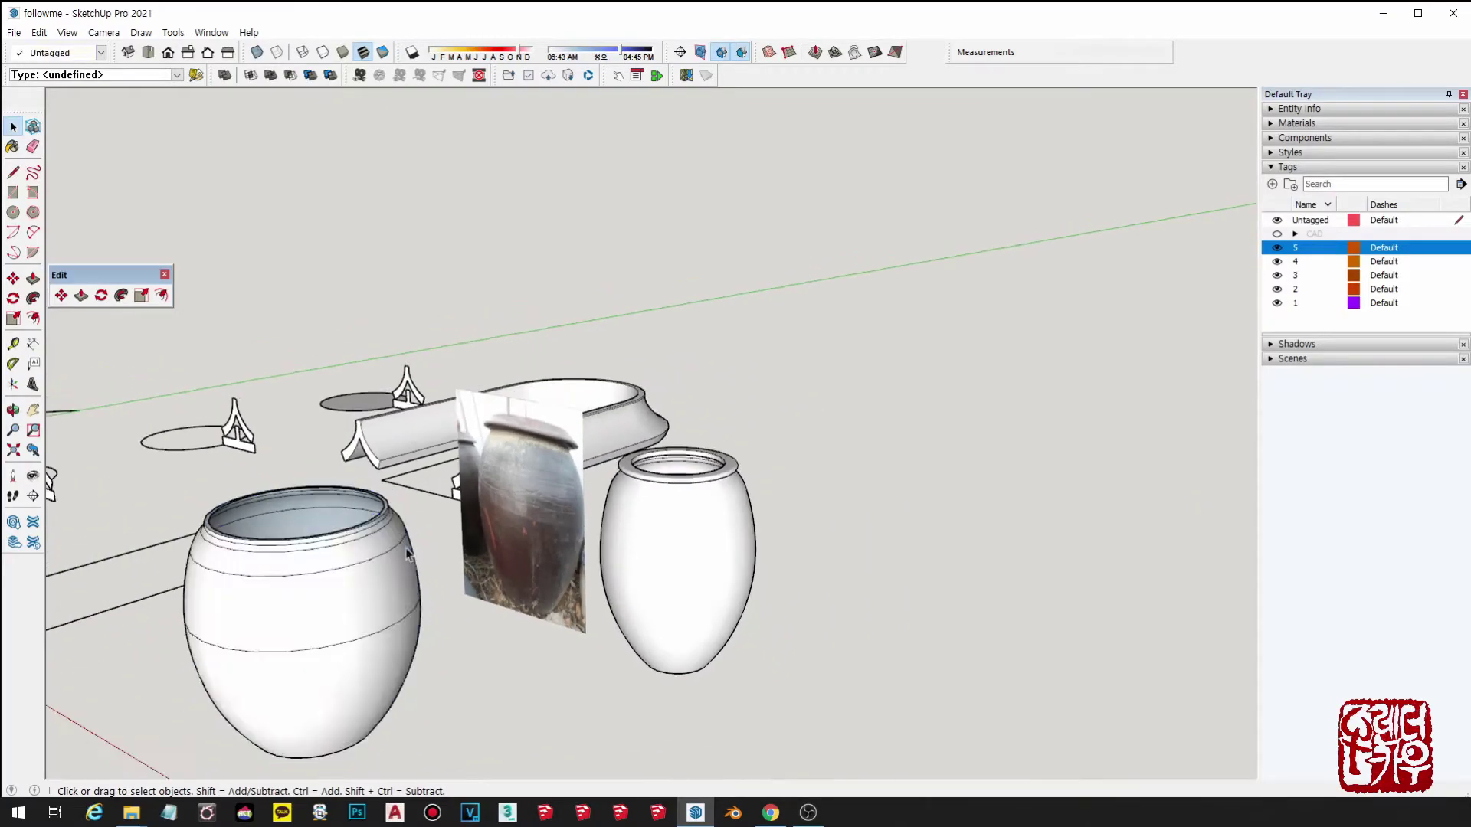
scroll(406, 549, down, 3)
key(ctrl+z)
Step: Hide tag 4, compare the finished jar with the reference photo, and make tag 4 visible again
click(1277, 262)
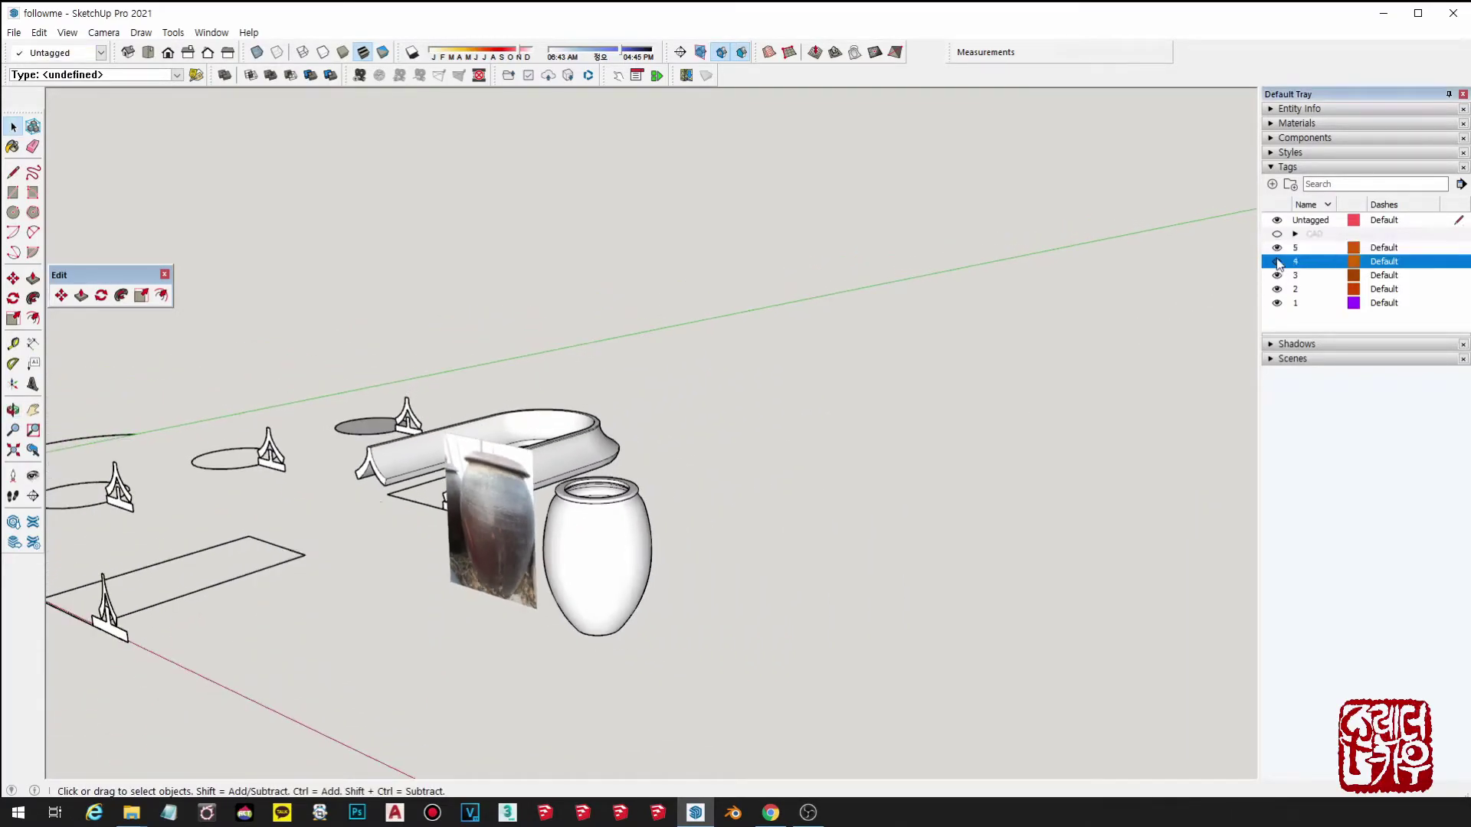
scroll(658, 559, up, 5)
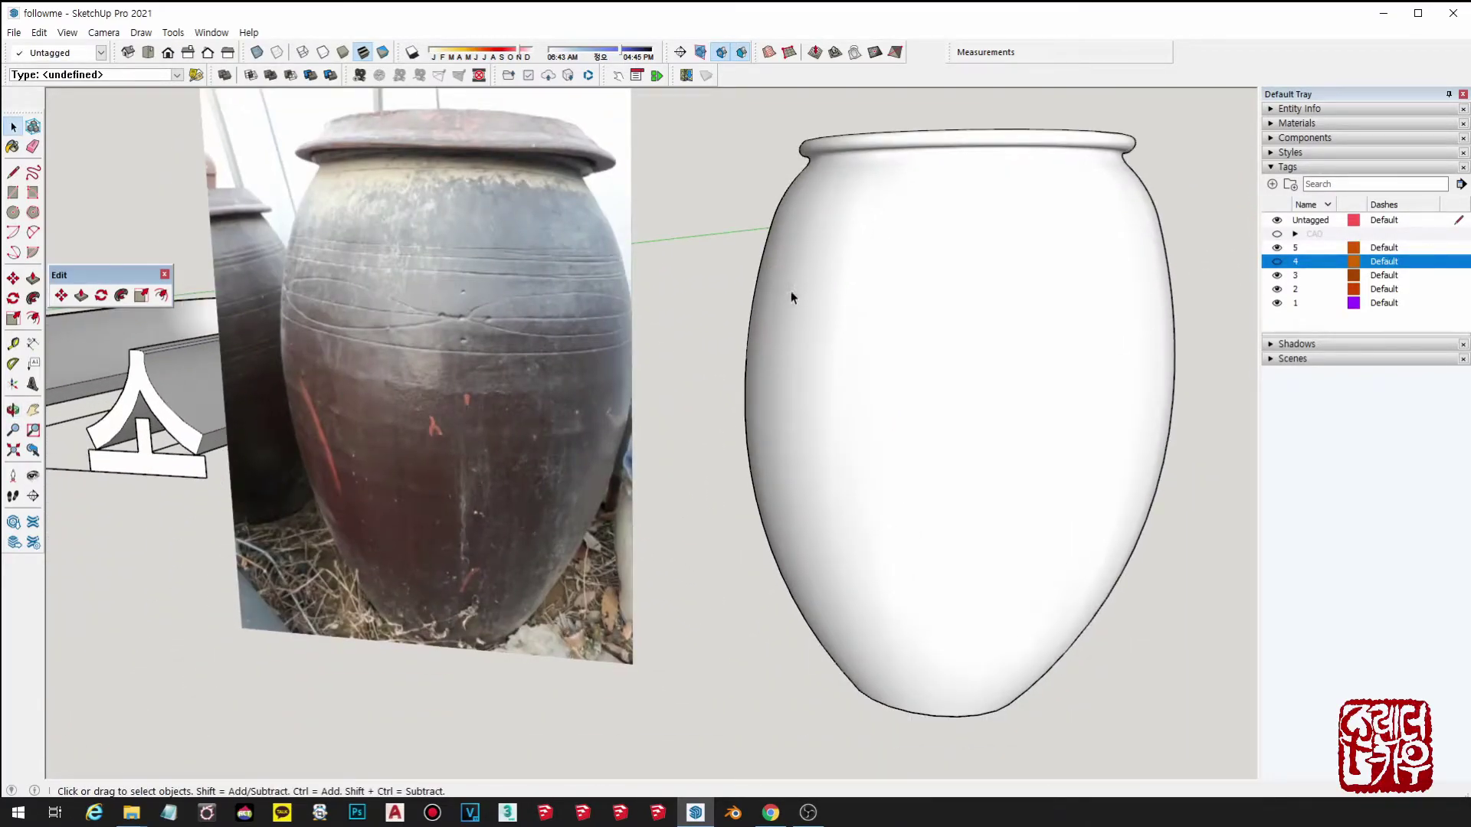
scroll(790, 291, down, 2)
middle_drag(791, 293, 646, 587)
scroll(720, 550, down, 2)
shift+middle_drag(724, 543, 849, 517)
scroll(878, 590, down, 1)
middle_drag(878, 591, 1028, 534)
scroll(1028, 534, down, 2)
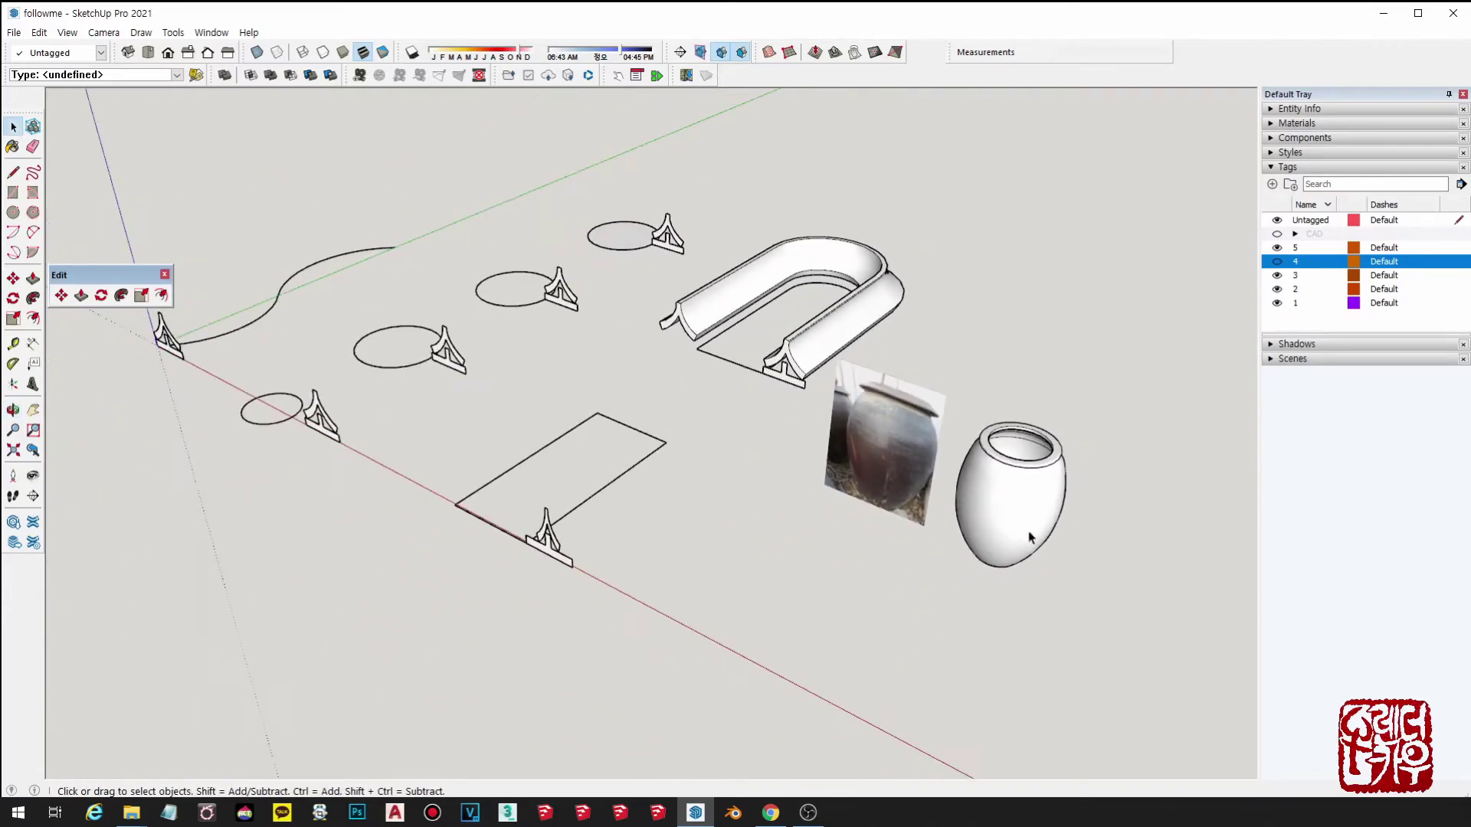
click(1278, 262)
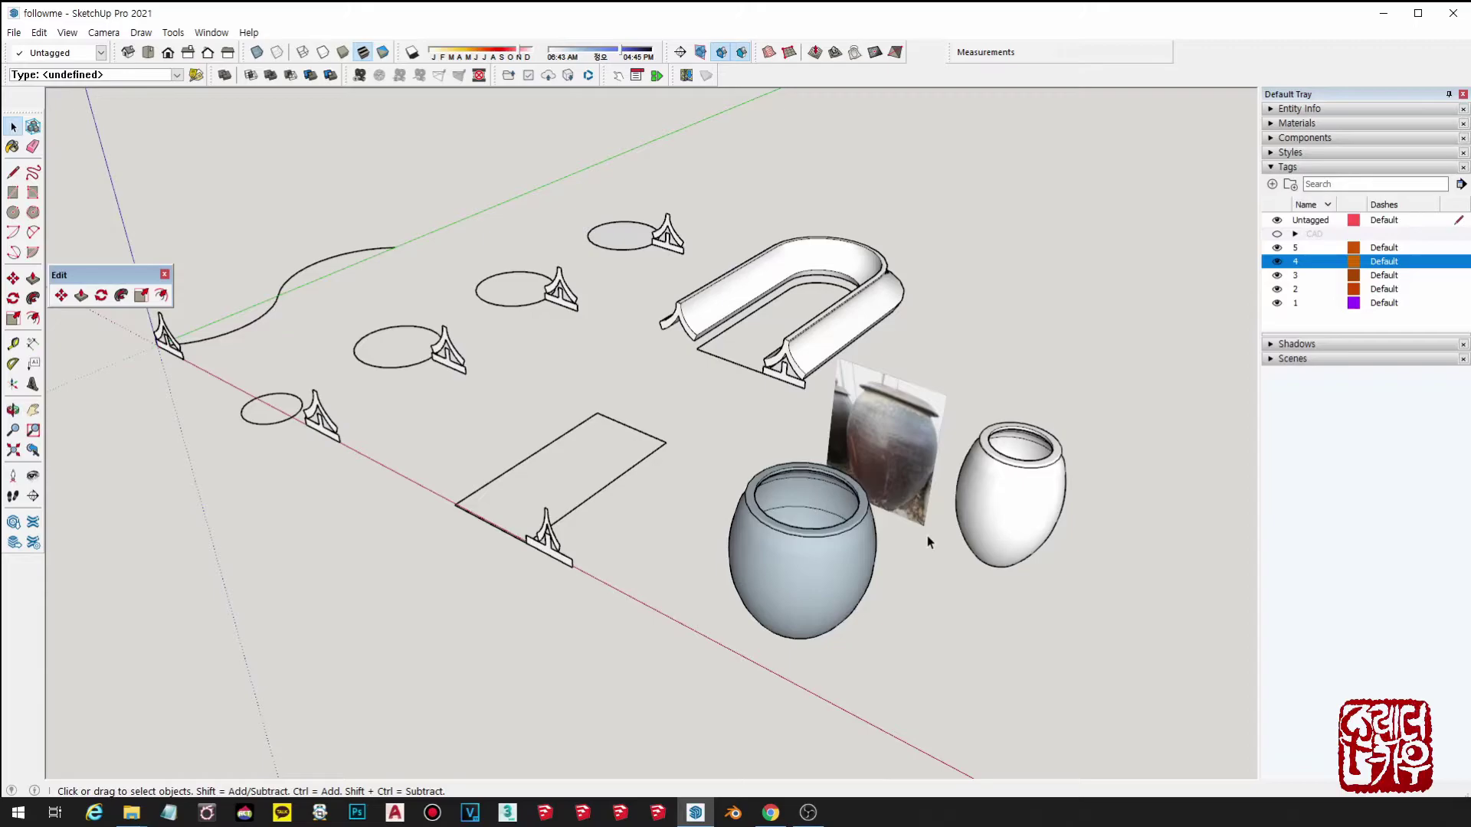
Step: Make the CAD tag folder visible to bring in the floor plan
scroll(835, 533, down, 1)
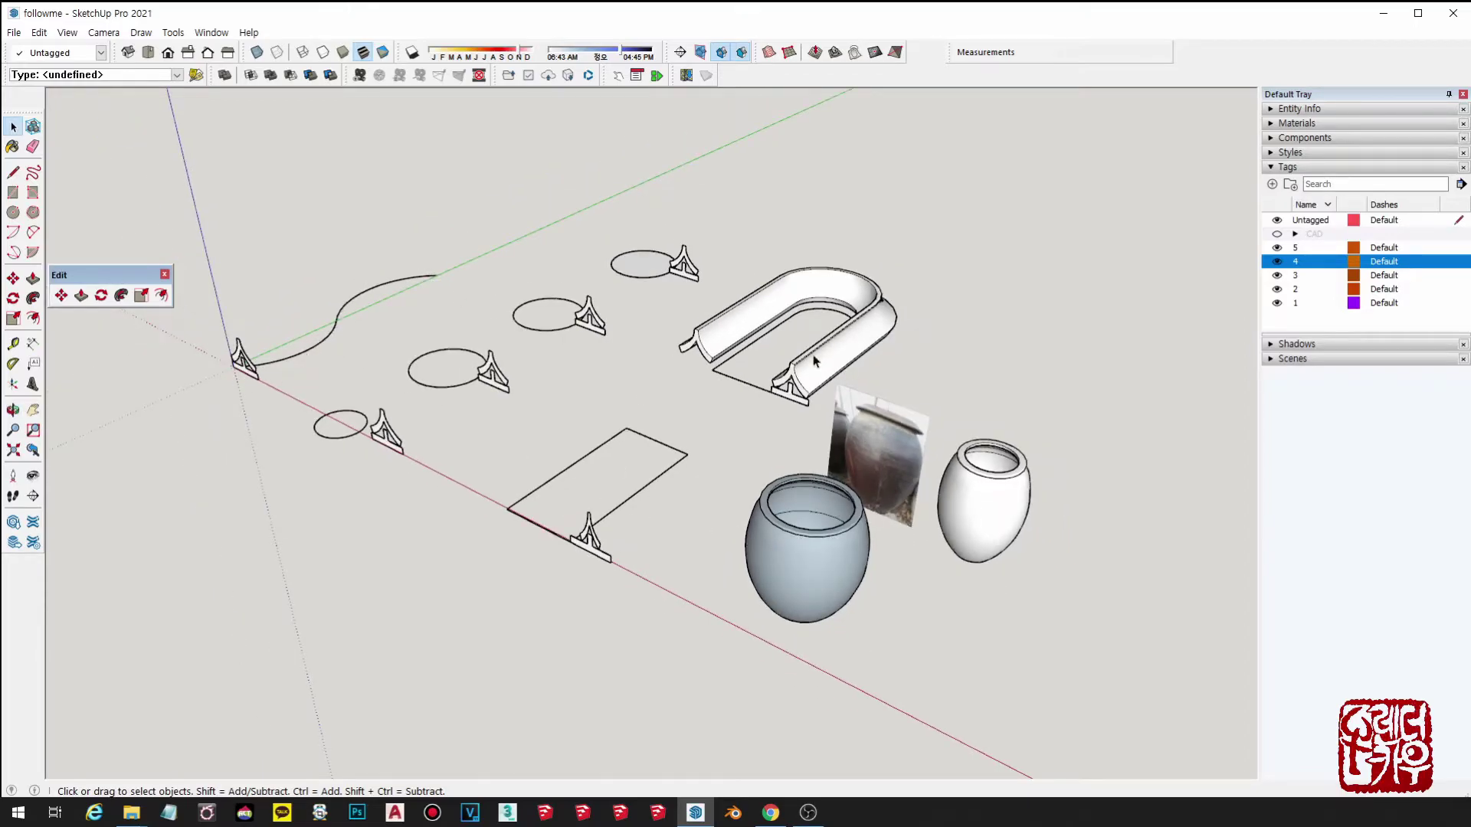
shift+middle_drag(611, 584, 754, 634)
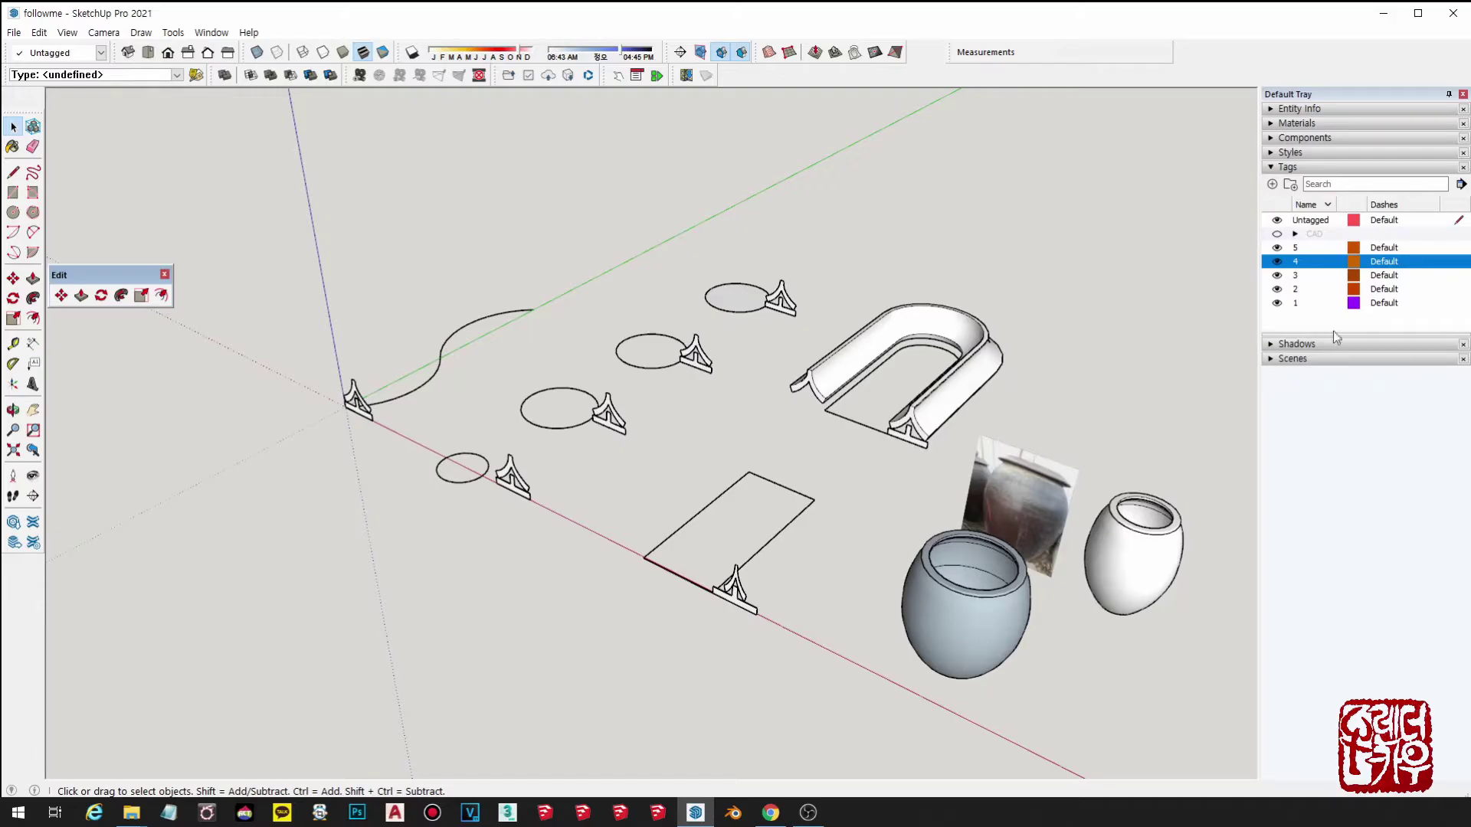
click(1277, 236)
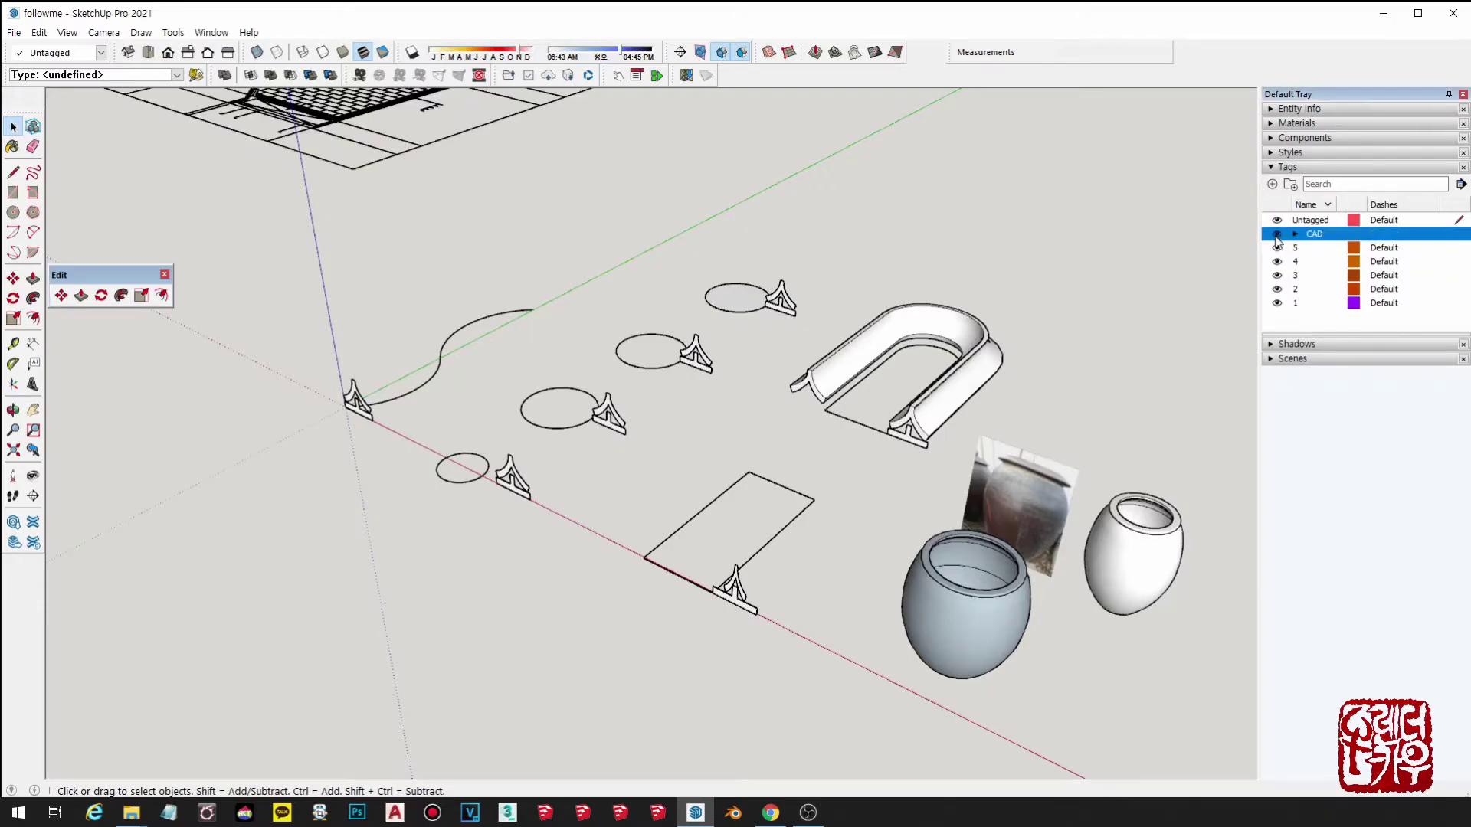
shift+middle_drag(558, 264, 889, 460)
scroll(719, 338, up, 9)
middle_drag(719, 352, 758, 230)
shift+middle_drag(759, 230, 749, 452)
scroll(820, 643, up, 7)
middle_drag(713, 573, 793, 597)
scroll(820, 533, down, 10)
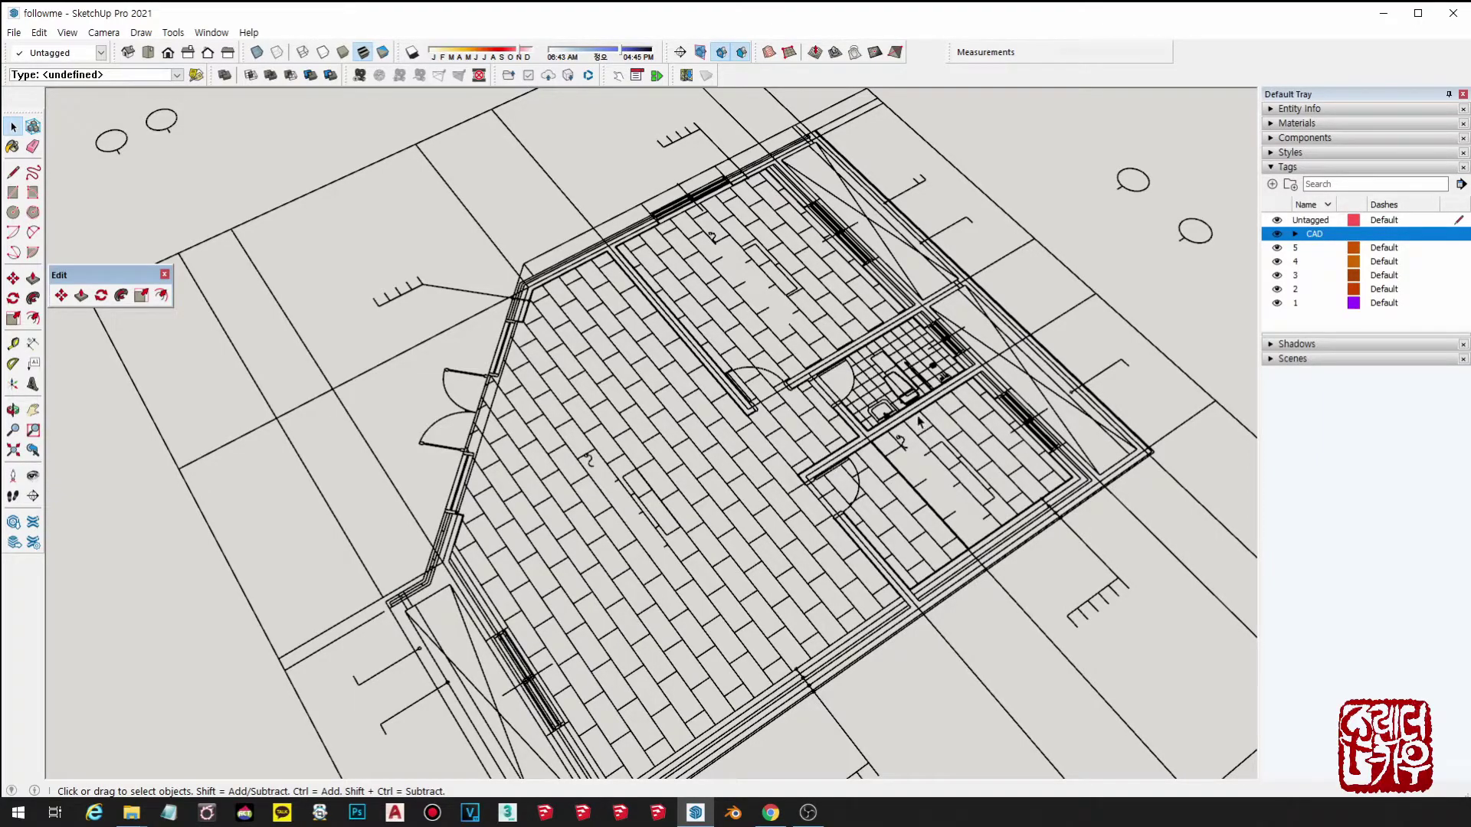
Step: Trace the door jamb profile at the end of the partition wall with lines to close it into a face
scroll(827, 349, up, 6)
scroll(682, 421, up, 1)
middle_drag(731, 424, 779, 440)
scroll(681, 440, up, 4)
mouse_move(640, 450)
shift+middle_down()
mouse_move(720, 461)
mouse_move(764, 447)
mouse_move(766, 391)
shift+middle_up()
scroll(766, 389, down, 2)
middle_drag(598, 312, 674, 345)
shift+middle_drag(675, 345, 956, 592)
shift+middle_drag(657, 398, 835, 373)
scroll(729, 450, up, 2)
scroll(683, 483, up, 2)
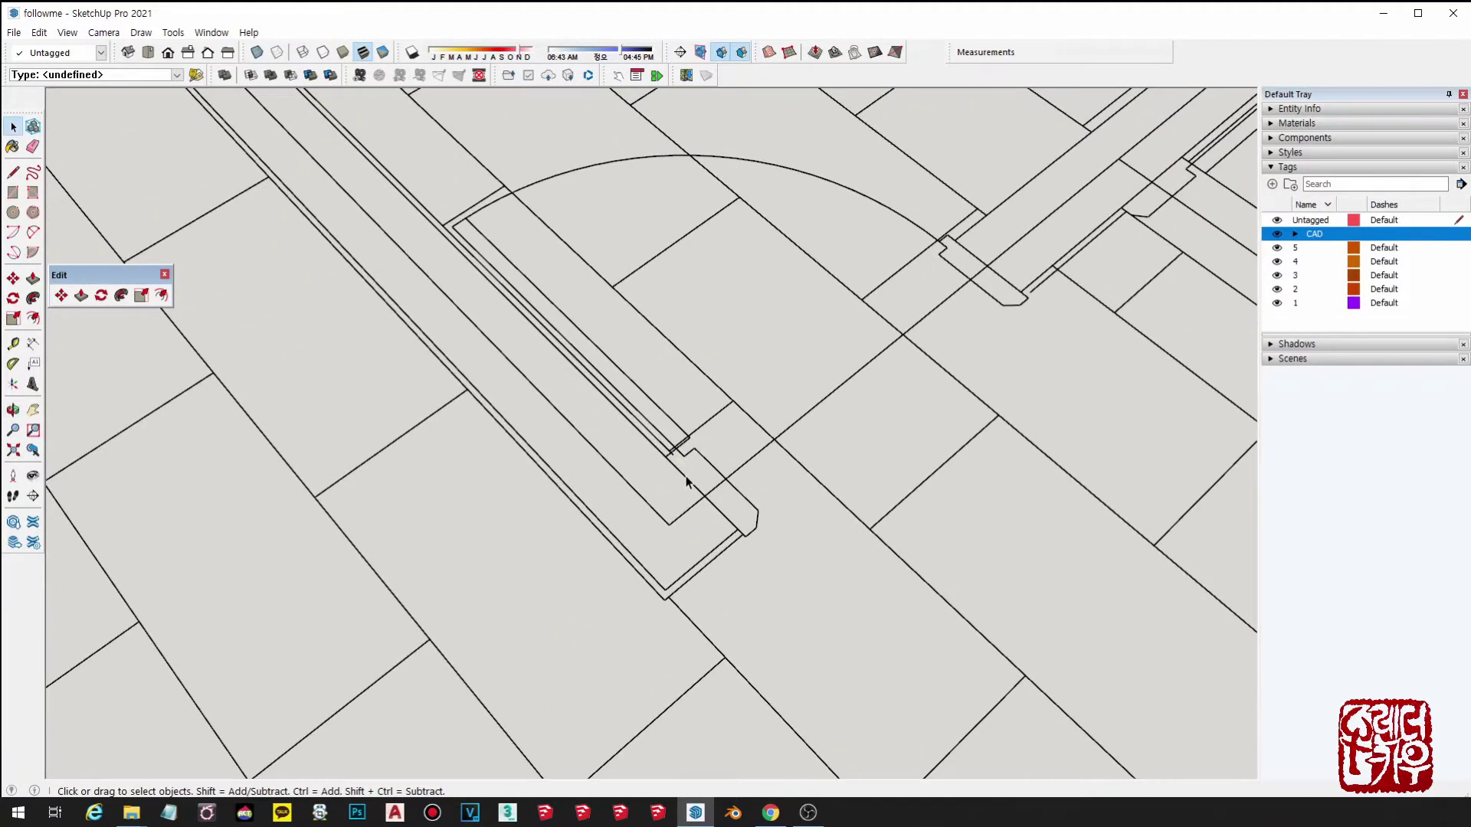
scroll(687, 482, up, 2)
scroll(686, 481, up, 1)
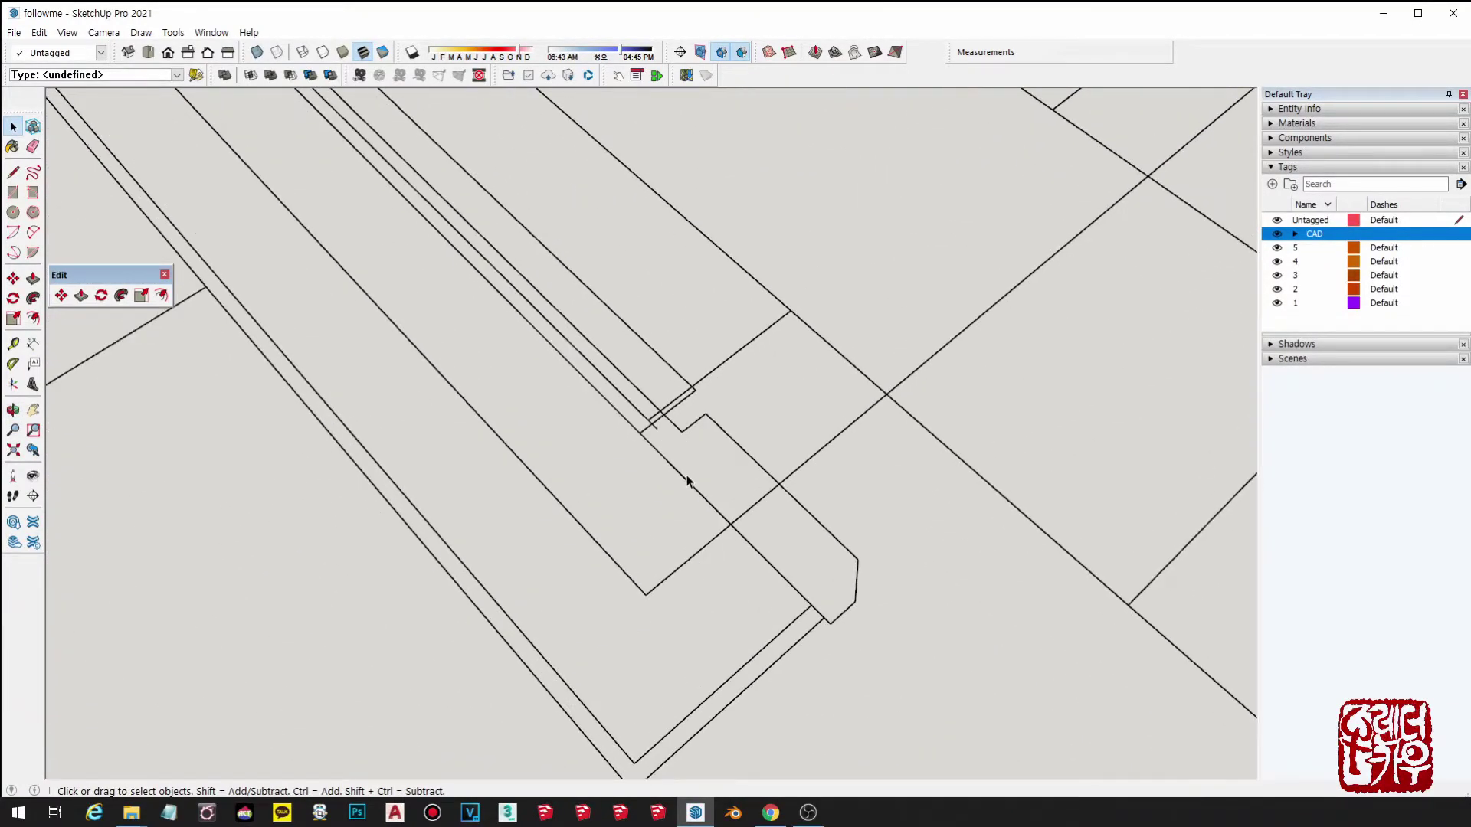
key(l)
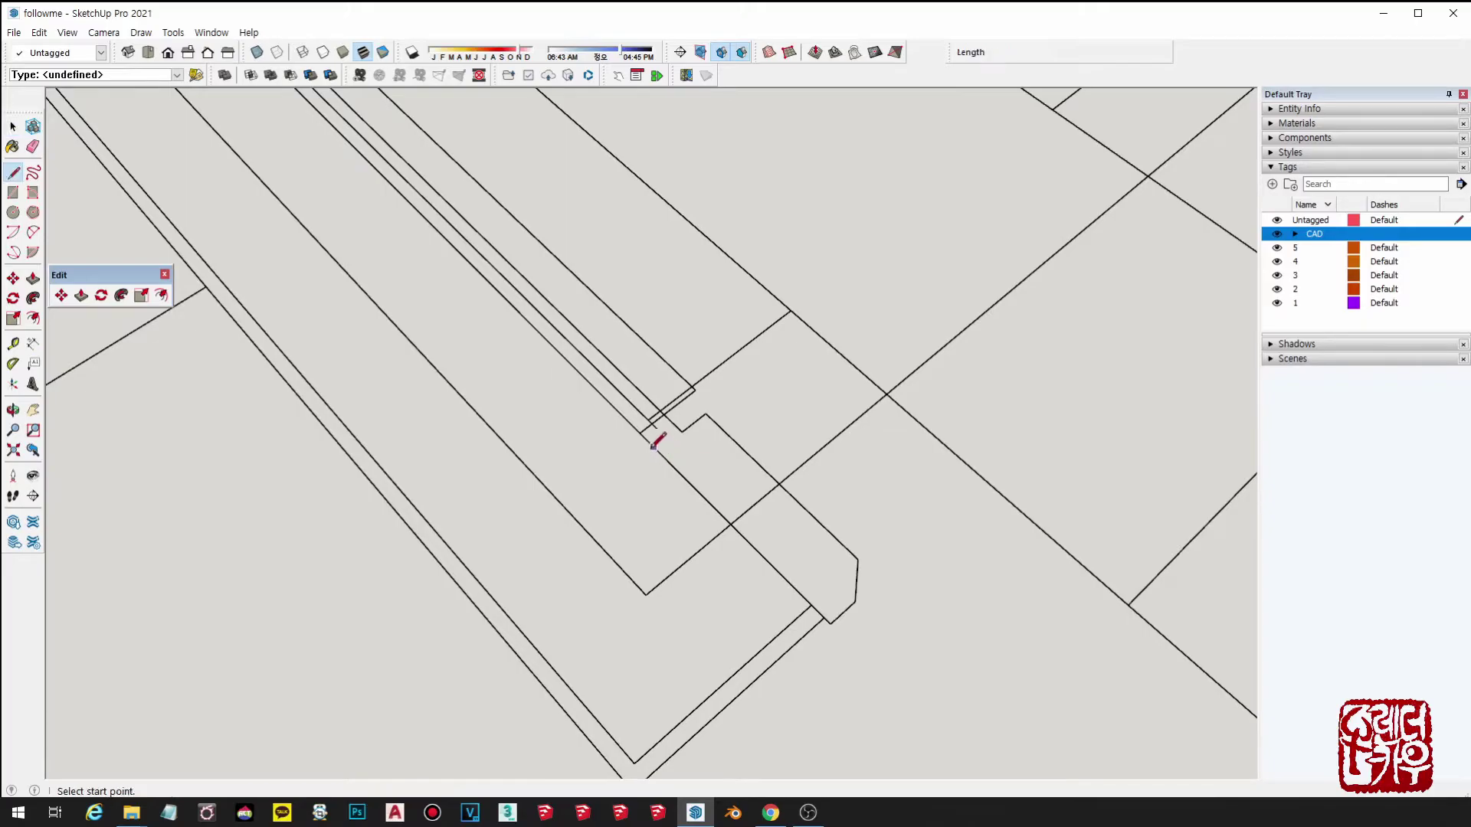
click(642, 431)
scroll(659, 420, up, 1)
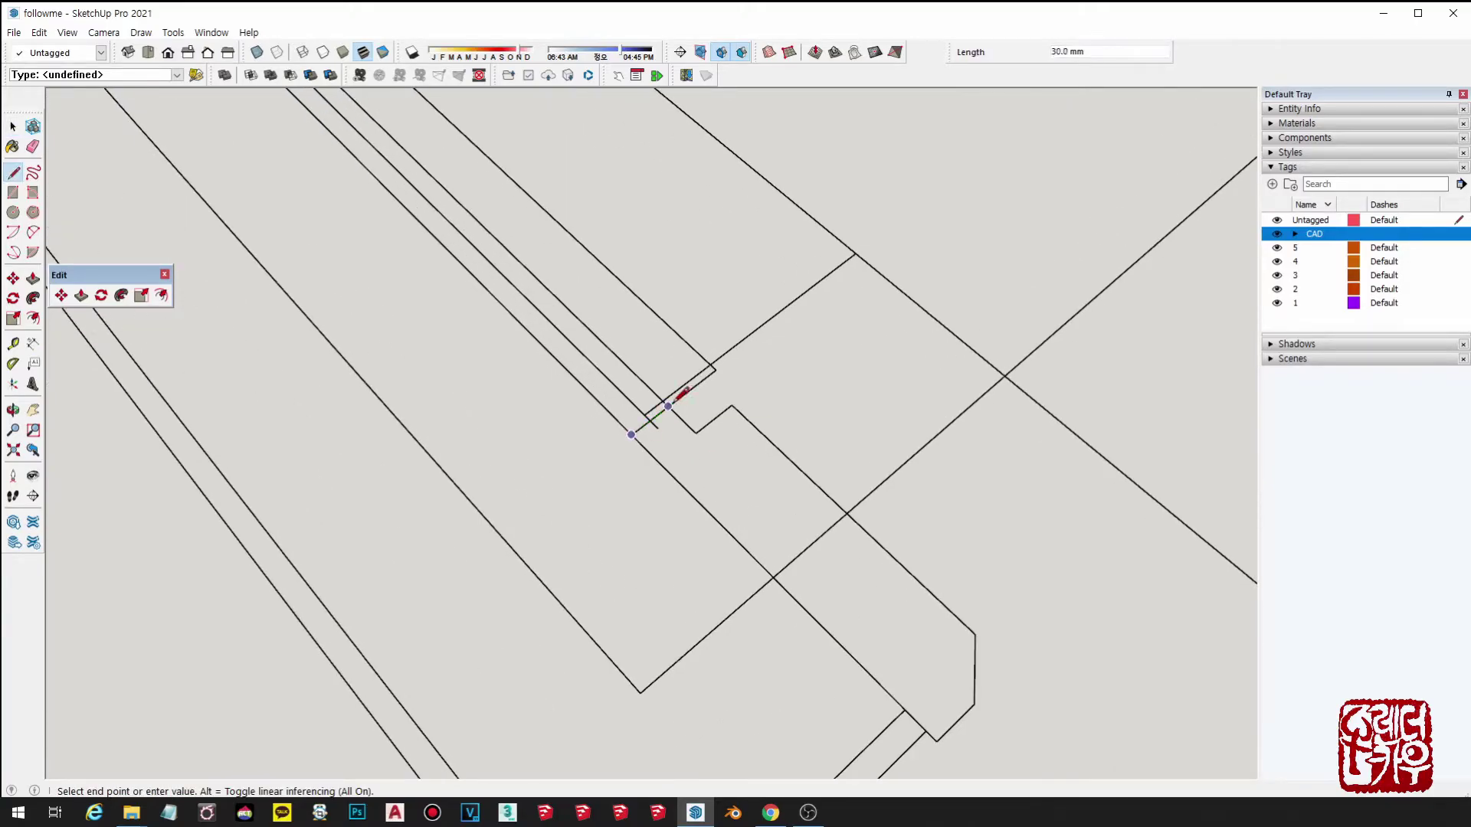
click(731, 403)
scroll(732, 404, down, 1)
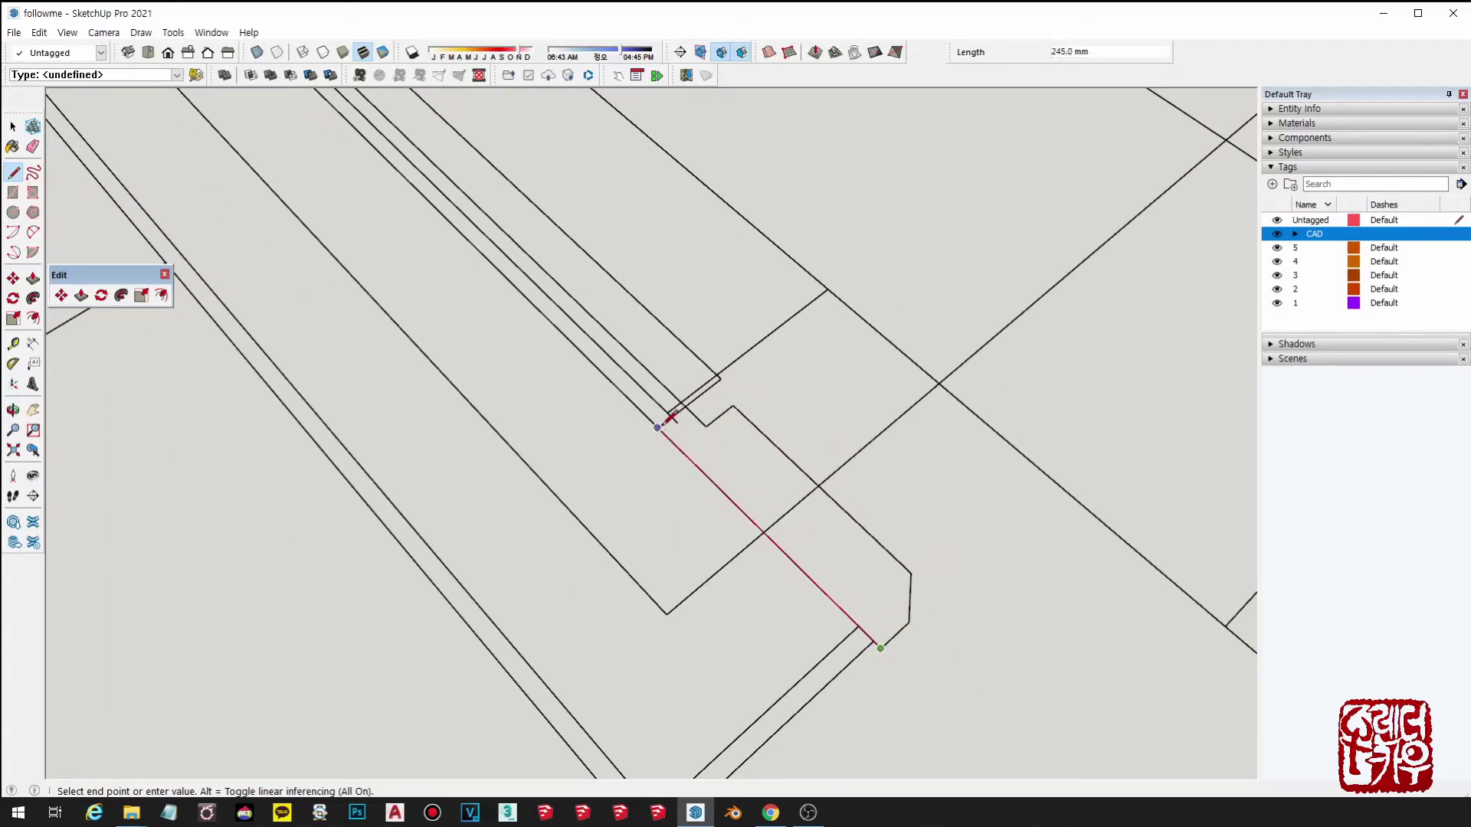
click(662, 427)
scroll(681, 424, down, 3)
key(space)
Step: Extrude the traced door jamb face upward into a post with Push/Pull
double_click(744, 482)
scroll(745, 482, down, 1)
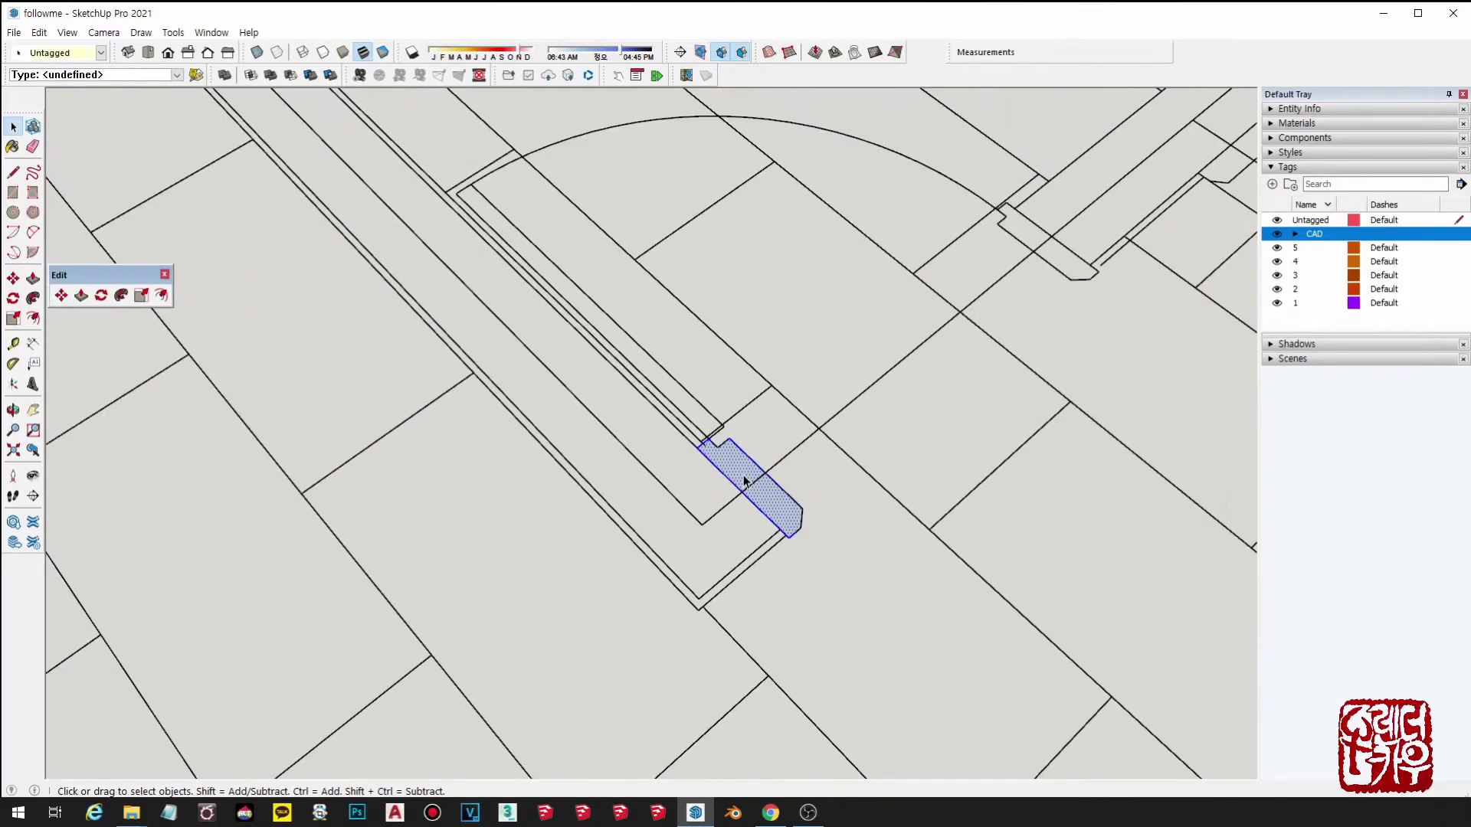
scroll(744, 482, down, 2)
key(p)
click(744, 483)
scroll(744, 482, down, 1)
scroll(694, 296, down, 1)
scroll(694, 296, down, 1)
shift+middle_drag(694, 296, 557, 294)
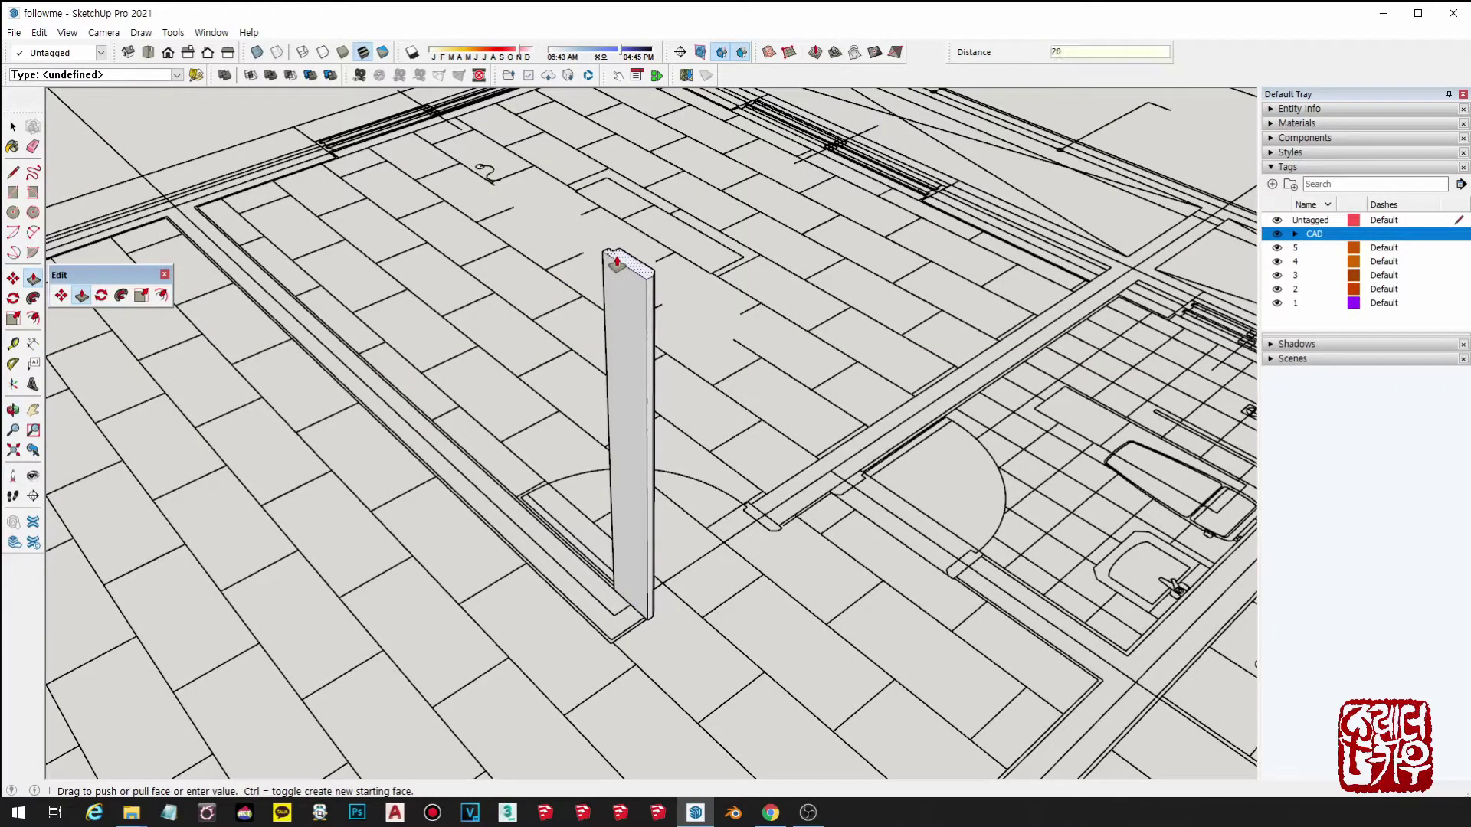
key(Return)
key(space)
scroll(617, 261, down, 3)
middle_drag(617, 262, 723, 446)
scroll(659, 404, up, 2)
scroll(681, 396, up, 1)
scroll(681, 396, up, 1)
shift+middle_drag(663, 376, 652, 422)
scroll(799, 426, up, 6)
scroll(799, 426, up, 3)
key(l)
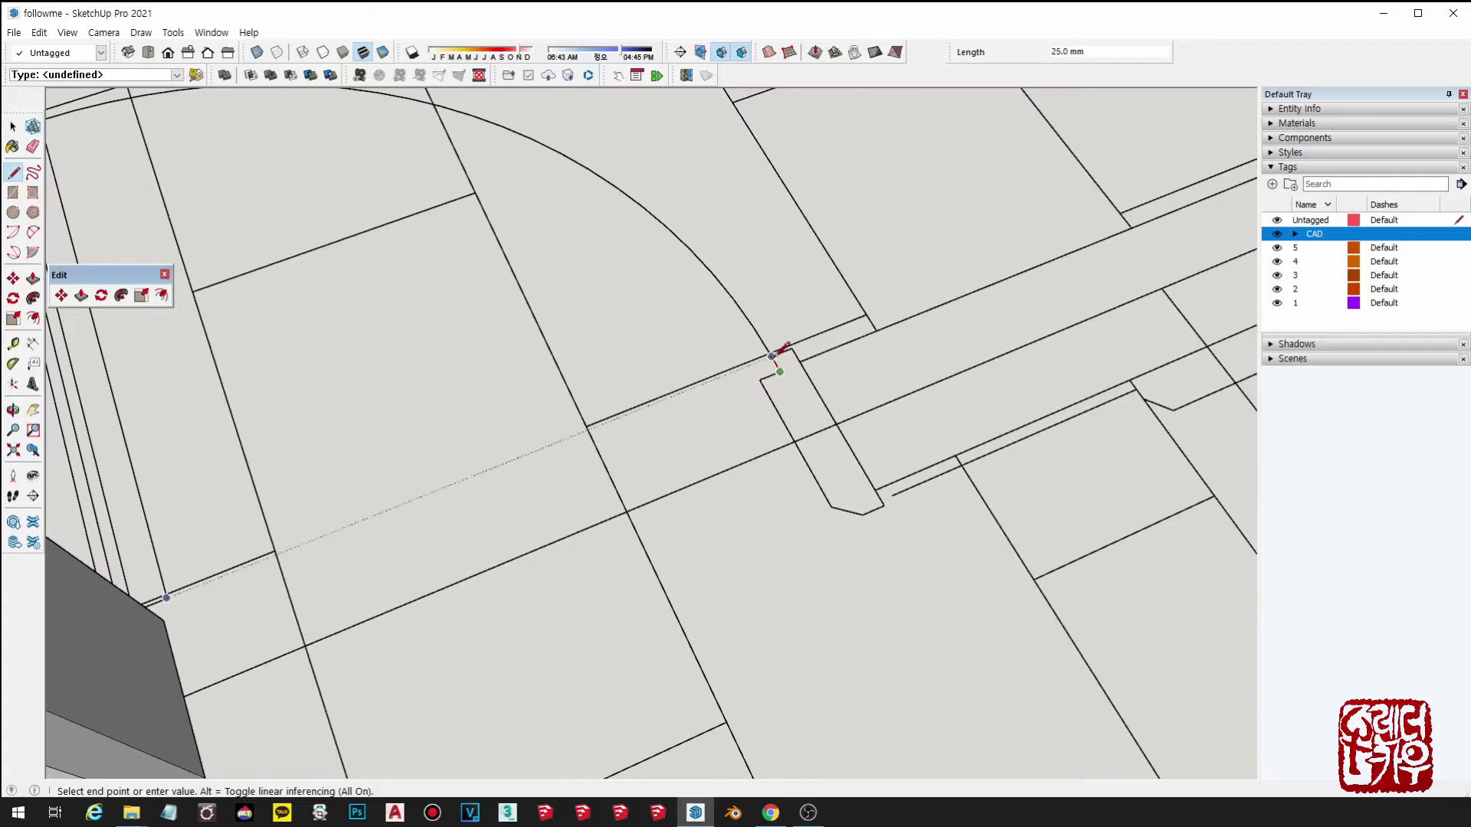
click(791, 348)
scroll(805, 375, down, 6)
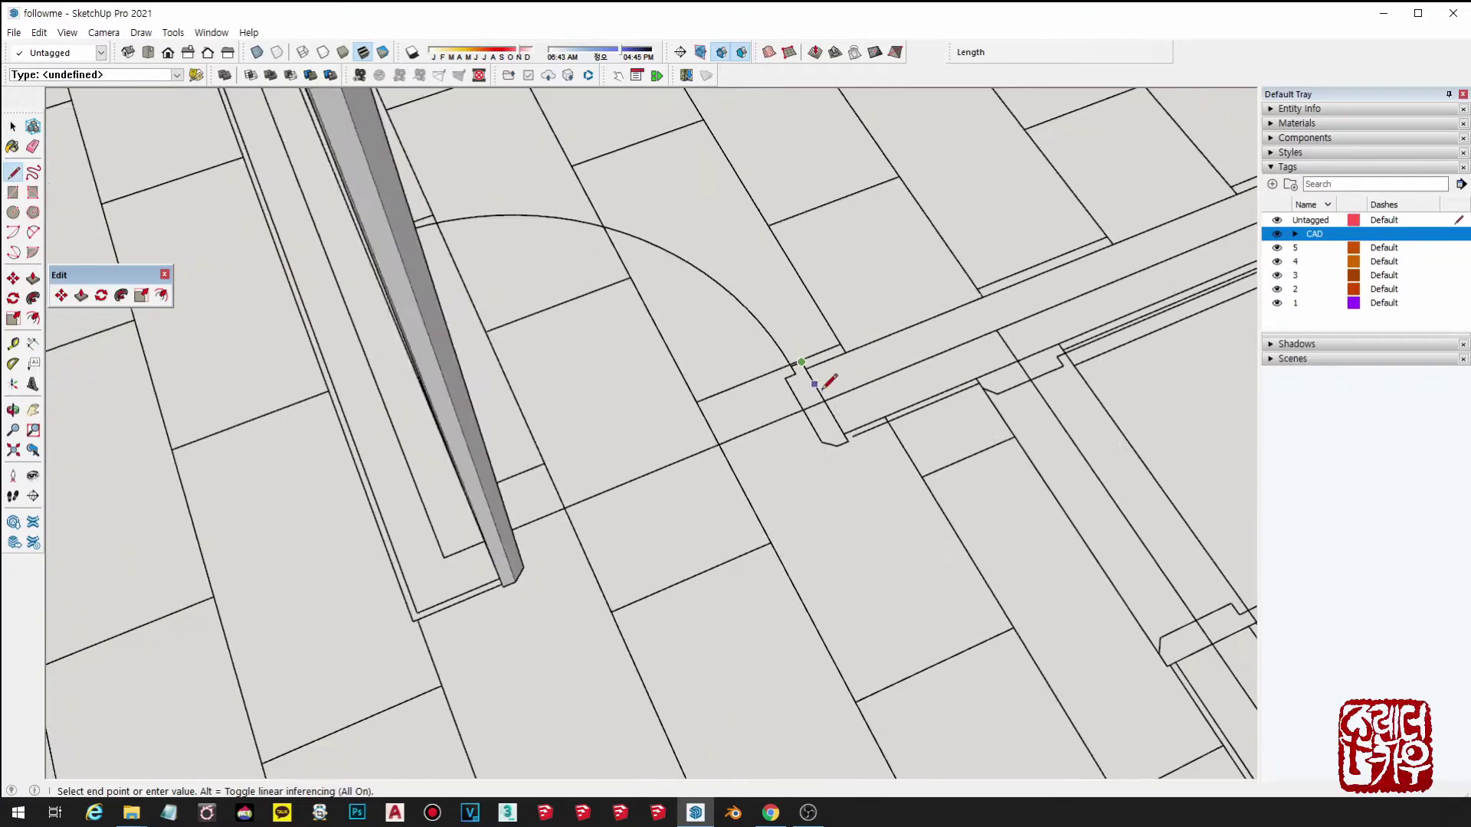
key(Escape)
key(space)
scroll(896, 518, down, 1)
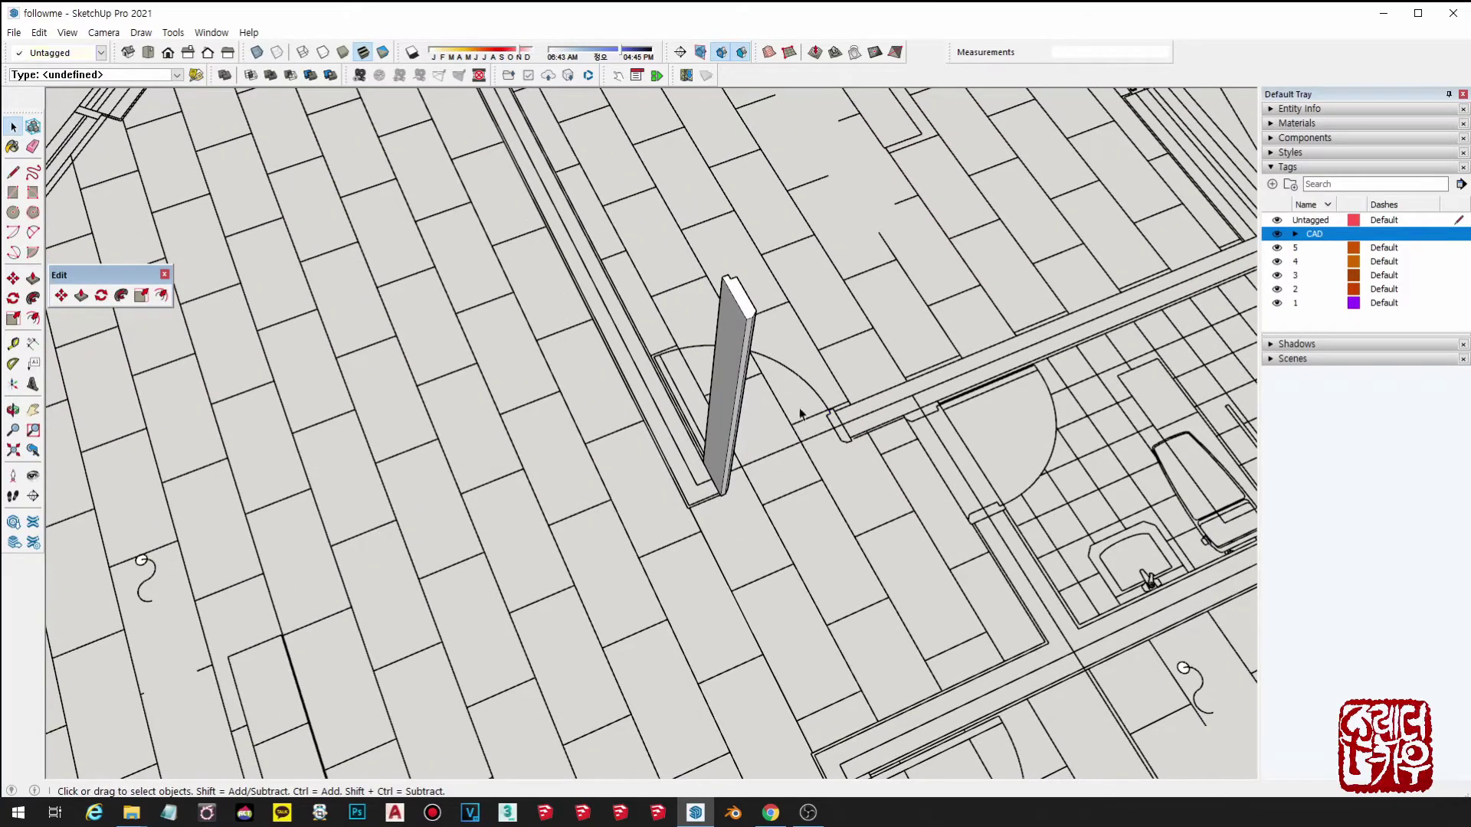
Step: Copy the extruded door jamb across the doorway toward the opposite jamb outline
scroll(732, 359, up, 1)
click(732, 360)
scroll(733, 360, up, 2)
shift+middle_drag(831, 483, 715, 464)
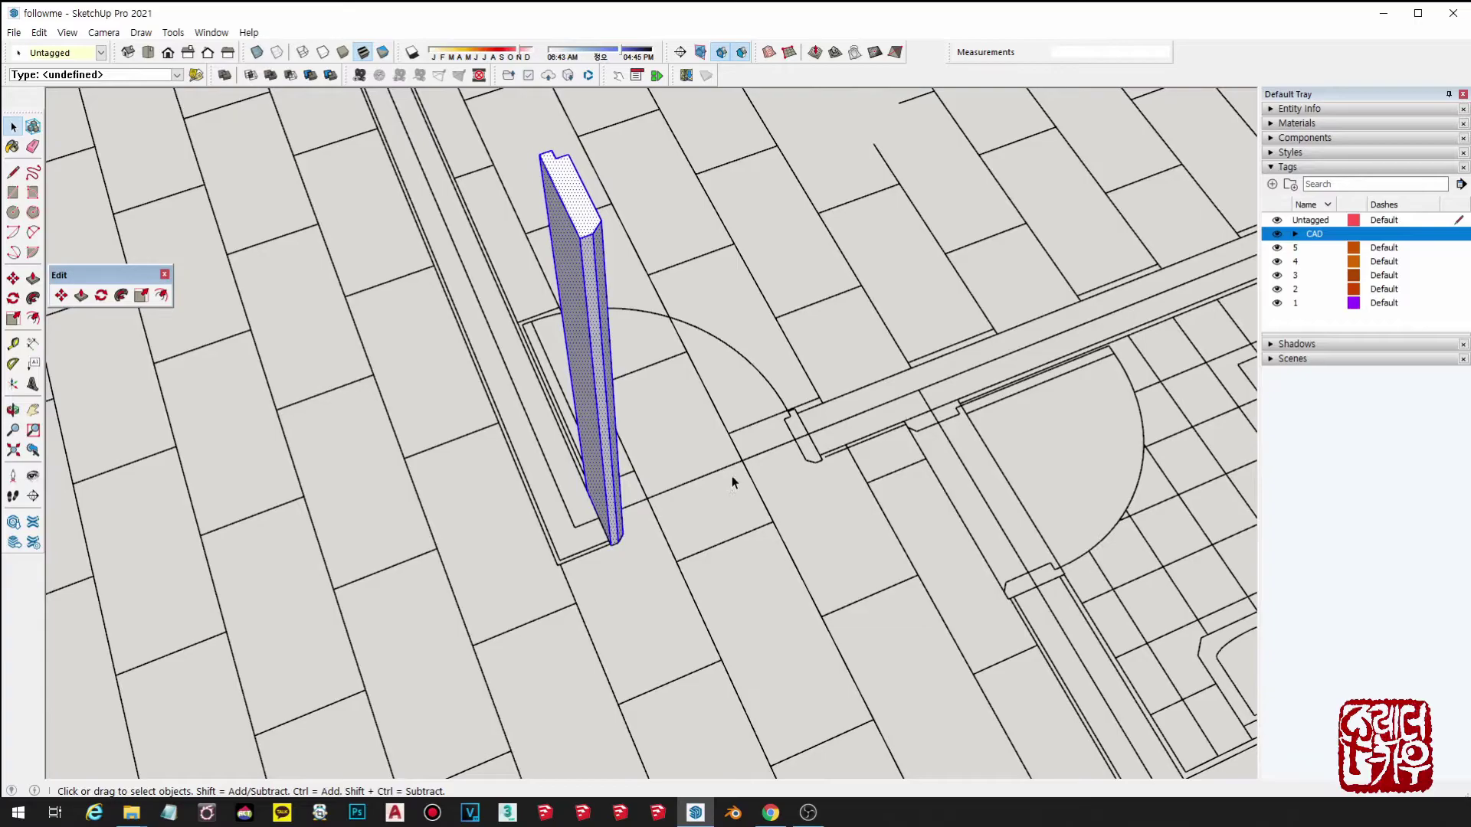
key(m)
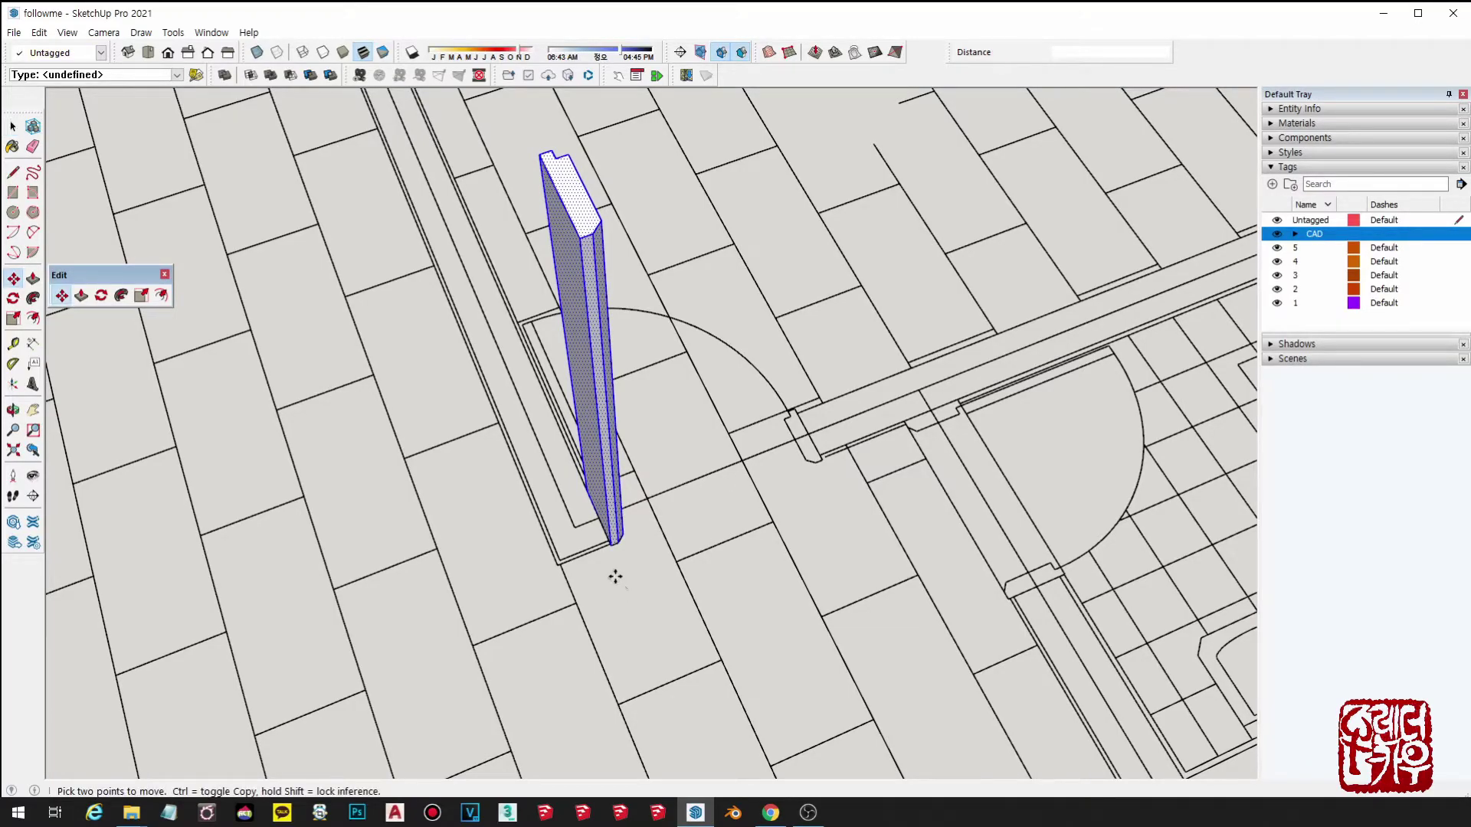
click(615, 576)
key(ctrl)
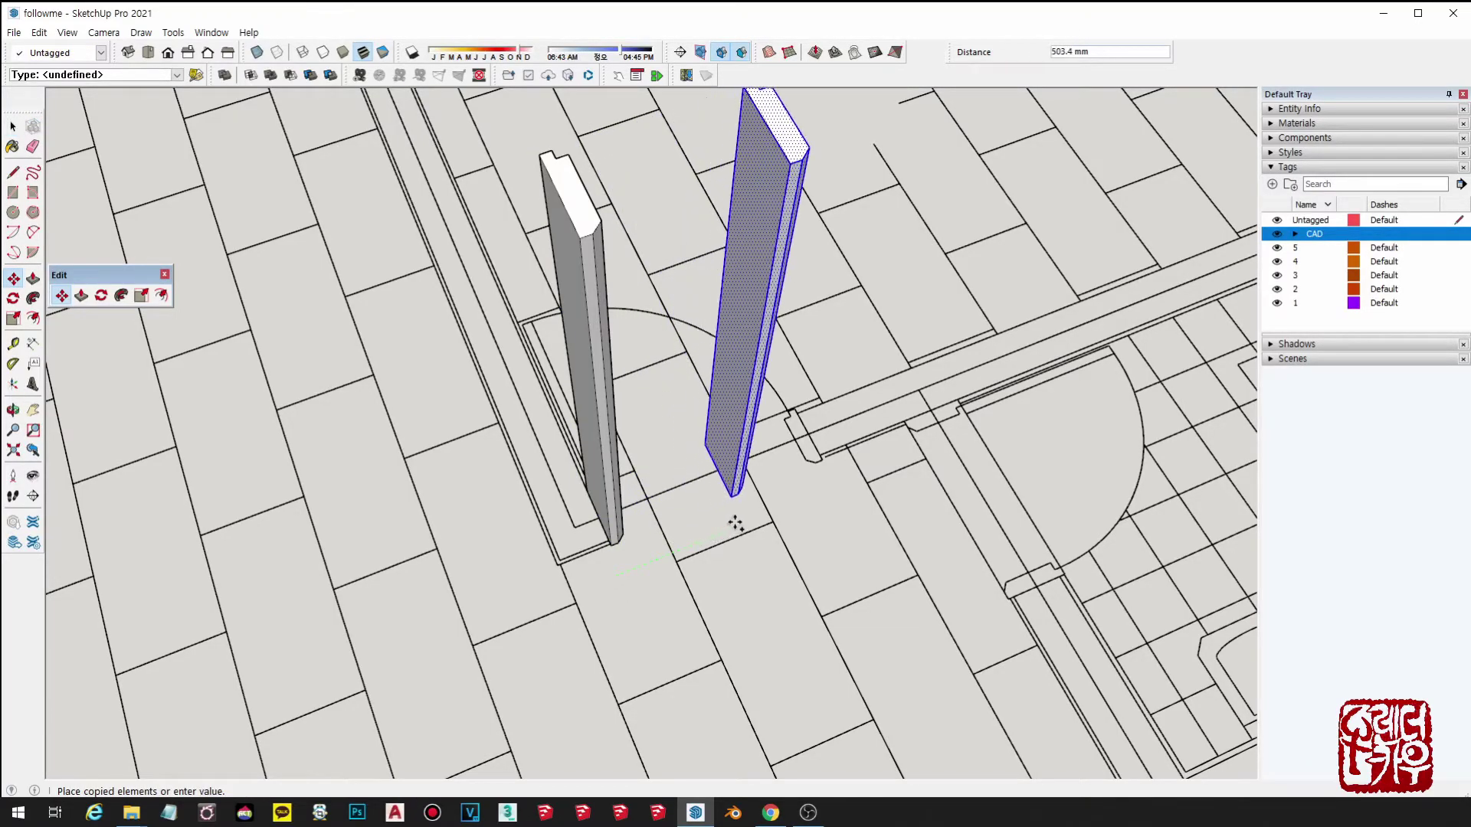
click(793, 500)
middle_drag(793, 500, 808, 585)
Step: Mirror the copied door jamb by scaling it to -1 along the green axis
key(a)
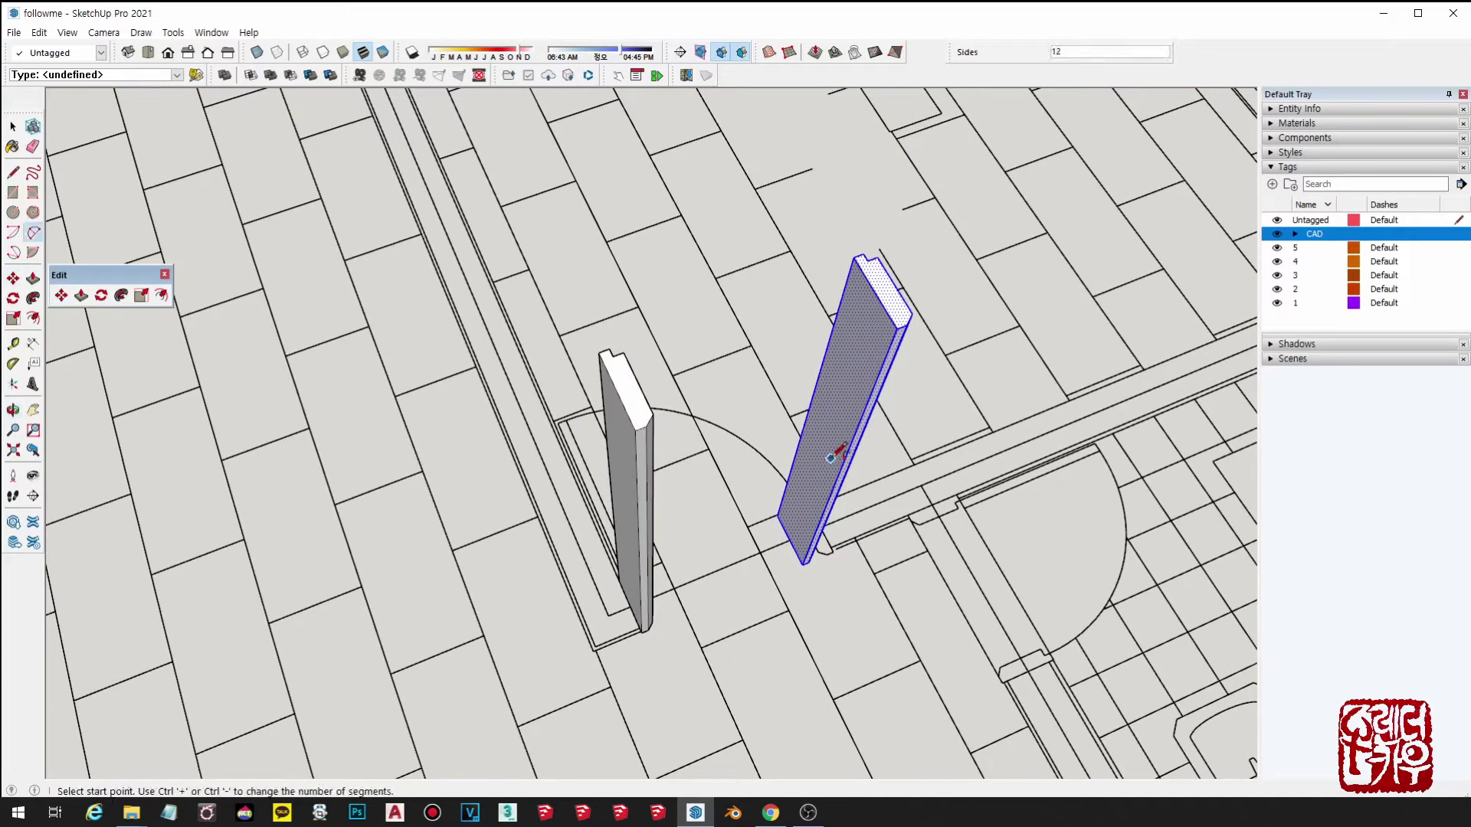
key(s)
click(828, 444)
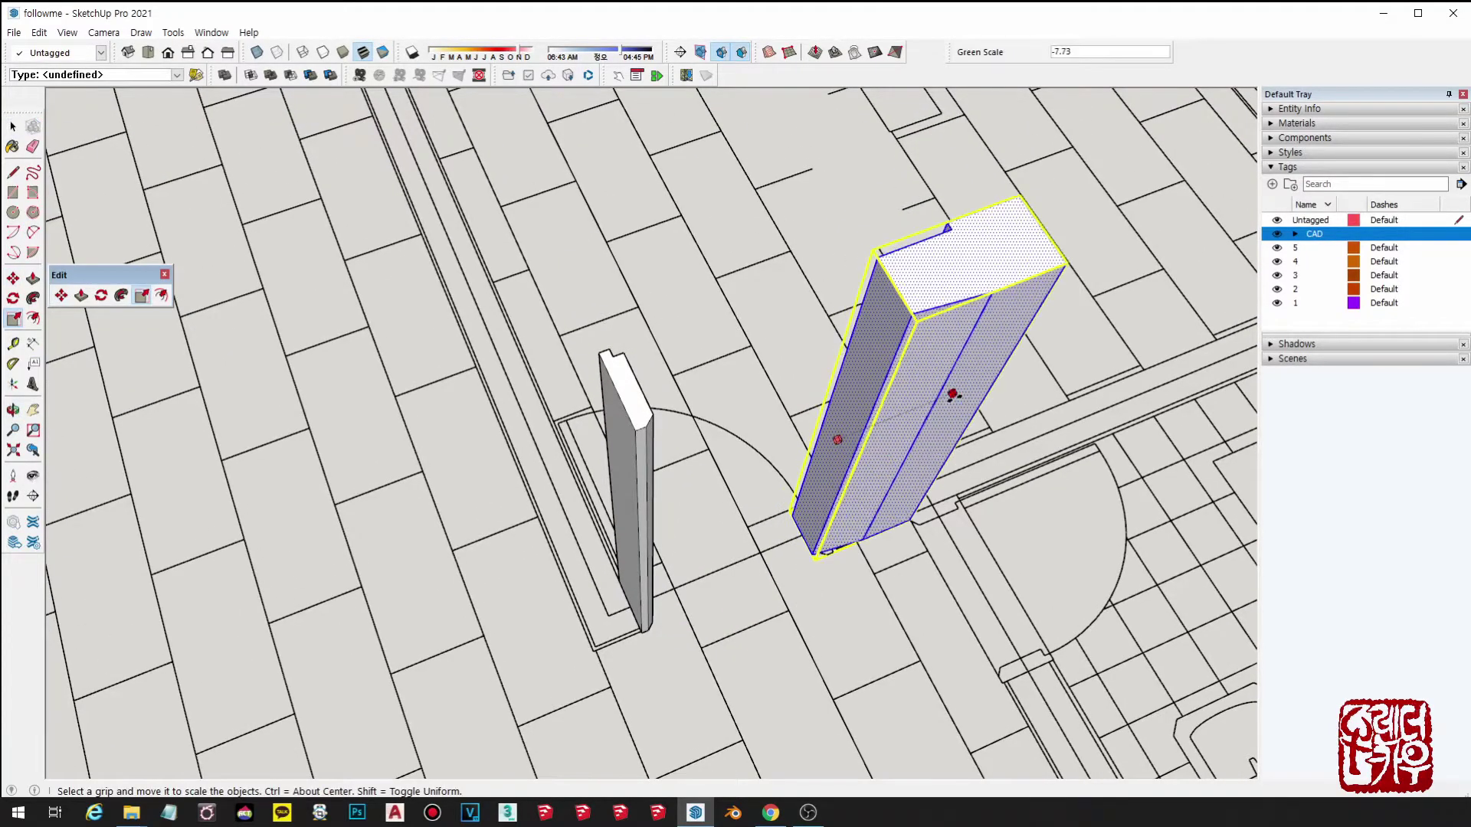
text(-1)
key(Return)
key(space)
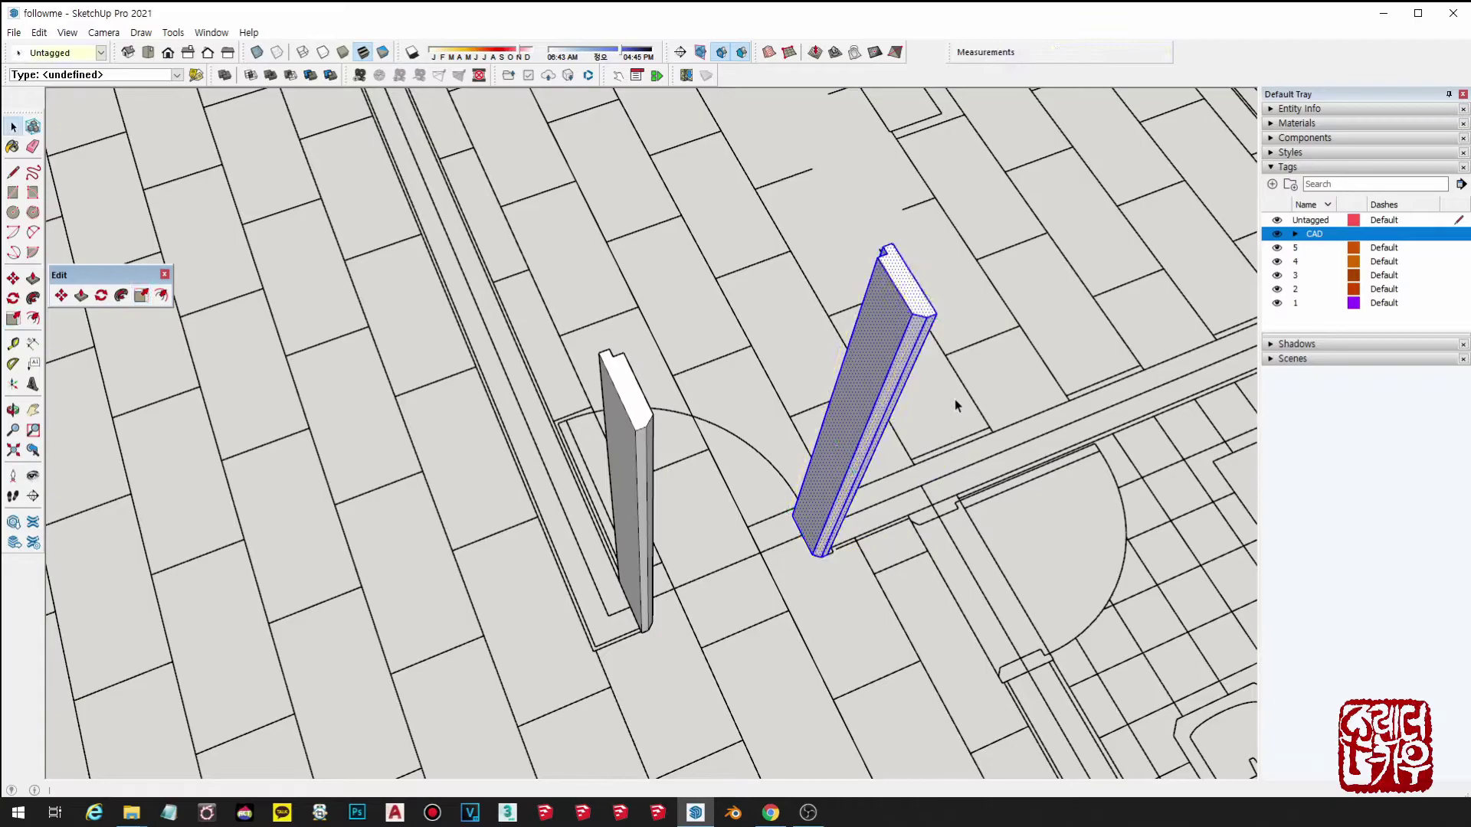
Step: Move the mirrored jamb by its base corner onto the matching corner of the opposite jamb outline
scroll(836, 563, up, 5)
scroll(804, 587, up, 4)
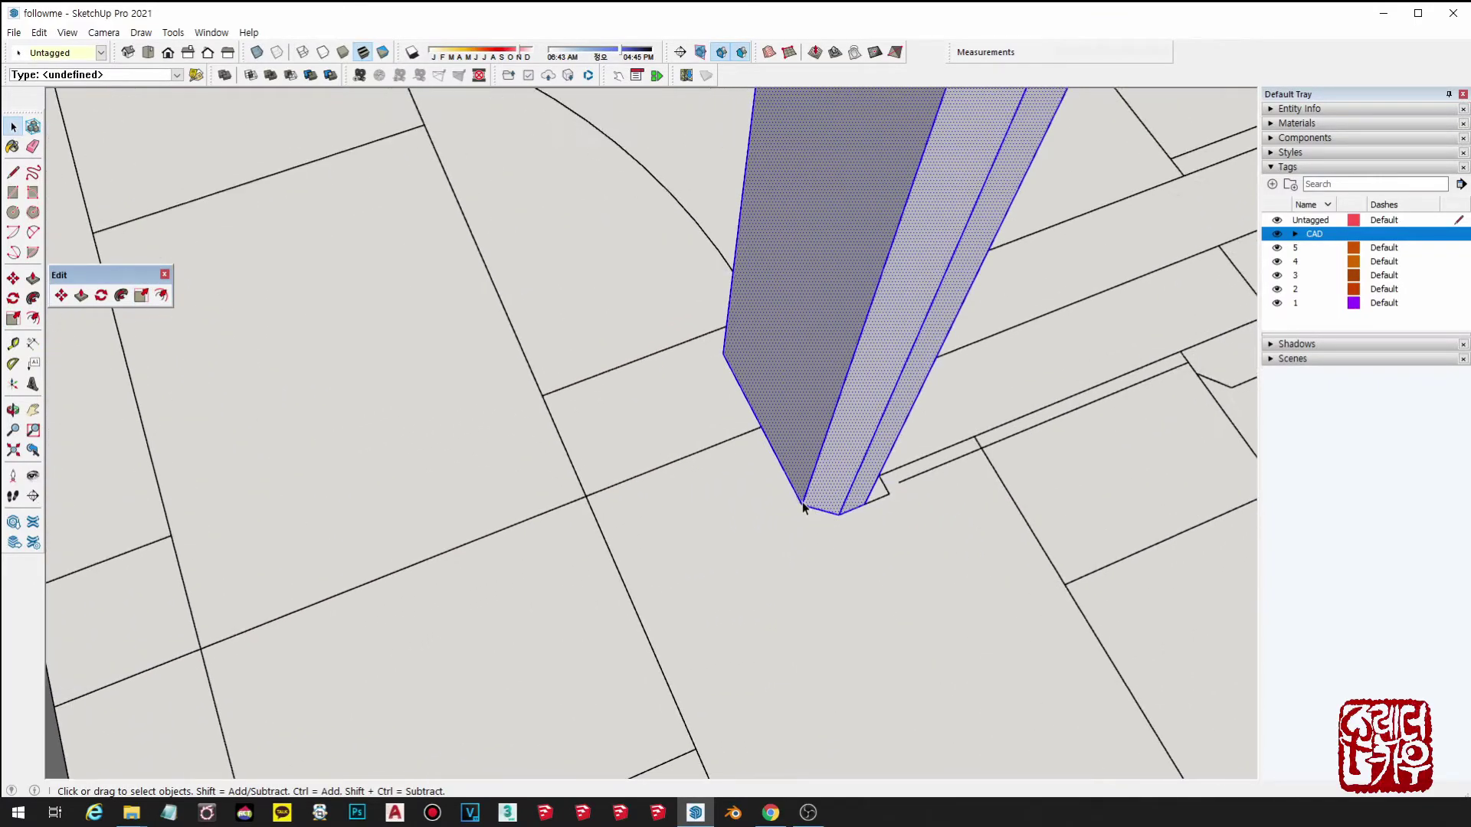
key(m)
click(802, 504)
scroll(854, 448, up, 1)
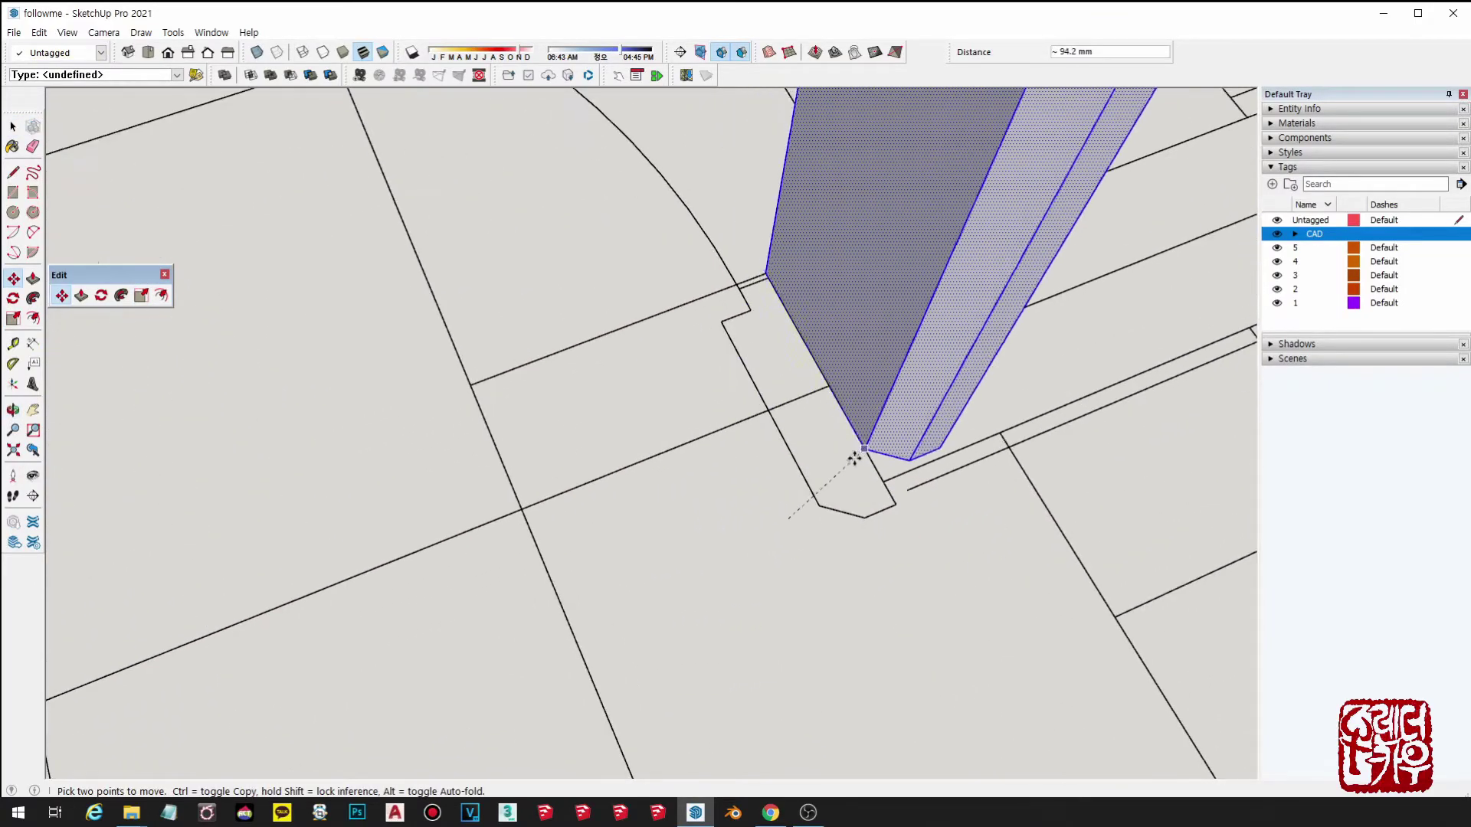
click(819, 507)
scroll(827, 502, down, 8)
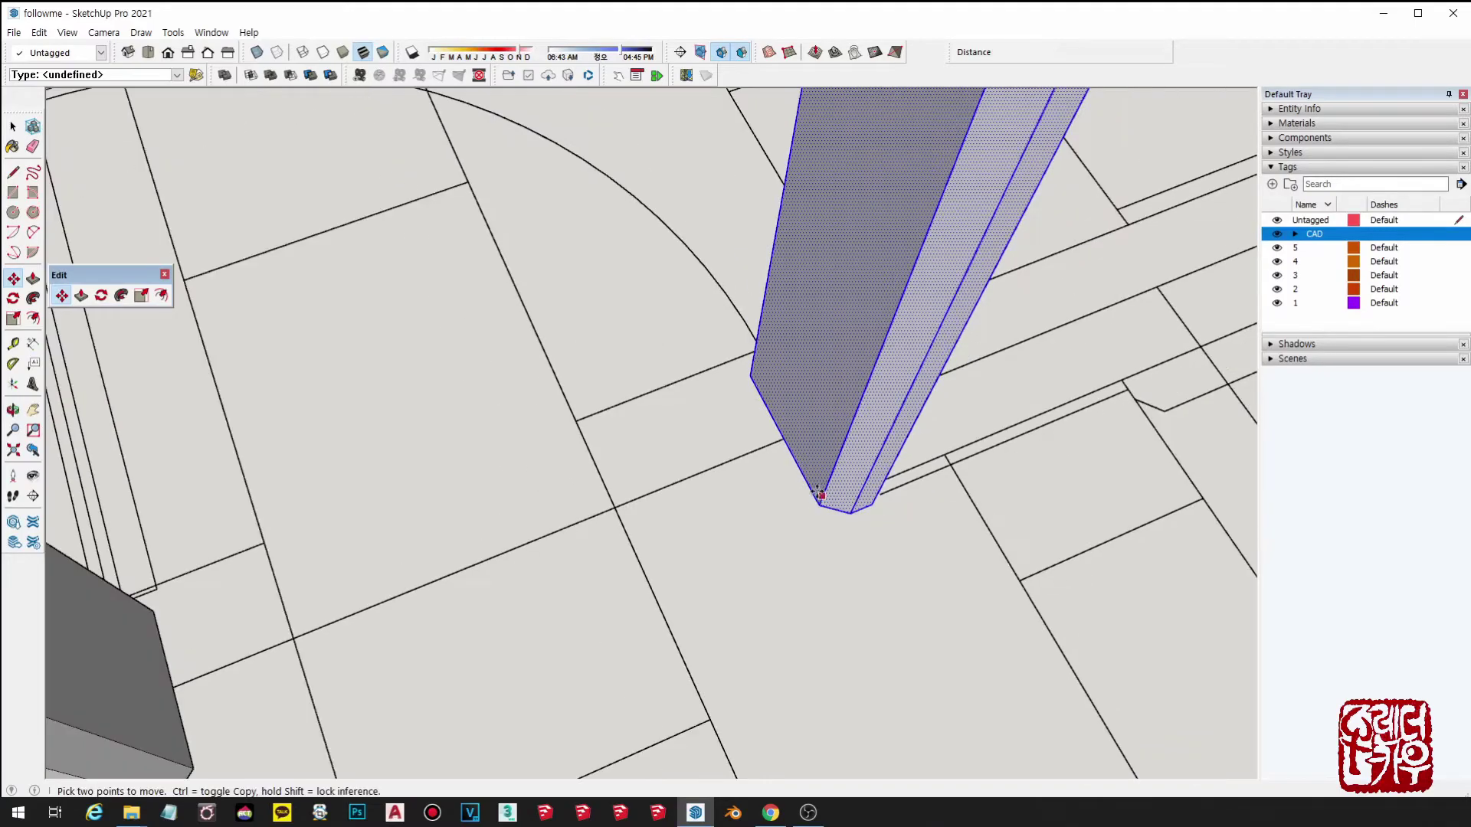
key(space)
Step: Copy the opposite jamb post and move the copy farther along the wall, clear of the doorway
middle_drag(838, 499, 809, 545)
middle_drag(866, 423, 977, 674)
scroll(620, 375, up, 2)
shift+middle_drag(977, 675, 910, 623)
triple_click(841, 294)
middle_drag(833, 396, 851, 465)
key(m)
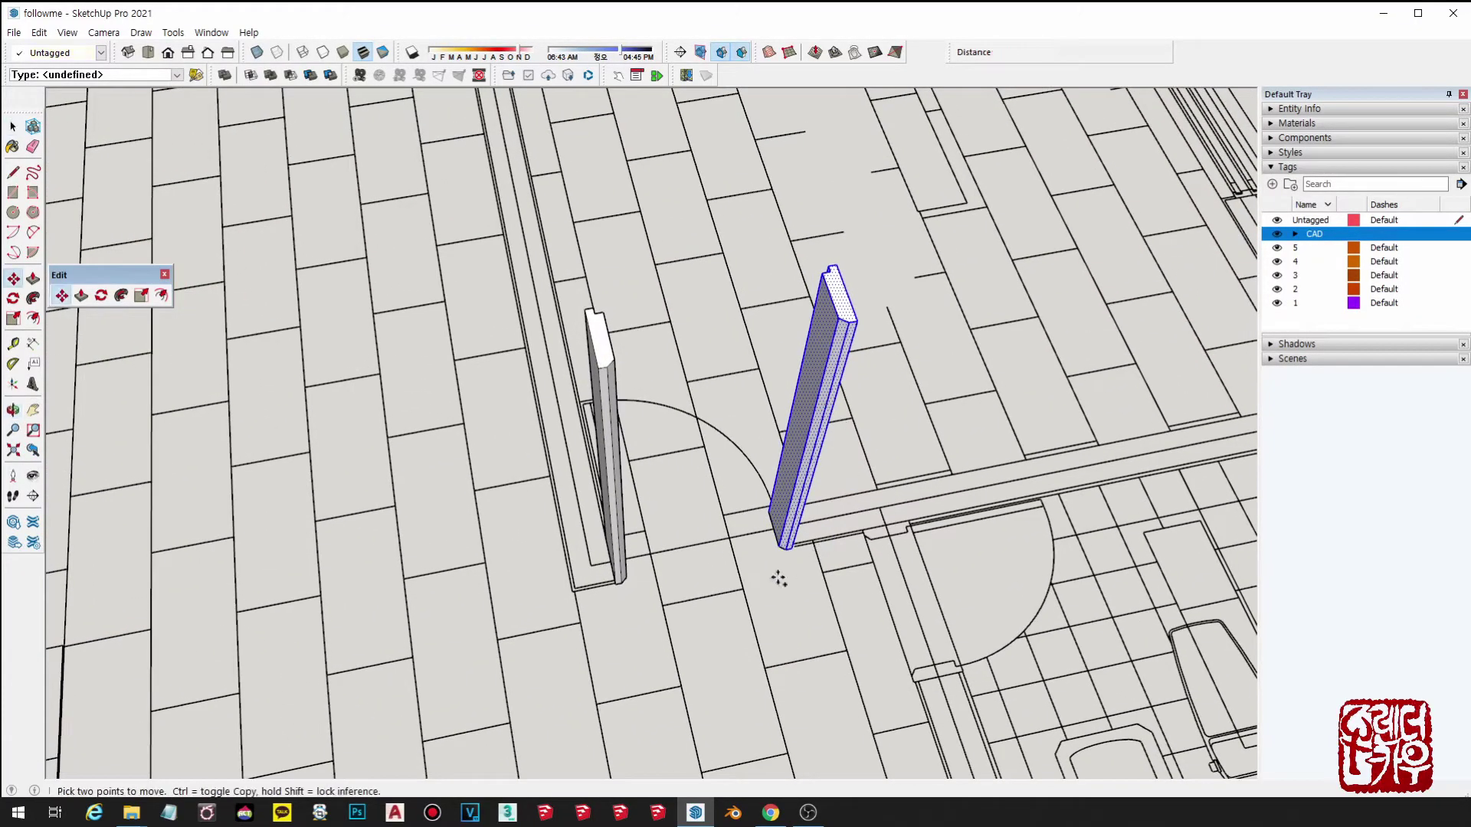
click(784, 585)
click(863, 565)
middle_drag(922, 389, 923, 606)
scroll(904, 311, down, 2)
shift+middle_drag(923, 607, 665, 559)
click(652, 652)
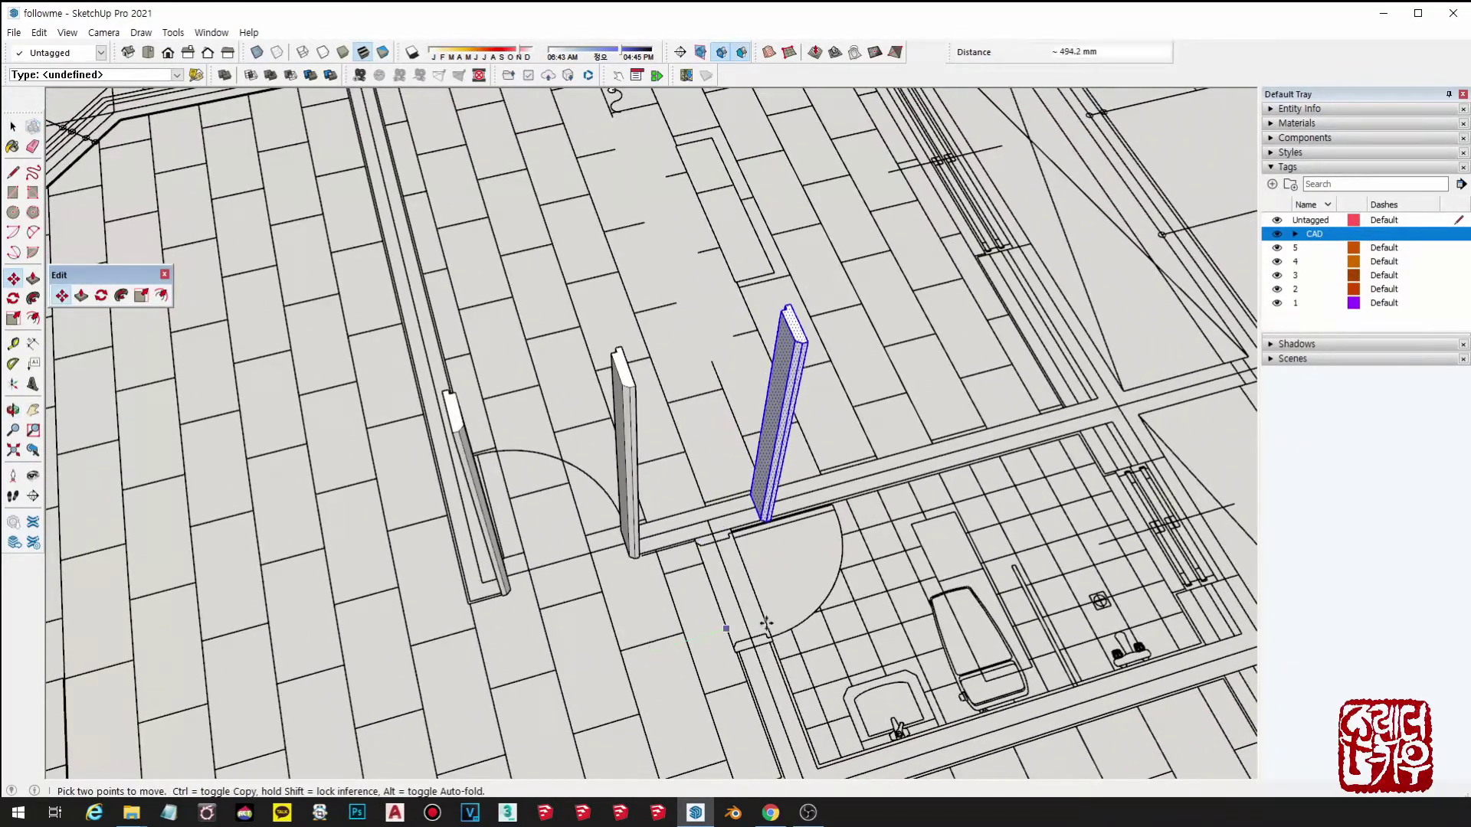
click(893, 580)
Step: Rotate the copied jamb 90 degrees about the red axis so that it lies horizontally
middle_drag(905, 539, 898, 495)
key(q)
scroll(985, 370, up, 3)
middle_drag(984, 373, 972, 351)
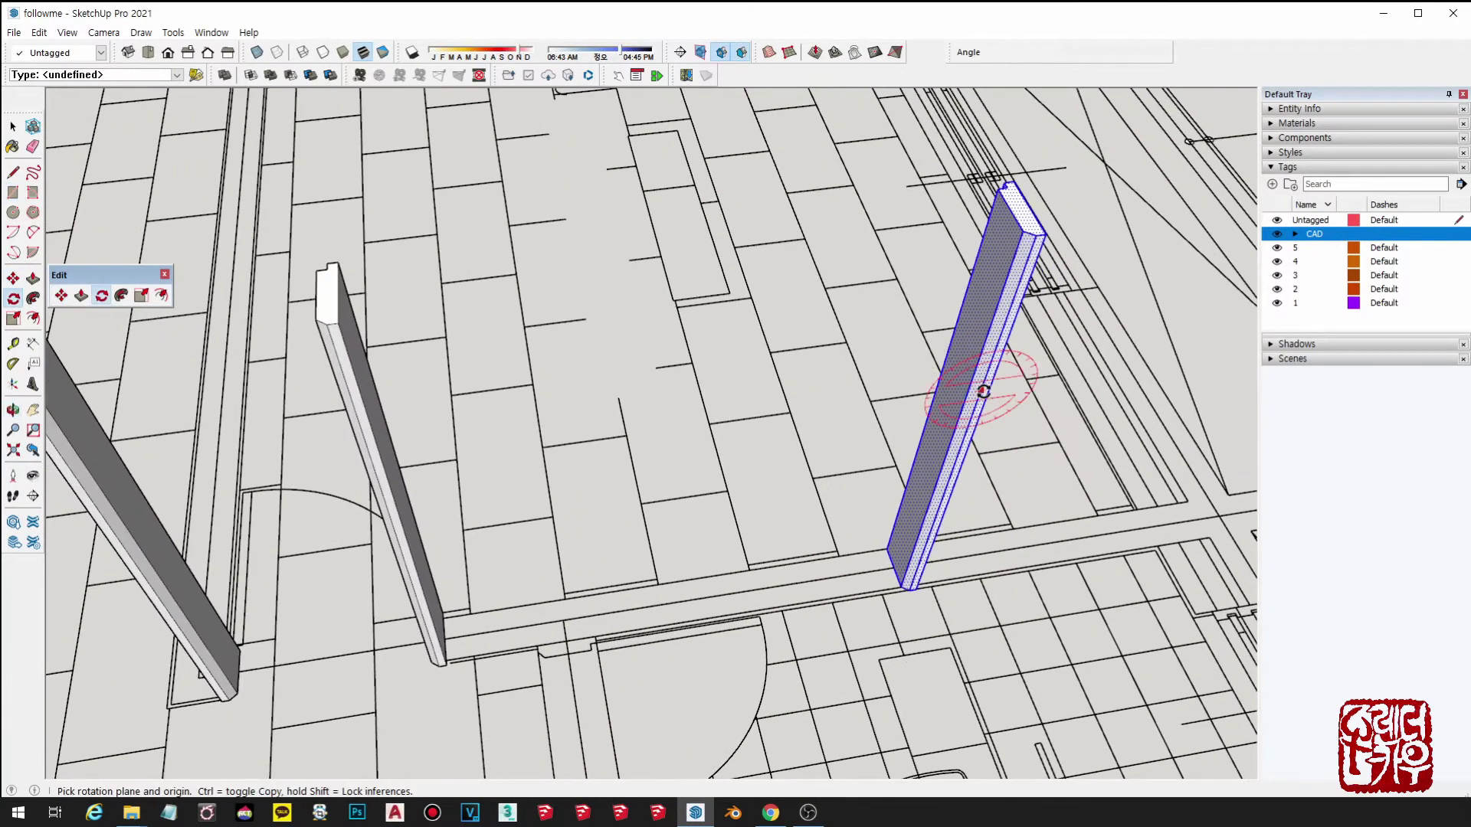
scroll(984, 392, up, 2)
drag(1013, 250, 1065, 513)
click(1158, 311)
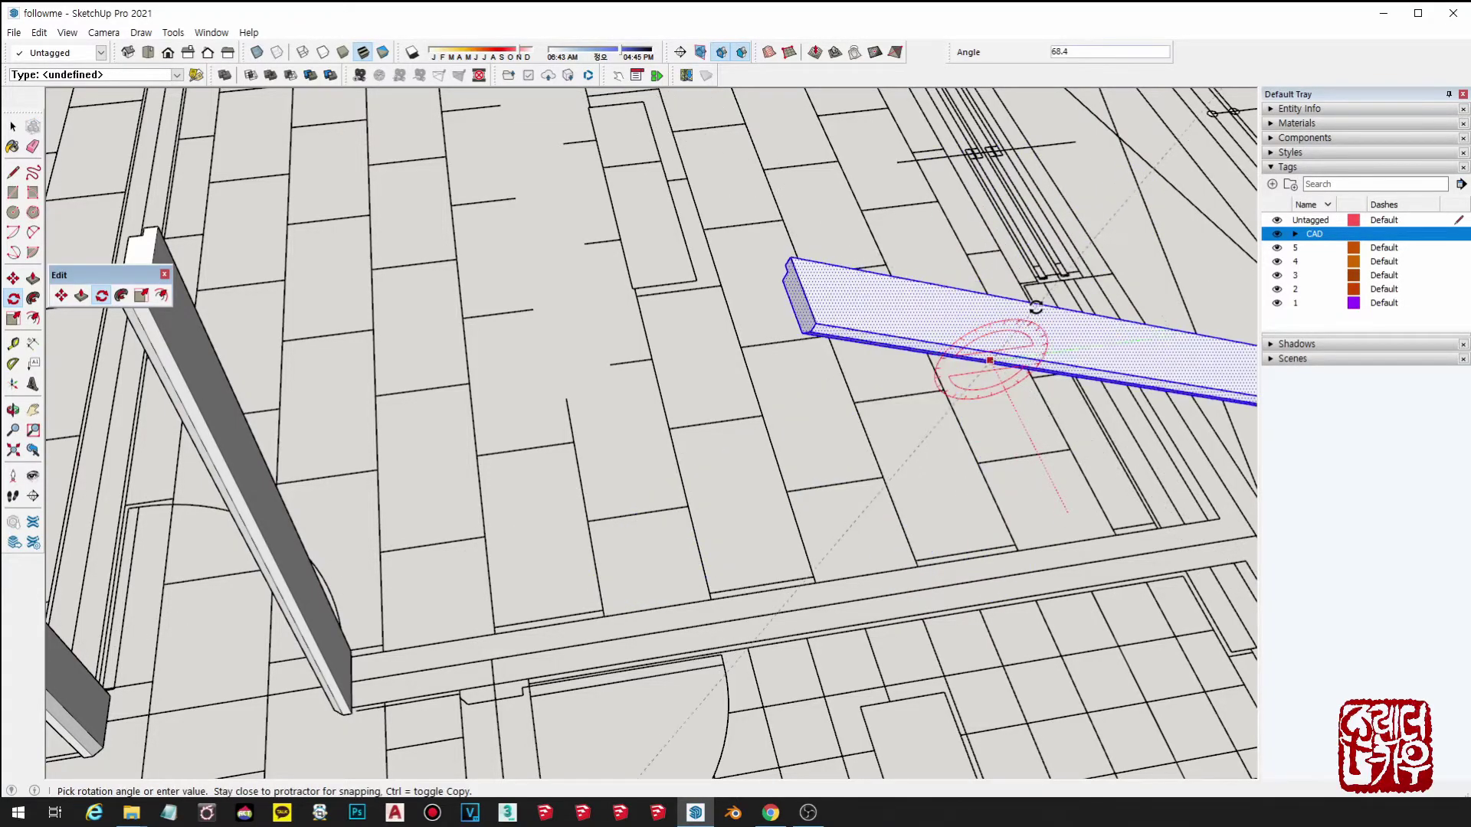
key(Return)
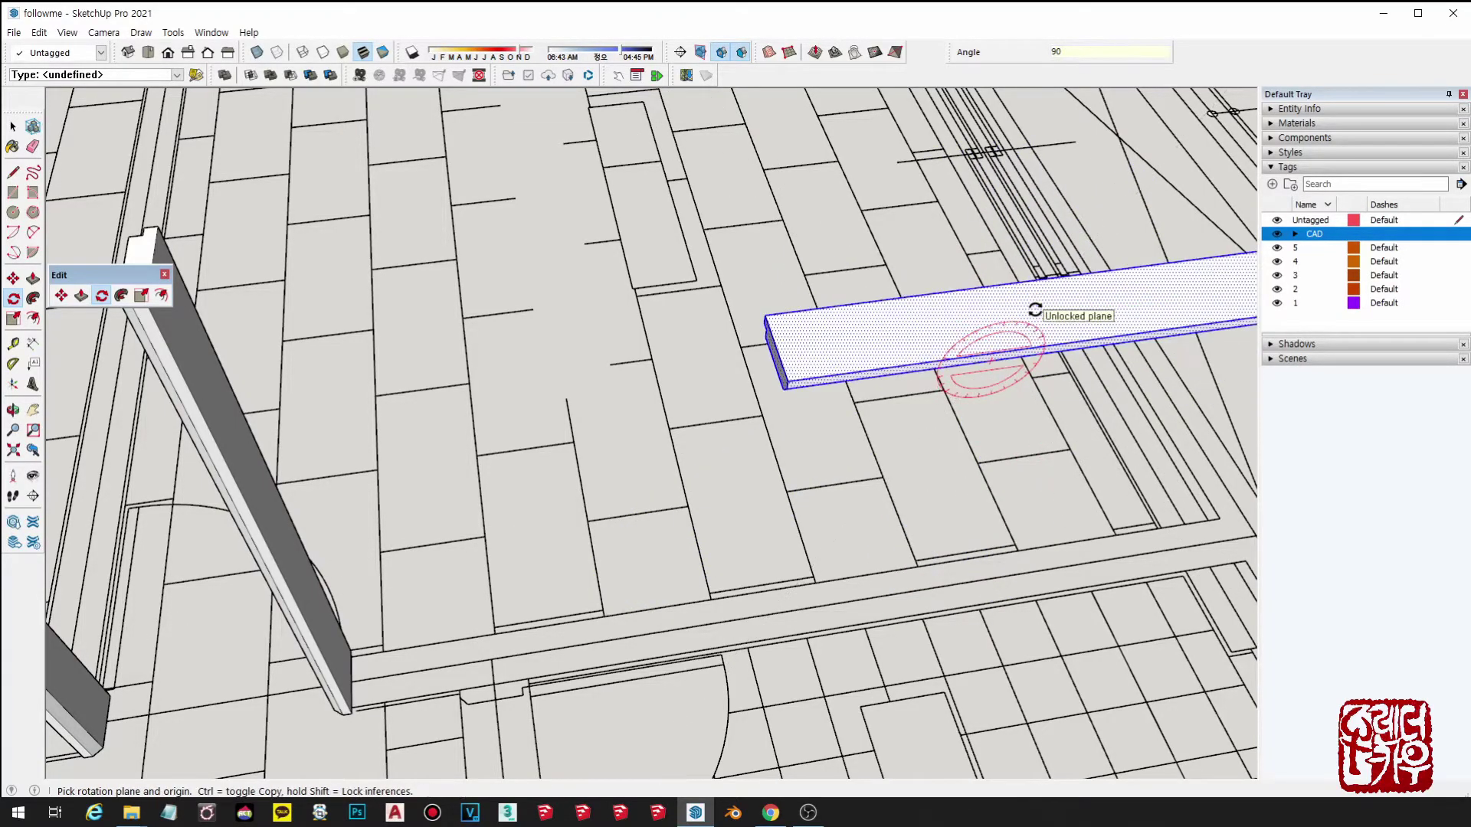
key(space)
Step: Shorten the horizontal copy by scaling it to 0.17 along the green axis
scroll(1000, 367, down, 3)
shift+middle_drag(1000, 367, 886, 405)
key(s)
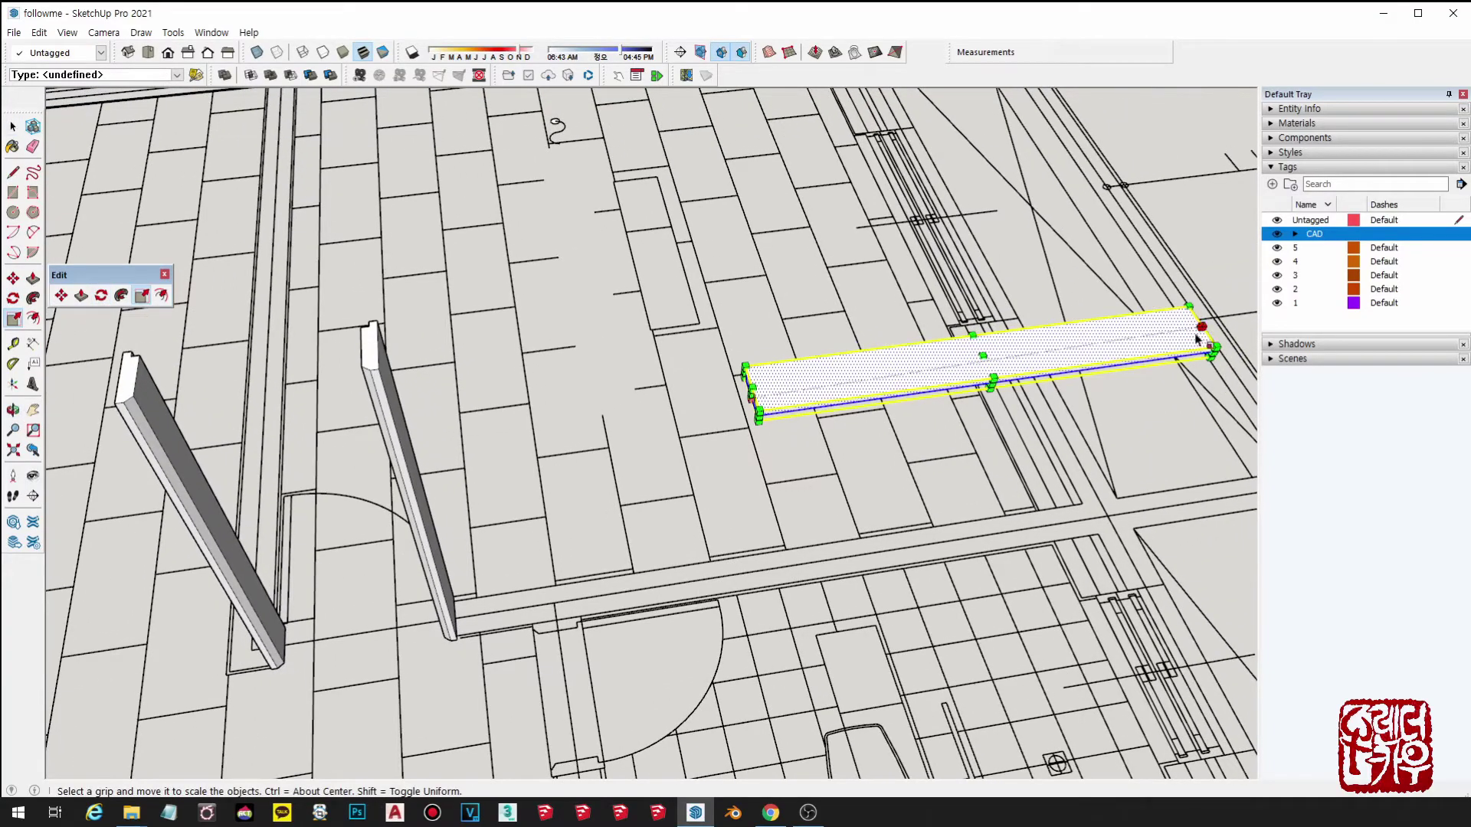
drag(1201, 329, 827, 379)
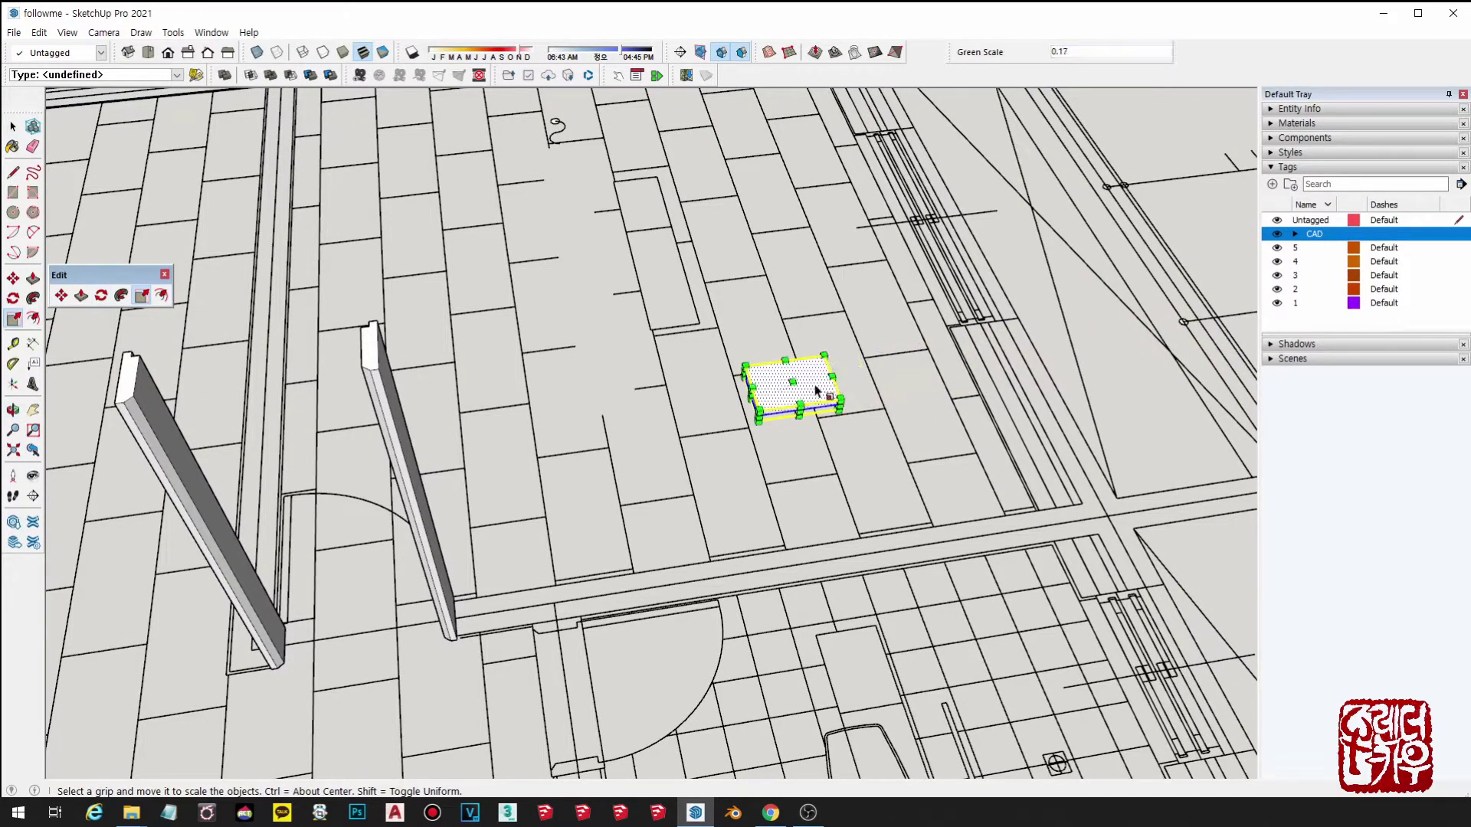
shift+middle_drag(819, 389, 1074, 396)
scroll(1073, 394, up, 2)
key(space)
Step: Move the shortened piece by its corner onto the top of the first jamb post as a header
key(m)
click(988, 370)
shift+middle_drag(345, 395, 613, 376)
scroll(860, 414, up, 1)
click(801, 390)
scroll(810, 466, up, 2)
key(space)
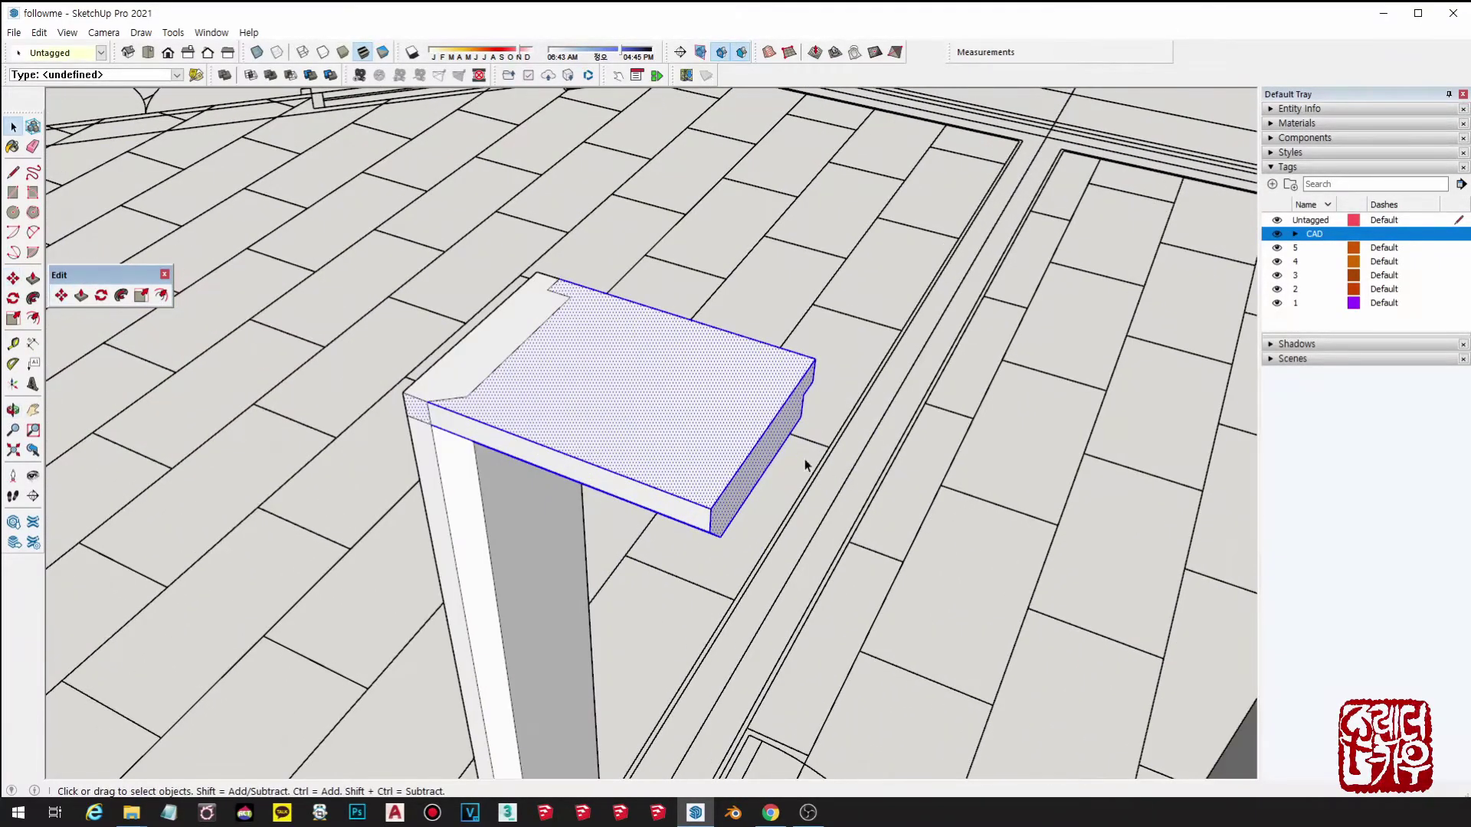
Step: Extend the header's end face across the doorway to the opposite jamb with Push/Pull
key(p)
click(774, 449)
middle_drag(801, 471, 995, 264)
click(1019, 524)
Step: Erase the seam lines where the header joins the jamb at one upper corner of the frame
middle_drag(256, 499, 230, 598)
mouse_move(230, 598)
shift+middle_down()
mouse_move(349, 538)
mouse_move(352, 566)
shift+middle_up()
key(e)
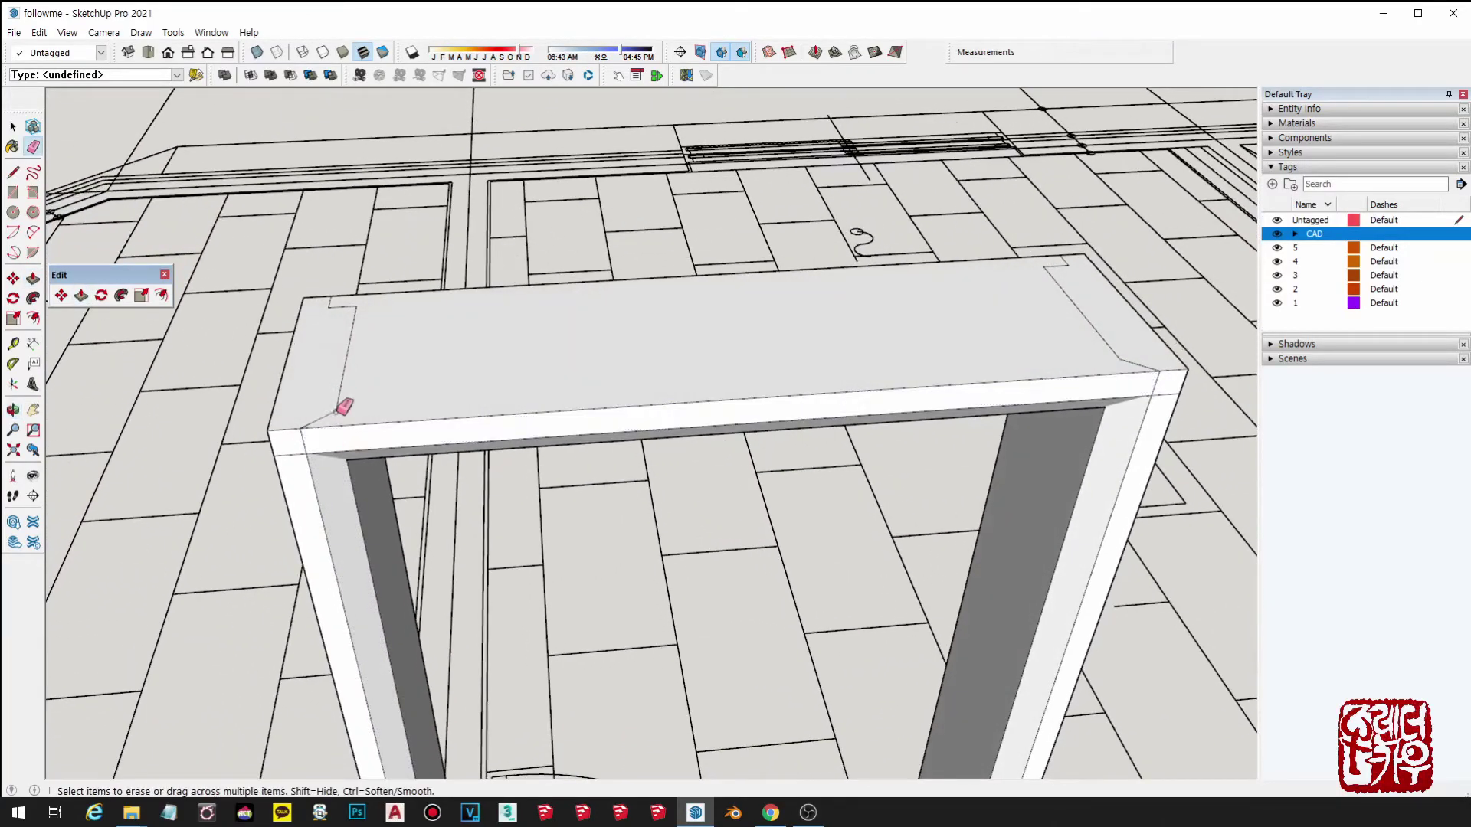
drag(337, 408, 346, 308)
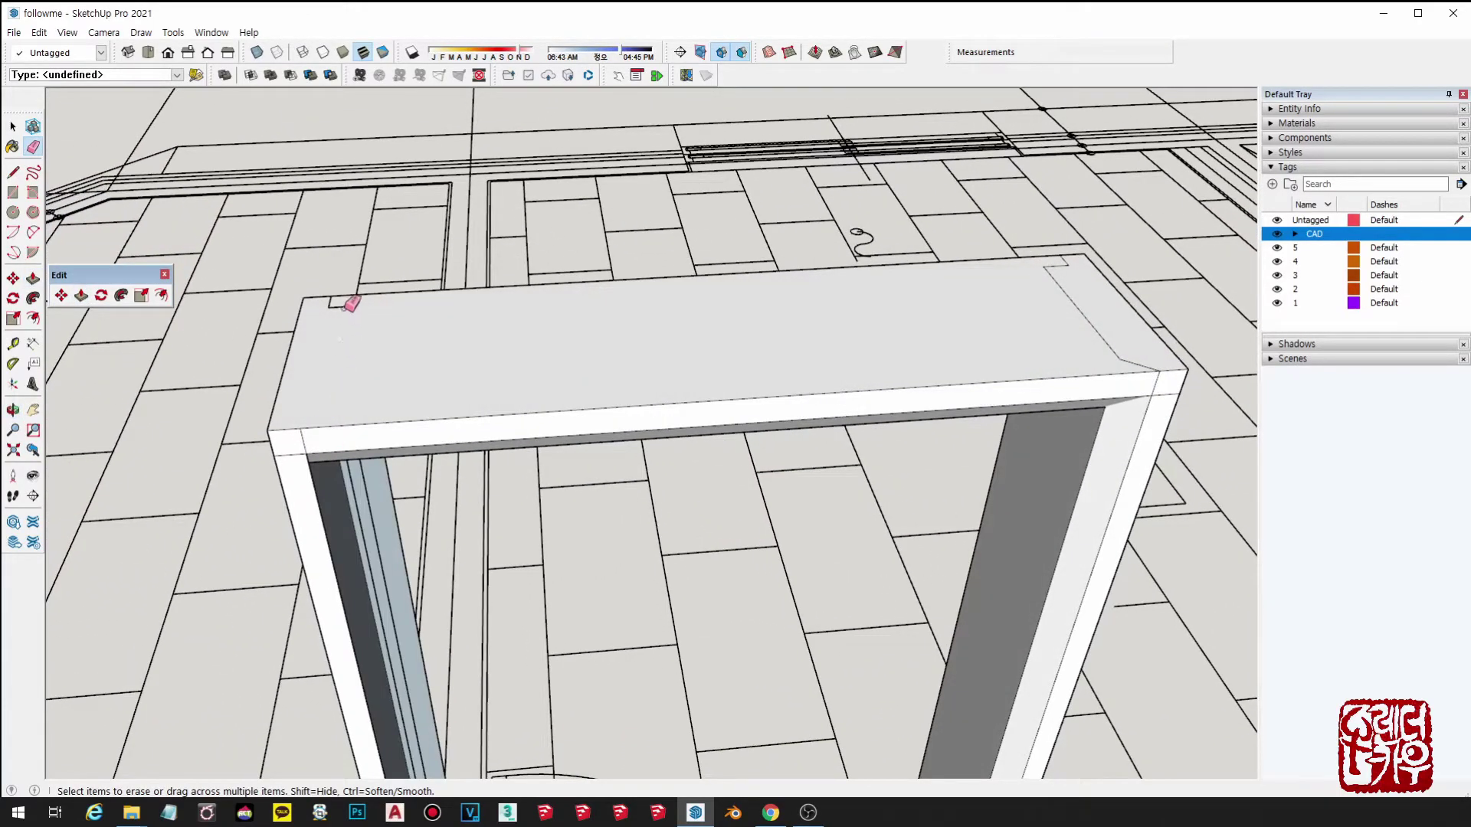
click(304, 443)
scroll(360, 483, down, 2)
mouse_move(360, 492)
middle_down()
mouse_move(380, 330)
mouse_move(1042, 446)
middle_up()
scroll(767, 453, down, 4)
mouse_move(712, 452)
middle_down()
mouse_move(366, 538)
mouse_move(659, 422)
middle_up()
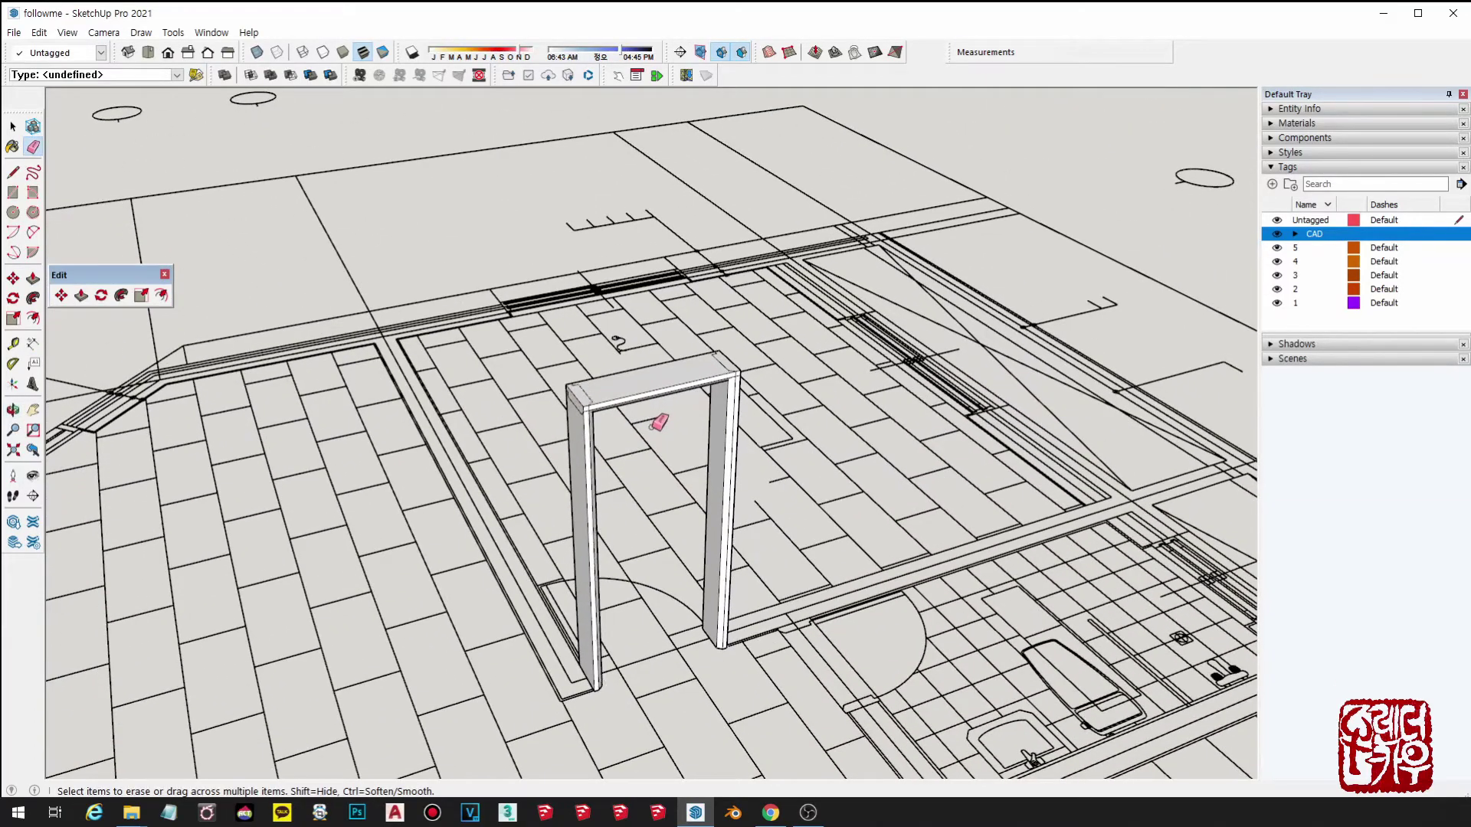
Step: Undo the header, the copied jamb and the post extrusion, back to the flat jamb outline
key(ctrl+z)
key(ctrl+z)
key(ctrl+z)
key(ctrl+z)
key(ctrl+z)
key(ctrl+z)
key(ctrl+z)
key(ctrl+z)
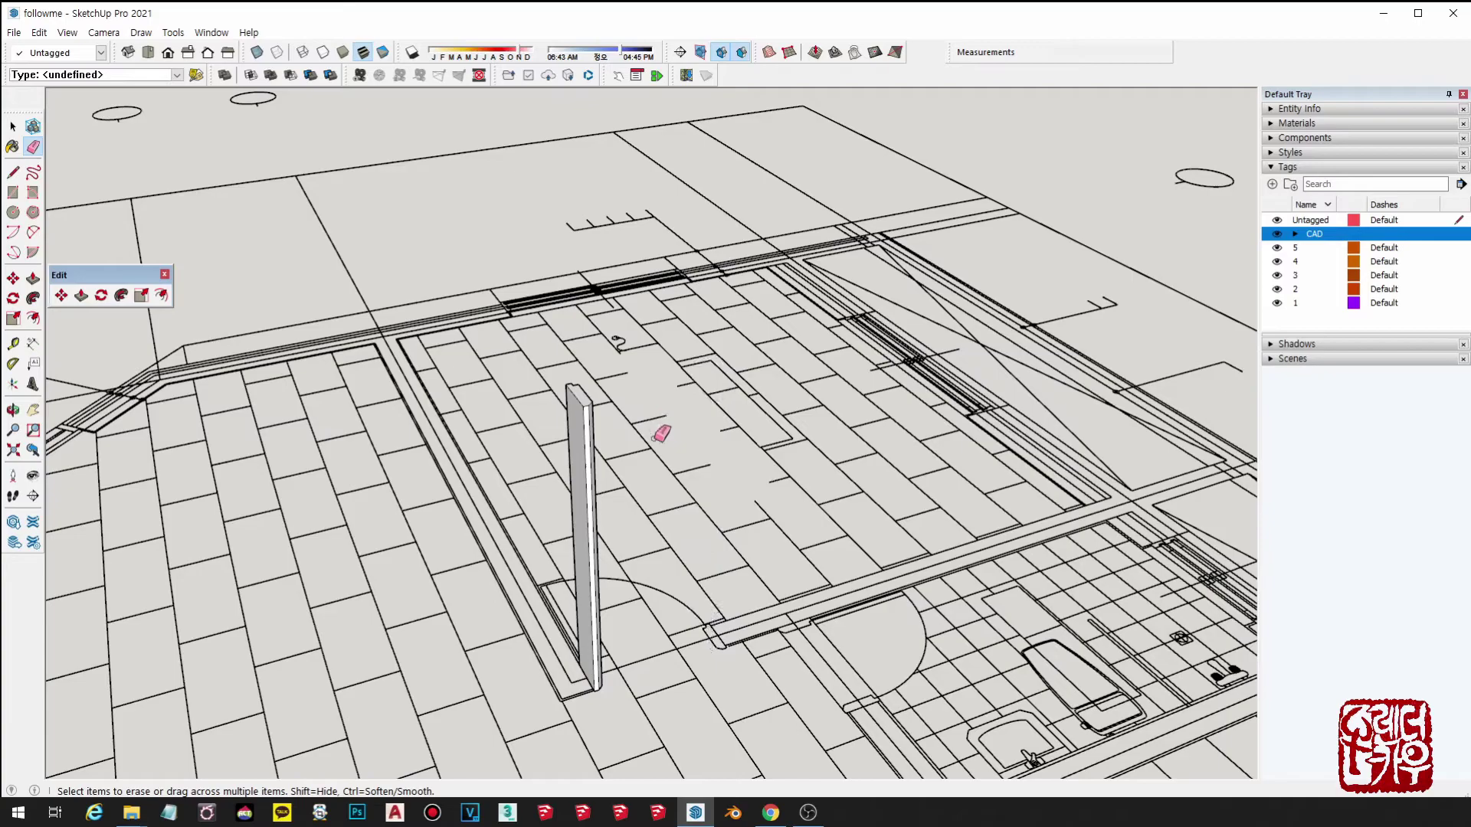
key(ctrl+z)
Step: Close the open side of the jamb outline at the partition wall's end with a line, forming a face
middle_drag(613, 536, 608, 652)
scroll(606, 681, up, 4)
key(space)
drag(521, 571, 659, 739)
shift+middle_drag(585, 603, 606, 584)
scroll(613, 635, up, 6)
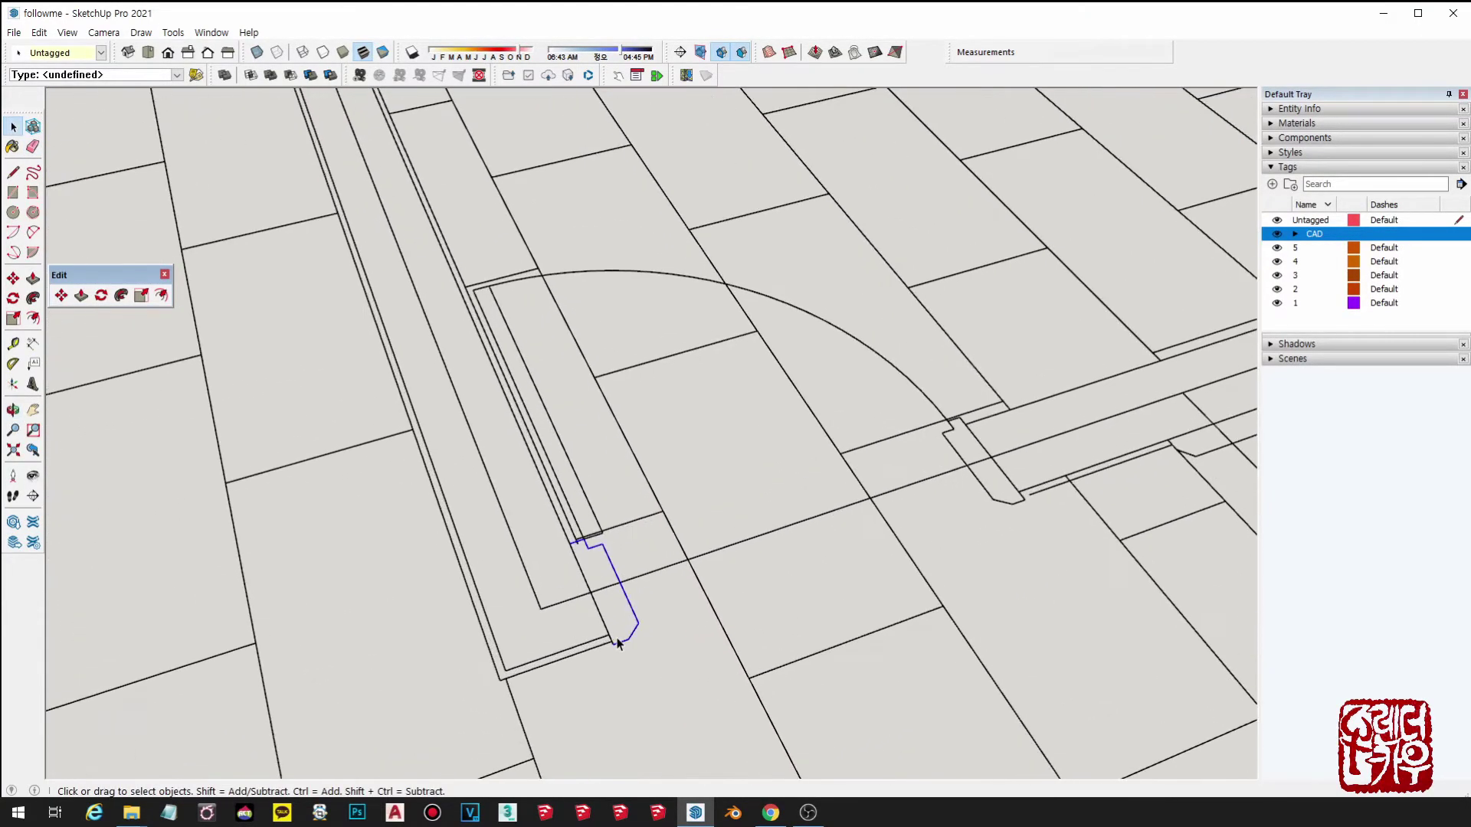
key(l)
click(610, 653)
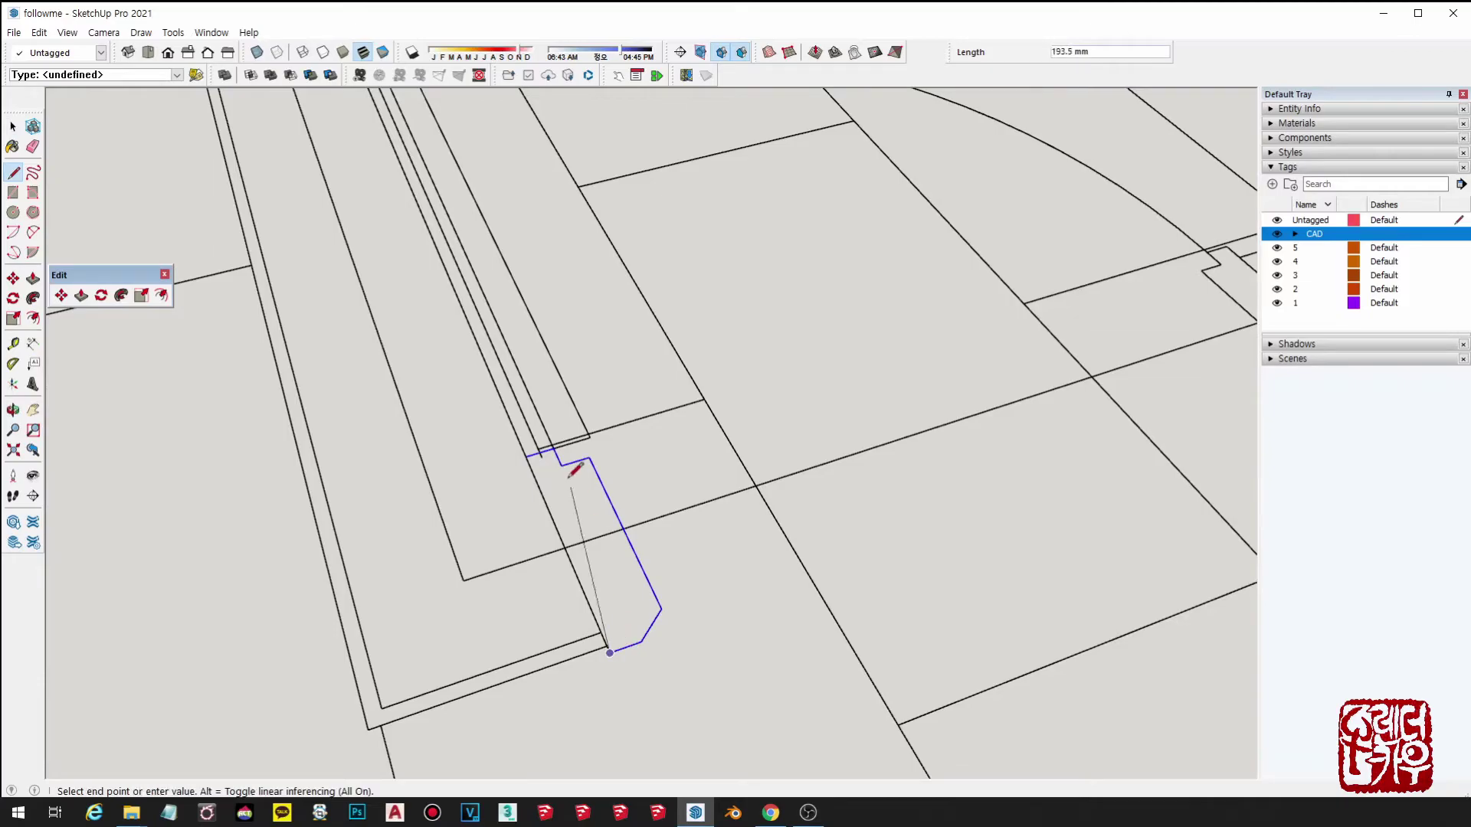
click(527, 452)
scroll(532, 453, down, 1)
key(space)
scroll(565, 518, down, 6)
Step: Draw a vertical line 2000 mm up the blue axis from the inner corner of the jamb profile
shift+middle_drag(566, 525, 603, 594)
key(l)
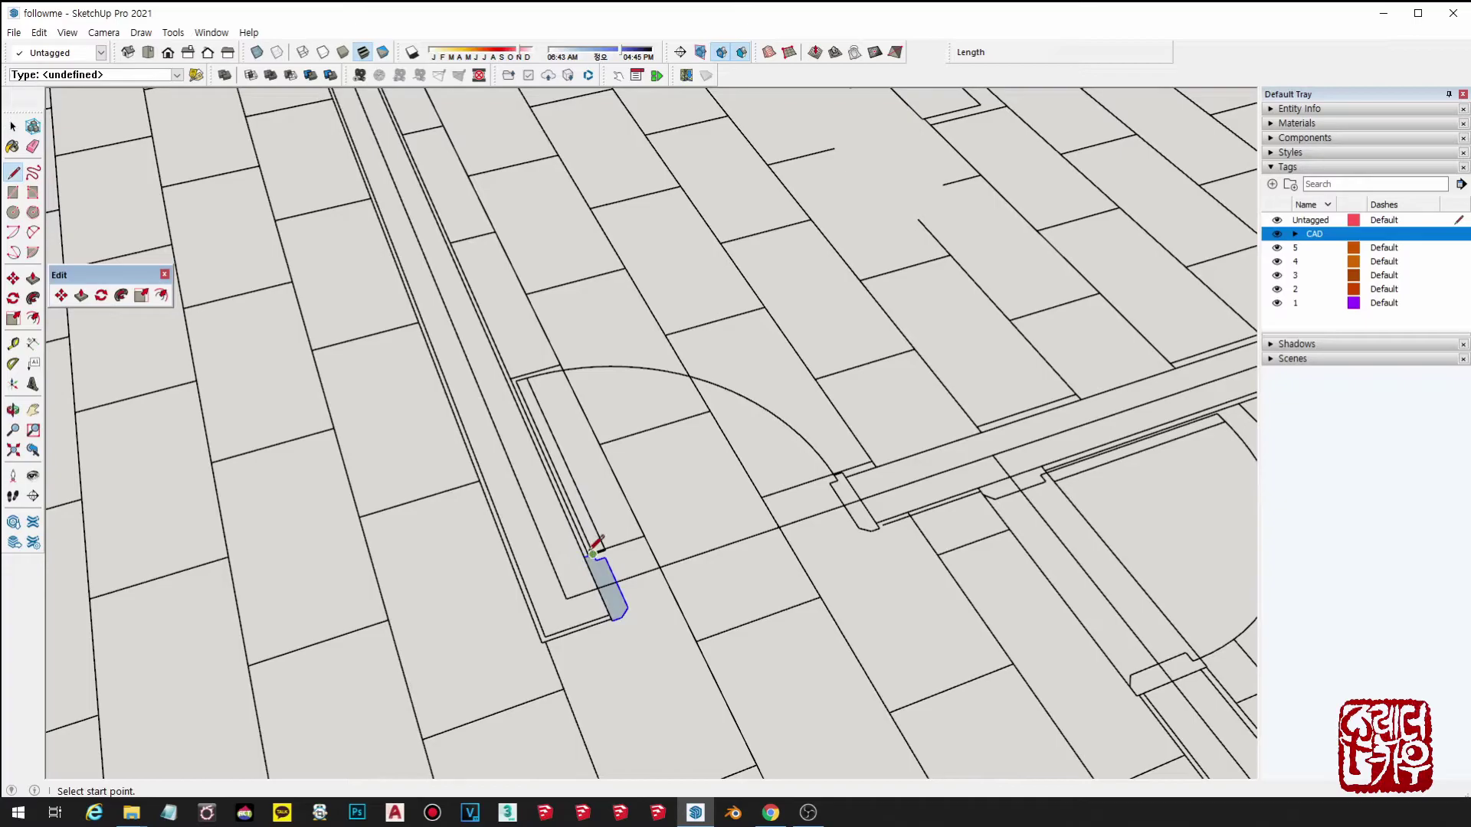
click(583, 557)
scroll(588, 550, down, 2)
middle_drag(590, 546, 567, 279)
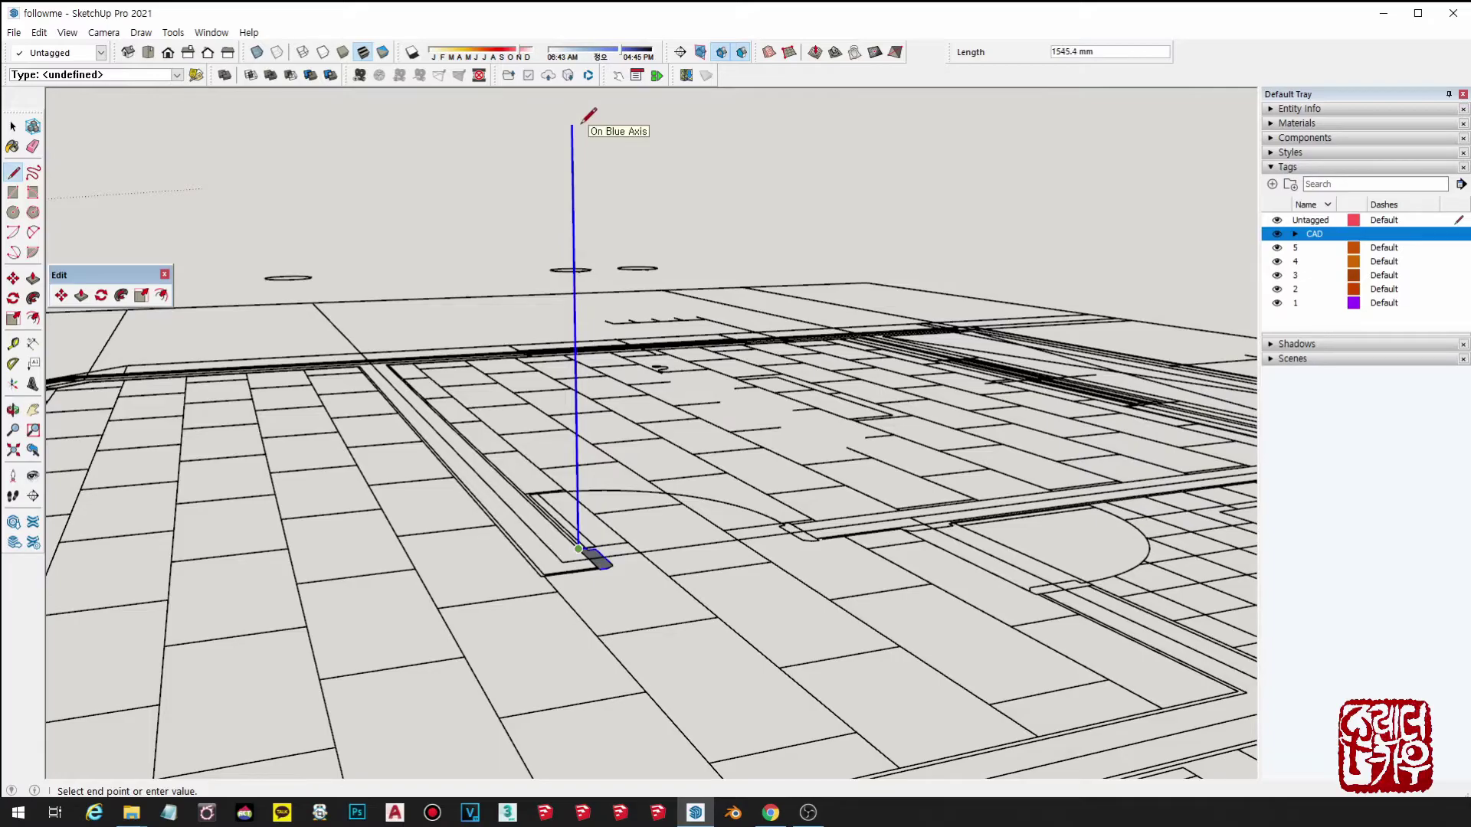
key(Return)
Step: Continue the path with a 900 mm line along the green axis, ending above the opposite jamb's corner
scroll(583, 124, down, 4)
middle_drag(589, 168, 581, 544)
scroll(648, 413, up, 5)
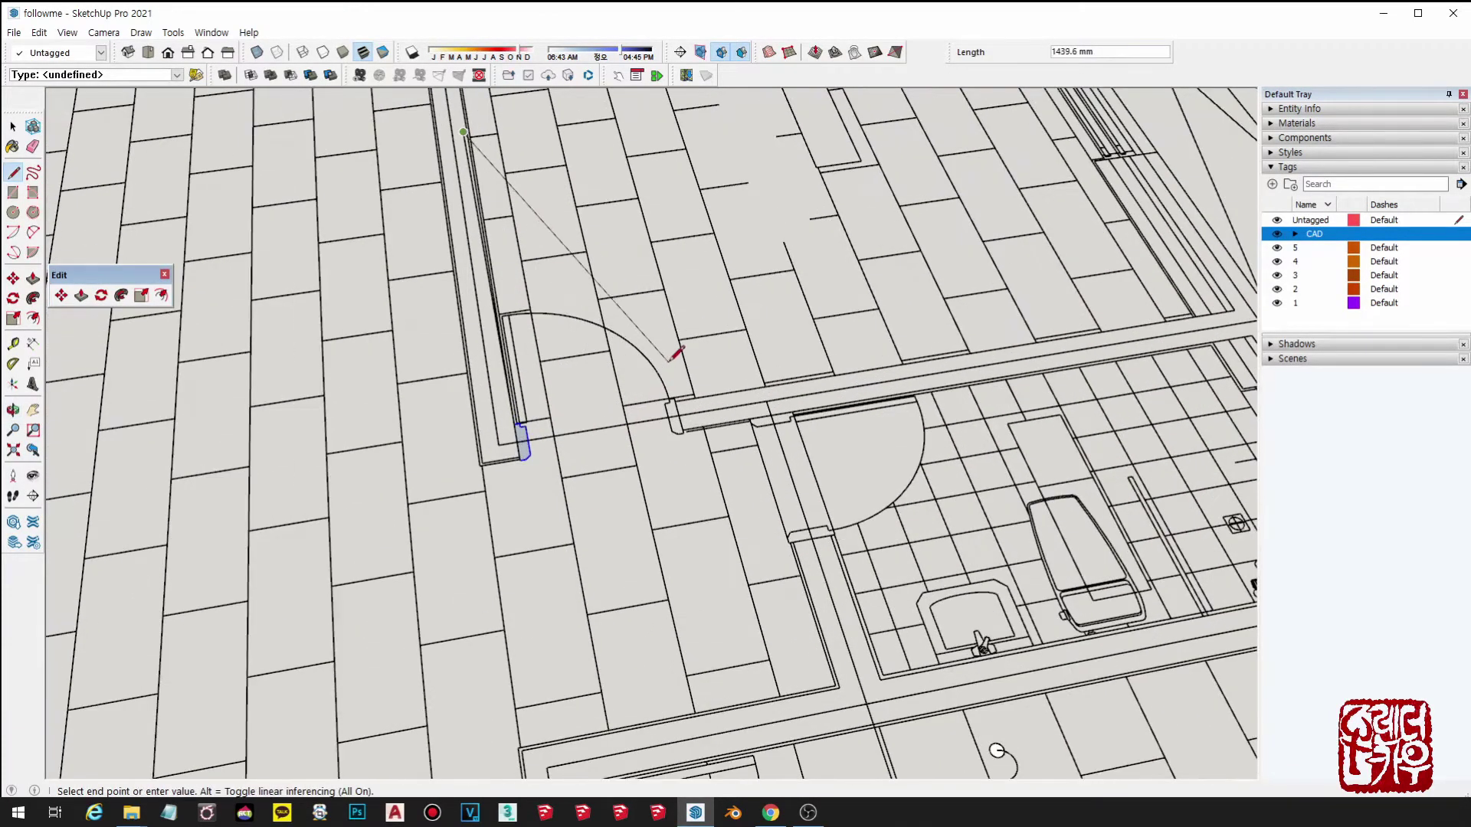
scroll(706, 357, down, 4)
scroll(683, 393, up, 3)
scroll(674, 383, down, 2)
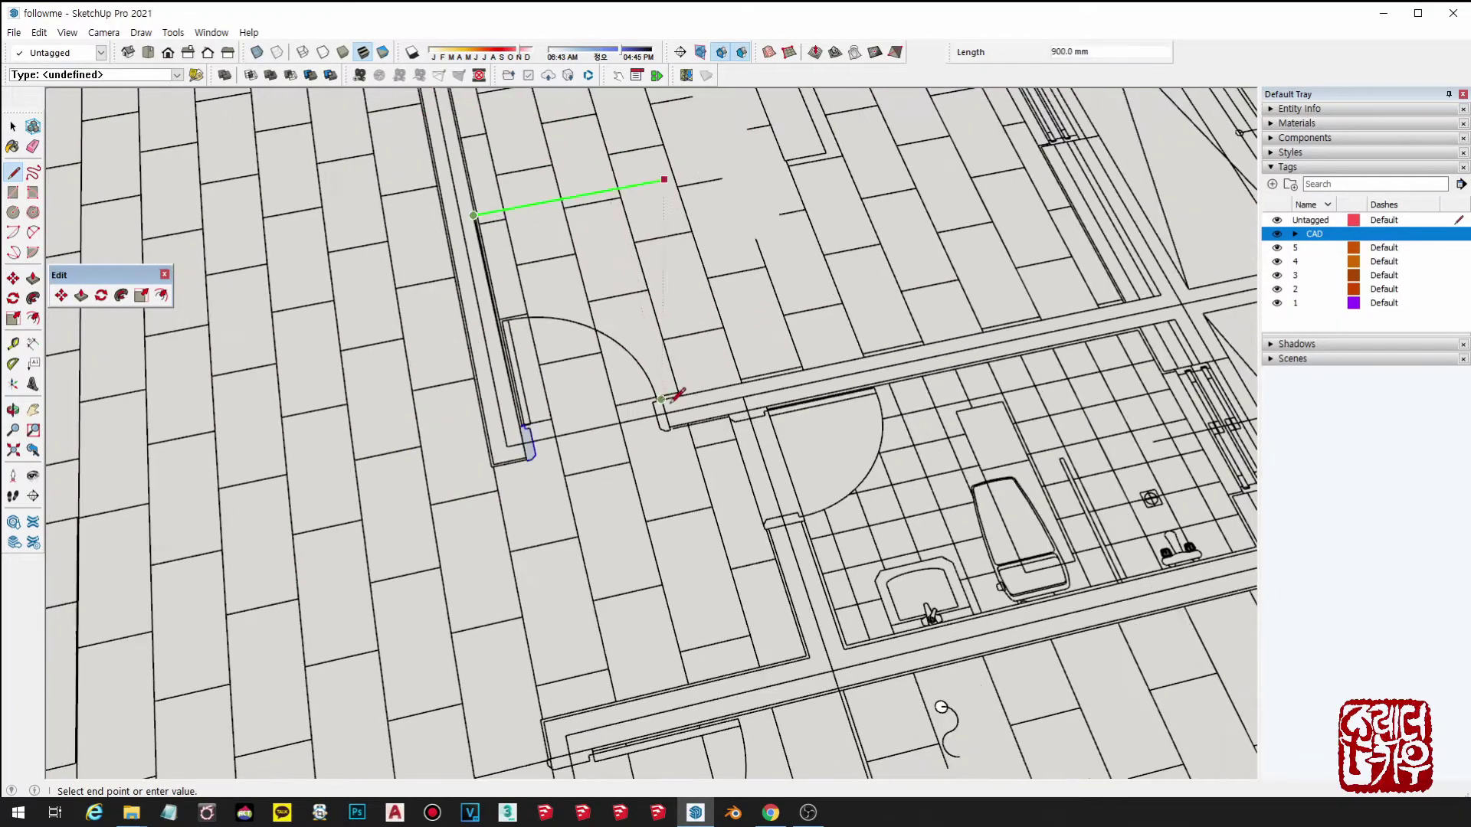
shift+middle_drag(679, 423, 740, 502)
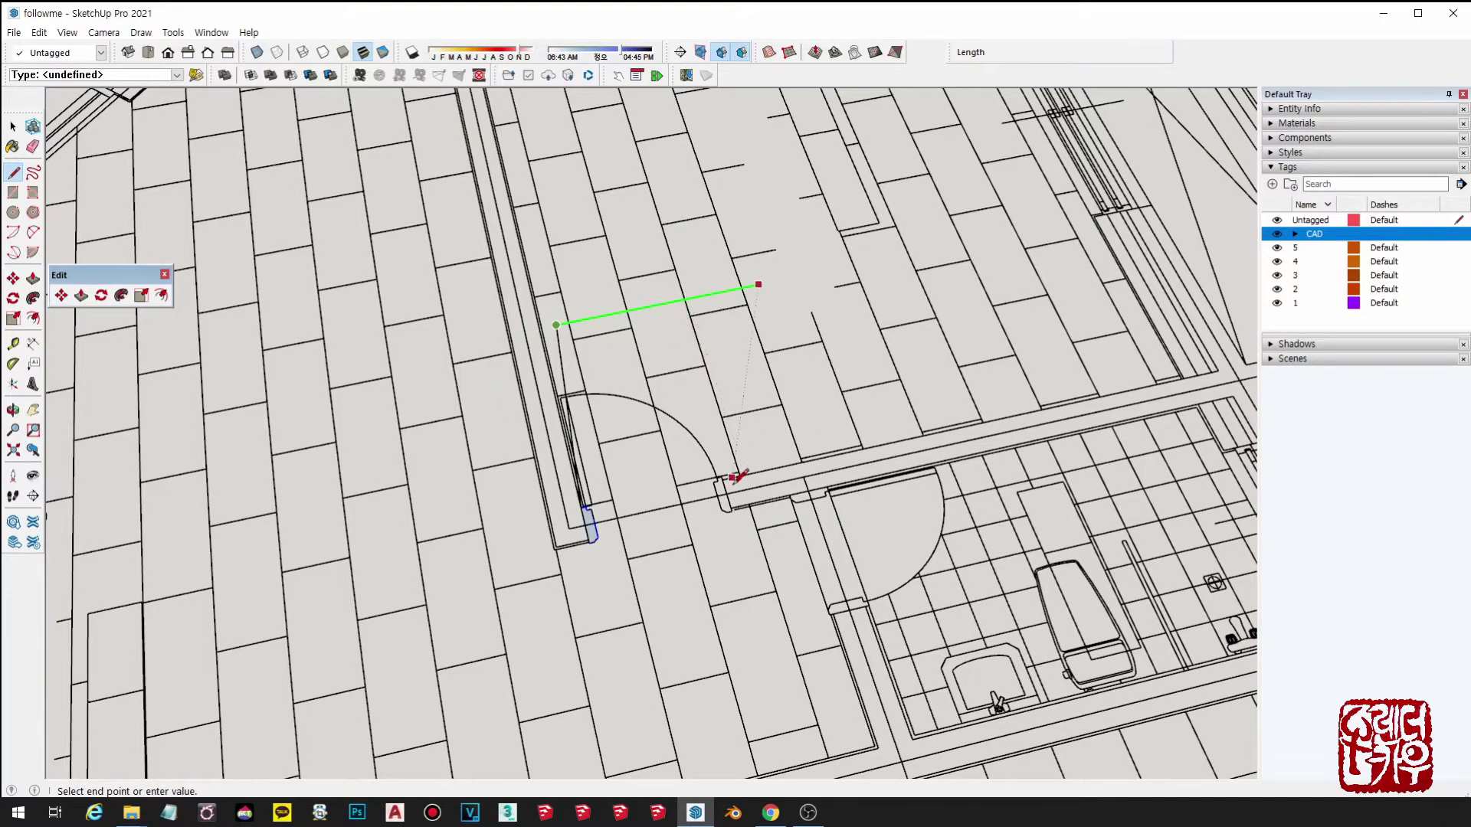
scroll(724, 479, up, 2)
Step: Finish the path with a 2000 mm vertical line down to the corner of the opposite jamb outline
scroll(724, 478, up, 6)
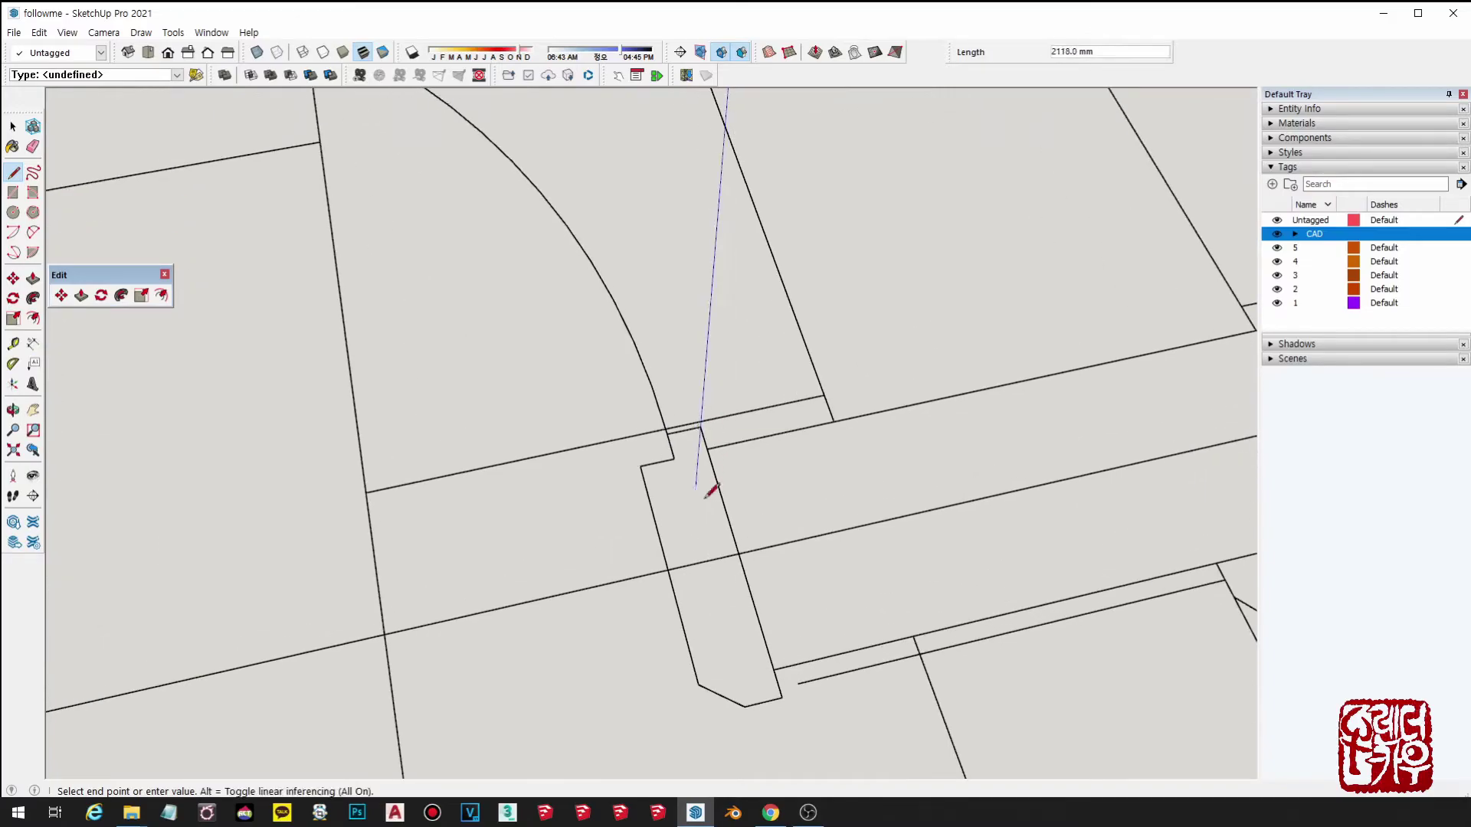
scroll(704, 438, down, 4)
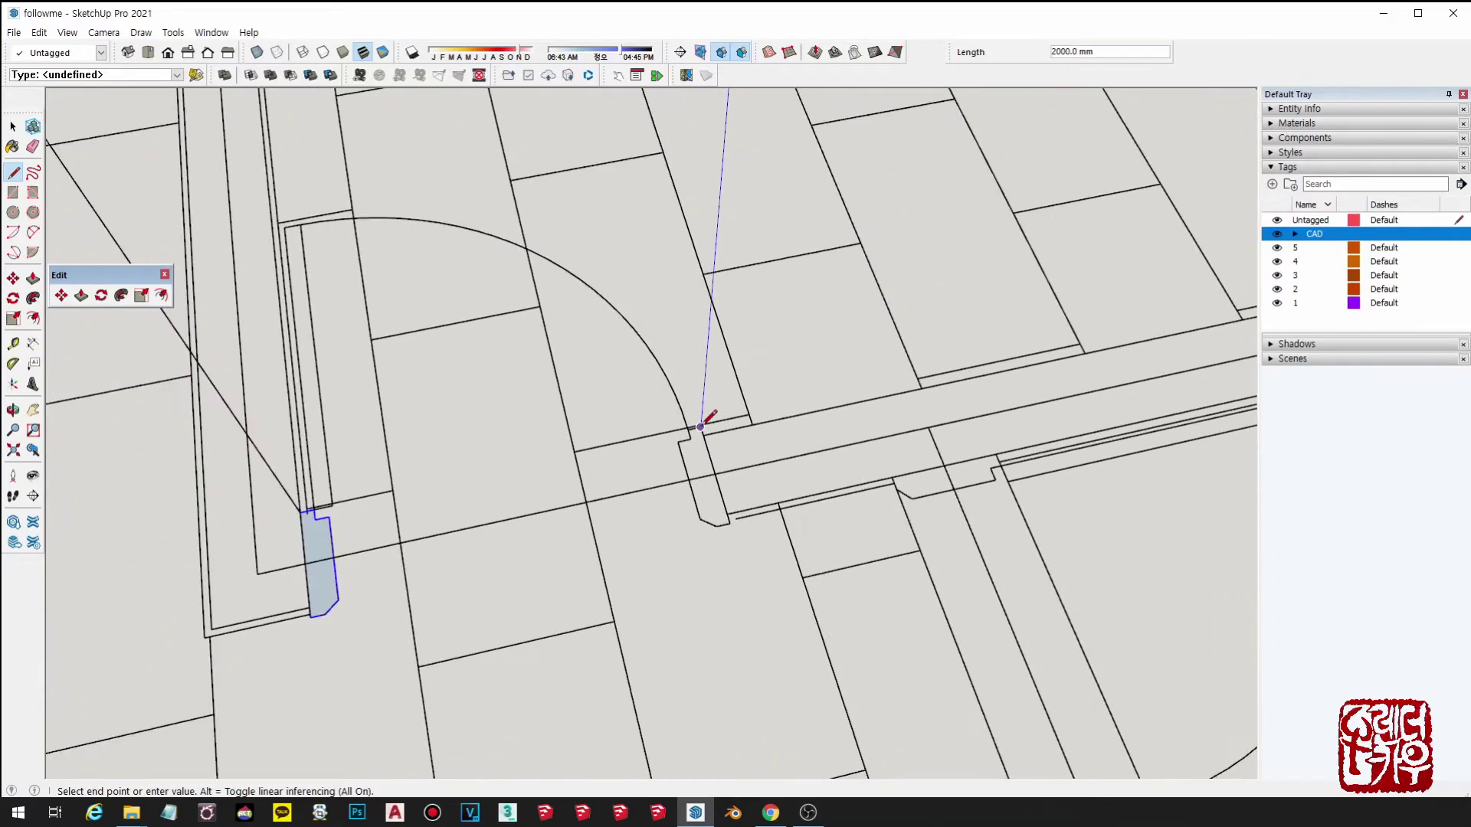
scroll(700, 428, down, 4)
middle_drag(703, 433, 687, 154)
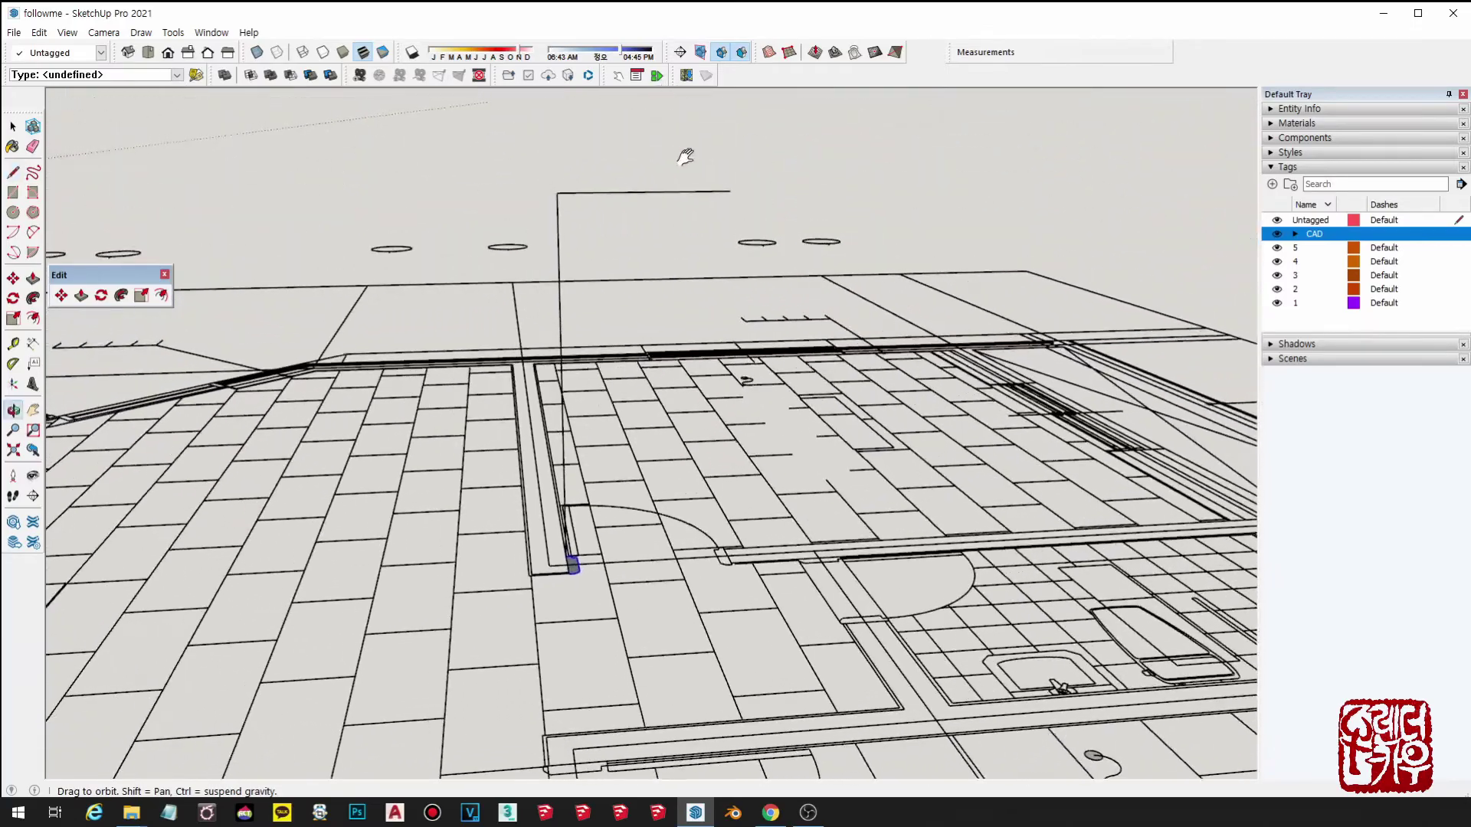
scroll(729, 413, up, 8)
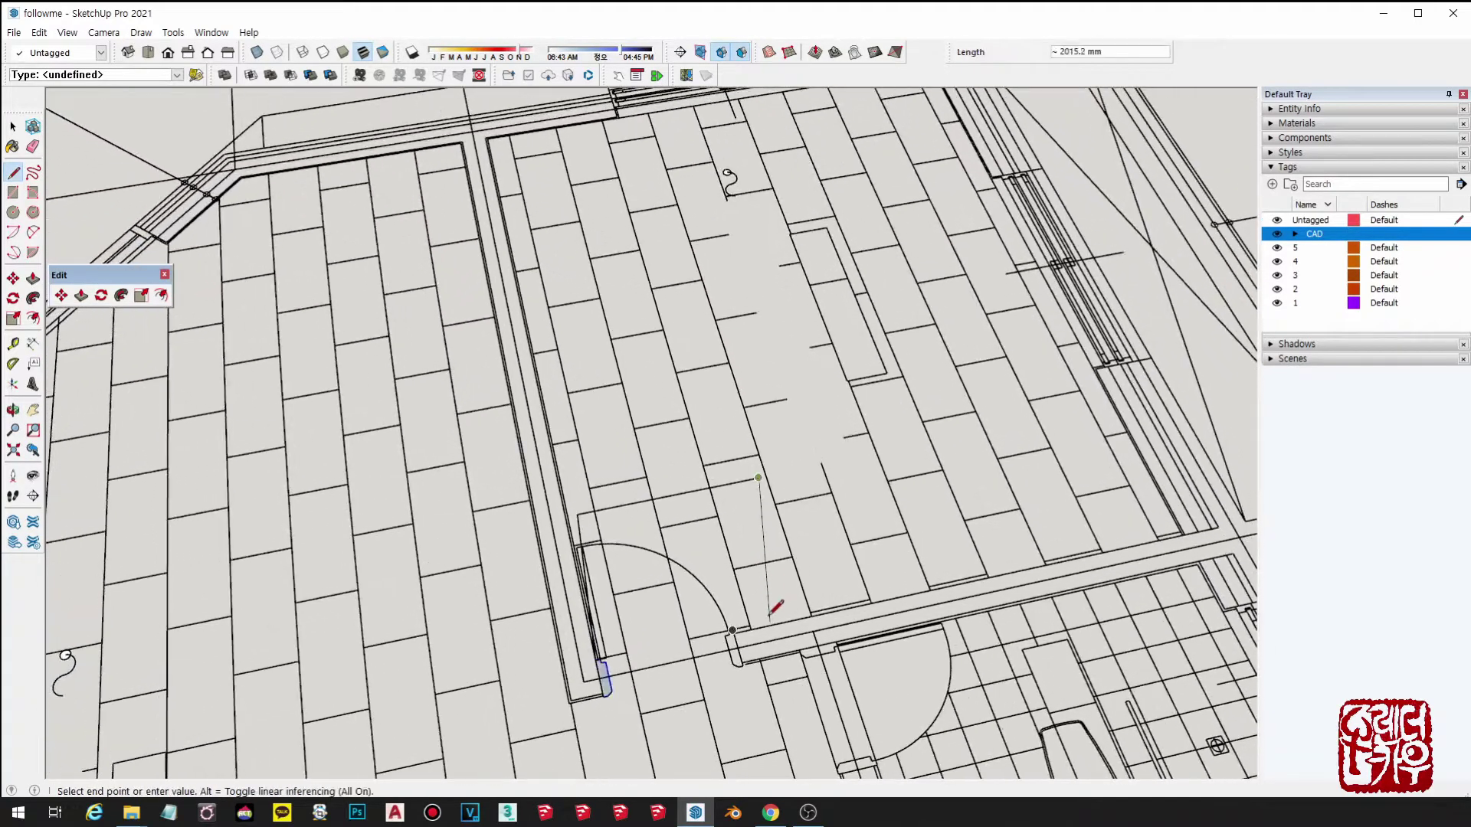
scroll(751, 604, up, 2)
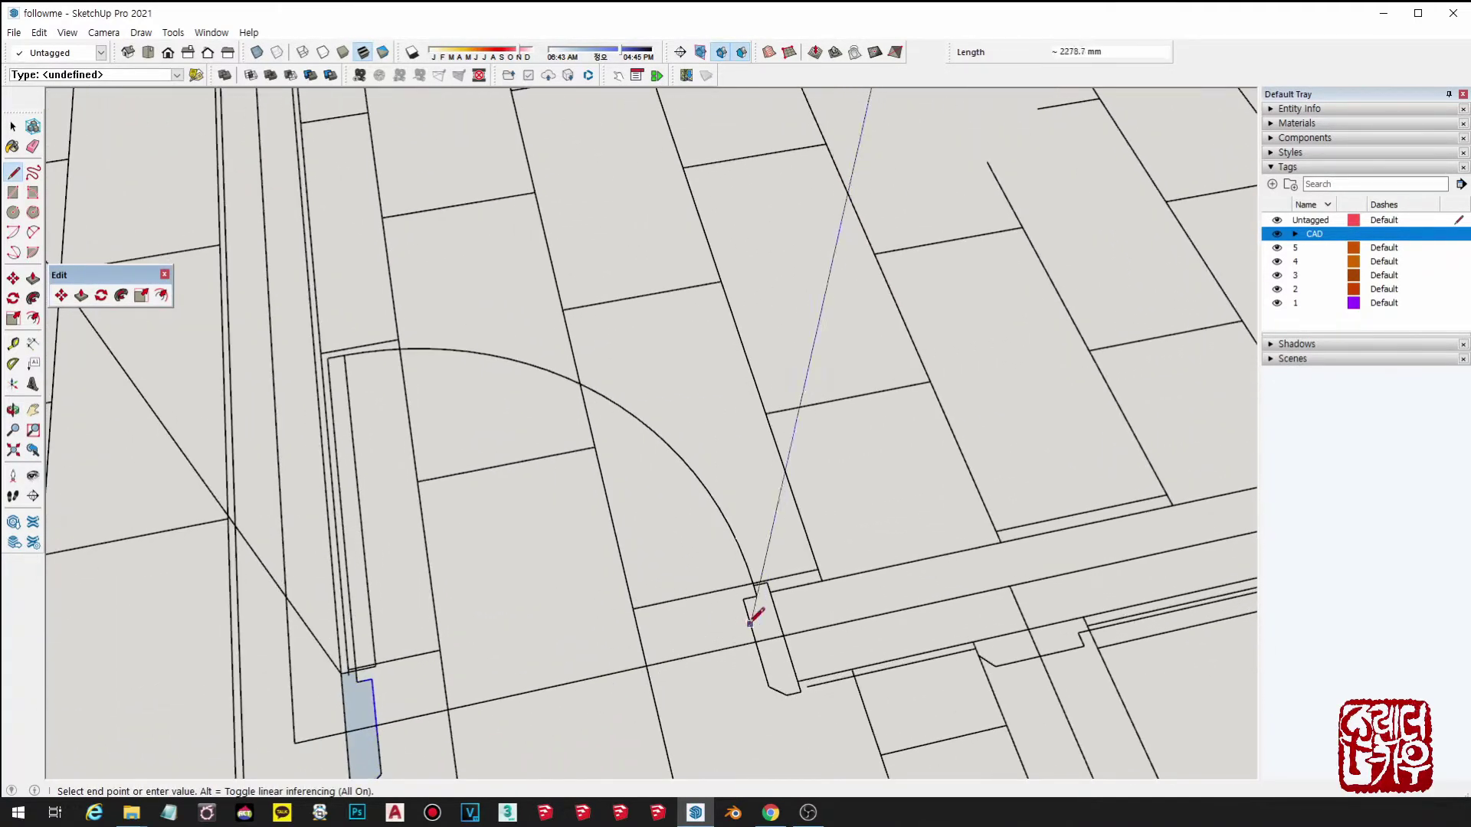
click(768, 583)
scroll(771, 584, down, 6)
key(space)
Step: Select the three path lines of the door opening: both verticals and the line across the top
middle_drag(772, 591, 821, 171)
drag(920, 298, 470, 188)
middle_drag(737, 361, 726, 306)
click(904, 212)
drag(986, 297, 376, 112)
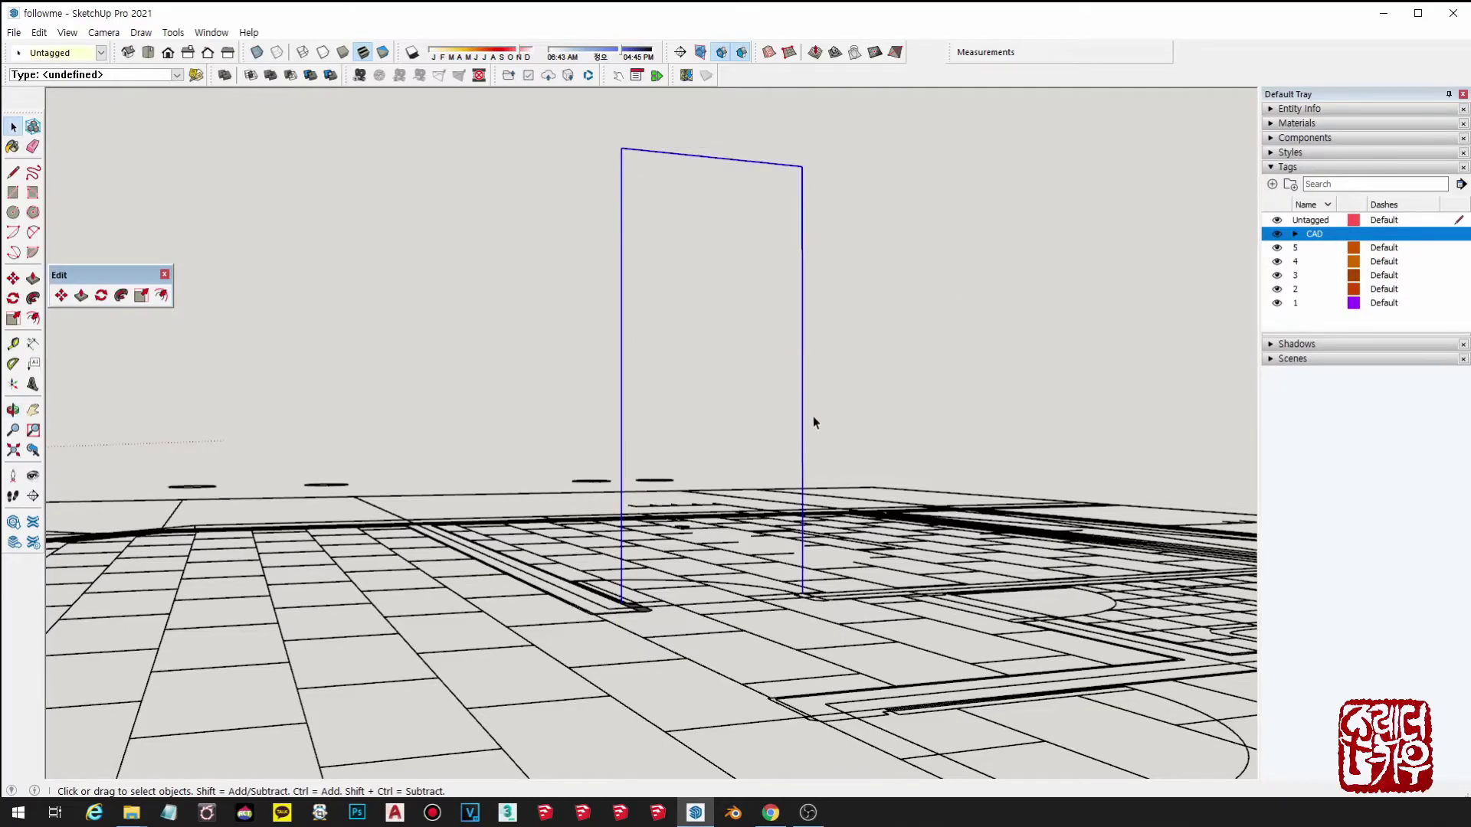
middle_drag(808, 388, 814, 444)
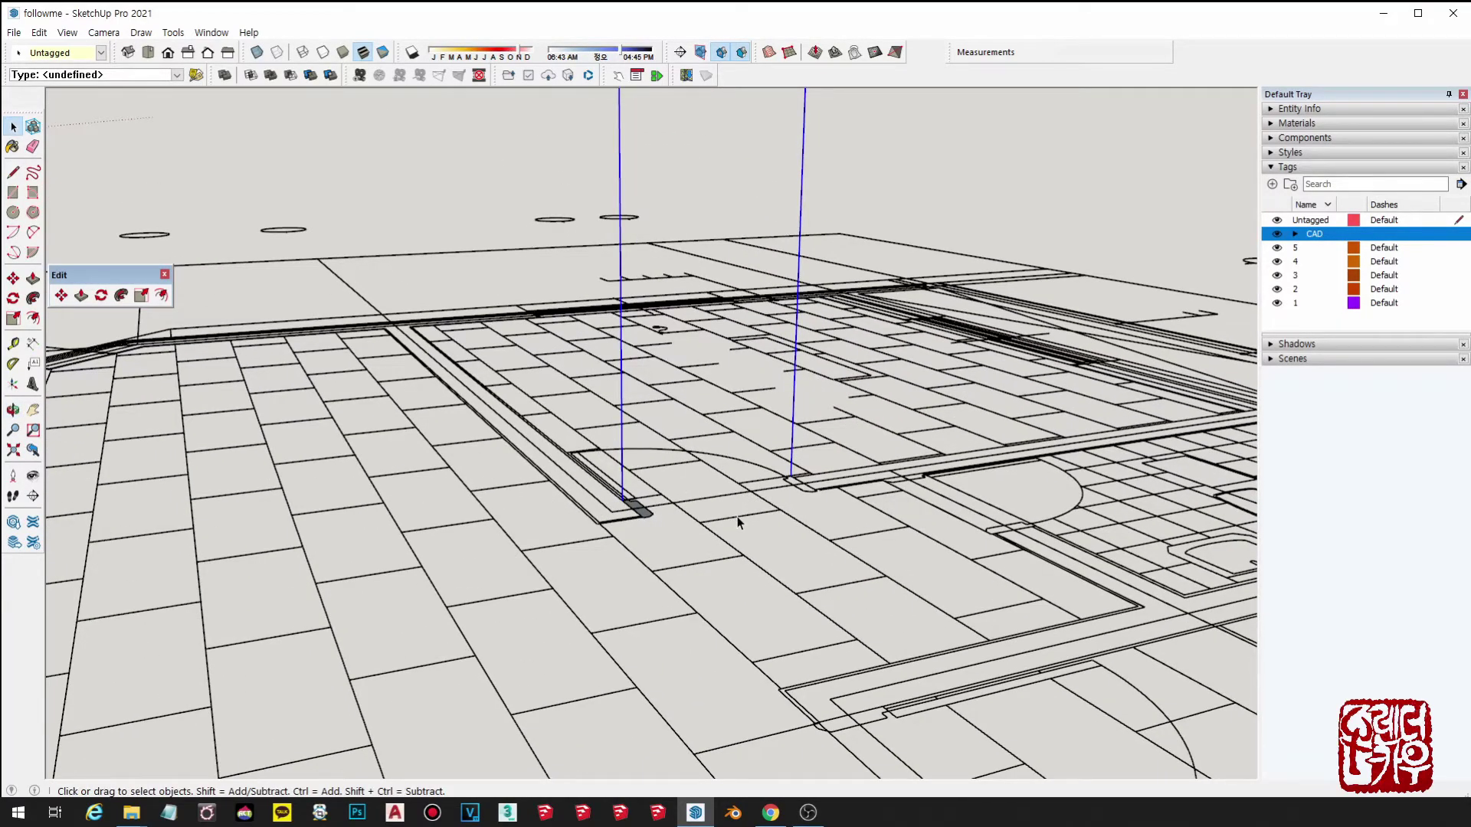
scroll(738, 518, down, 2)
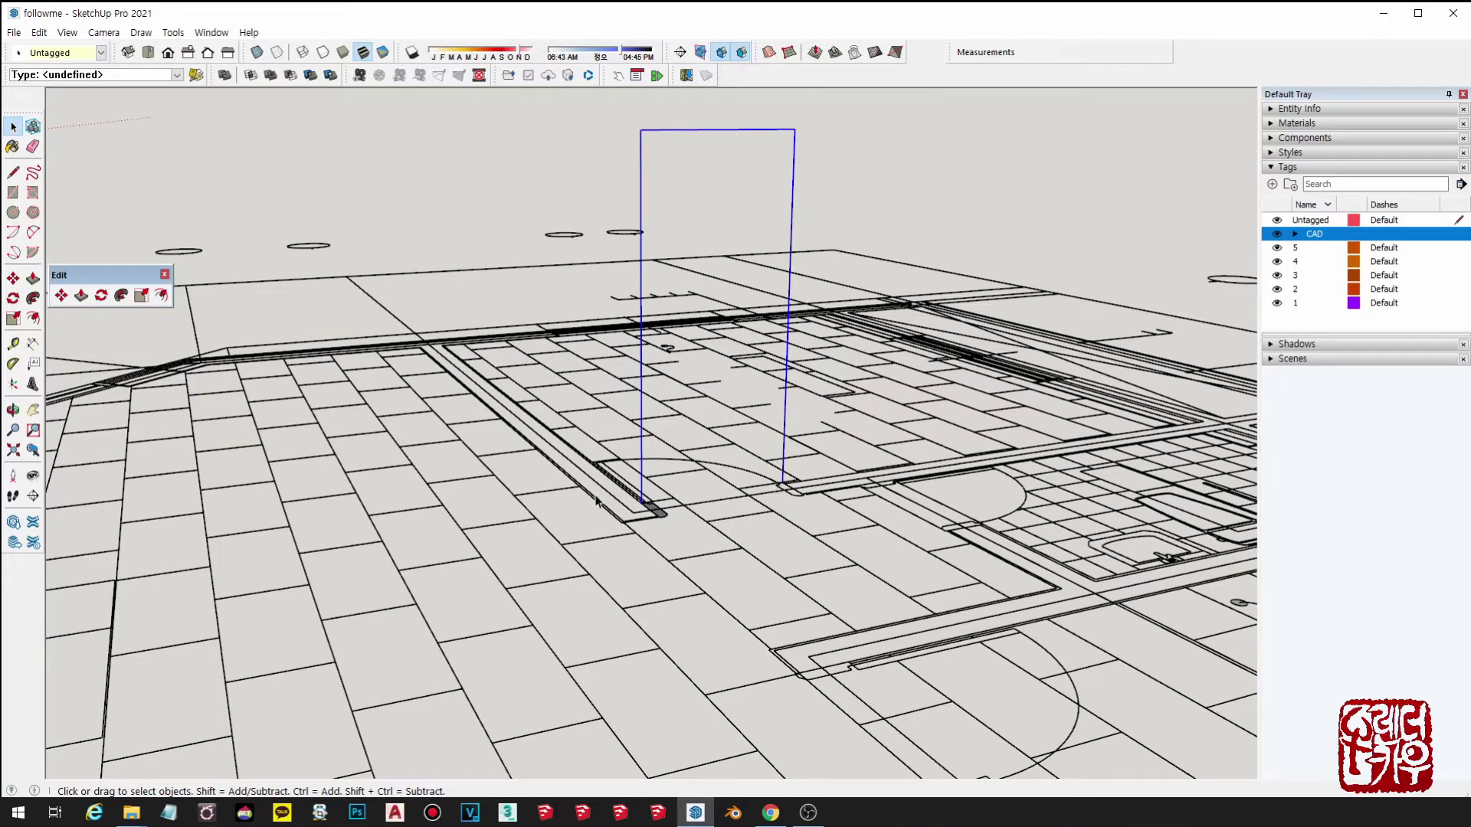
middle_drag(777, 504, 814, 537)
scroll(671, 648, up, 5)
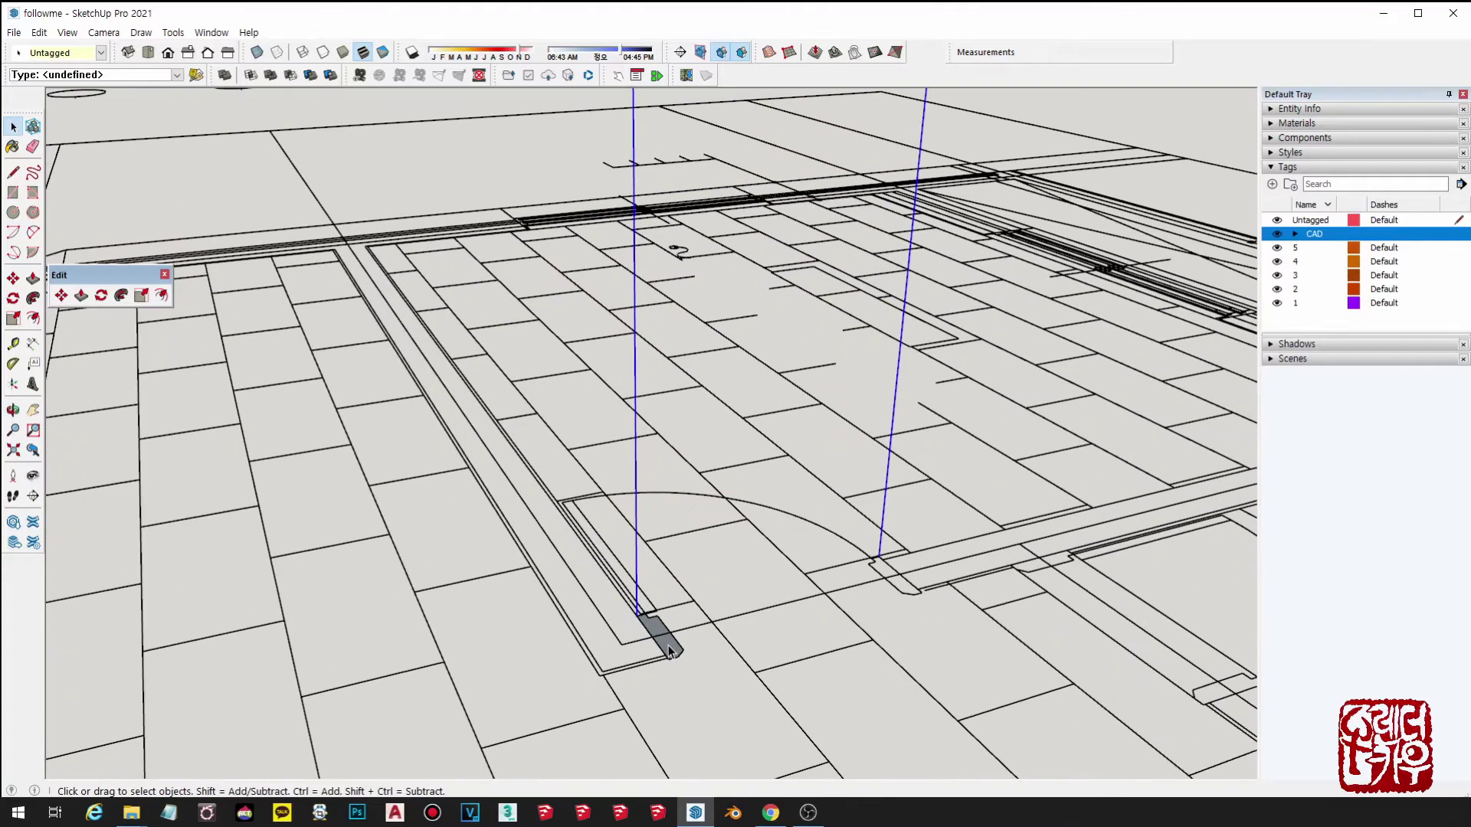
Step: Sweep the jamb profile face along the selected door path with Follow Me
key(shift+f)
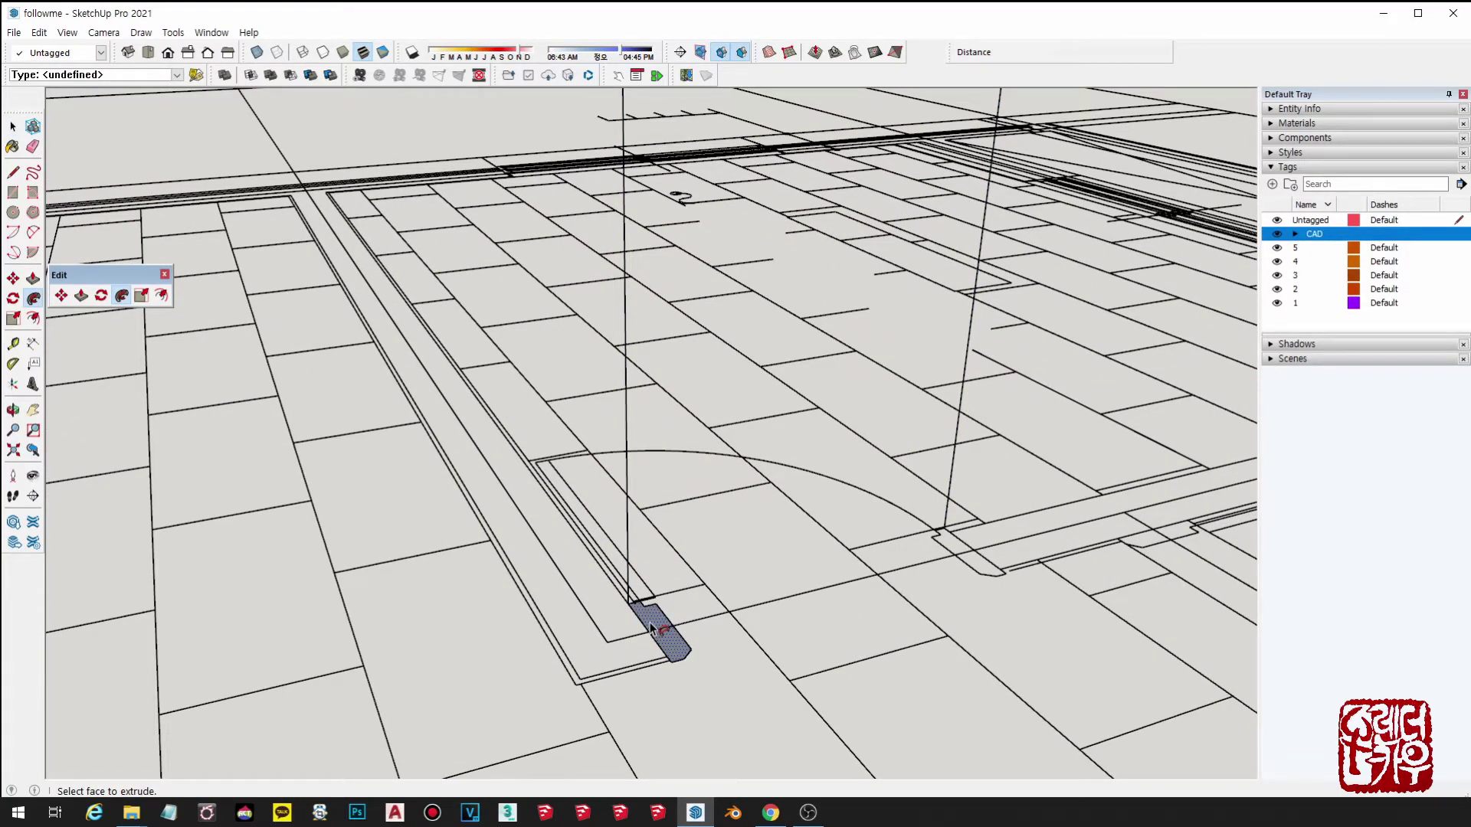
click(652, 628)
scroll(656, 627, down, 5)
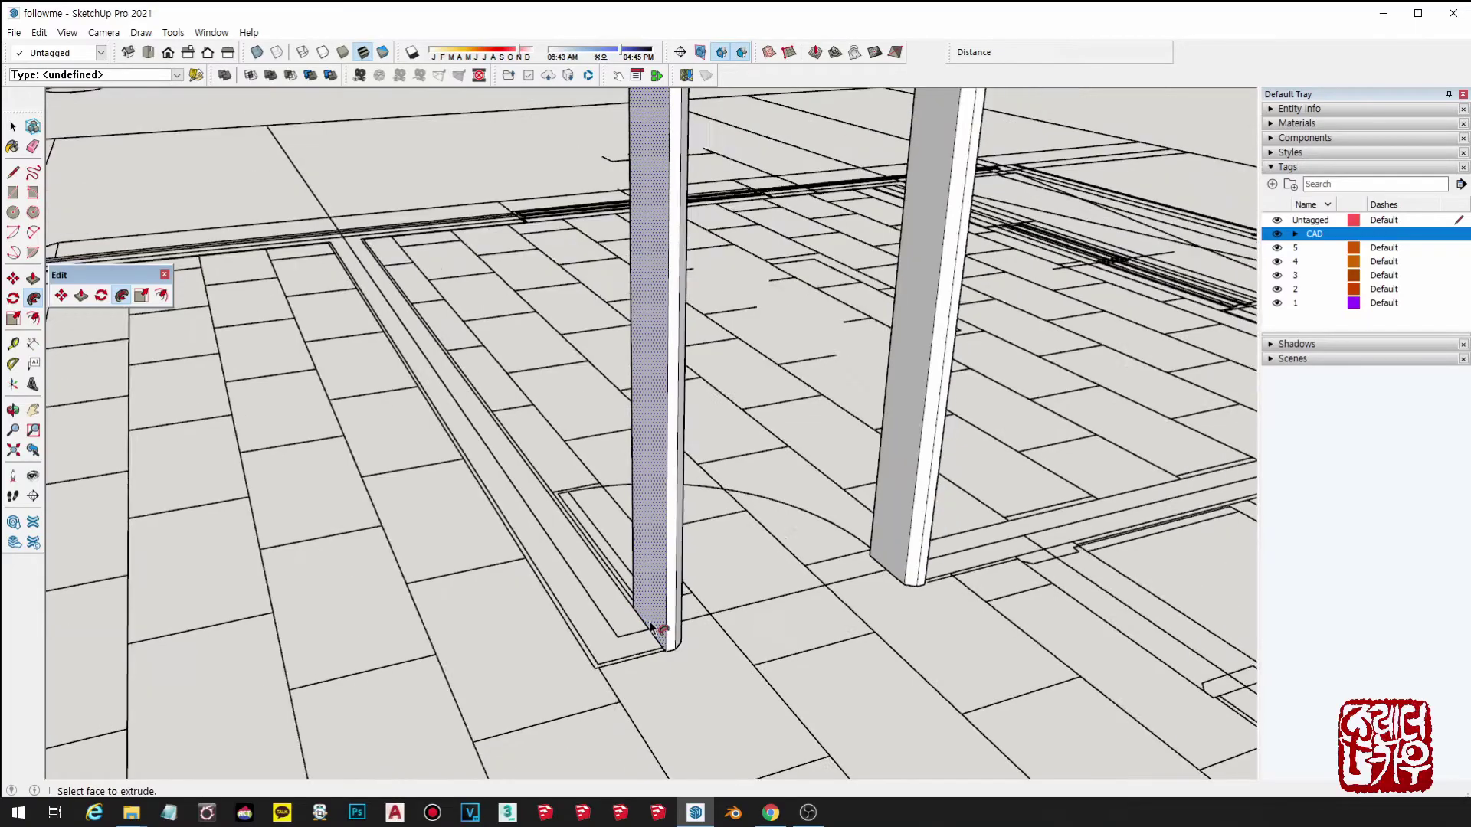
shift+middle_drag(657, 625, 674, 649)
key(space)
middle_drag(751, 467, 701, 533)
scroll(625, 573, up, 5)
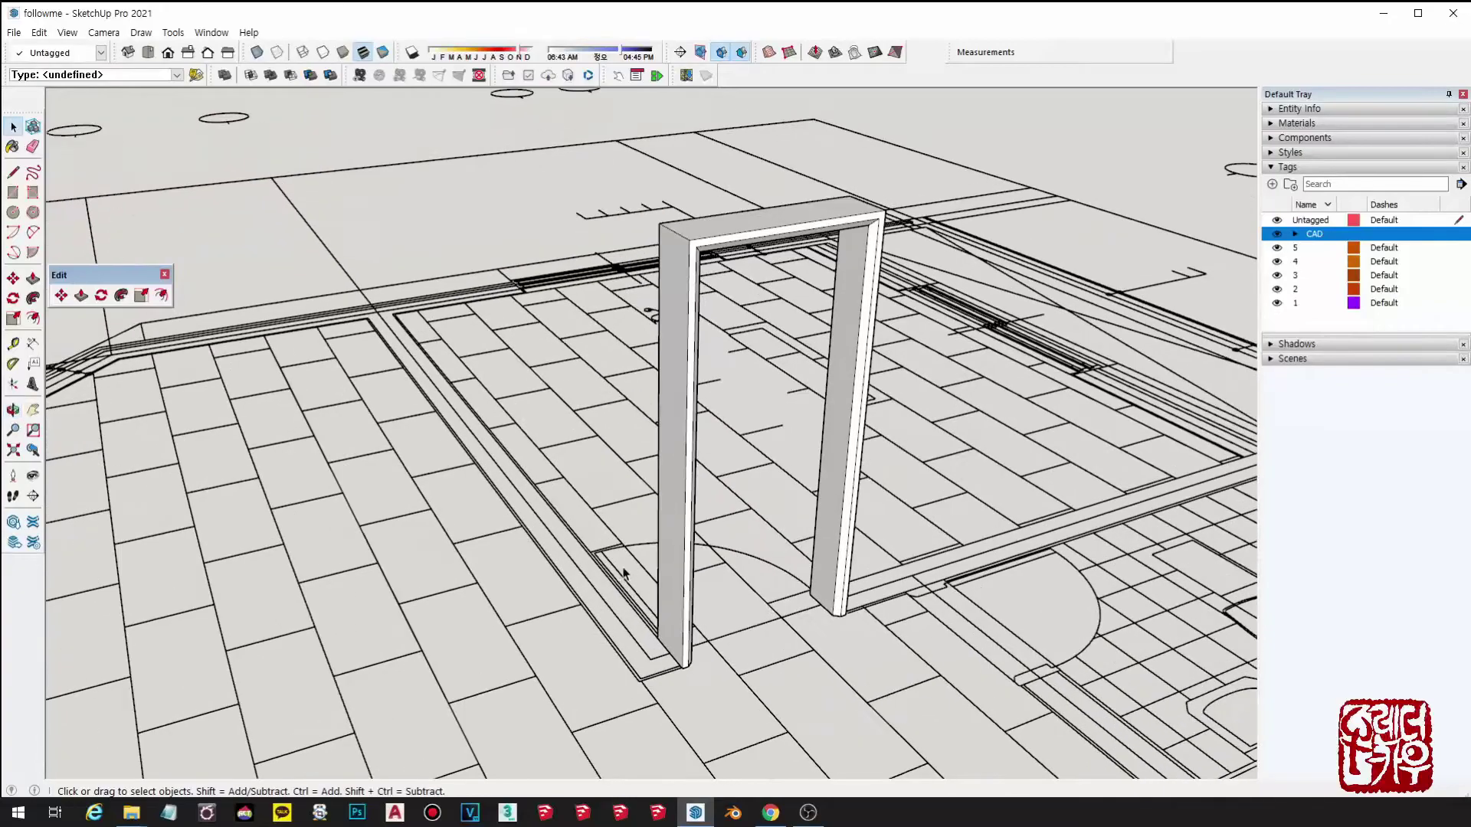
scroll(671, 590, down, 6)
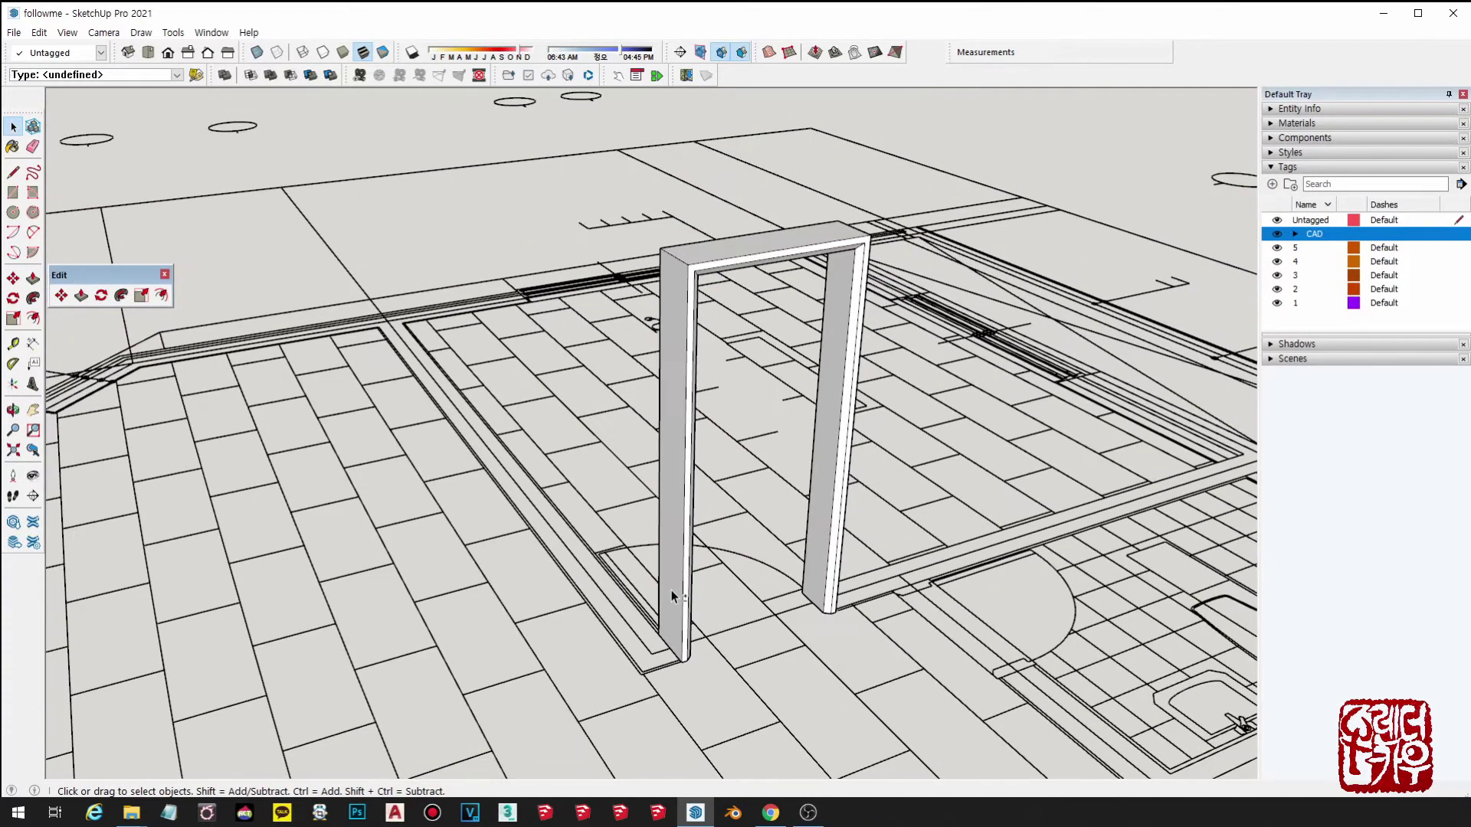
Step: Undo the Follow Me sweep of the door frame, restoring the jamb profile face and the path lines
scroll(605, 616, up, 3)
scroll(605, 613, down, 3)
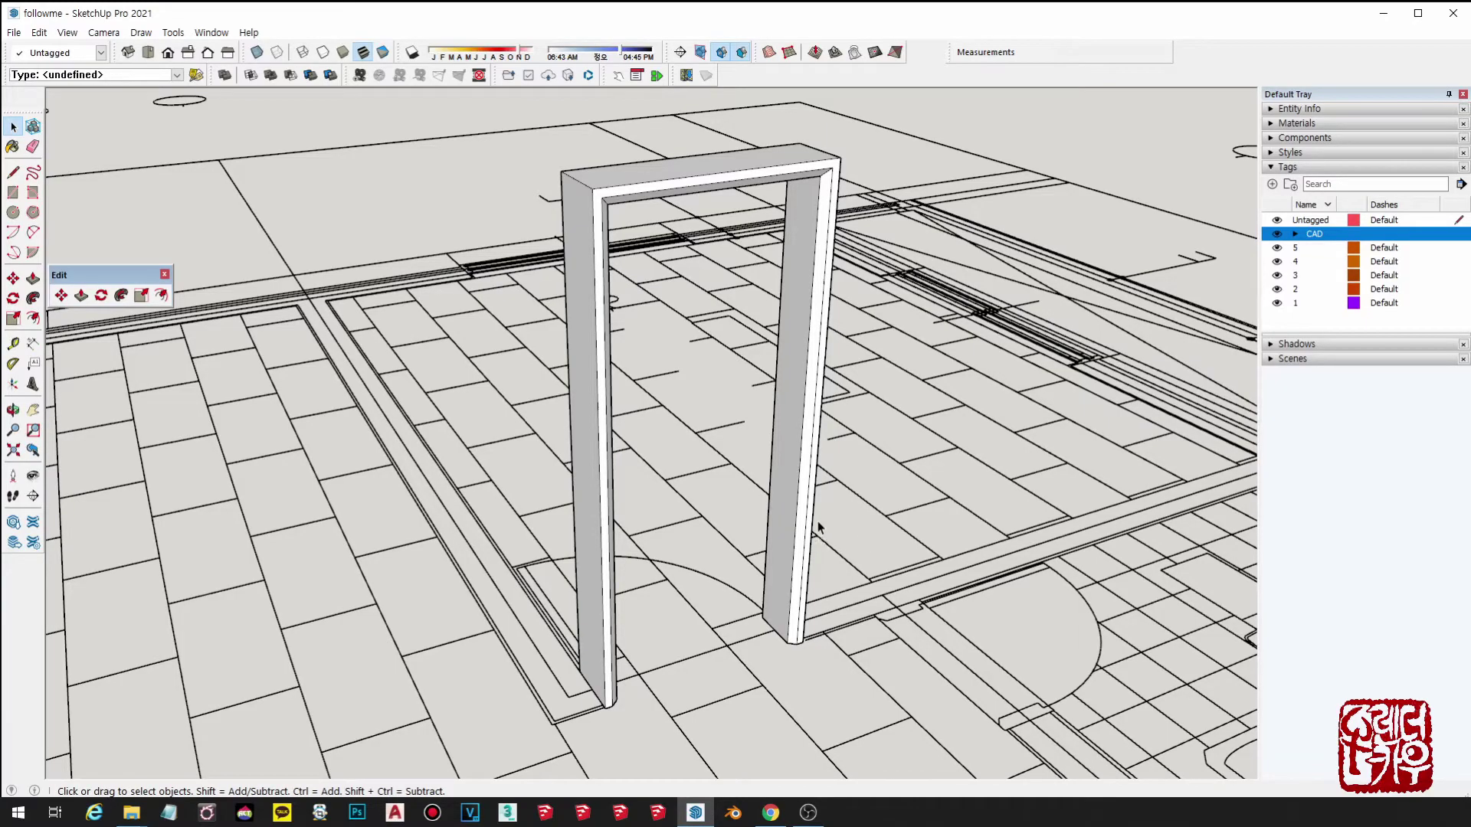
key(ctrl+z)
shift+middle_drag(623, 590, 669, 563)
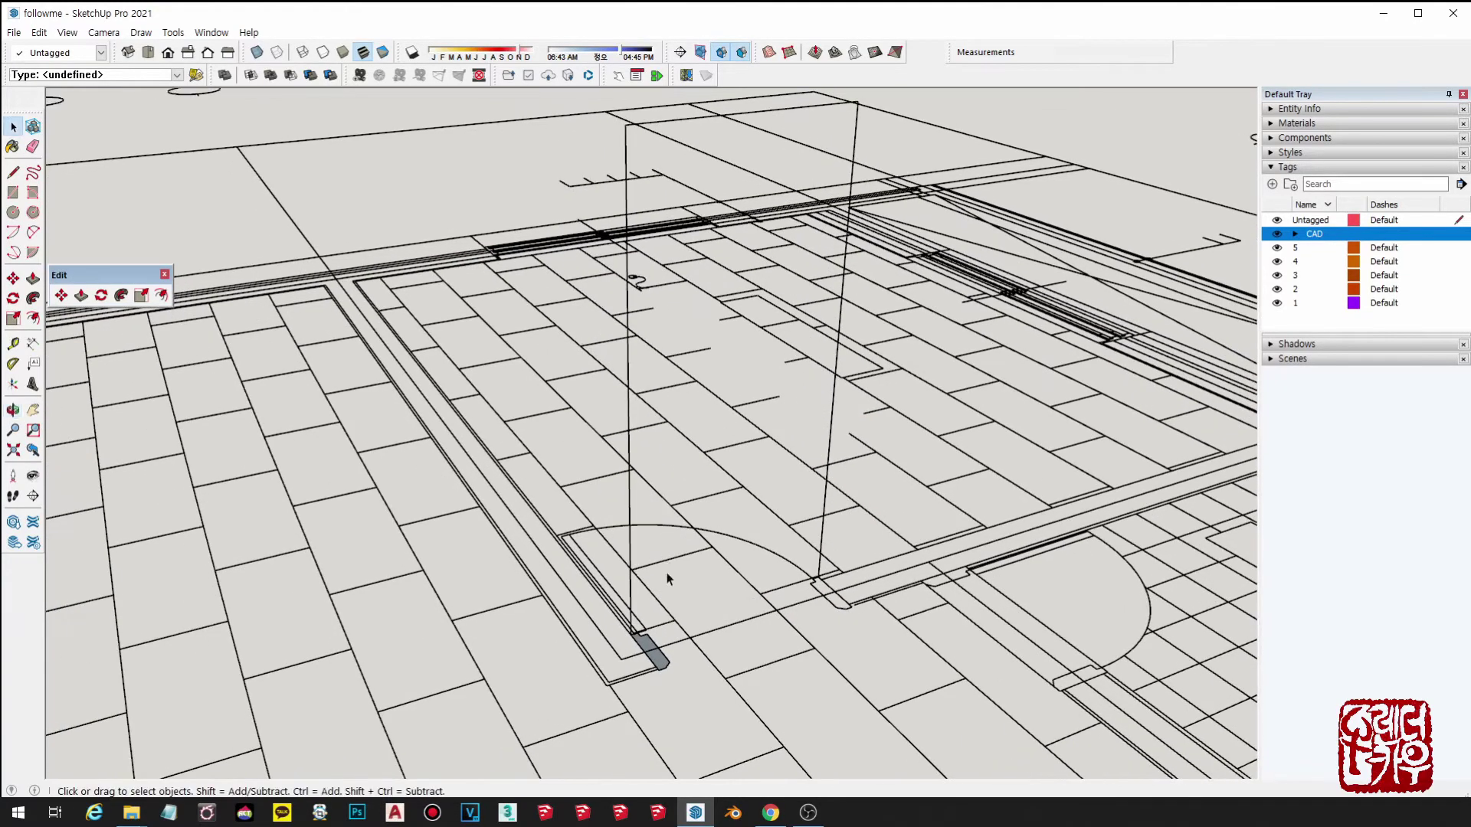
scroll(630, 620, up, 5)
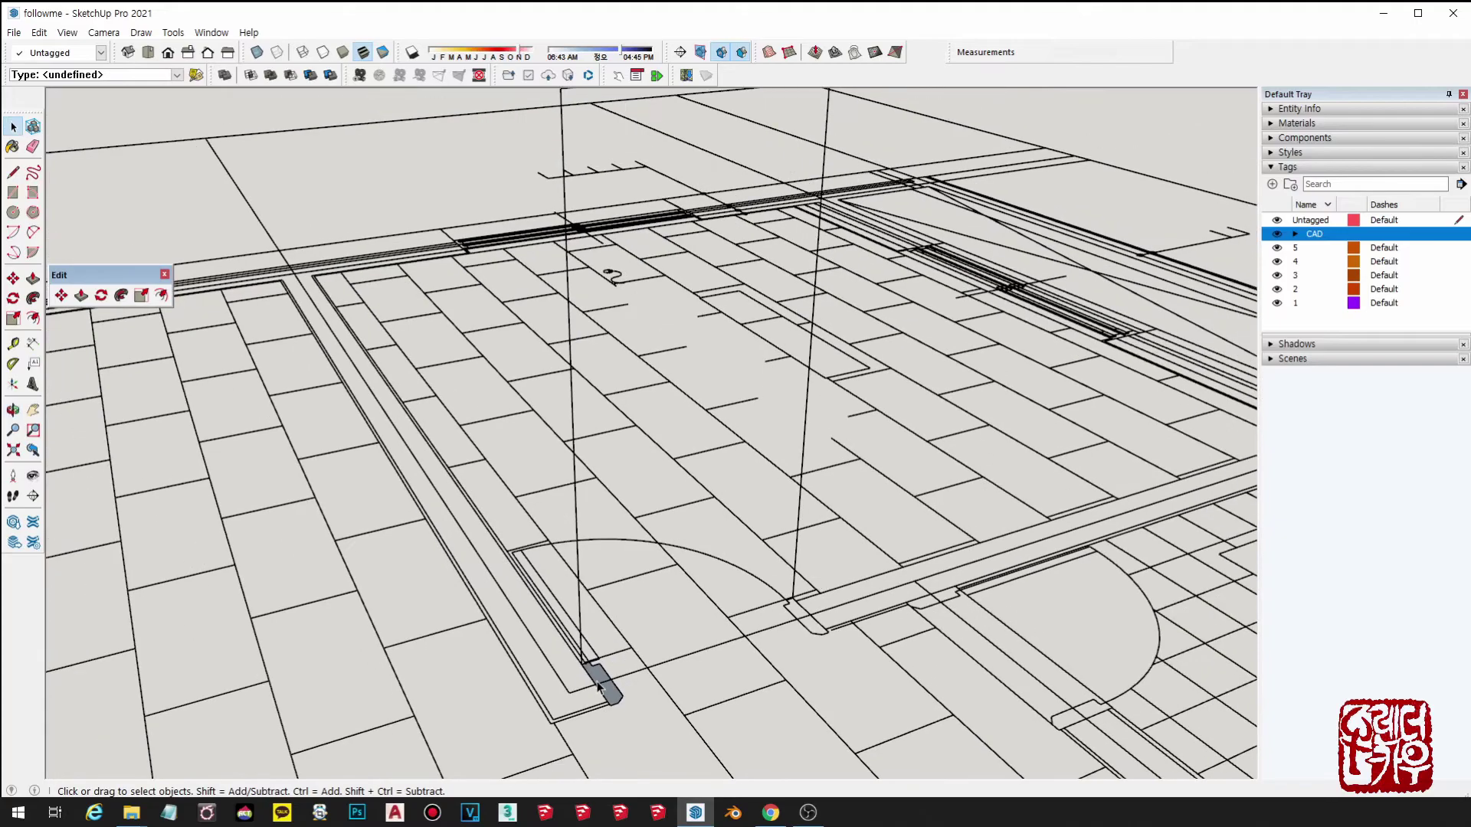
scroll(598, 688, down, 4)
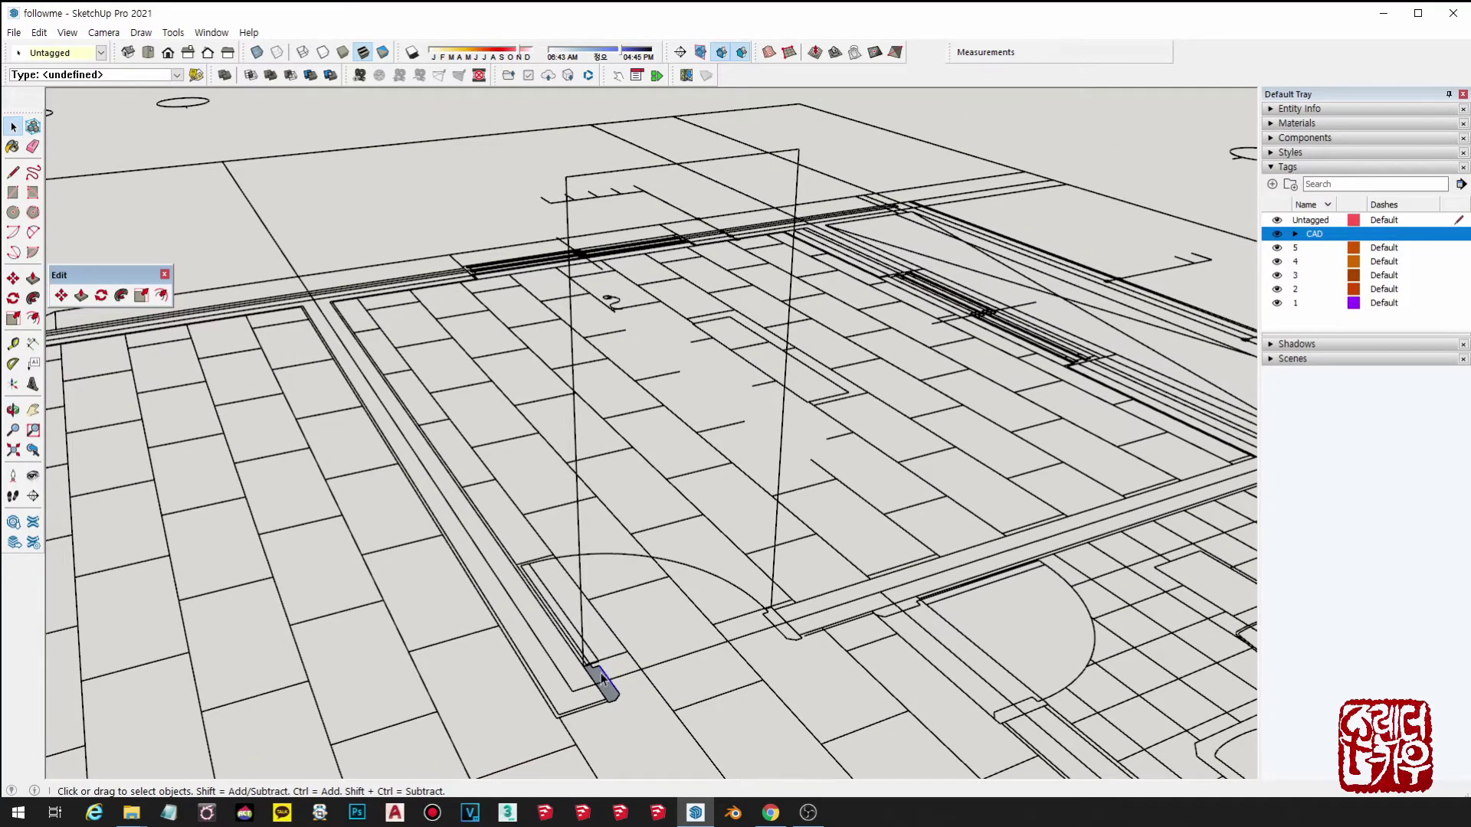
Step: Select the door opening's path lines, both verticals and the line across the top, leaving the jamb profile face unselected
click(601, 679)
click(767, 362)
scroll(597, 681, up, 3)
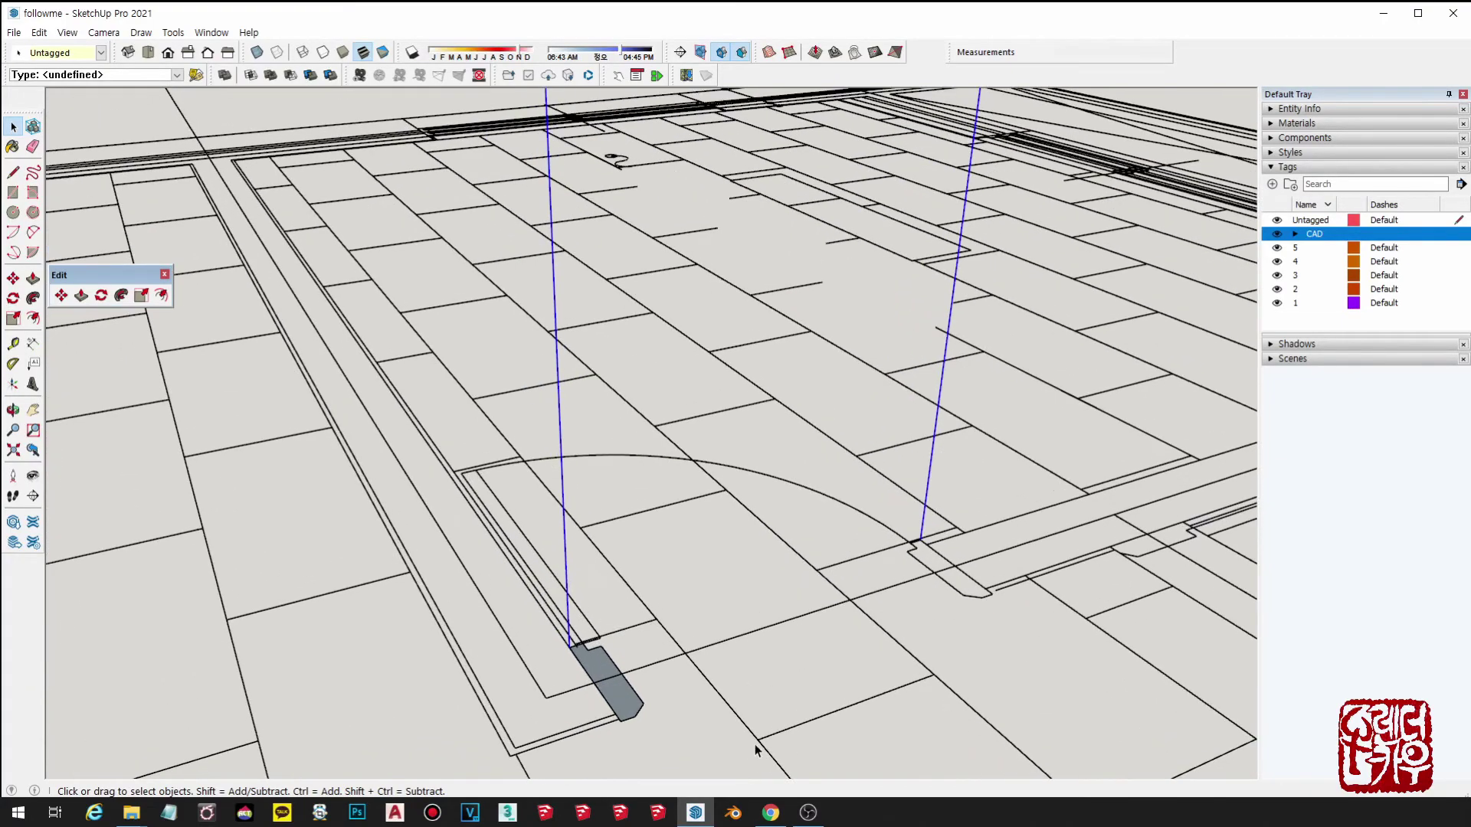
scroll(769, 706, down, 2)
scroll(766, 384, down, 3)
scroll(732, 552, up, 2)
scroll(728, 567, down, 2)
shift+middle_drag(655, 555, 580, 596)
scroll(580, 596, up, 1)
scroll(598, 599, up, 2)
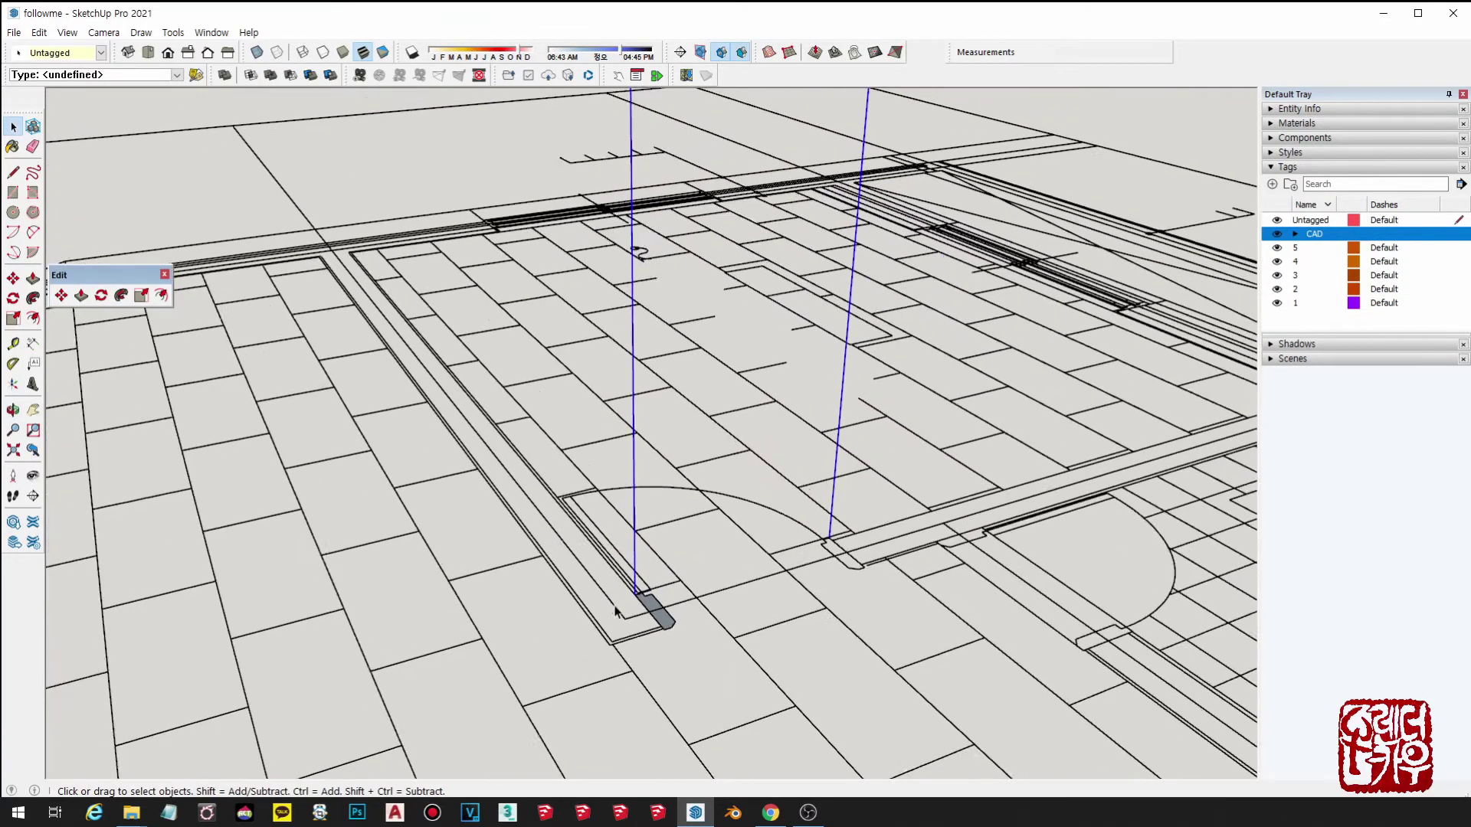
scroll(635, 607, down, 1)
Step: Try the Follow Me sweep of the jamb profile face along the selected door path and undo it
key(shift+f)
click(646, 600)
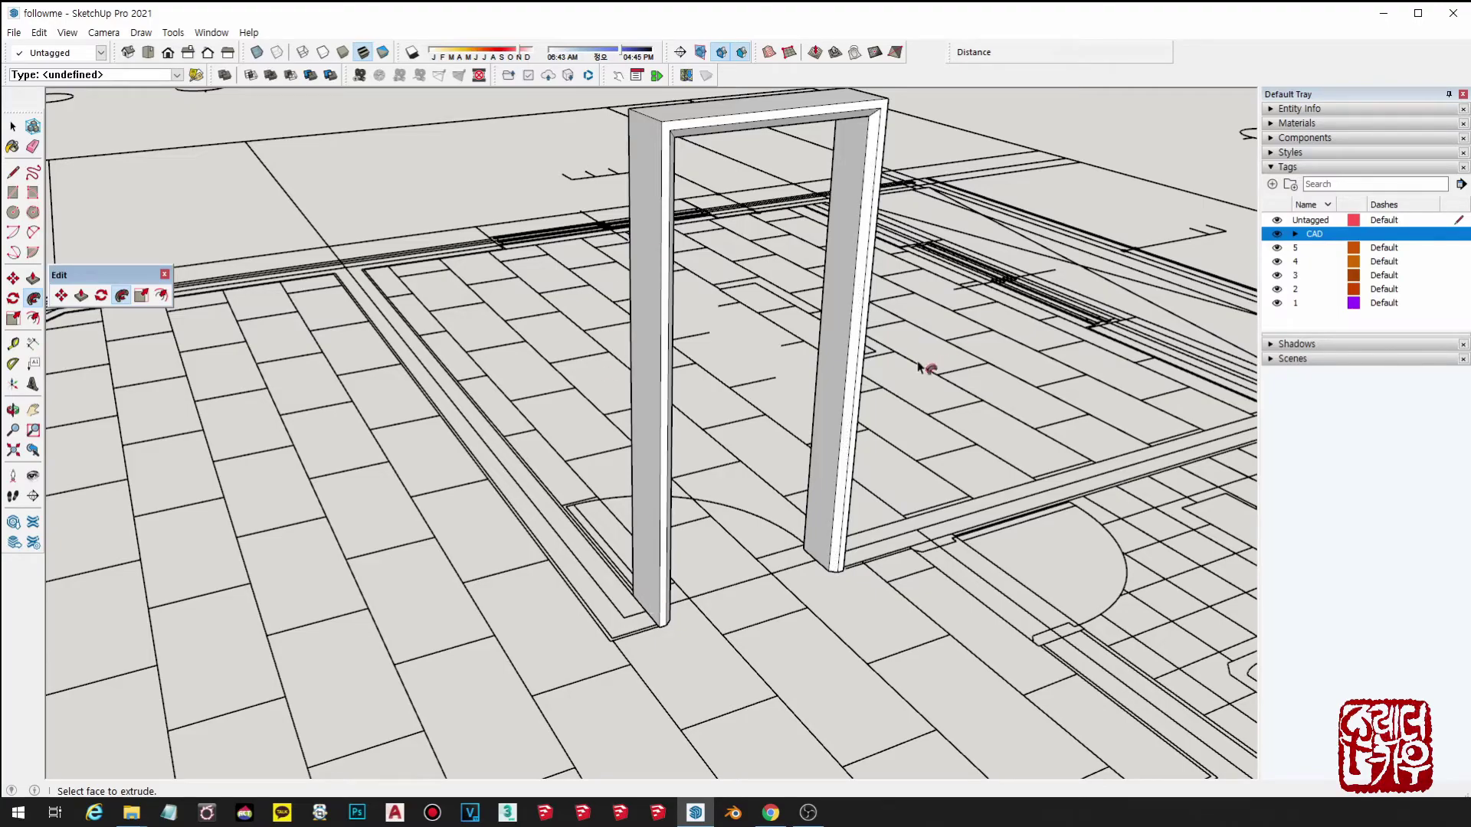
key(ctrl+z)
key(space)
scroll(649, 609, up, 3)
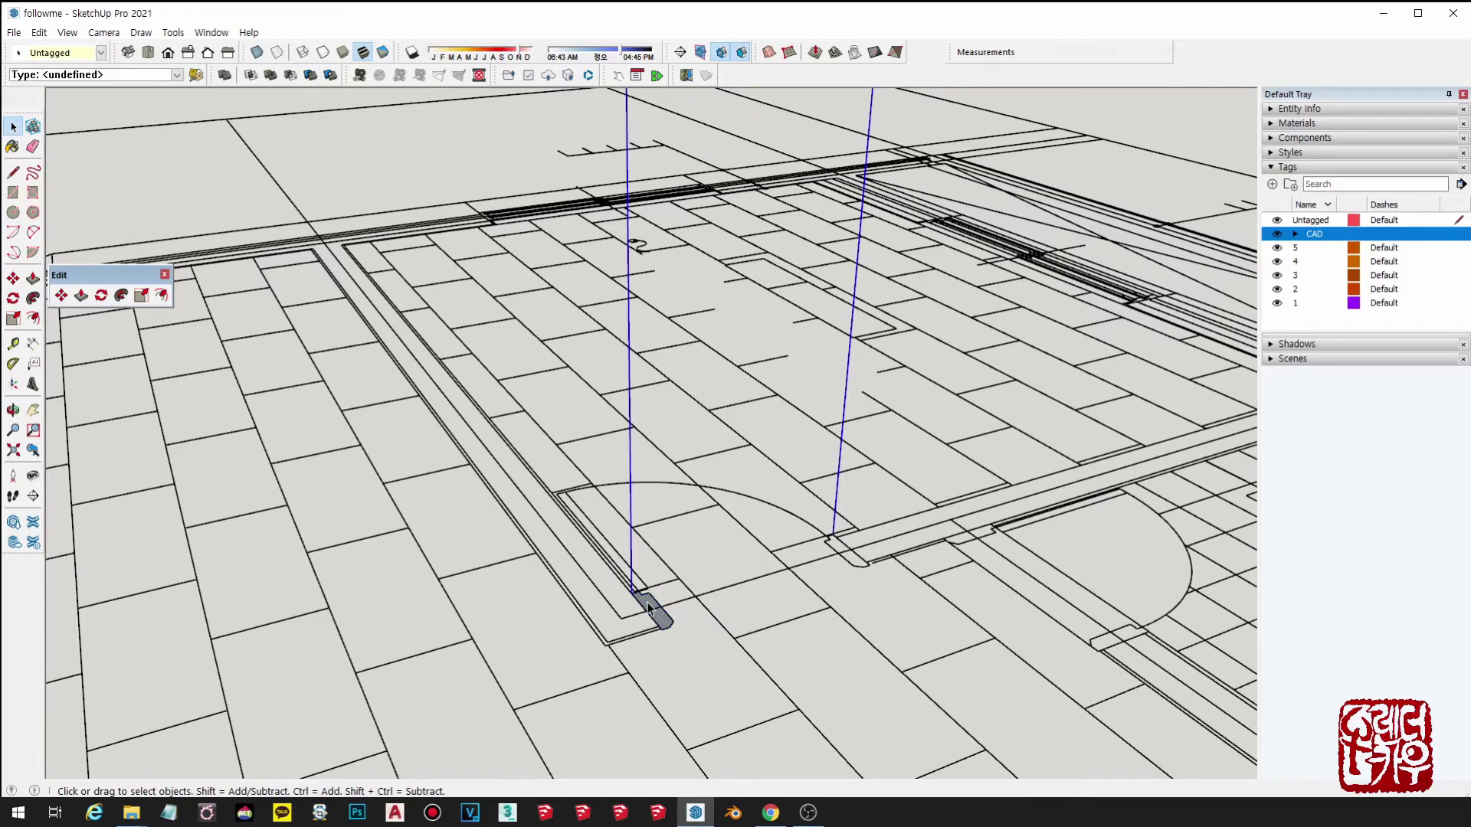
Step: Sweep the jamb profile face along the selected door path again with Follow Me
key(shift+f)
click(648, 608)
scroll(650, 609, down, 3)
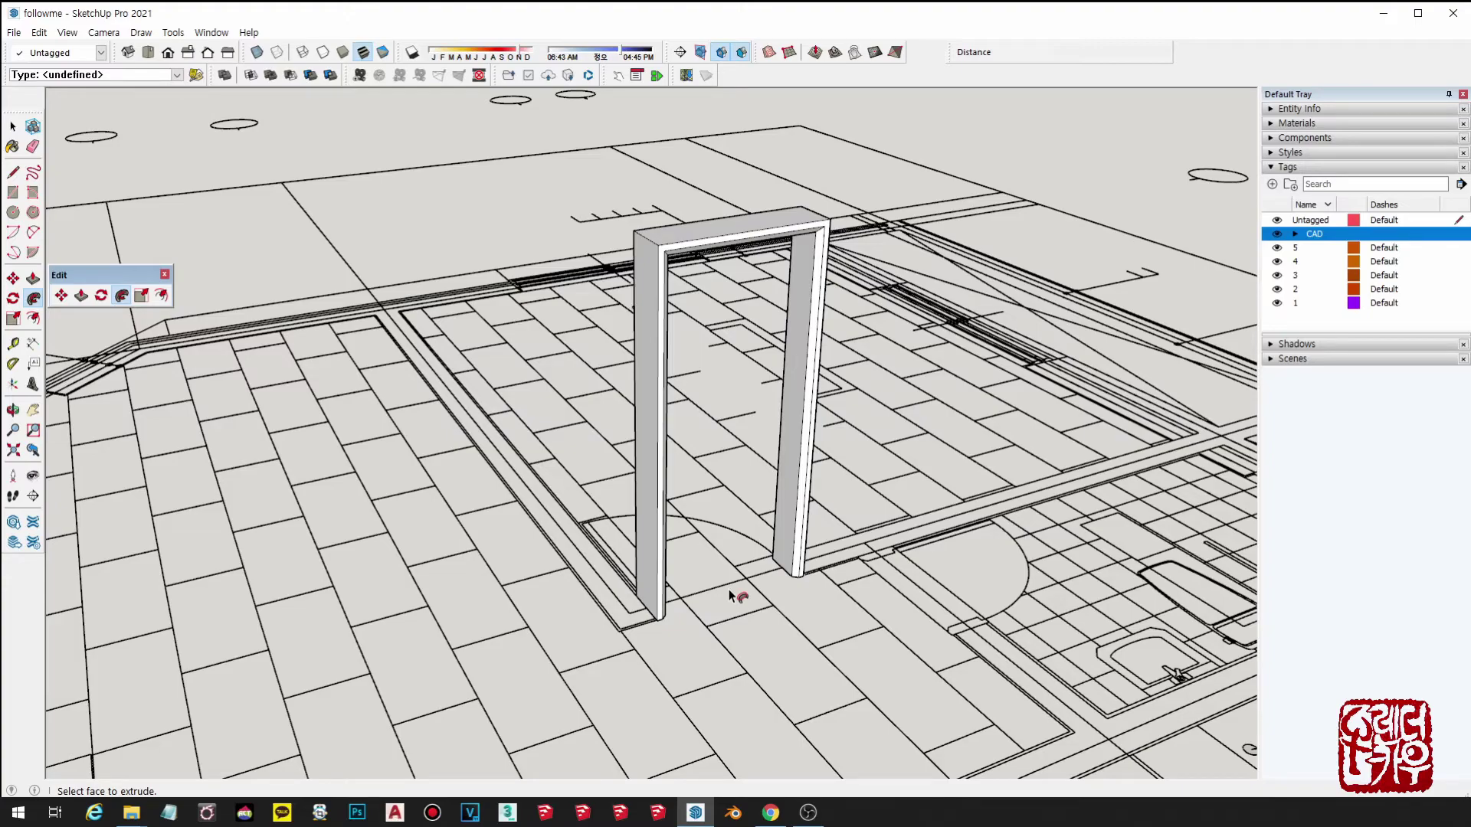
Step: Examine the swept door frame from several angles, including its jambs, head and upper corners
key(space)
middle_drag(699, 563, 1134, 418)
scroll(726, 400, up, 4)
middle_drag(727, 400, 759, 391)
scroll(663, 397, down, 2)
scroll(830, 429, down, 3)
scroll(723, 489, up, 2)
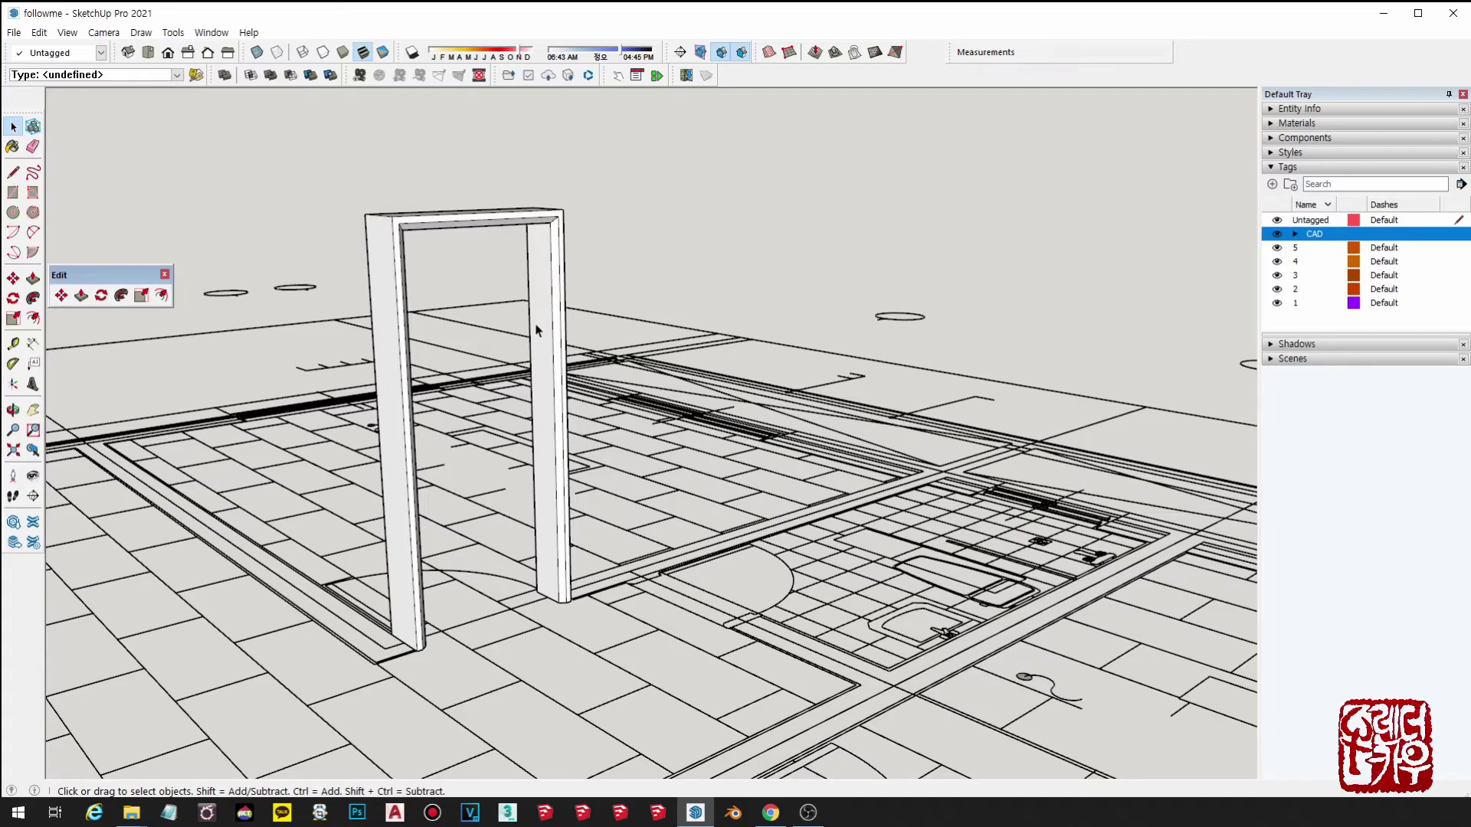
scroll(536, 330, down, 2)
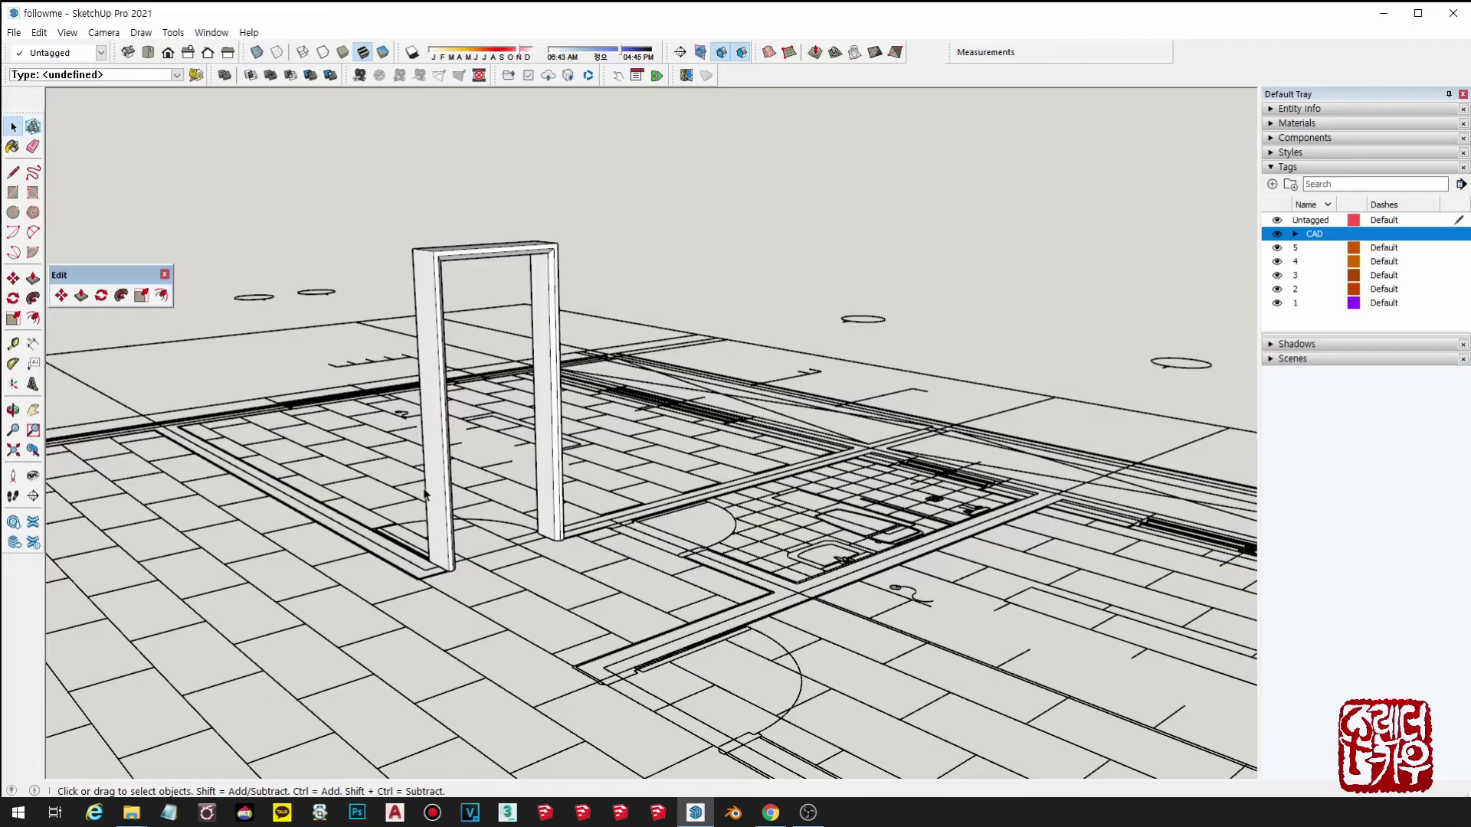
Step: Select the whole door frame standing on the floor plan and delete it
scroll(612, 368, down, 3)
mouse_move(616, 379)
middle_down()
mouse_move(685, 398)
mouse_move(684, 548)
middle_up()
drag(439, 240, 712, 583)
key(Delete)
Step: Inspect the floor plan around the bathroom and its window detail
middle_drag(810, 421, 850, 474)
scroll(849, 478, up, 10)
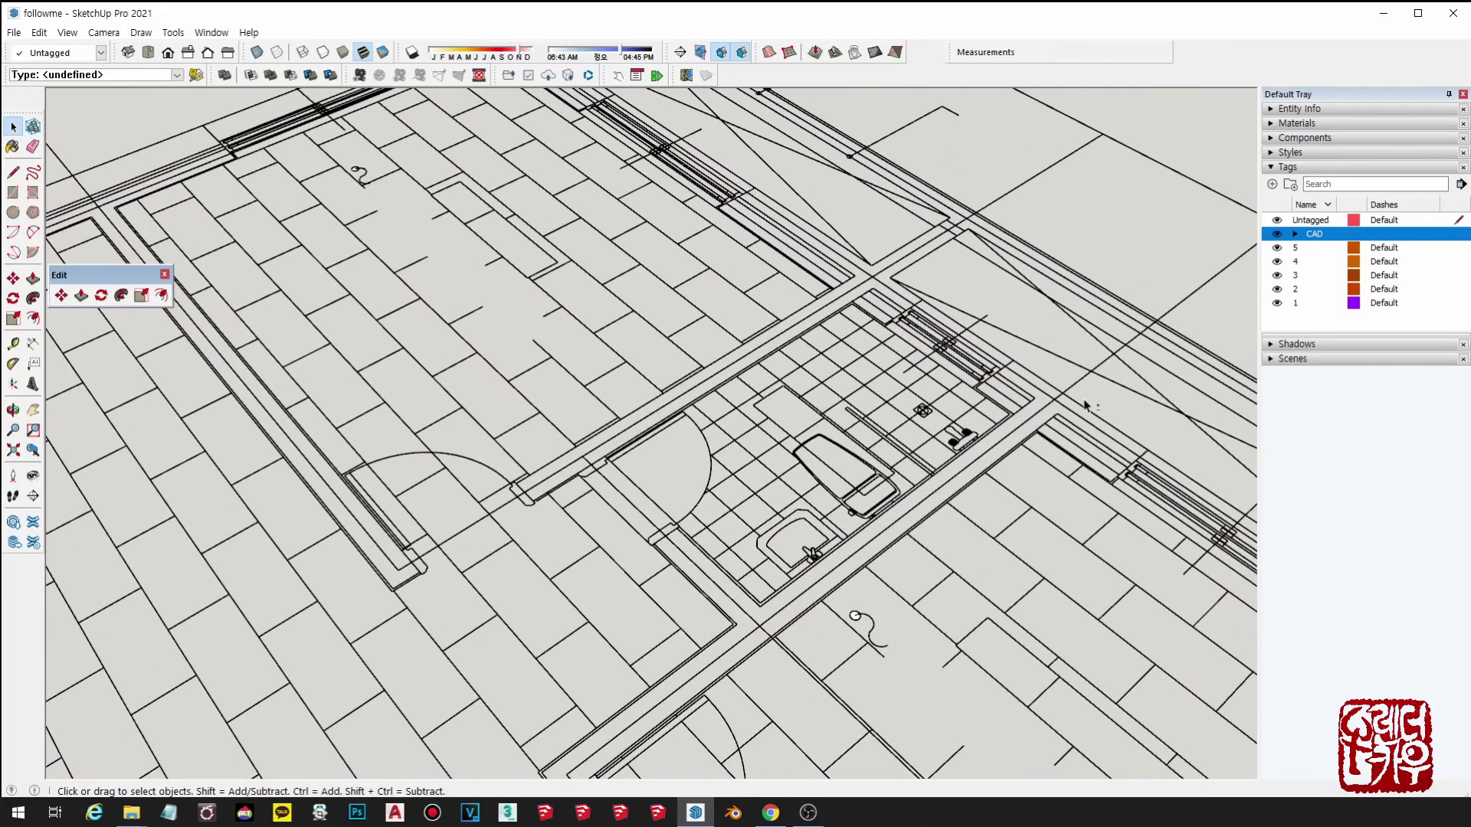
scroll(905, 511, up, 1)
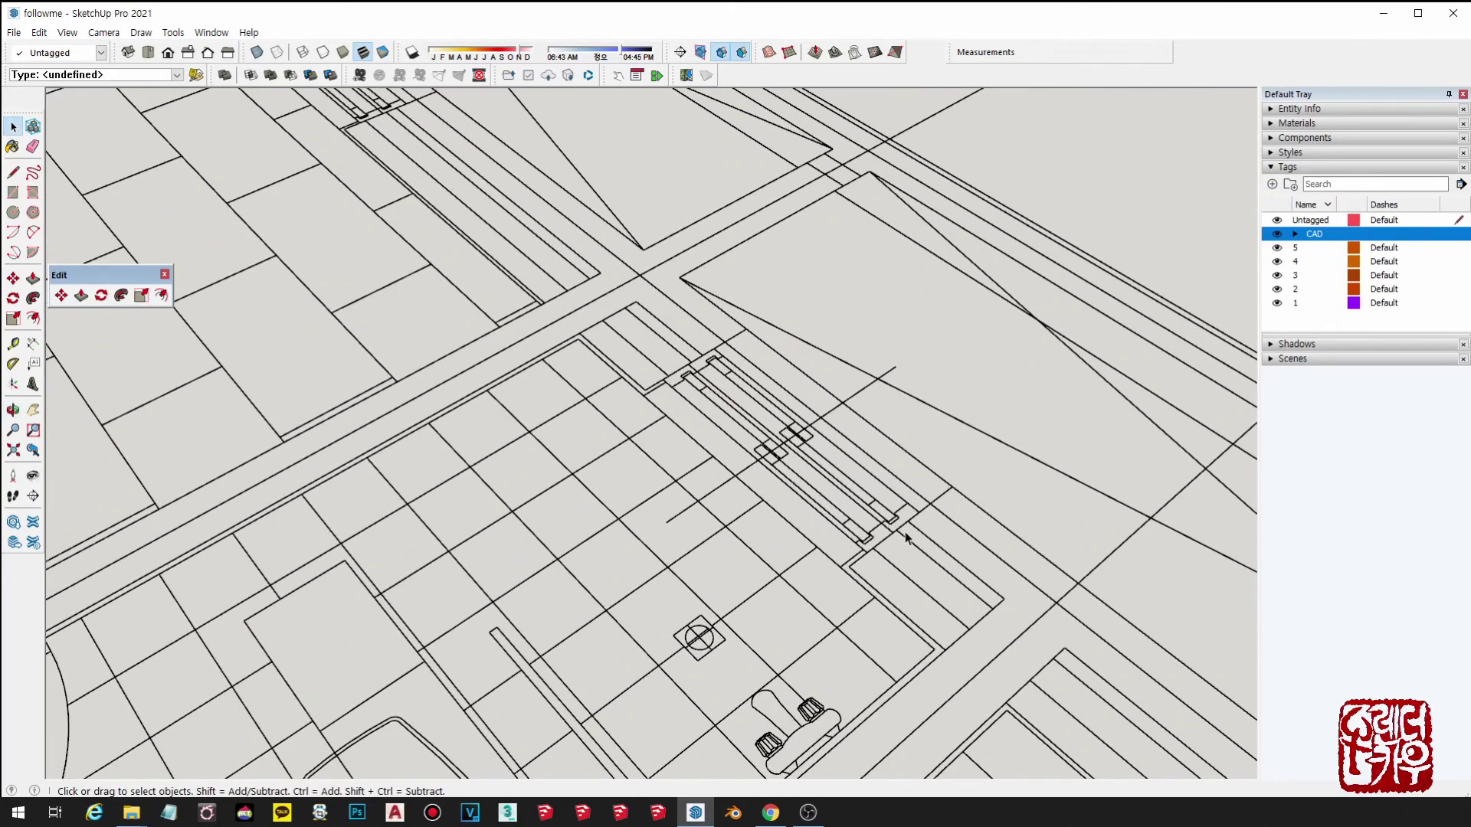
scroll(882, 517, down, 3)
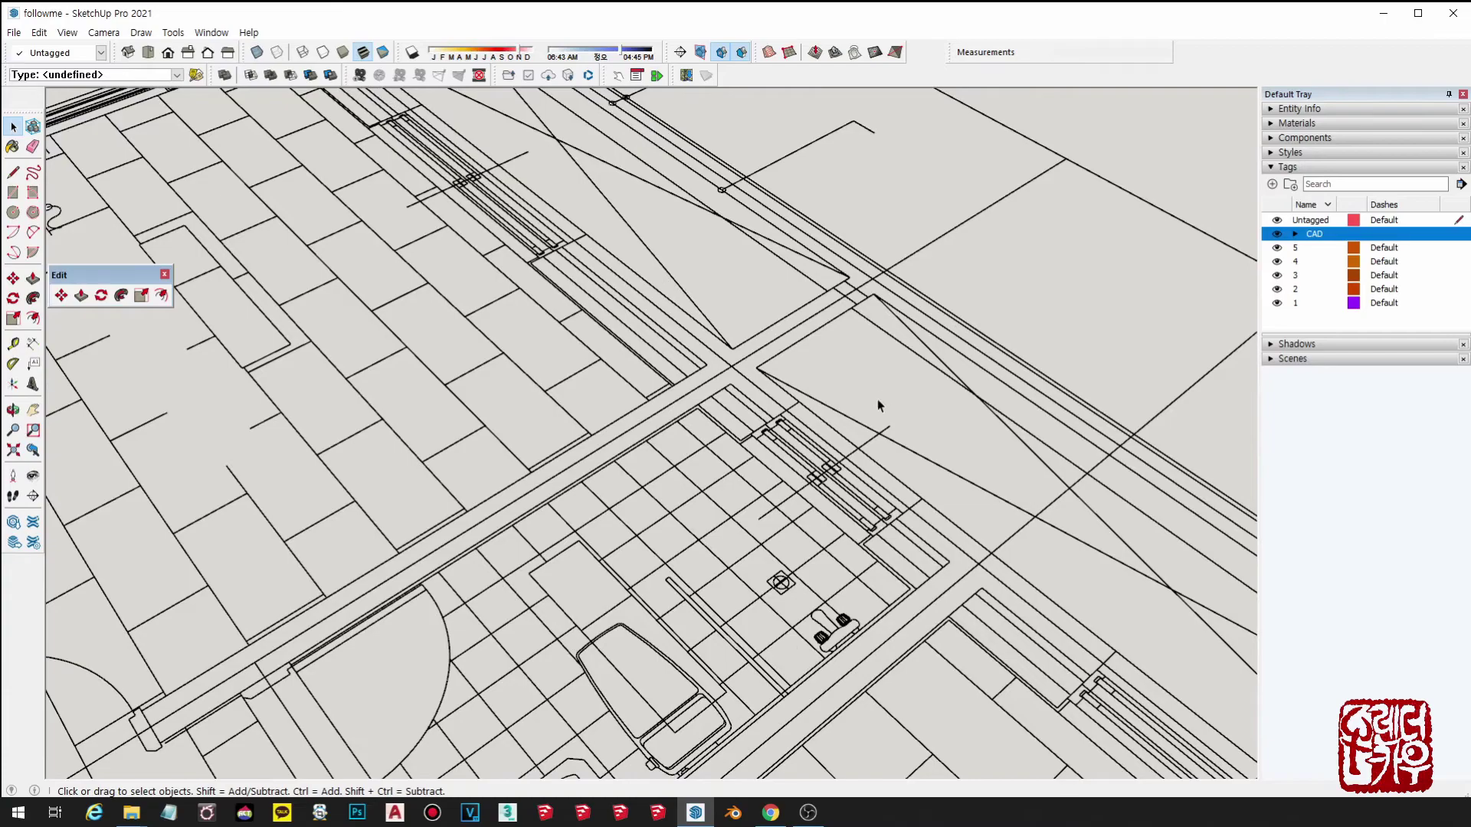
scroll(881, 429, down, 1)
scroll(944, 405, down, 5)
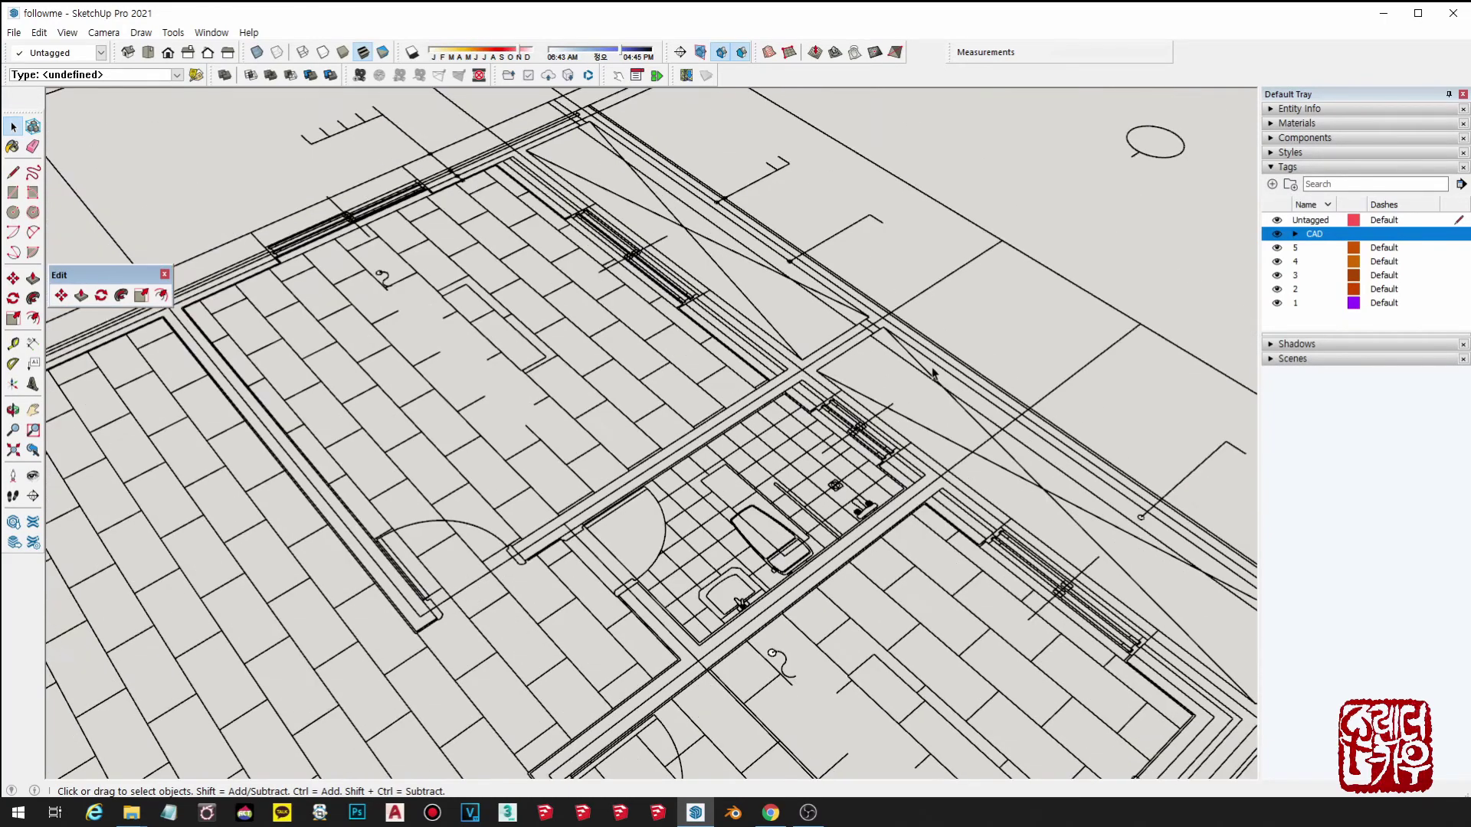
Step: Review the roof profiles with their paths, the jars and the floor plan across the whole model
shift+middle_drag(944, 406, 785, 131)
scroll(813, 306, down, 2)
scroll(816, 308, down, 5)
shift+middle_drag(897, 322, 804, 154)
scroll(895, 604, up, 1)
scroll(757, 416, up, 3)
scroll(757, 415, up, 5)
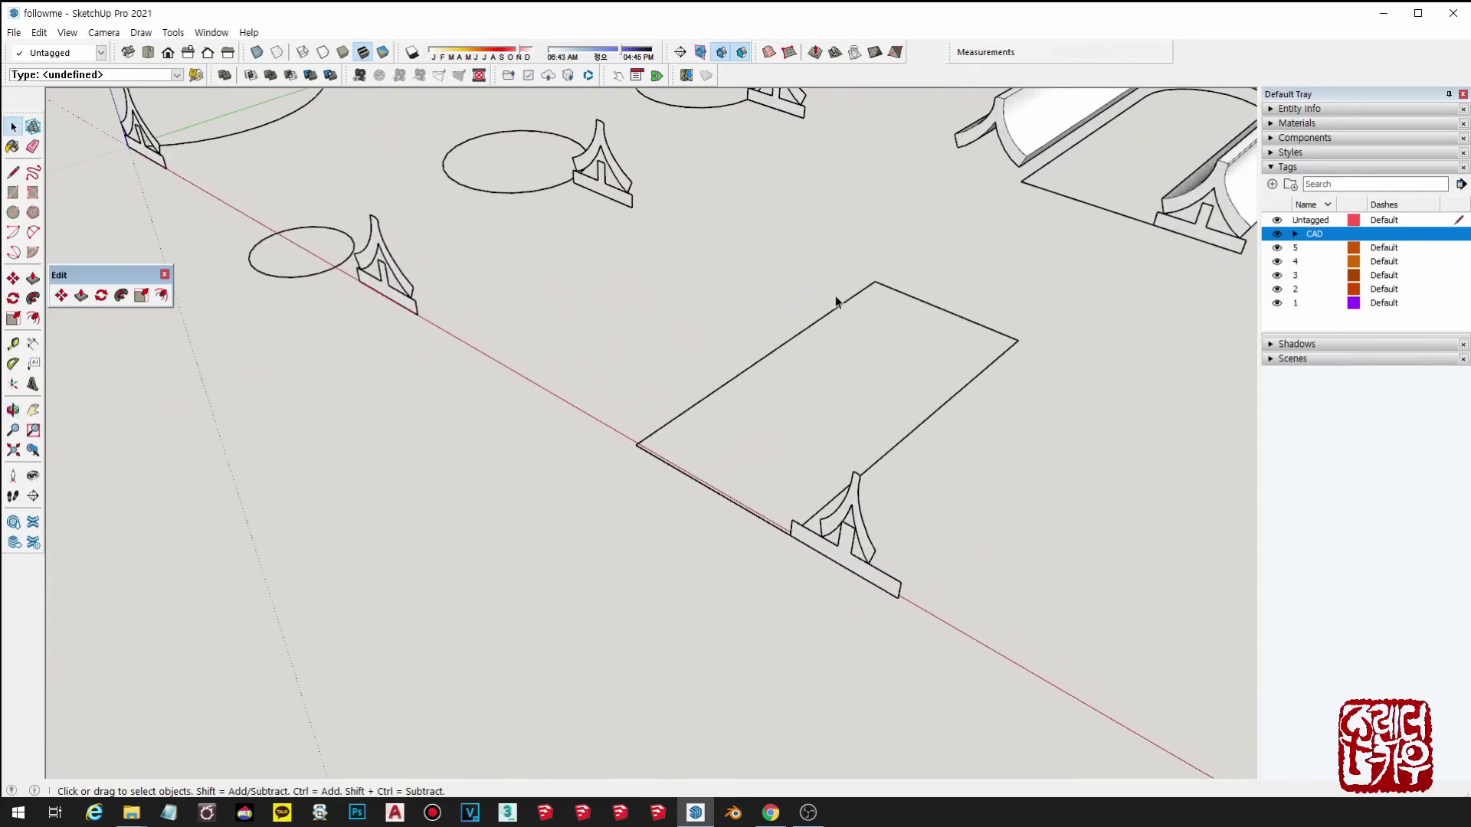
scroll(850, 504, down, 10)
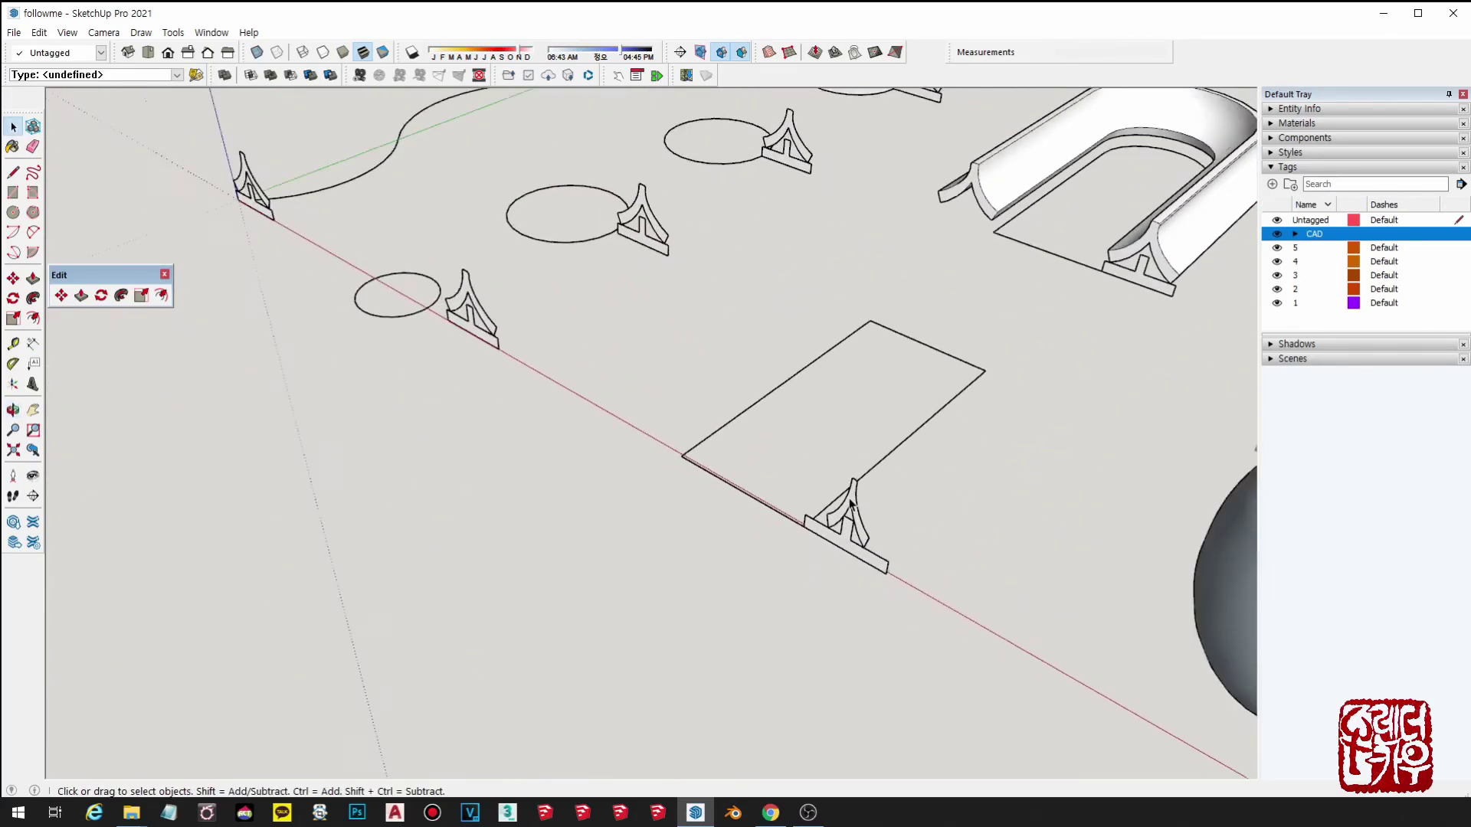
shift+middle_drag(944, 441, 942, 549)
scroll(948, 508, up, 2)
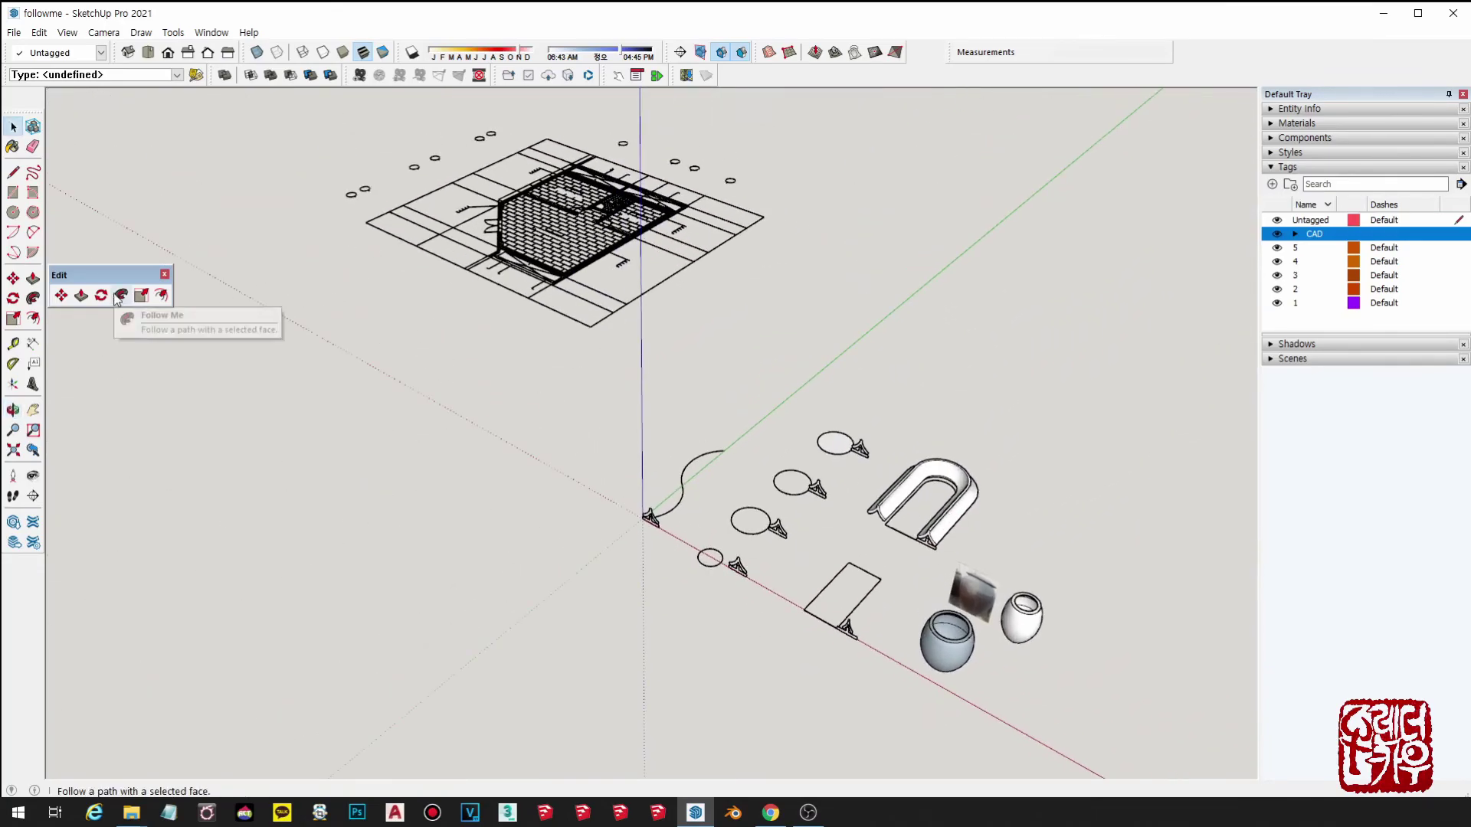